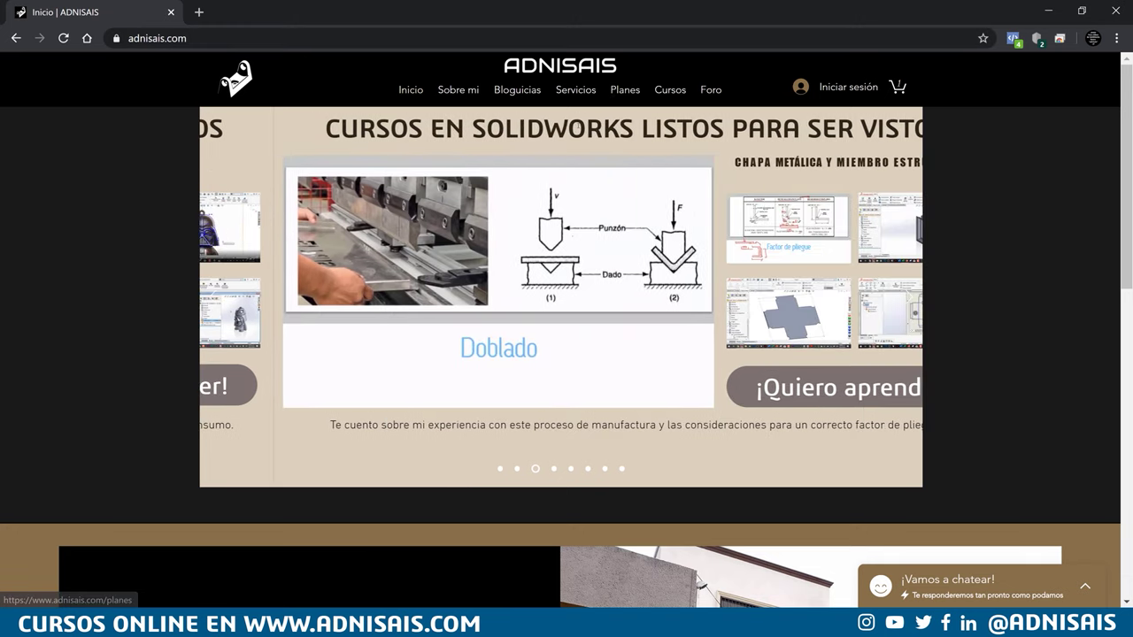
Go to the adnisais.com Planes page through the slideshow title link
{"action": "left_click", "coordinate": [577, 127]}
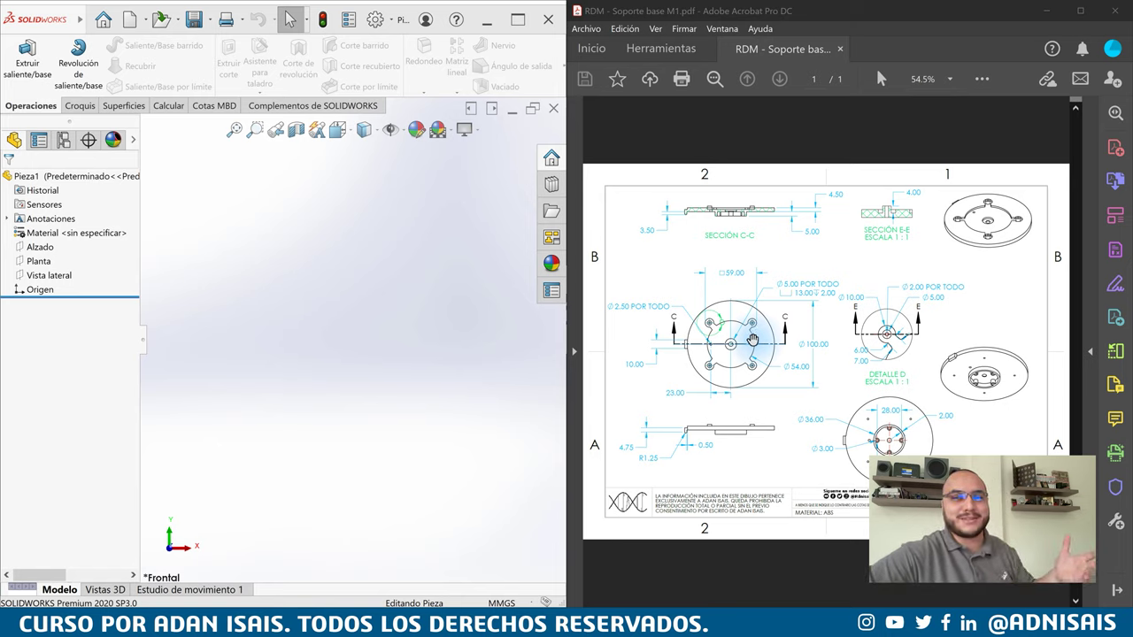
Maximize the Acrobat window showing the Soporte base M1 drawing
{"action": "left_click", "coordinate": [397, 237]}
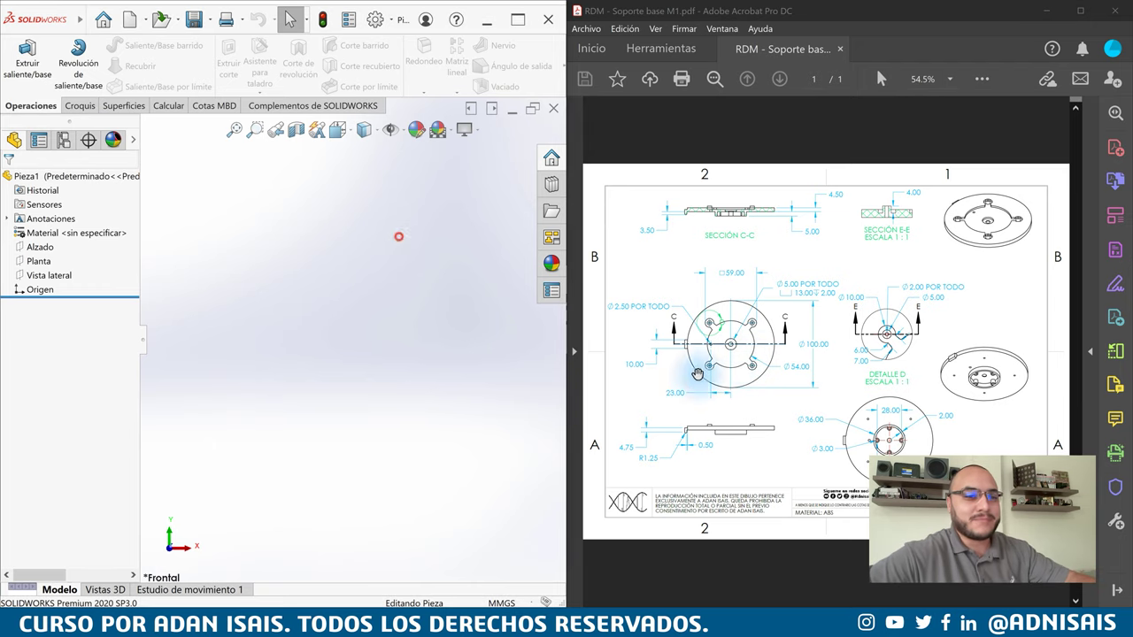
{"action": "left_click", "coordinate": [897, 369]}
{"action": "left_click", "coordinate": [1079, 9]}
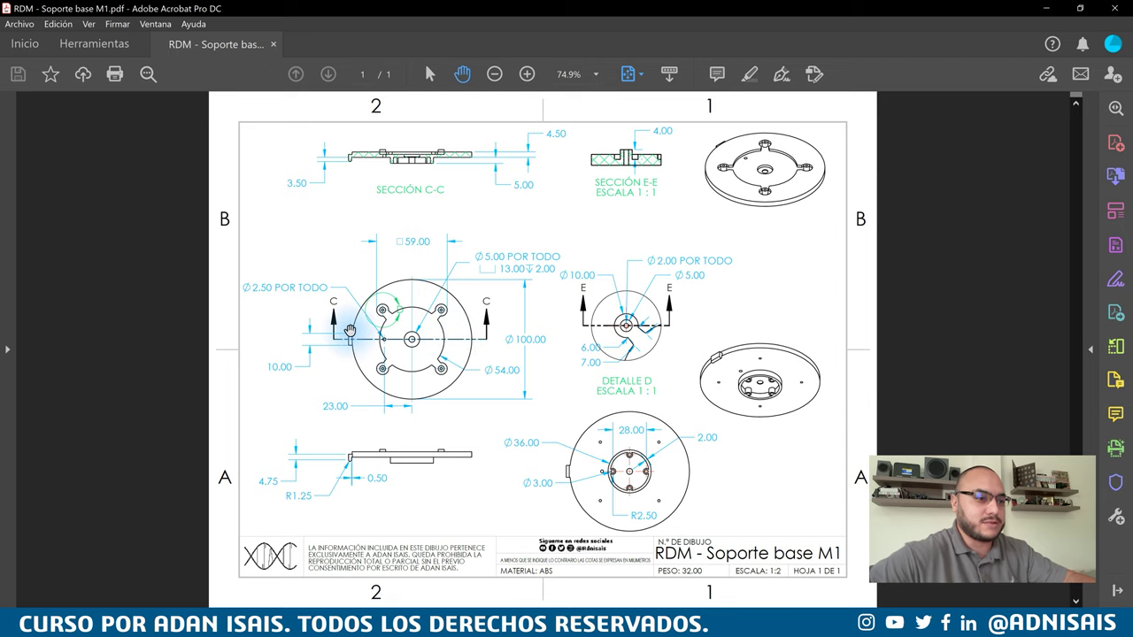
Zoom to 118% and pan across the section, top and detail views
{"action": "scroll", "coordinate": [399, 336], "scroll_direction": "up", "scroll_amount": 3, "text": "ctrl"}
{"action": "mouse_move", "coordinate": [472, 355]}
{"action": "left_mouse_down"}
{"action": "mouse_move", "coordinate": [500, 309]}
{"action": "mouse_move", "coordinate": [483, 354]}
{"action": "mouse_move", "coordinate": [496, 457]}
{"action": "left_mouse_up"}
{"action": "left_click_drag", "start_coordinate": [387, 377], "coordinate": [430, 260]}
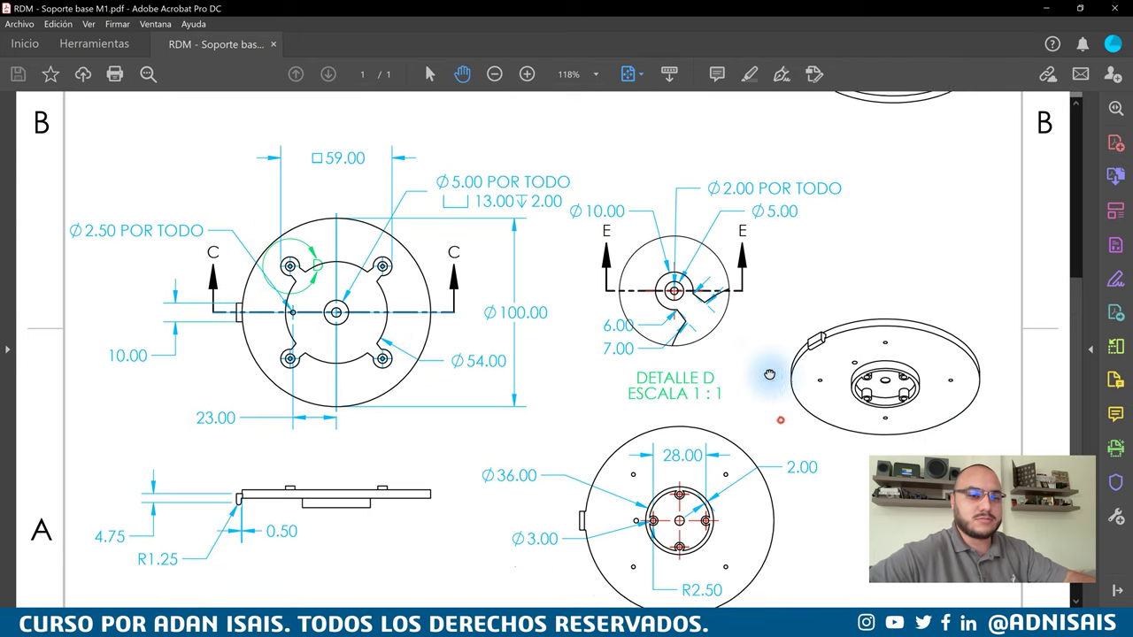
{"action": "scroll", "coordinate": [770, 434], "scroll_direction": "down", "scroll_amount": 1}
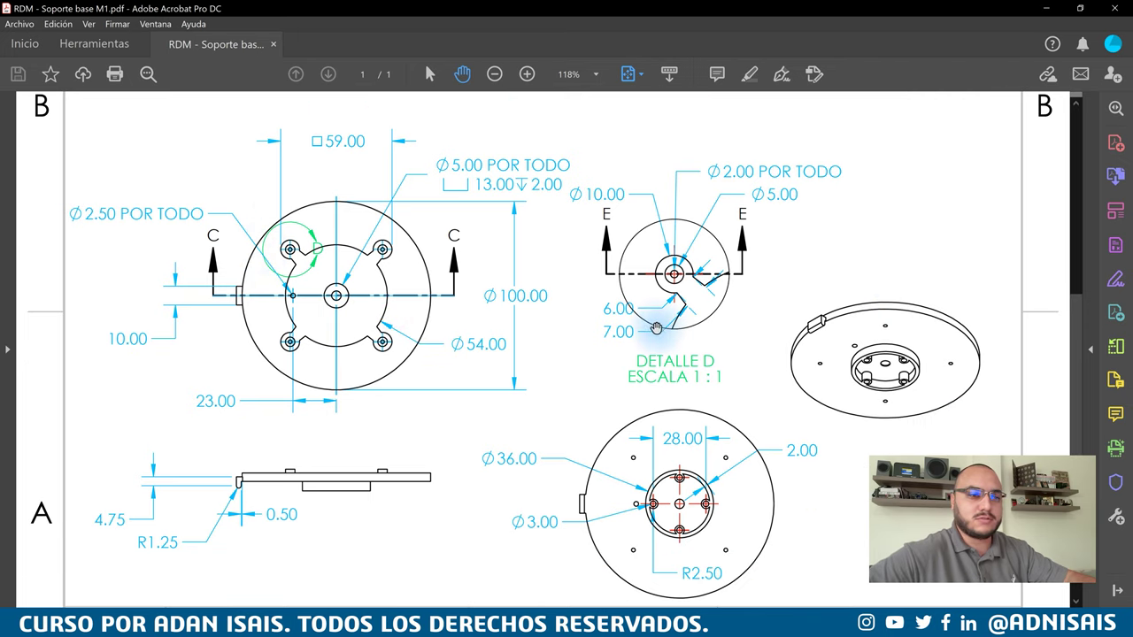
{"action": "scroll", "coordinate": [672, 301], "scroll_direction": "down", "scroll_amount": 2}
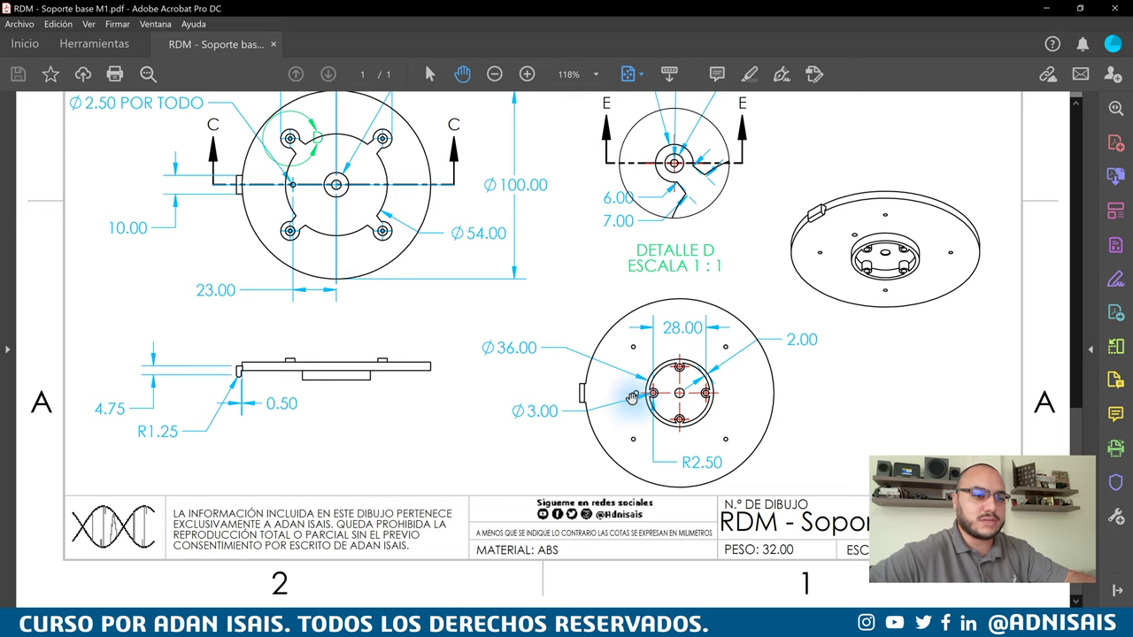
{"action": "left_click_drag", "start_coordinate": [538, 280], "coordinate": [538, 478]}
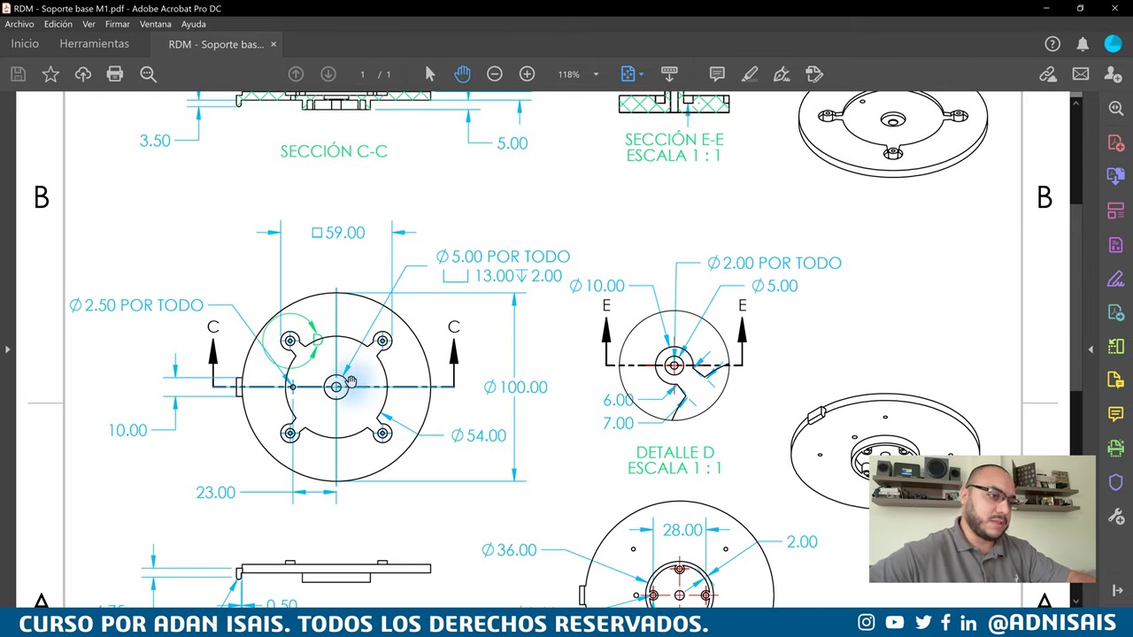
{"action": "left_click_drag", "start_coordinate": [336, 388], "coordinate": [335, 452]}
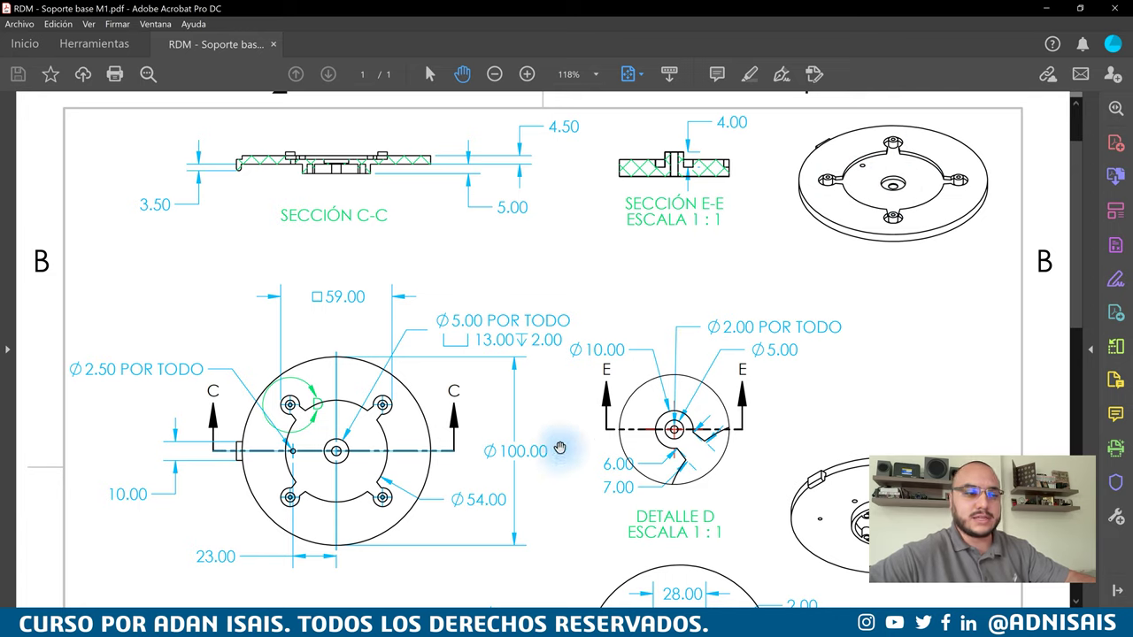
{"action": "left_click_drag", "start_coordinate": [590, 495], "coordinate": [590, 469]}
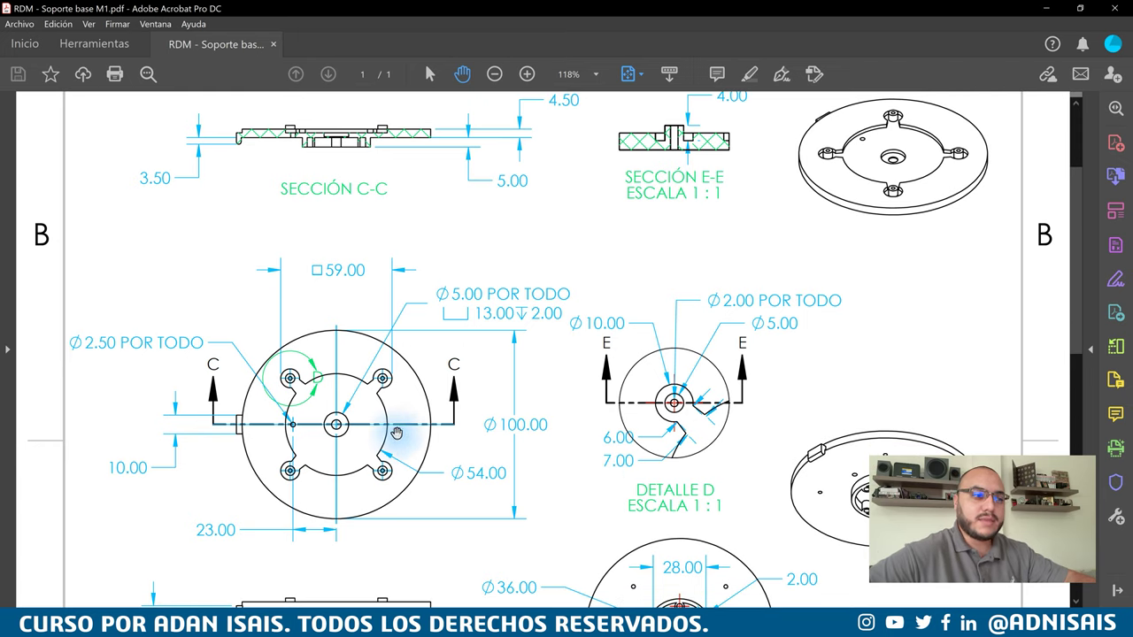
{"action": "scroll", "coordinate": [401, 425], "scroll_direction": "down", "scroll_amount": 2}
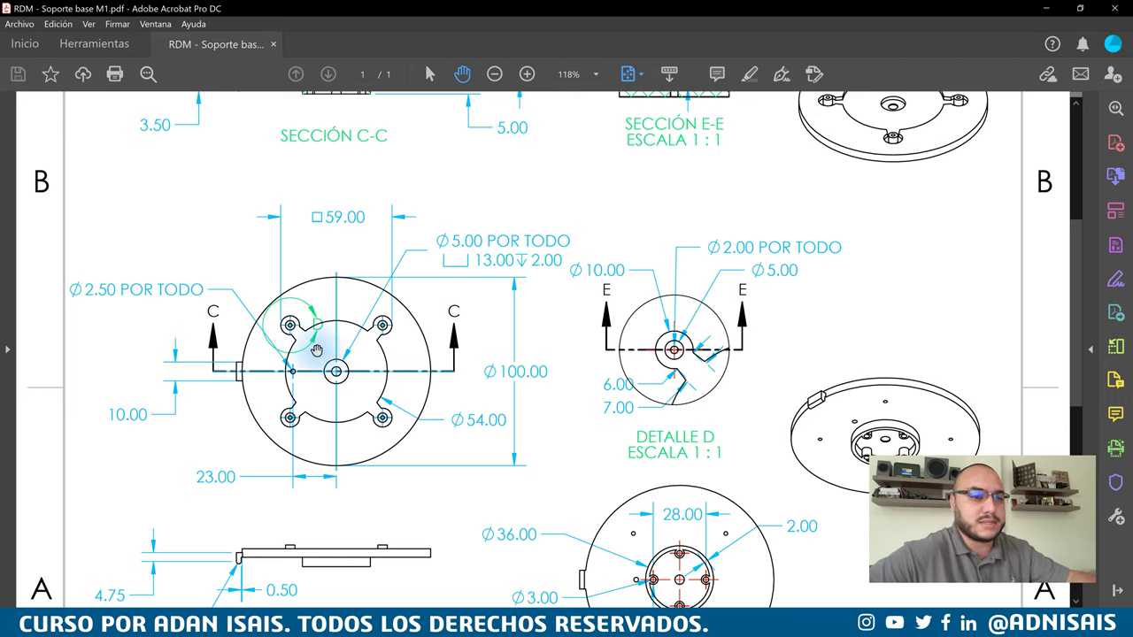
{"action": "scroll", "coordinate": [398, 363], "scroll_direction": "down", "scroll_amount": 1}
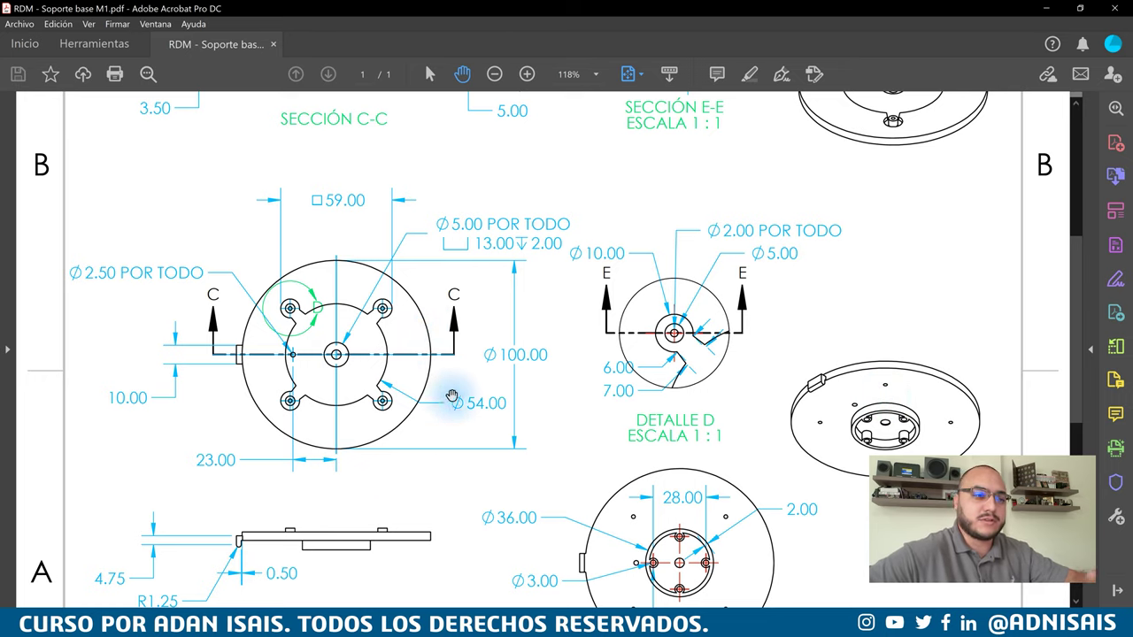
Snap the Acrobat drawing to the right half at 75% and reposition its views
{"action": "key", "text": "super+Right"}
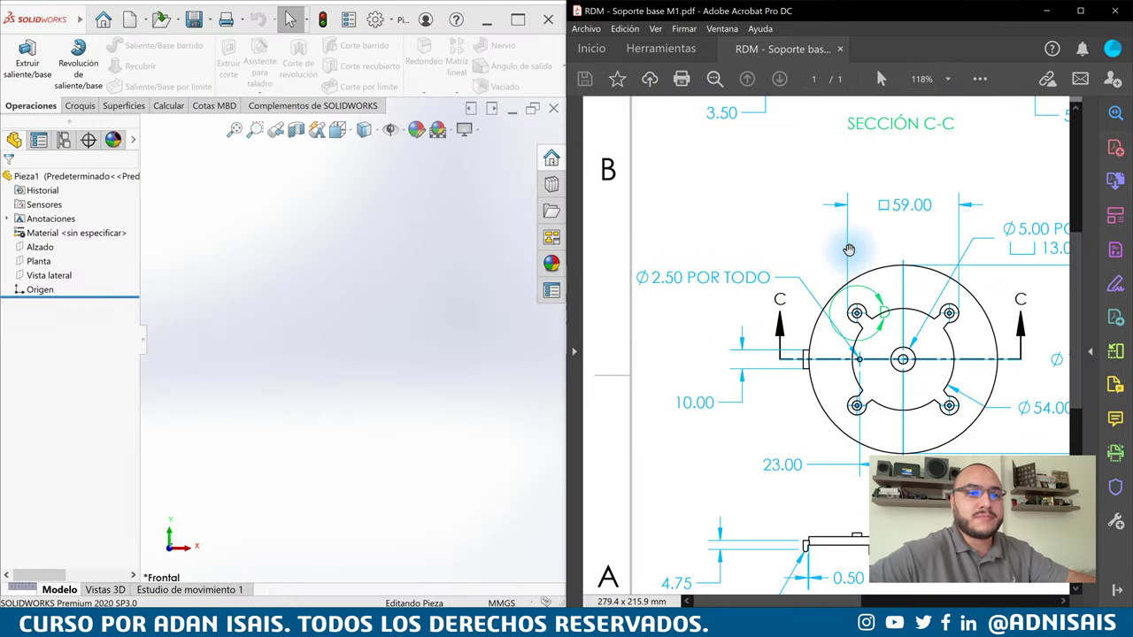
{"action": "left_click_drag", "start_coordinate": [848, 249], "coordinate": [738, 177]}
{"action": "scroll", "coordinate": [951, 314], "scroll_direction": "down", "scroll_amount": 2, "text": "ctrl"}
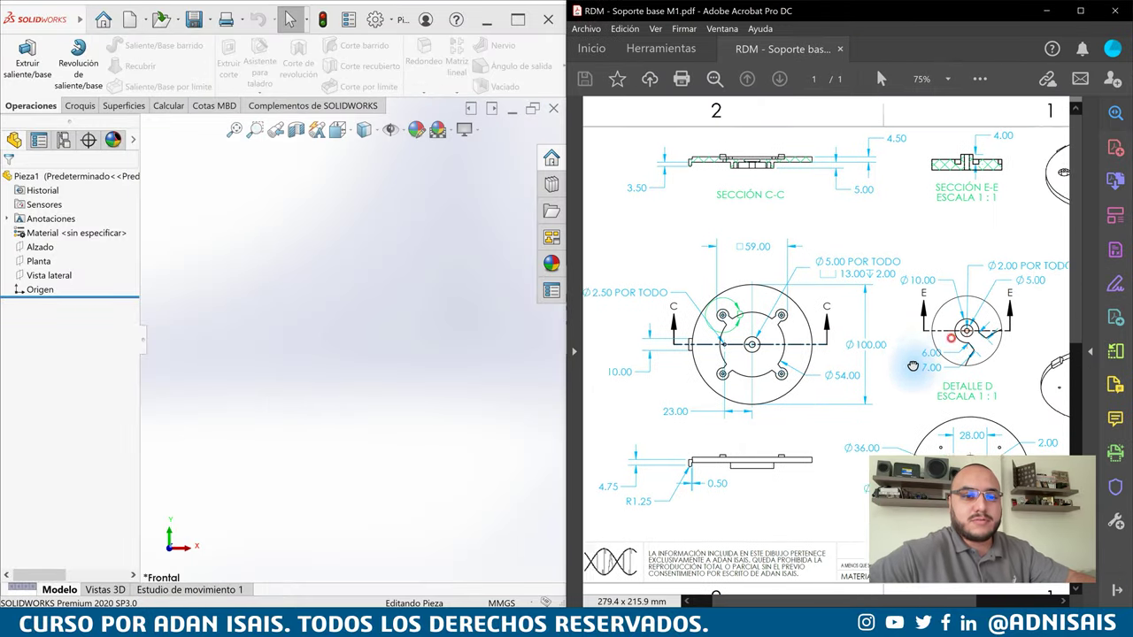
{"action": "left_click_drag", "start_coordinate": [912, 365], "coordinate": [786, 349]}
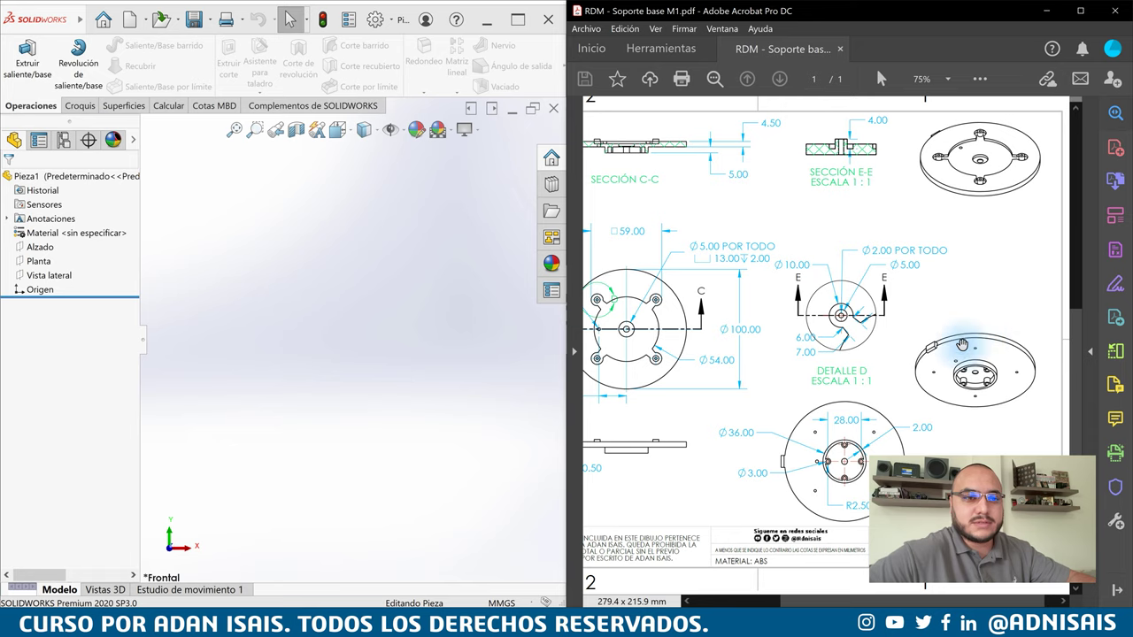
{"action": "left_click_drag", "start_coordinate": [814, 177], "coordinate": [912, 188]}
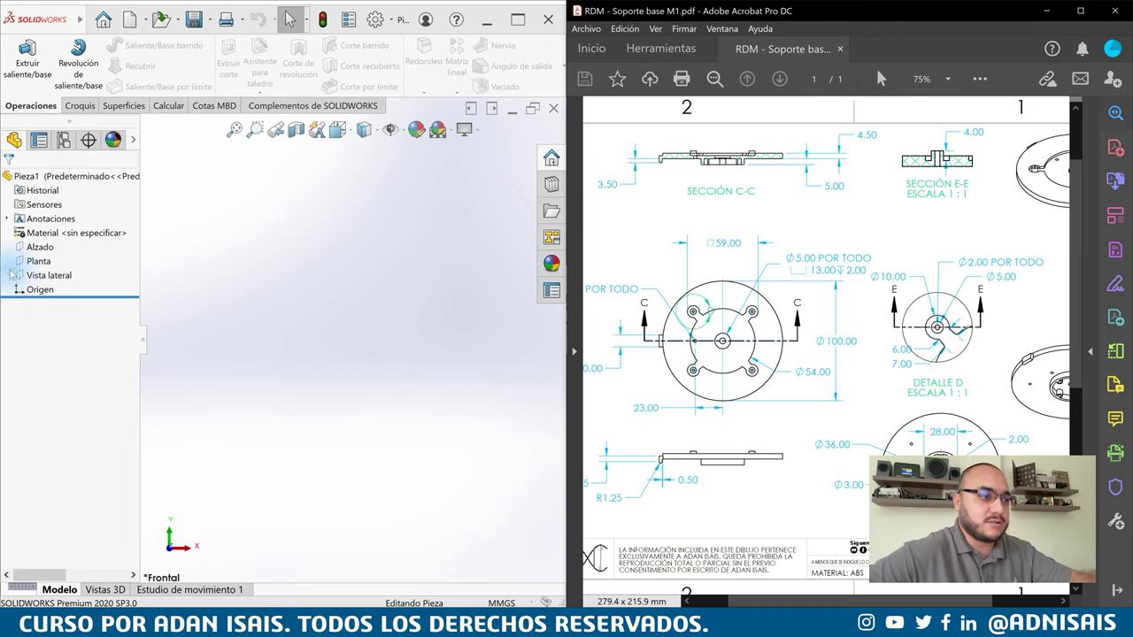
Start a new sketch on the Planta plane with the Circle tool active
{"action": "left_click", "coordinate": [24, 262]}
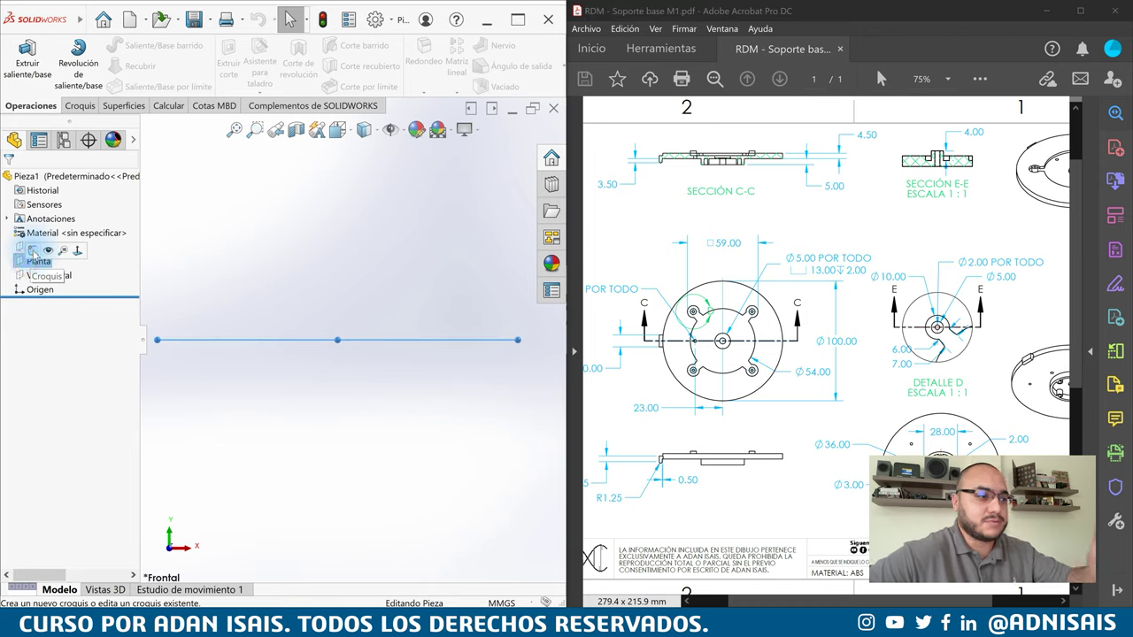
{"action": "left_click", "coordinate": [33, 251]}
{"action": "key", "text": "c"}
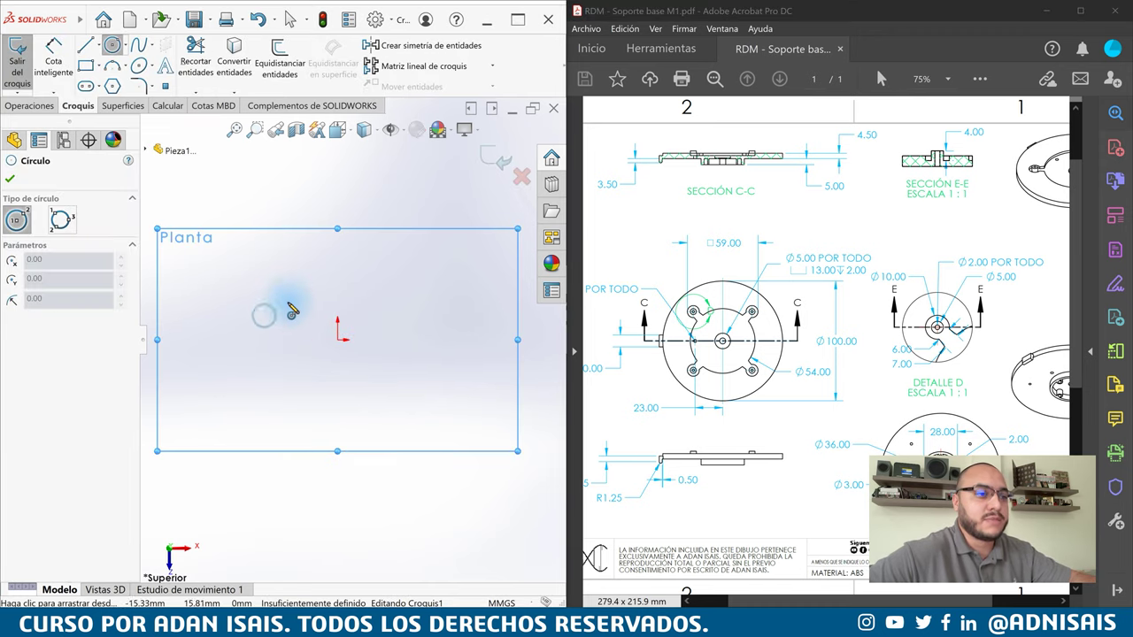
{"action": "mouse_move", "coordinate": [292, 310]}
{"action": "right_mouse_down"}
{"action": "mouse_move", "coordinate": [277, 313]}
{"action": "mouse_move", "coordinate": [352, 301]}
{"action": "right_mouse_up"}
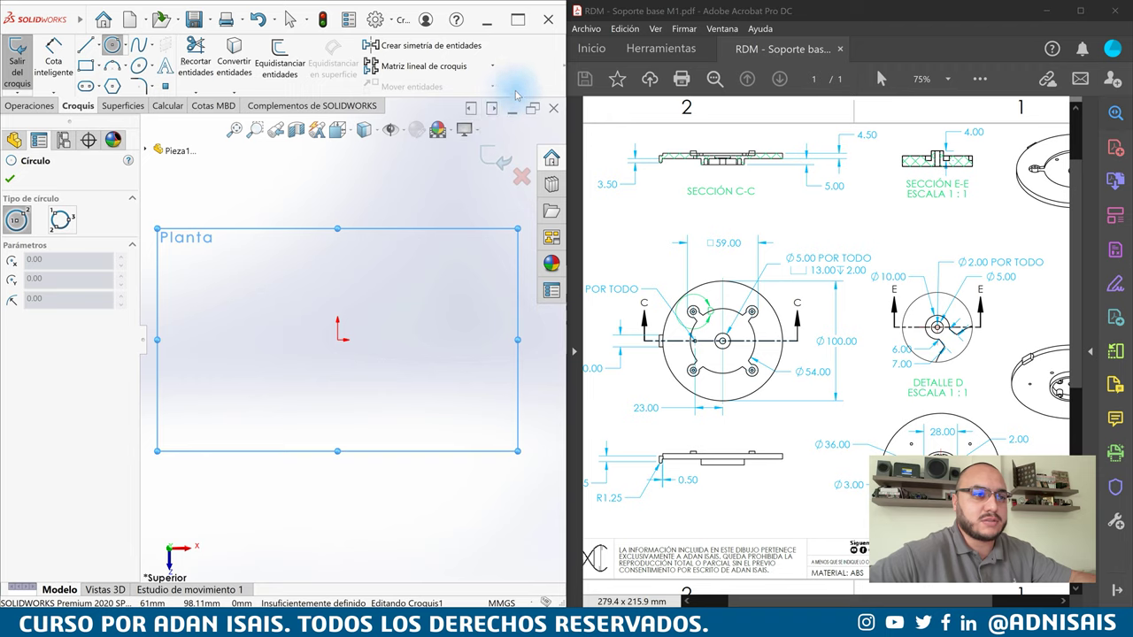
{"action": "right_click", "coordinate": [545, 68]}
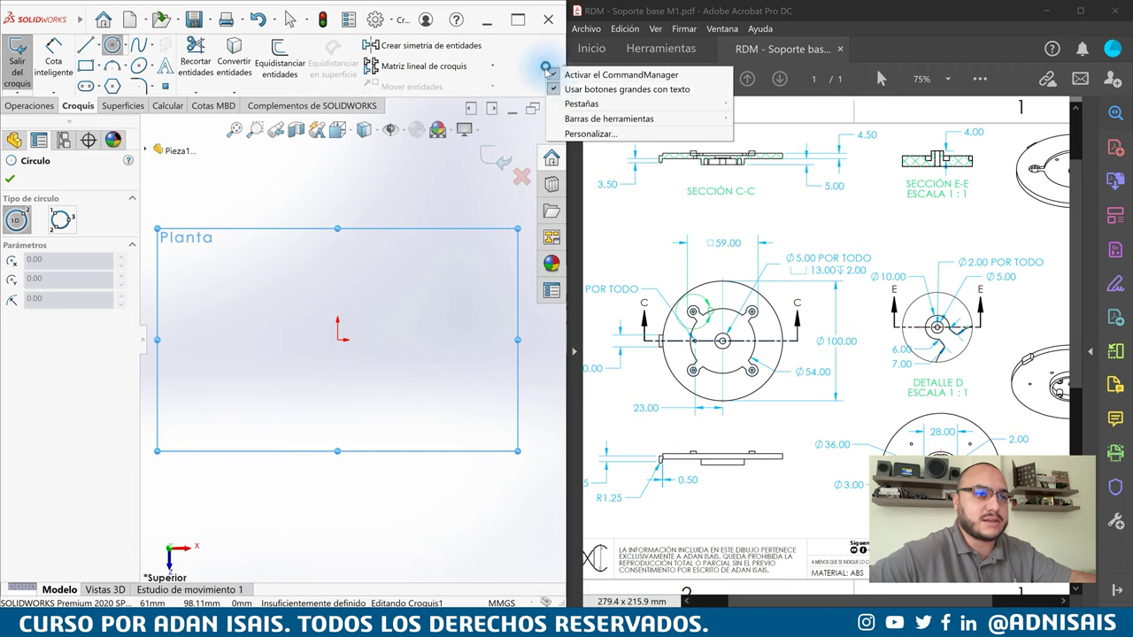
{"action": "left_click", "coordinate": [577, 133]}
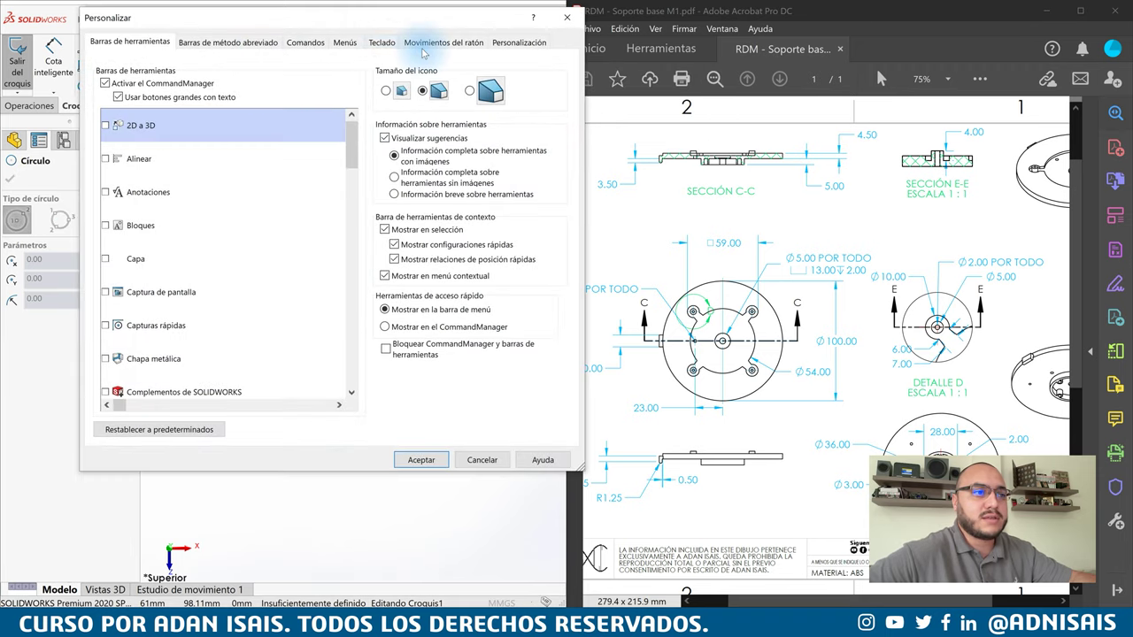
{"action": "left_click", "coordinate": [434, 44]}
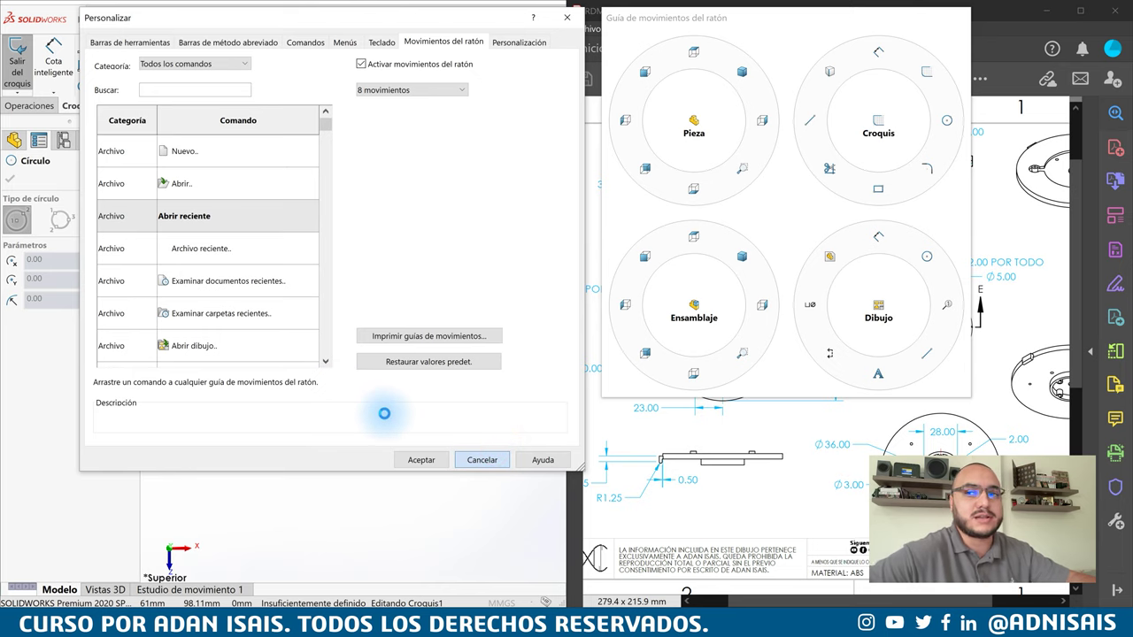
{"action": "key", "text": "Escape"}
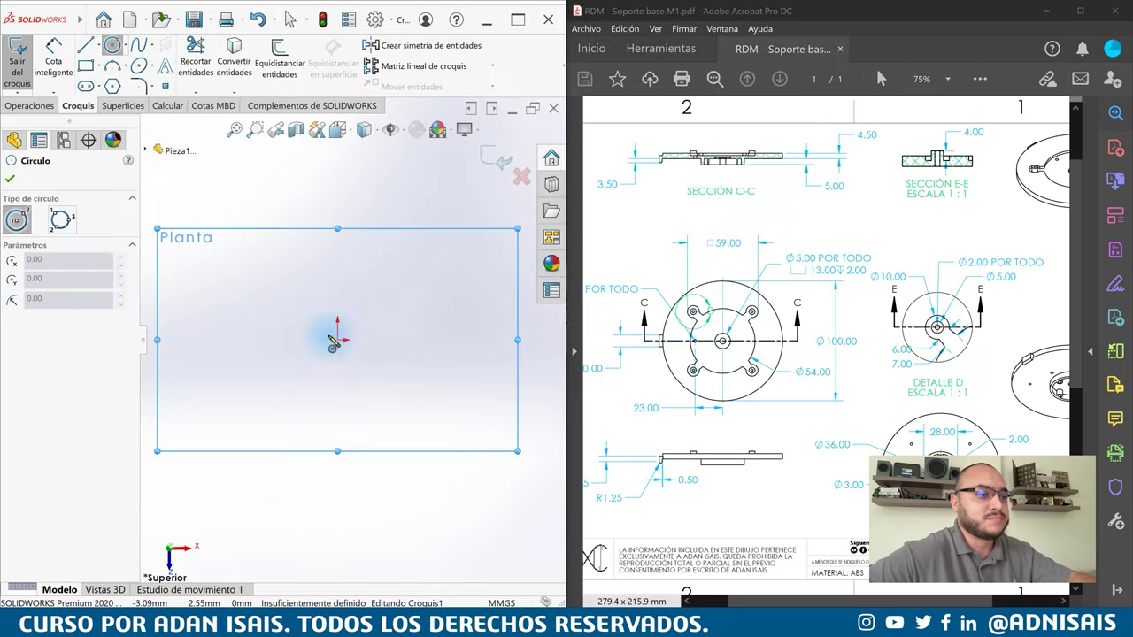
Draw a circle centred on the origin and dimension it to Ø110
{"action": "left_click", "coordinate": [338, 340]}
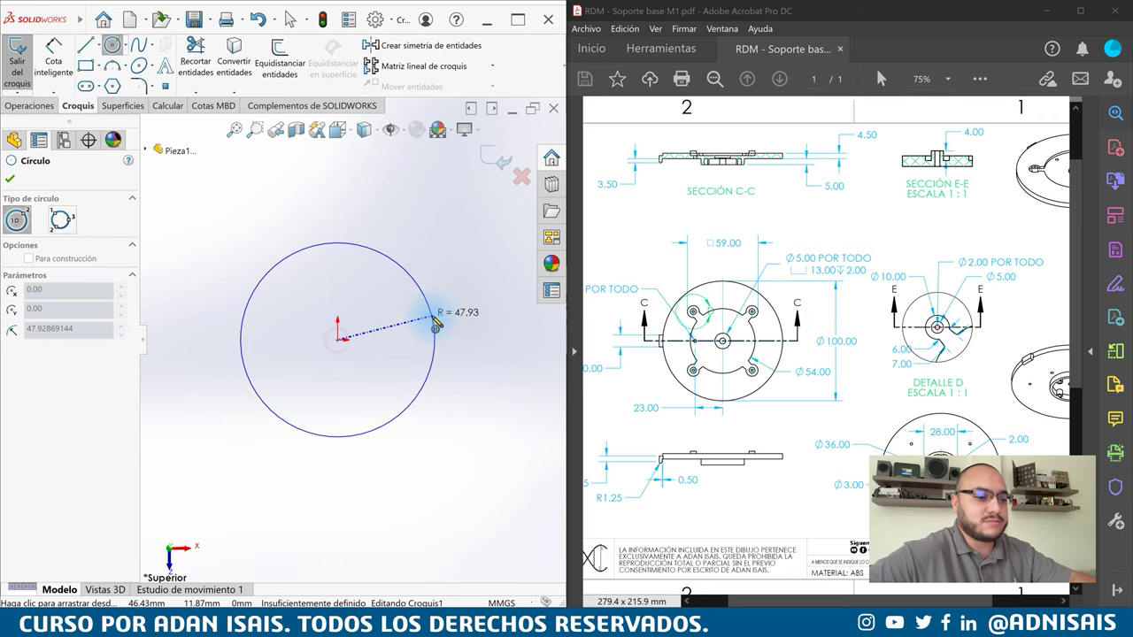
{"action": "left_click", "coordinate": [436, 322]}
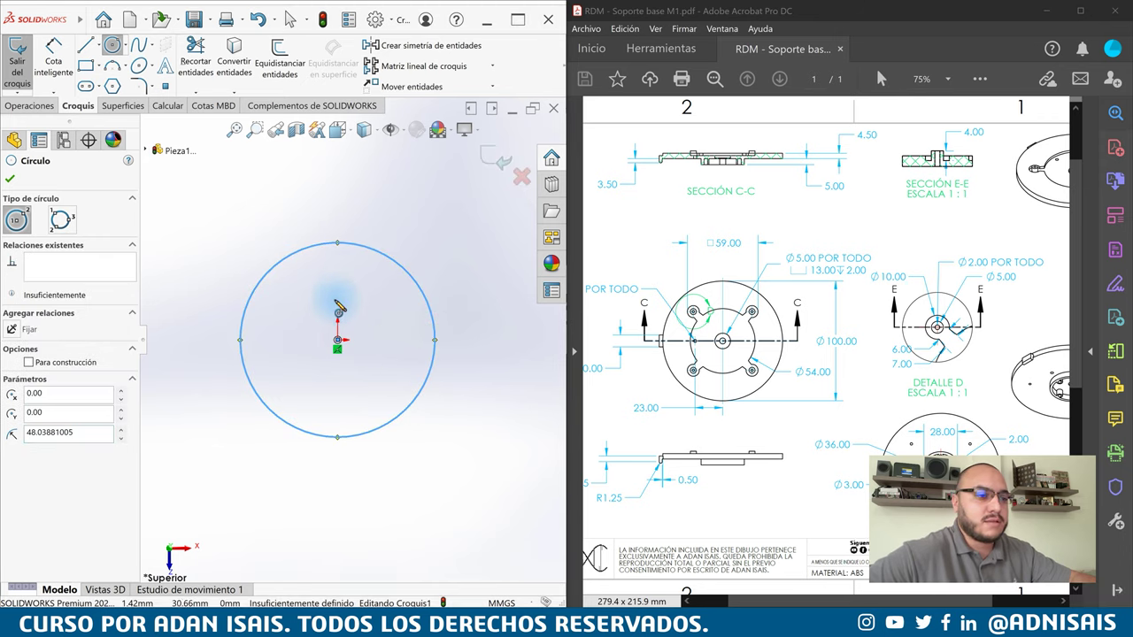
{"action": "right_click_drag", "start_coordinate": [324, 313], "coordinate": [367, 240]}
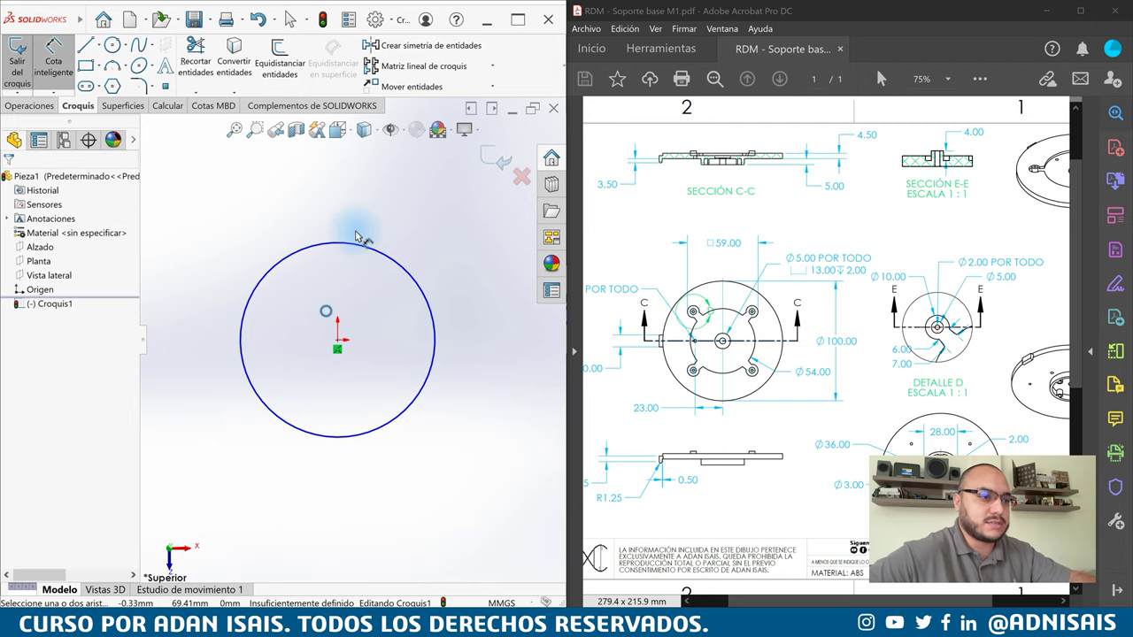
{"action": "left_click", "coordinate": [381, 254]}
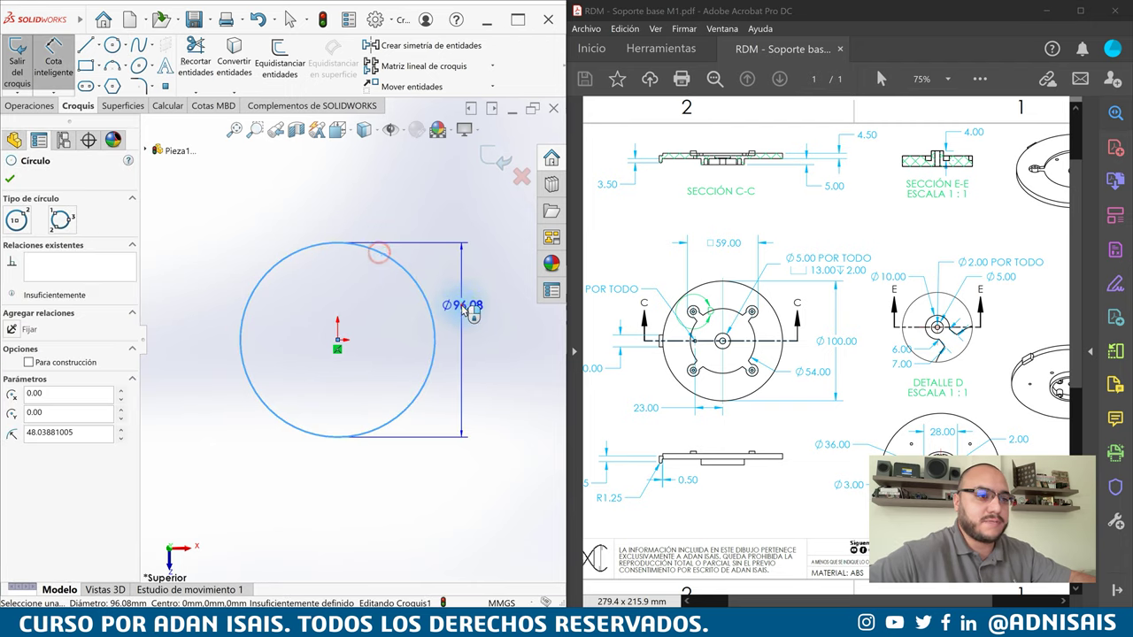
{"action": "left_click", "coordinate": [522, 367]}
{"action": "type", "text": "110"}
{"action": "key", "text": "Return"}
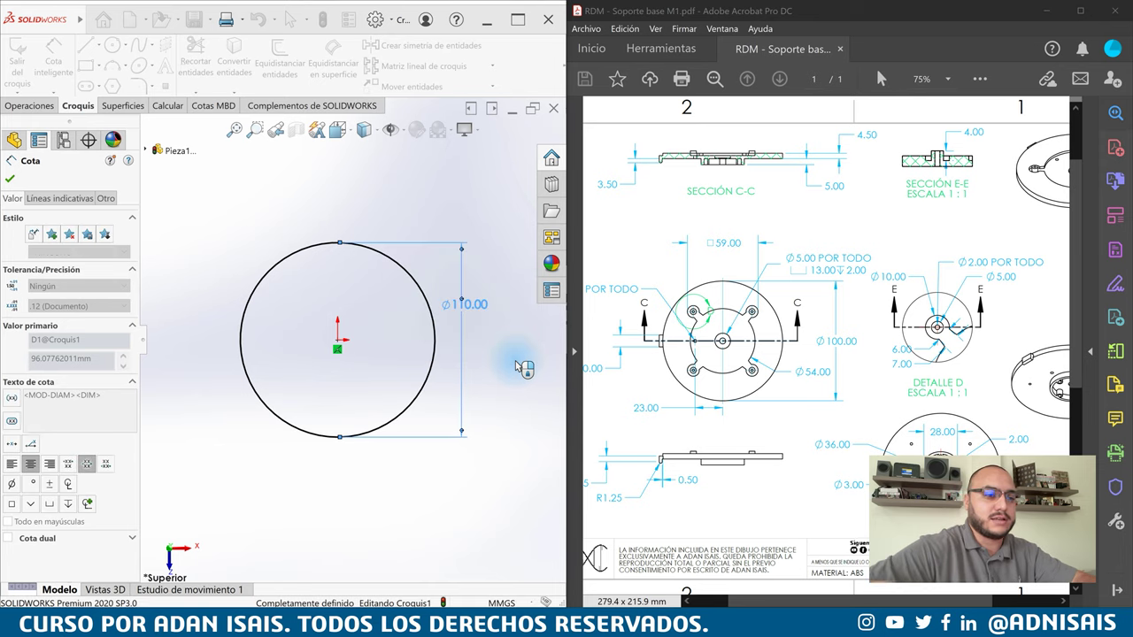
Extrude the Ø110 circle 4.5 mm into the base disc
{"action": "left_click", "coordinate": [30, 105]}
{"action": "left_click", "coordinate": [27, 62]}
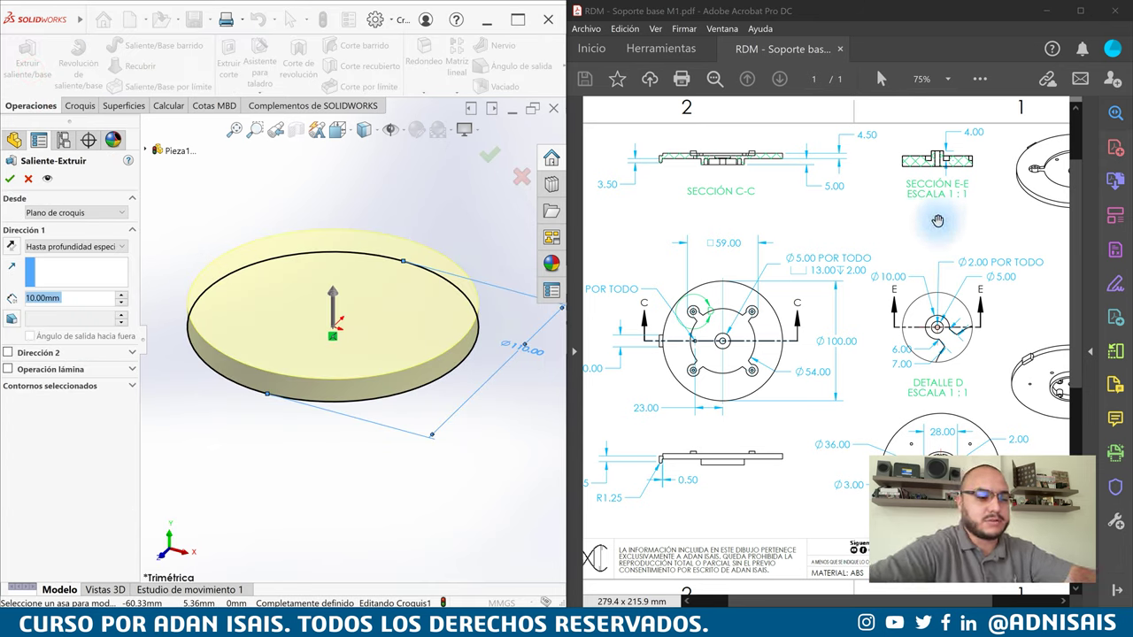
{"action": "type", "text": "4.5"}
{"action": "key", "text": "Return"}
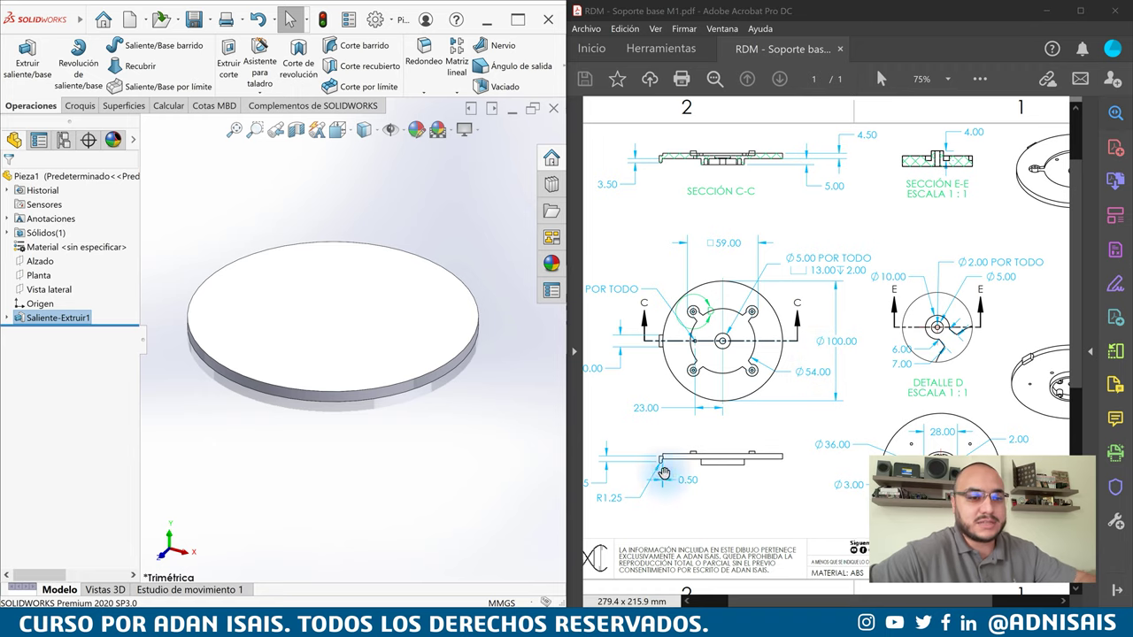
Zoom in on the lower section's lip detail showing 4.75, R1.25 and 0.50
{"action": "scroll", "coordinate": [668, 473], "scroll_direction": "up", "scroll_amount": 1, "text": "ctrl"}
{"action": "scroll", "coordinate": [681, 464], "scroll_direction": "up", "scroll_amount": 1, "text": "ctrl"}
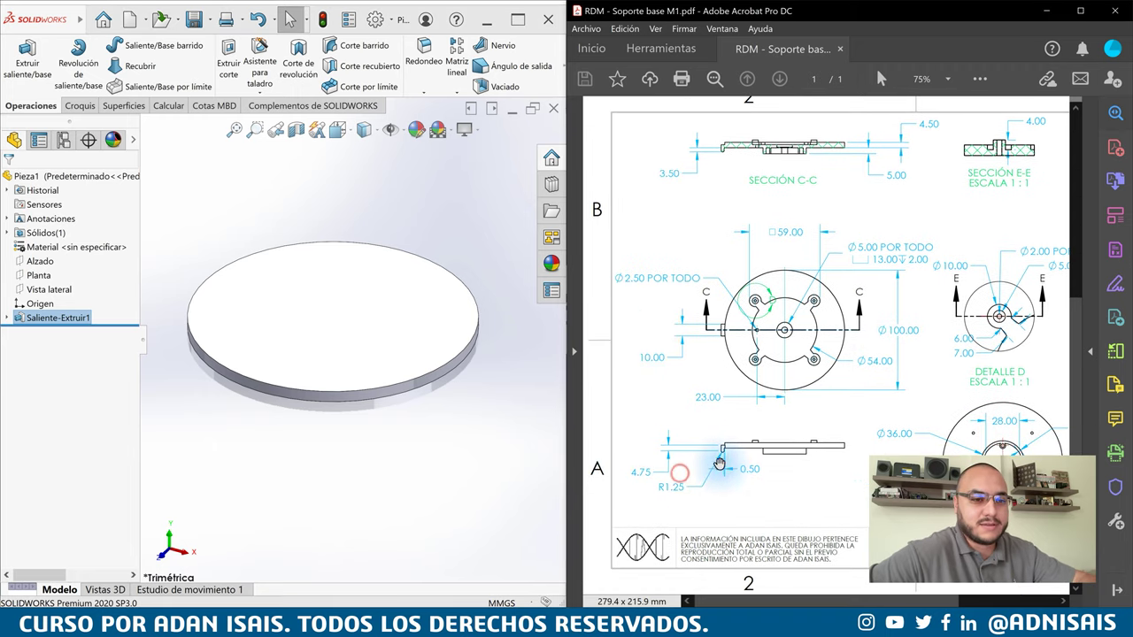
{"action": "scroll", "coordinate": [700, 452], "scroll_direction": "up", "scroll_amount": 1, "text": "ctrl"}
{"action": "scroll", "coordinate": [721, 438], "scroll_direction": "up", "scroll_amount": 1, "text": "ctrl"}
{"action": "left_click_drag", "start_coordinate": [724, 437], "coordinate": [855, 419]}
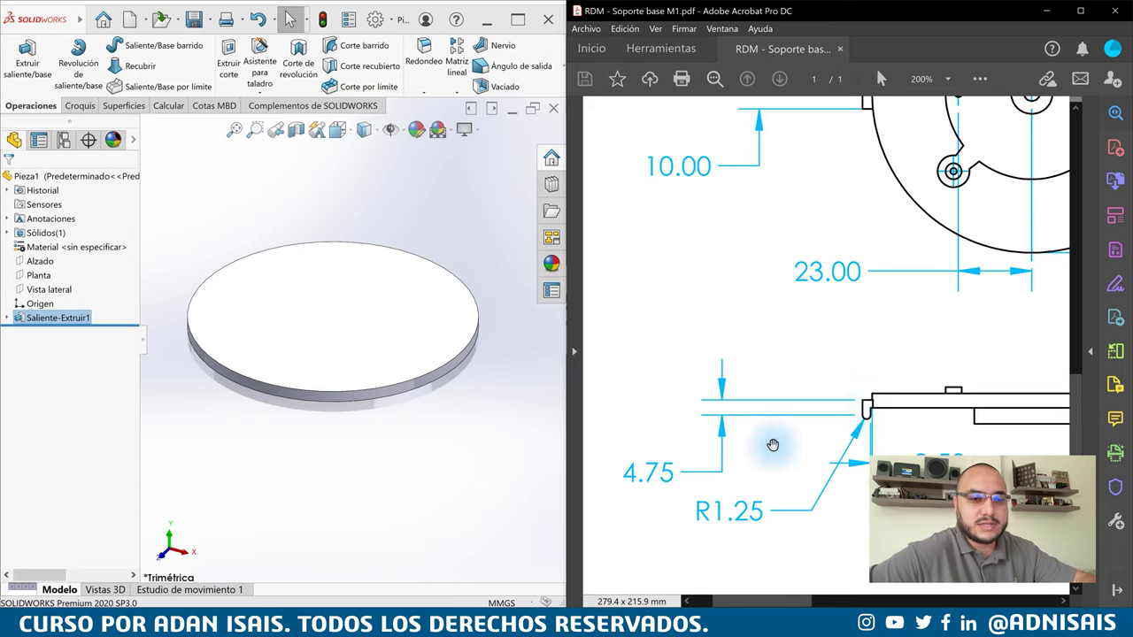
{"action": "scroll", "coordinate": [874, 423], "scroll_direction": "up", "scroll_amount": 3, "text": "ctrl"}
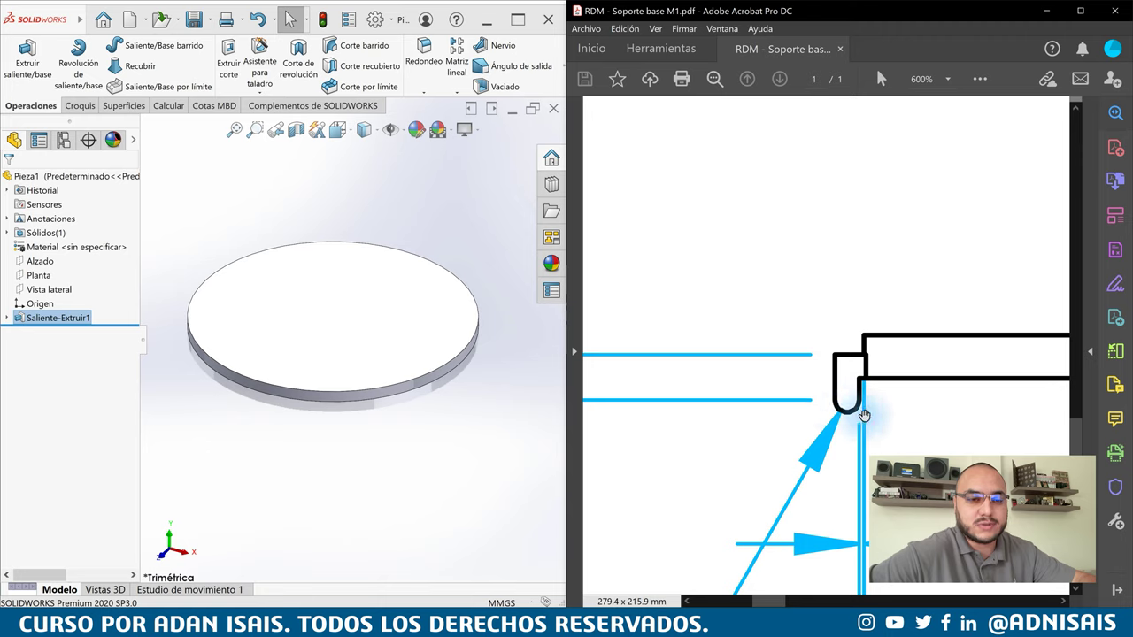
{"action": "scroll", "coordinate": [864, 415], "scroll_direction": "down", "scroll_amount": 1, "text": "ctrl"}
{"action": "scroll", "coordinate": [864, 415], "scroll_direction": "down", "scroll_amount": 1, "text": "ctrl"}
{"action": "scroll", "coordinate": [880, 429], "scroll_direction": "down", "scroll_amount": 1, "text": "ctrl"}
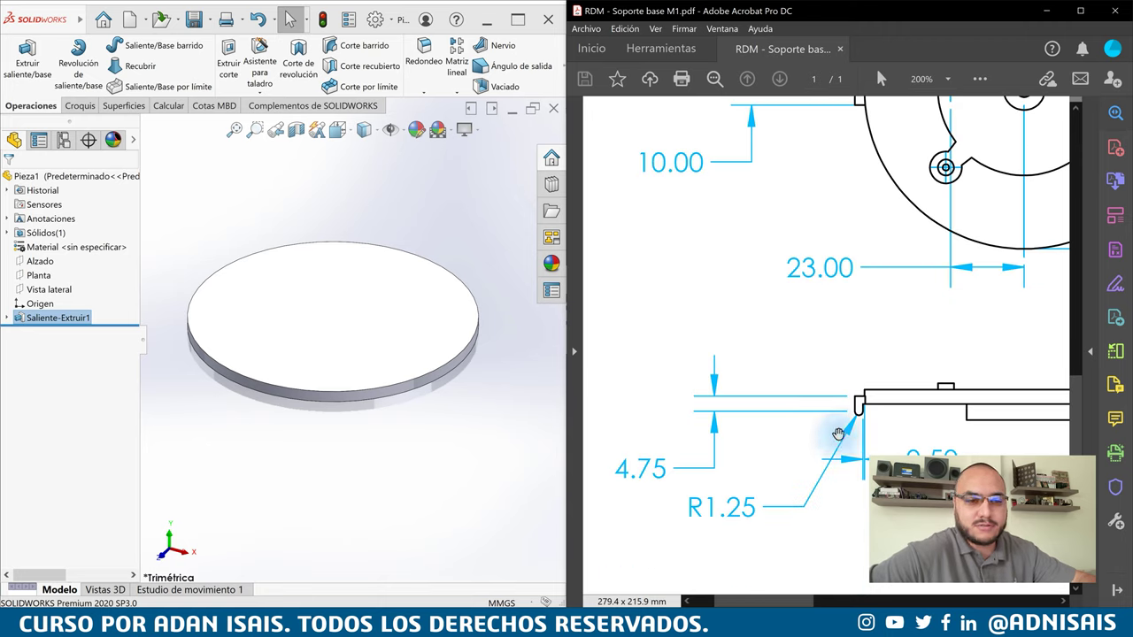
{"action": "scroll", "coordinate": [884, 428], "scroll_direction": "up", "scroll_amount": 3, "text": "ctrl"}
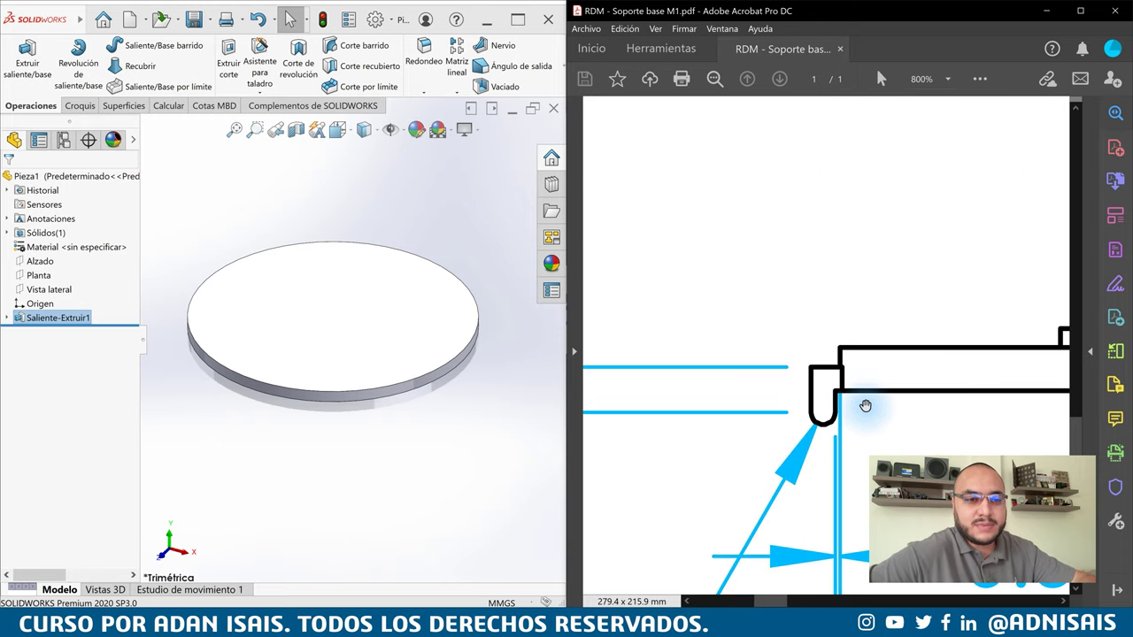
{"action": "scroll", "coordinate": [870, 399], "scroll_direction": "down", "scroll_amount": 1, "text": "ctrl"}
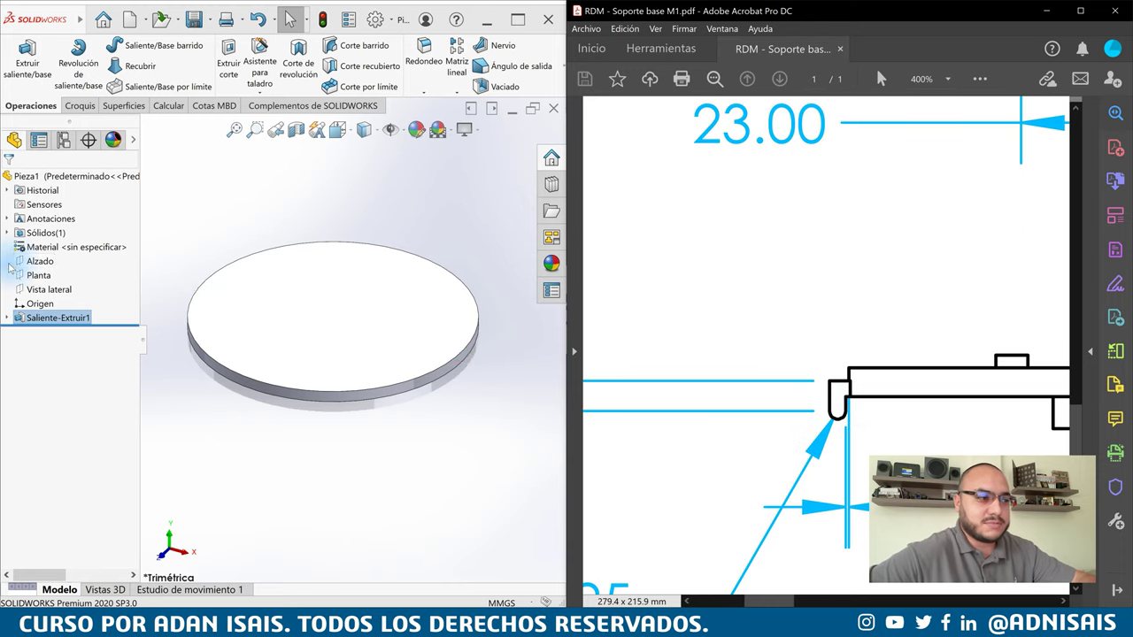
Start a new sketch on the Alzado (front) plane
{"action": "left_click", "coordinate": [27, 263]}
{"action": "left_click", "coordinate": [26, 261]}
{"action": "left_click", "coordinate": [62, 250]}
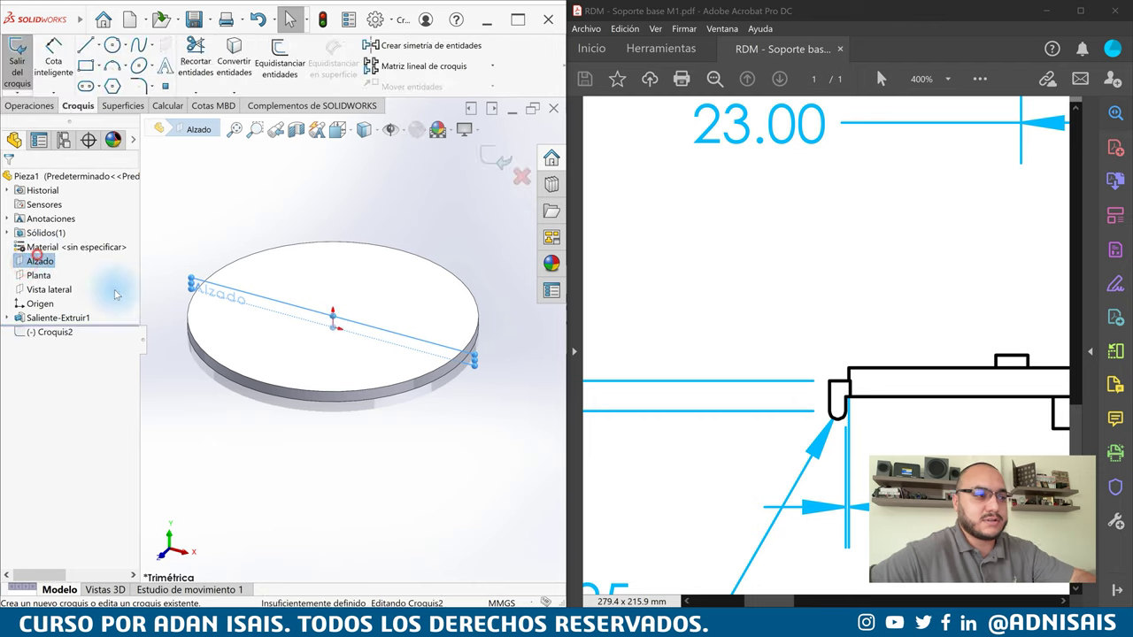
{"action": "scroll", "coordinate": [256, 381], "scroll_direction": "up", "scroll_amount": 3}
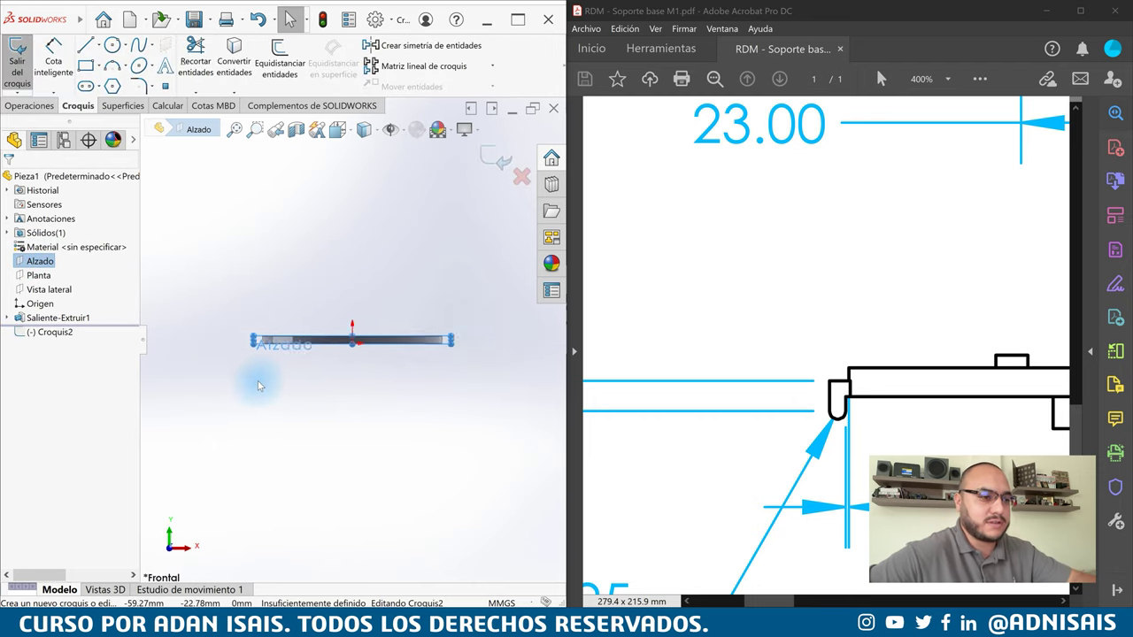
{"action": "scroll", "coordinate": [261, 336], "scroll_direction": "down", "scroll_amount": 3}
{"action": "scroll", "coordinate": [260, 324], "scroll_direction": "down", "scroll_amount": 2}
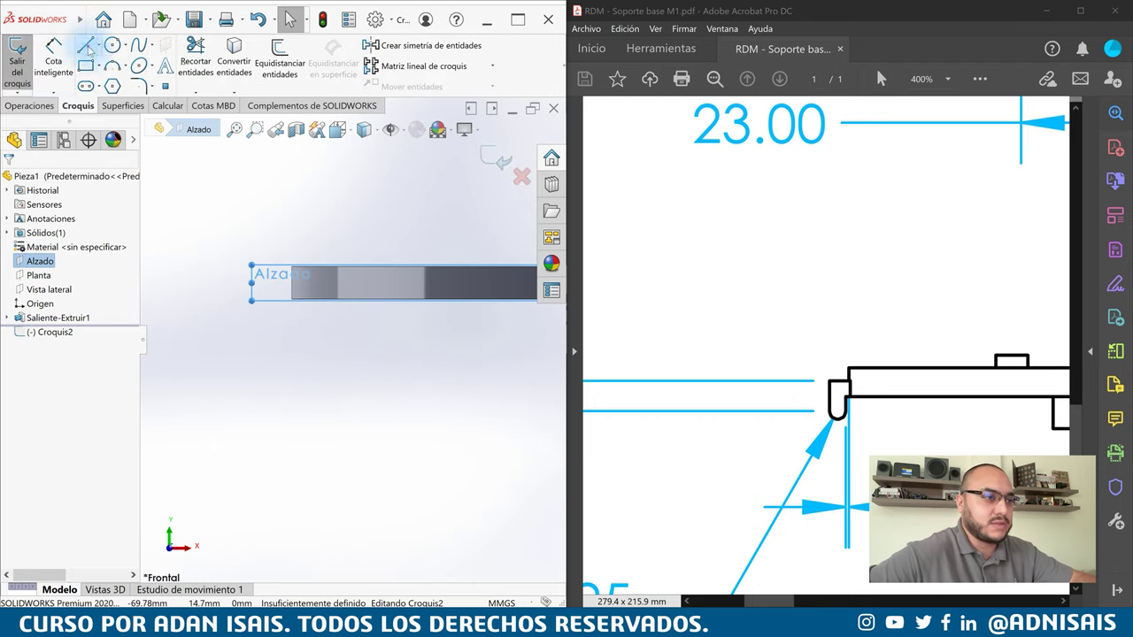
Draw the closed U-shaped lip profile at the disc's left edge
{"action": "left_click", "coordinate": [85, 46]}
{"action": "scroll", "coordinate": [305, 294], "scroll_direction": "down", "scroll_amount": 2}
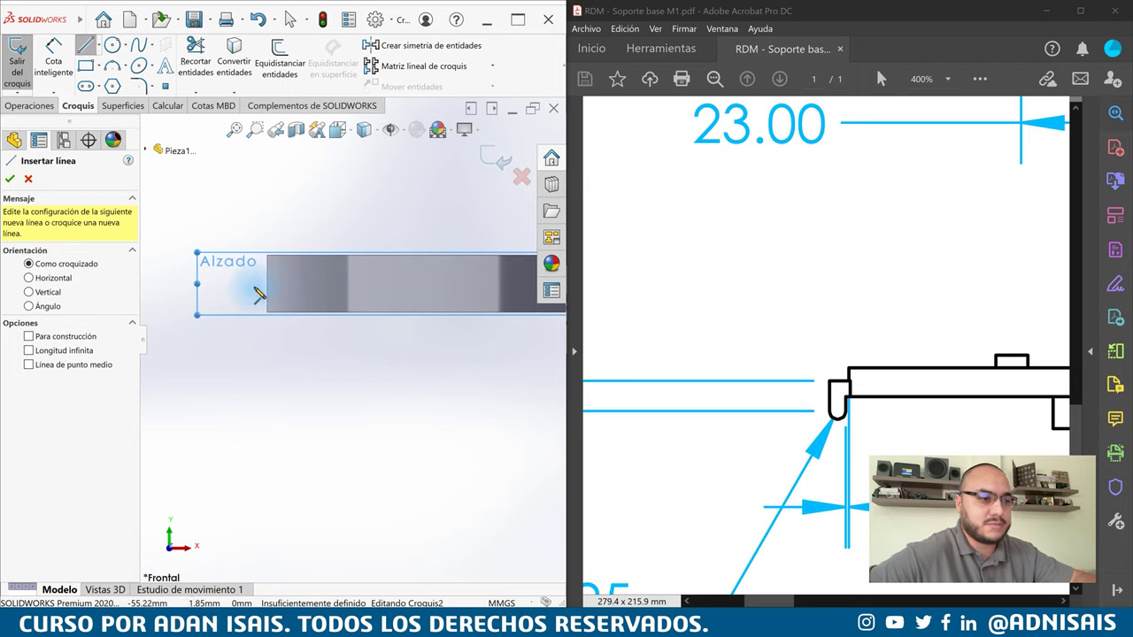
{"action": "left_click", "coordinate": [310, 284]}
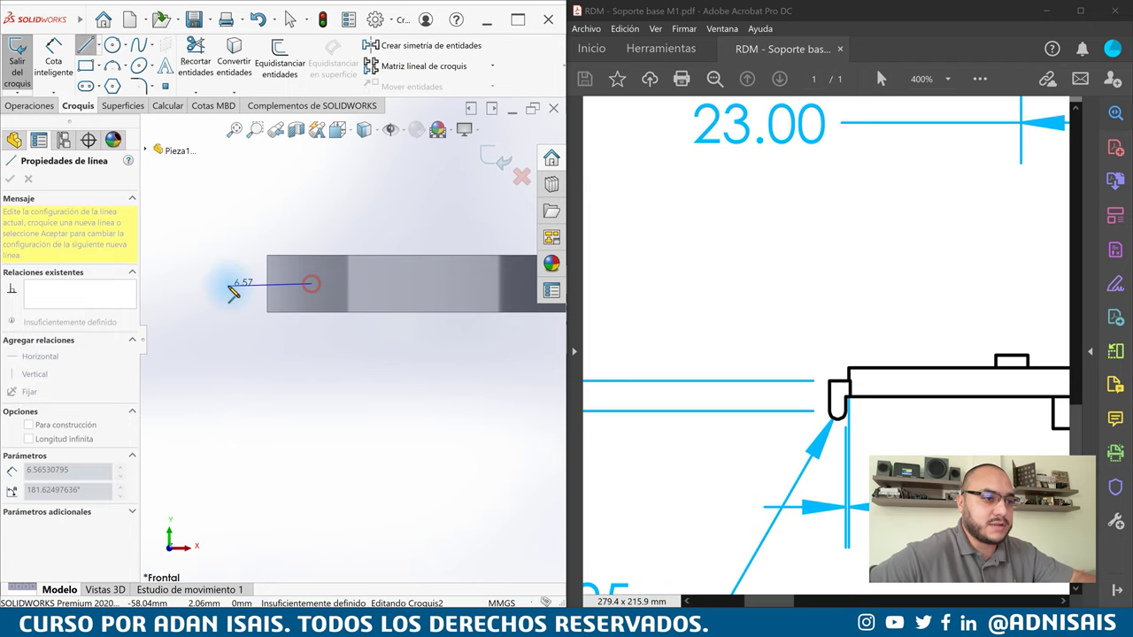
{"action": "left_click", "coordinate": [224, 283]}
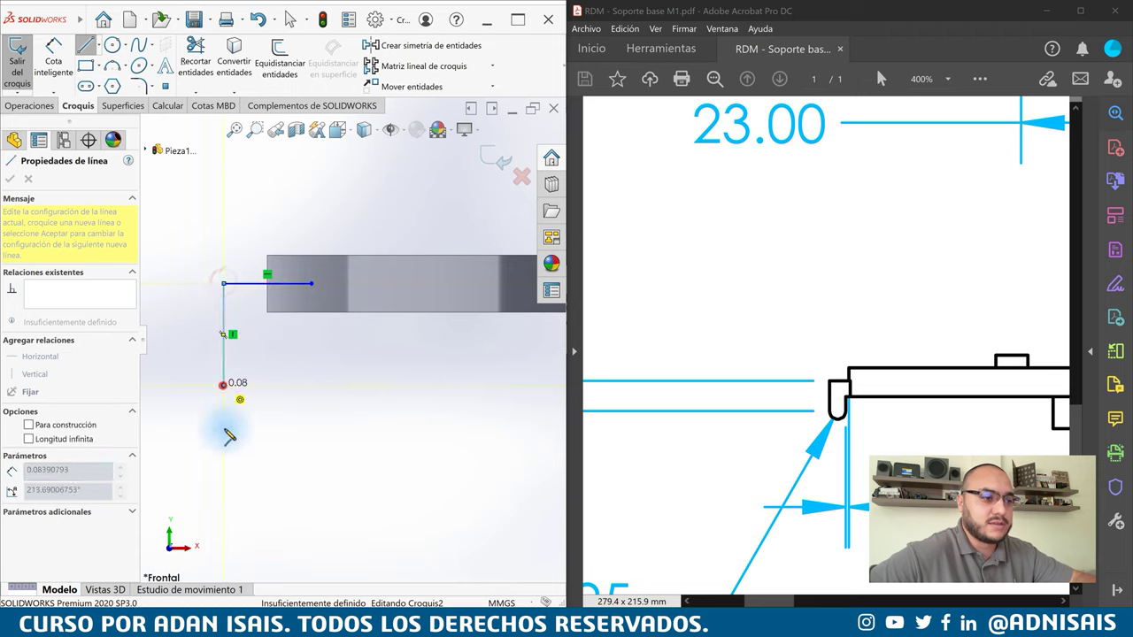
{"action": "left_click", "coordinate": [224, 385]}
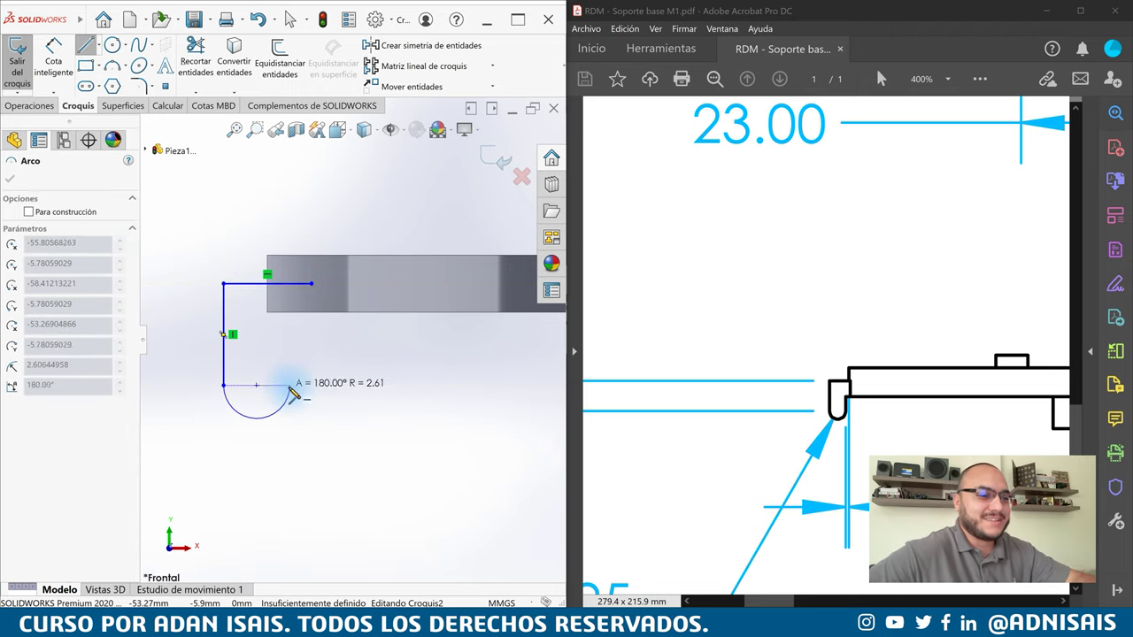
{"action": "left_click", "coordinate": [284, 386]}
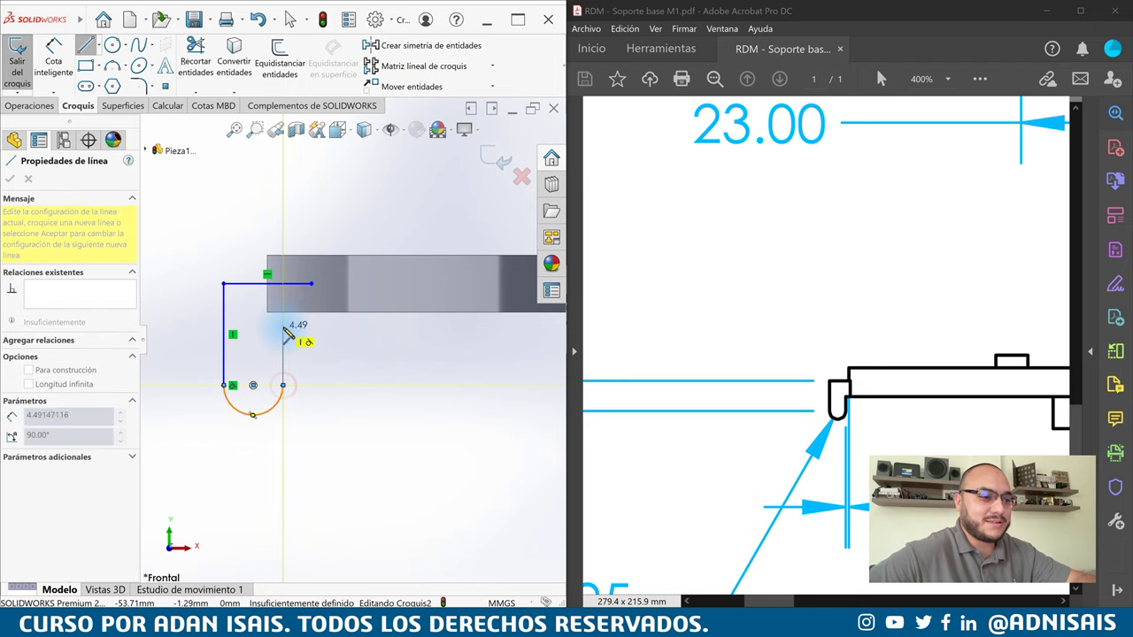
{"action": "left_click", "coordinate": [283, 325]}
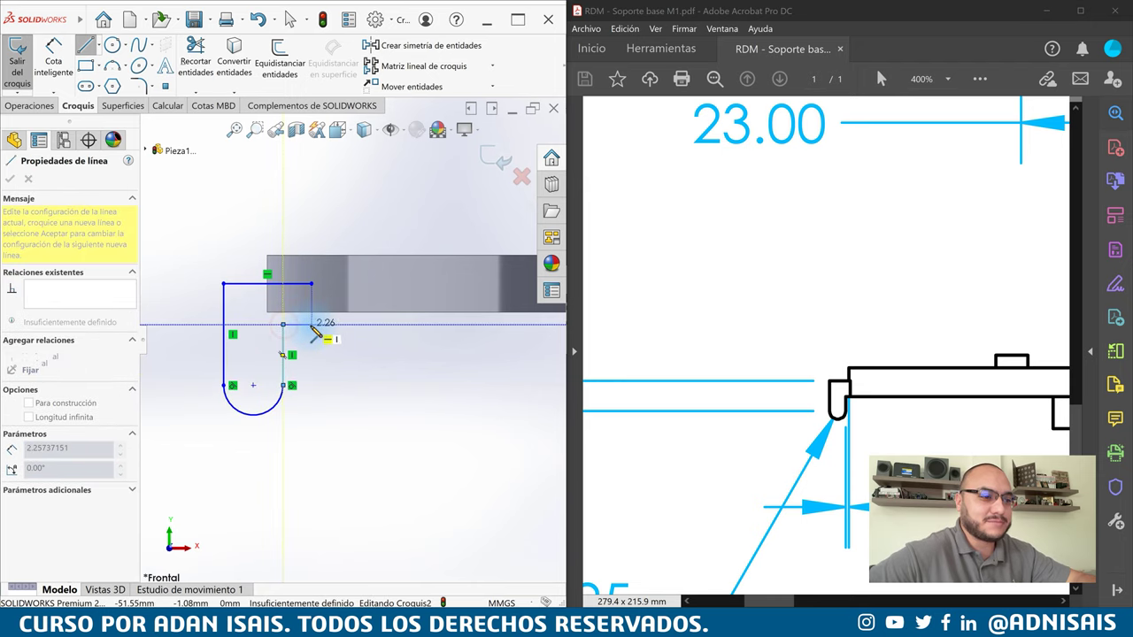
{"action": "left_click", "coordinate": [311, 326]}
{"action": "left_click", "coordinate": [311, 283]}
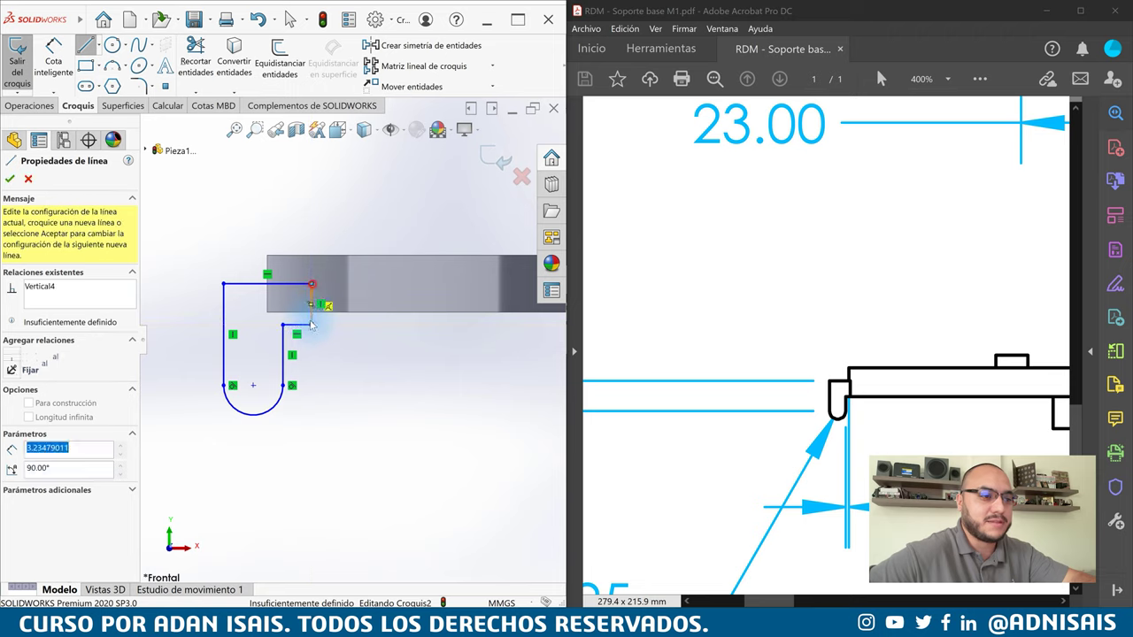
{"action": "key", "text": "Escape"}
Drag a corner point and the inner side to narrow the lip profile
{"action": "left_click_drag", "start_coordinate": [310, 326], "coordinate": [307, 316]}
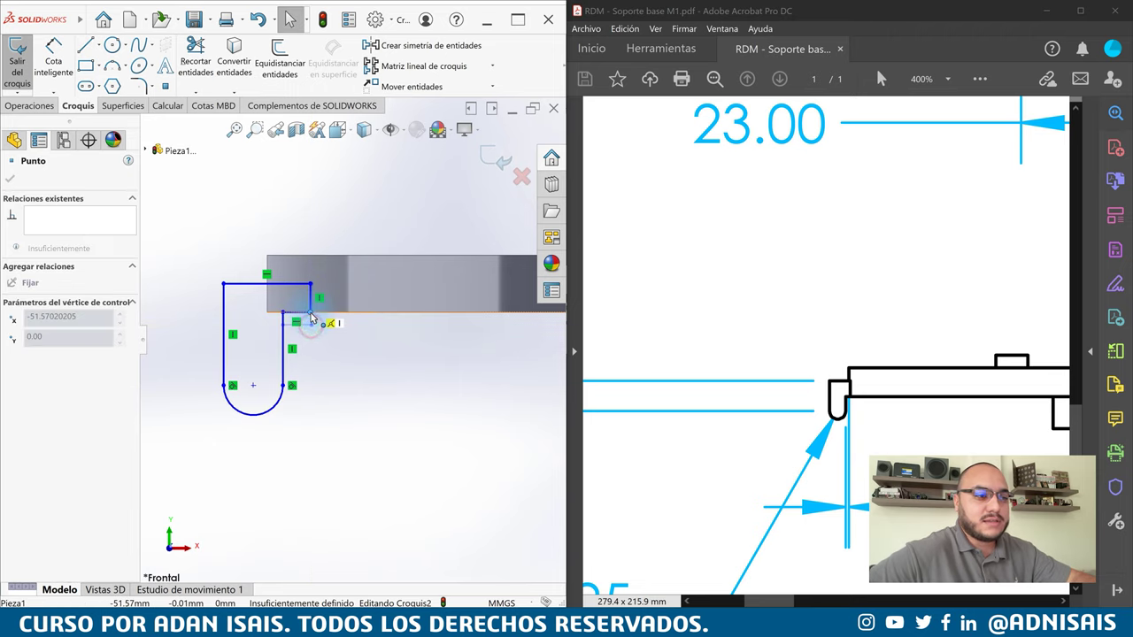
{"action": "left_click", "coordinate": [360, 421]}
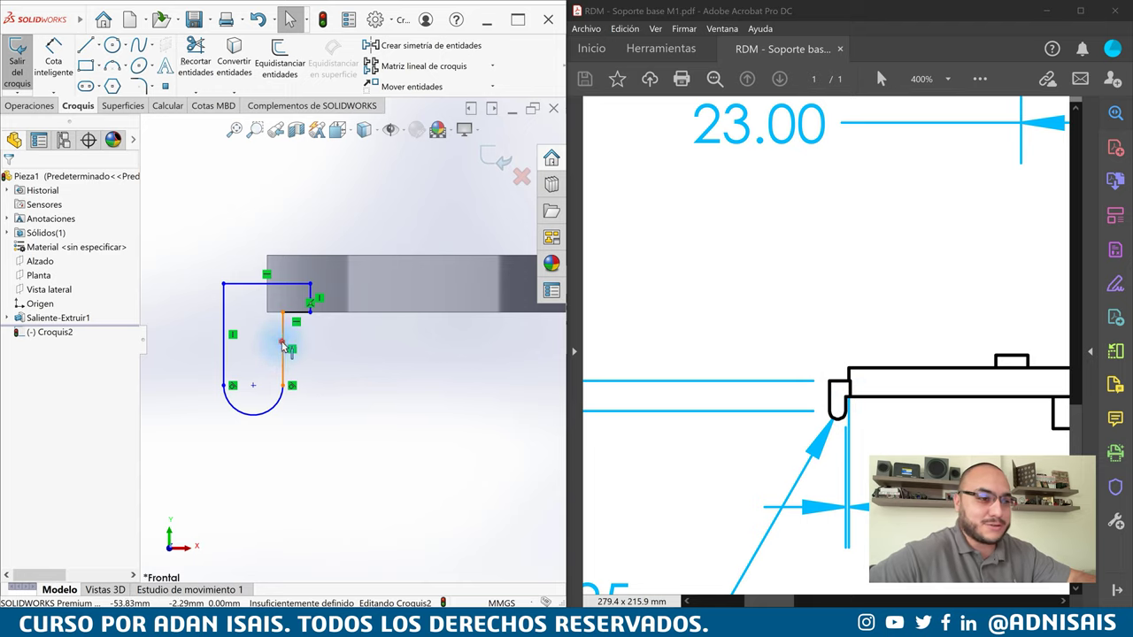
{"action": "left_click_drag", "start_coordinate": [283, 345], "coordinate": [259, 347]}
{"action": "left_click", "coordinate": [328, 451]}
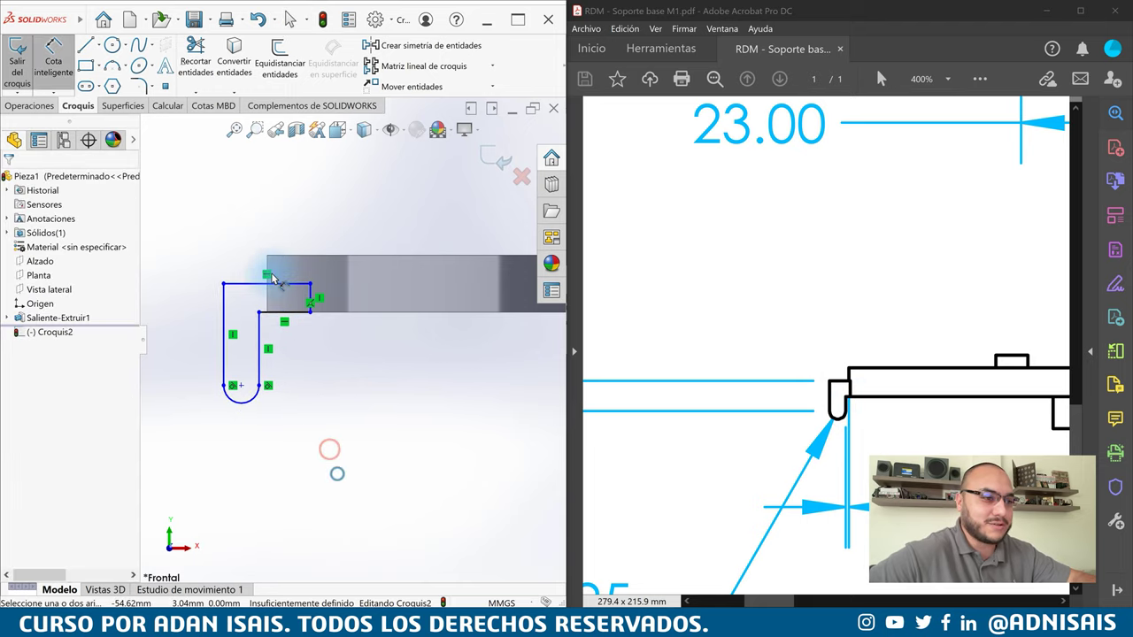
Dimension the lip's thickness to 0.50
{"action": "left_click", "coordinate": [263, 330]}
{"action": "left_click", "coordinate": [299, 453]}
{"action": "type", "text": "5"}
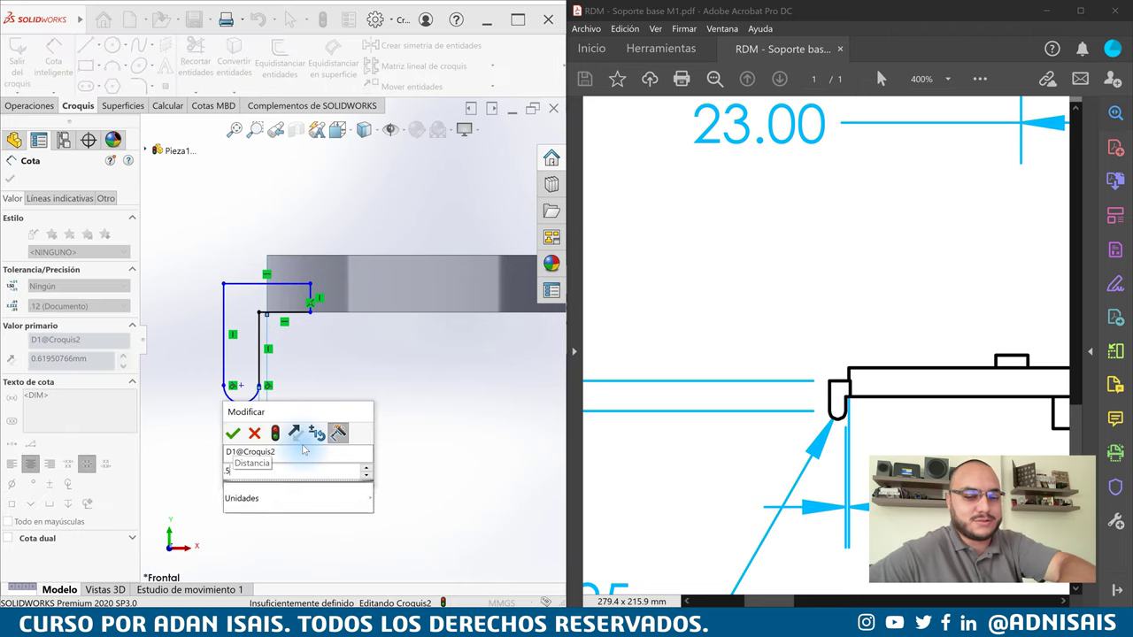
{"action": "key", "text": "Return"}
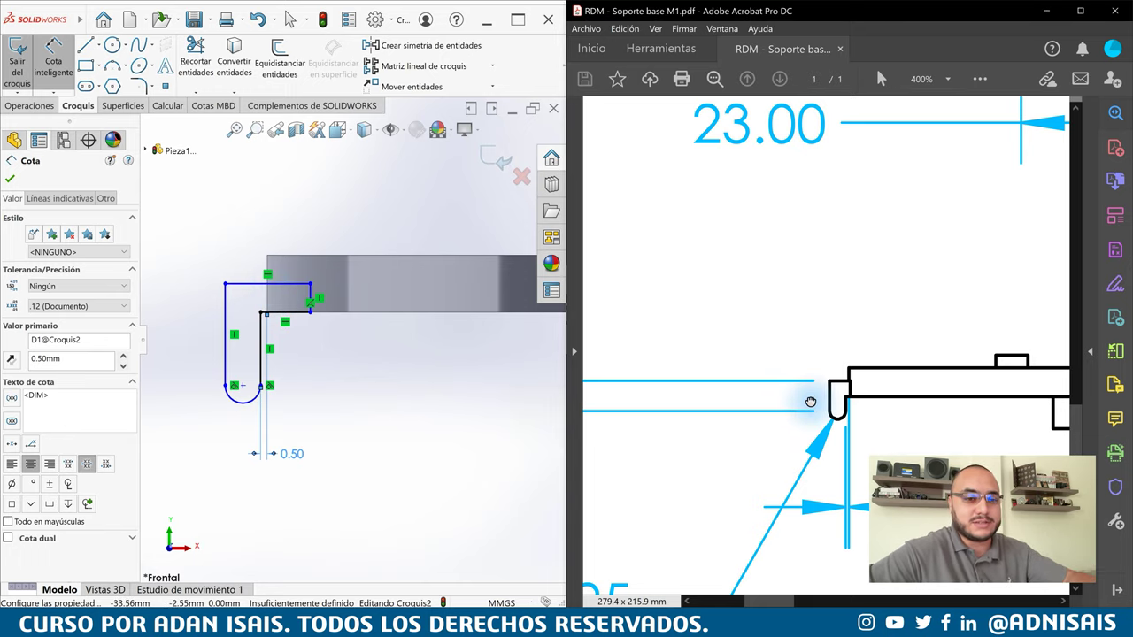
{"action": "left_click_drag", "start_coordinate": [809, 397], "coordinate": [916, 356]}
{"action": "left_click_drag", "start_coordinate": [835, 377], "coordinate": [996, 354]}
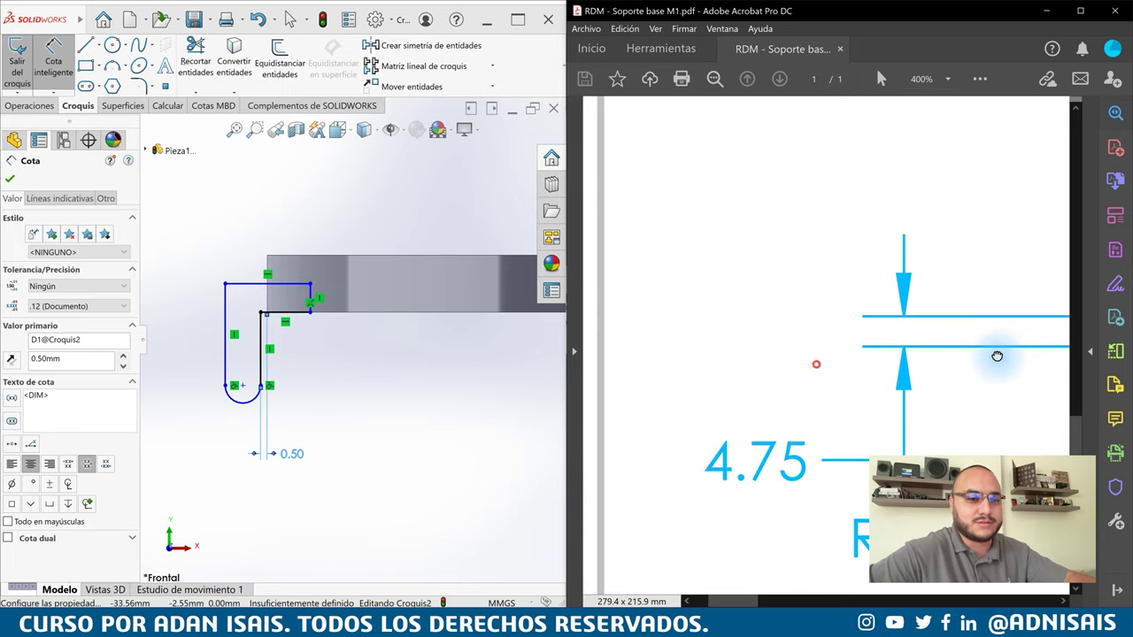
Dimension the lip height to 4.75 and its rounded bottom to R1.25
{"action": "left_click", "coordinate": [227, 317]}
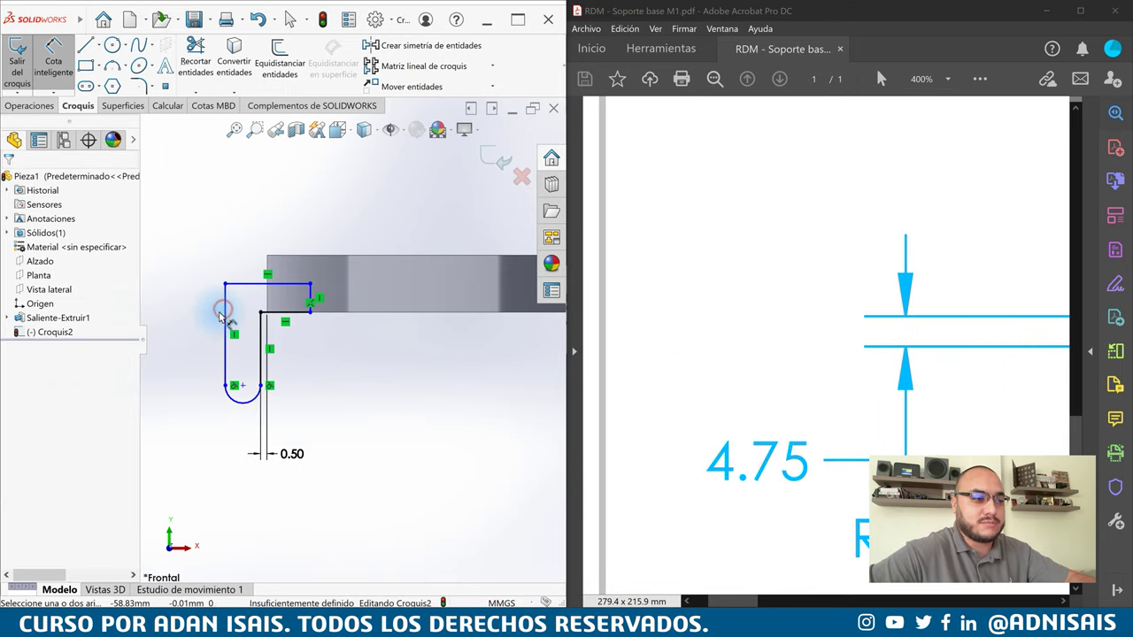
{"action": "left_click", "coordinate": [228, 317]}
{"action": "left_click", "coordinate": [207, 326]}
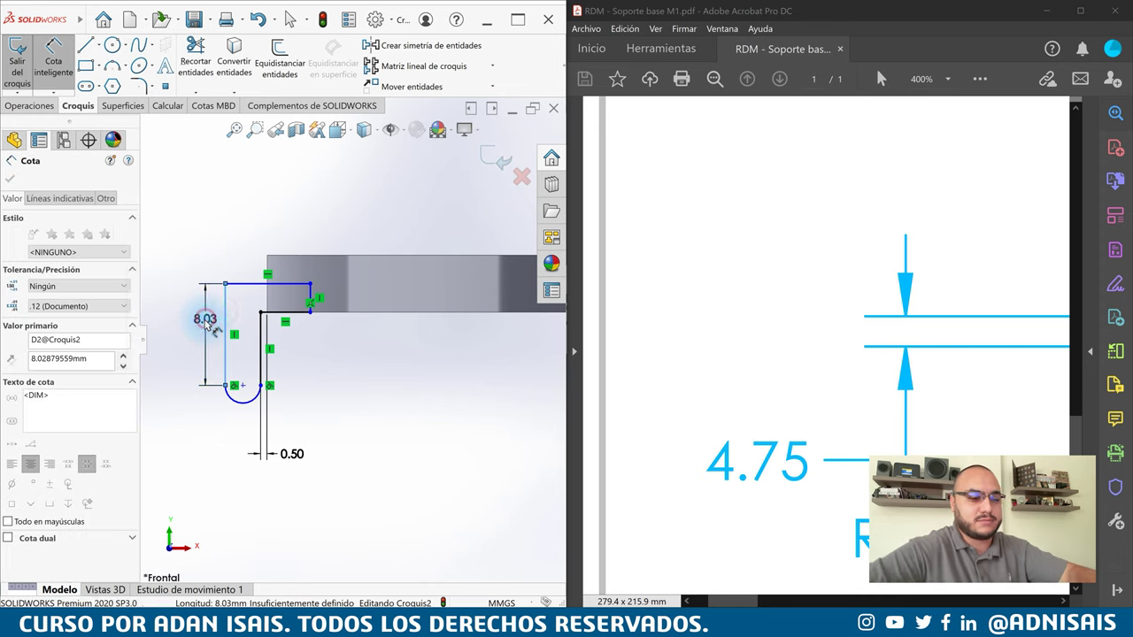
{"action": "type", "text": "4.75"}
{"action": "key", "text": "Return"}
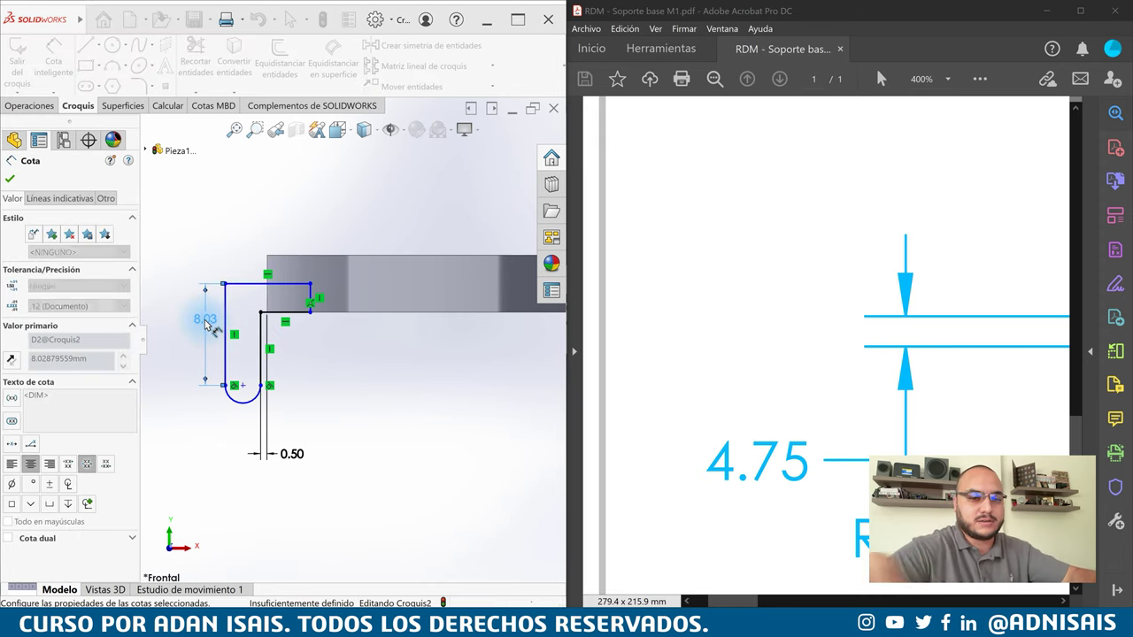
{"action": "left_click", "coordinate": [238, 400]}
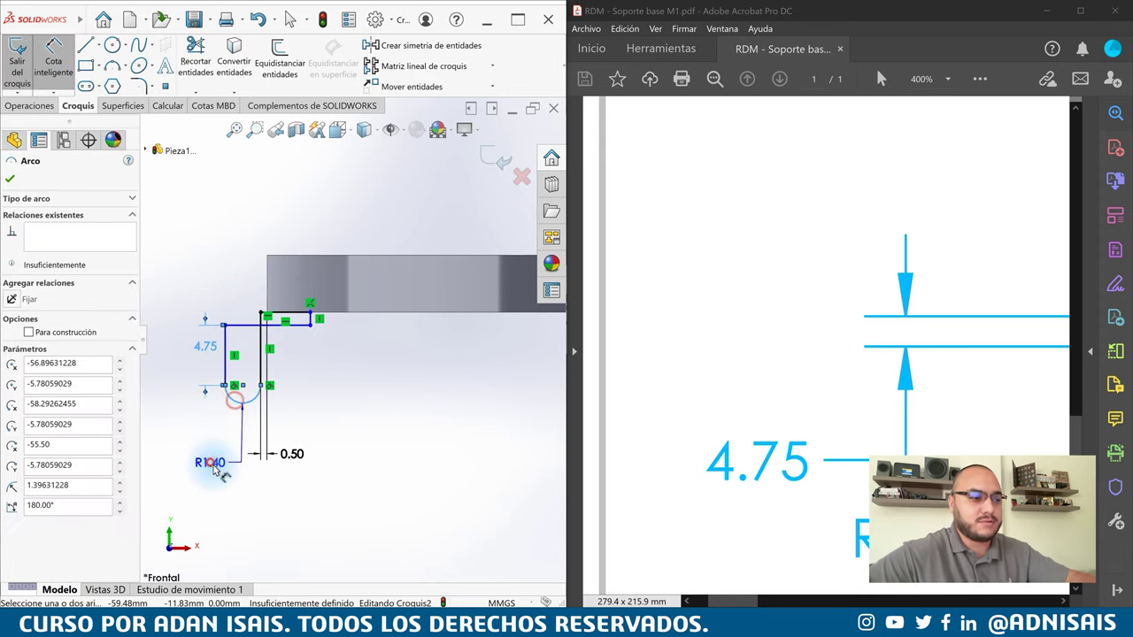
{"action": "left_click", "coordinate": [212, 468]}
{"action": "type", "text": "1.25"}
{"action": "key", "text": "Return"}
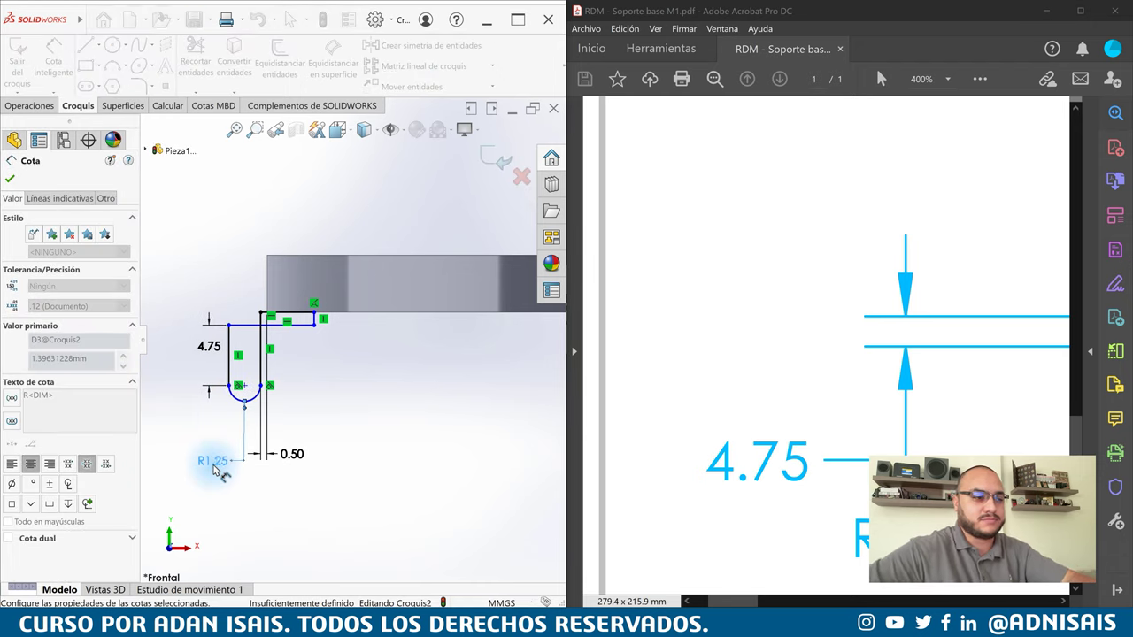
Shift the lip profile upward and pan the drawing to its 3.50 lip dimension
{"action": "scroll", "coordinate": [271, 332], "scroll_direction": "up", "scroll_amount": 2}
{"action": "key", "text": "Escape"}
{"action": "left_click_drag", "start_coordinate": [275, 326], "coordinate": [276, 316]}
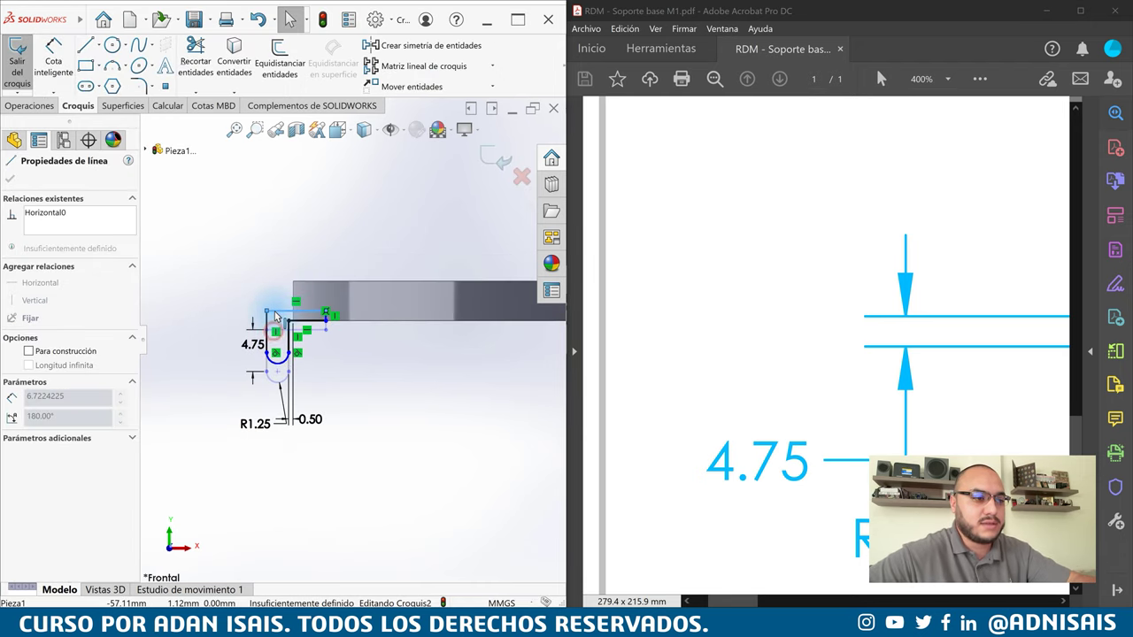
{"action": "scroll", "coordinate": [870, 384], "scroll_direction": "down", "scroll_amount": 5}
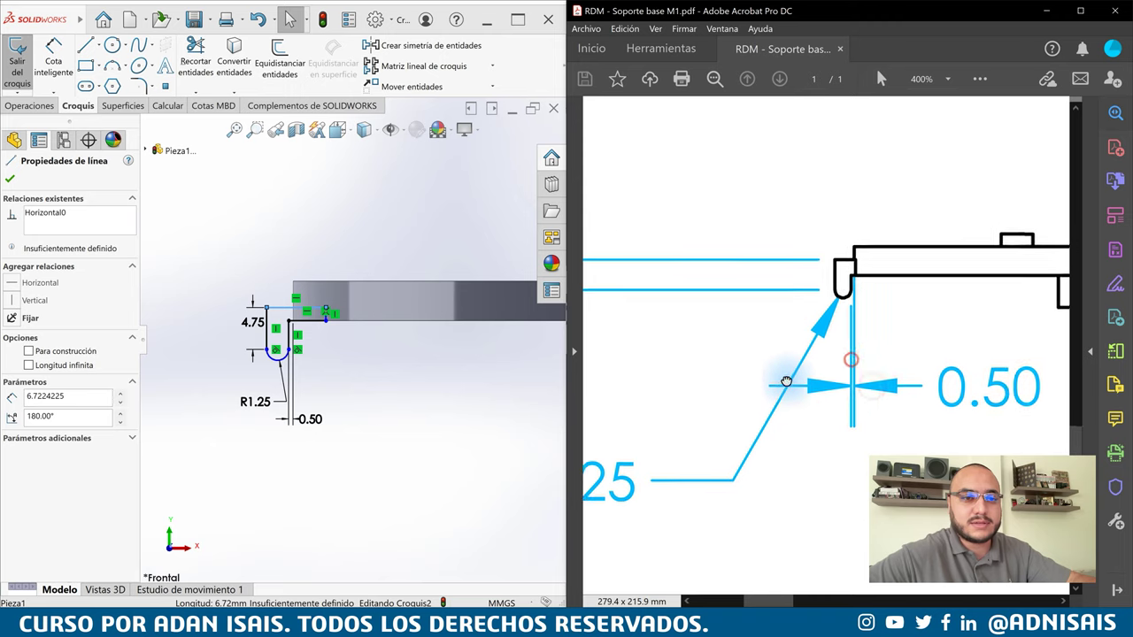
{"action": "scroll", "coordinate": [866, 392], "scroll_direction": "up", "scroll_amount": 3}
{"action": "scroll", "coordinate": [930, 369], "scroll_direction": "down", "scroll_amount": 1, "text": "ctrl"}
{"action": "scroll", "coordinate": [930, 372], "scroll_direction": "down", "scroll_amount": 1, "text": "ctrl"}
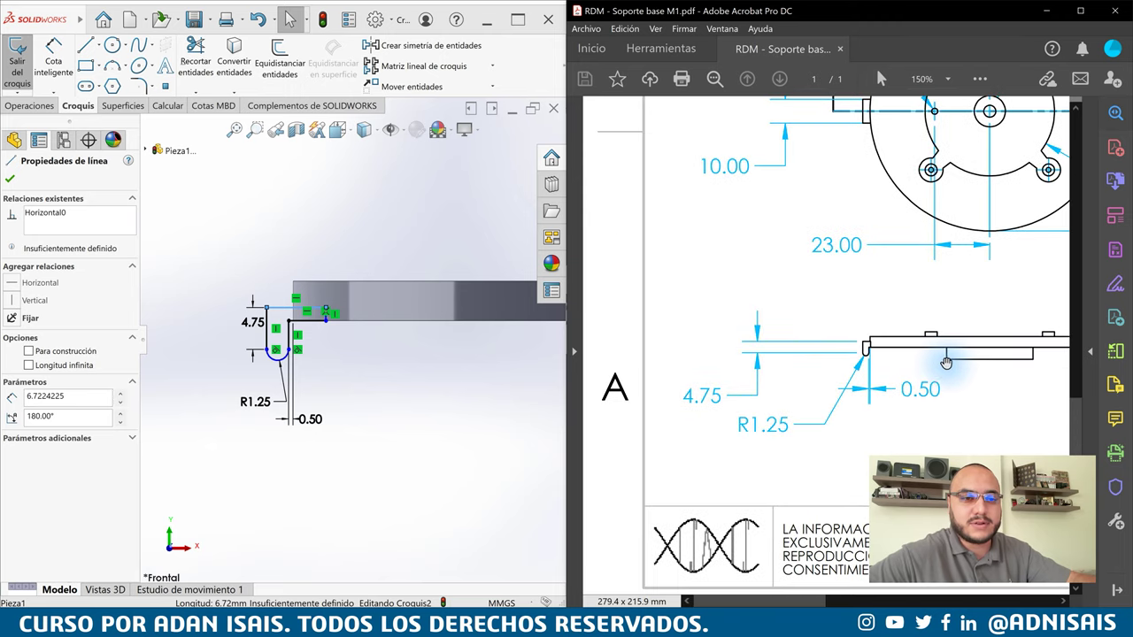
{"action": "scroll", "coordinate": [942, 365], "scroll_direction": "down", "scroll_amount": 1, "text": "ctrl"}
{"action": "mouse_move", "coordinate": [948, 364]}
{"action": "left_mouse_down"}
{"action": "mouse_move", "coordinate": [863, 252]}
{"action": "mouse_move", "coordinate": [761, 279]}
{"action": "mouse_move", "coordinate": [884, 432]}
{"action": "mouse_move", "coordinate": [707, 345]}
{"action": "mouse_move", "coordinate": [754, 461]}
{"action": "mouse_move", "coordinate": [788, 286]}
{"action": "mouse_move", "coordinate": [663, 260]}
{"action": "mouse_move", "coordinate": [670, 205]}
{"action": "mouse_move", "coordinate": [941, 431]}
{"action": "left_mouse_up"}
{"action": "scroll", "coordinate": [780, 235], "scroll_direction": "up", "scroll_amount": 2, "text": "ctrl"}
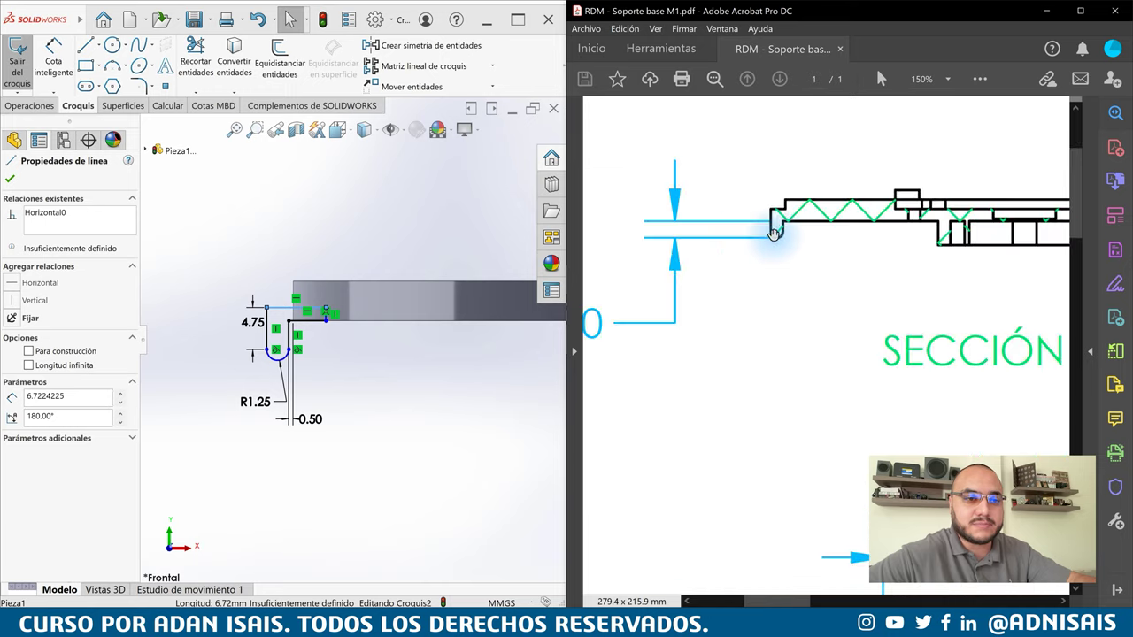
{"action": "scroll", "coordinate": [783, 233], "scroll_direction": "up", "scroll_amount": 1, "text": "ctrl"}
{"action": "mouse_move", "coordinate": [784, 235]}
{"action": "left_mouse_down"}
{"action": "mouse_move", "coordinate": [872, 274]}
{"action": "mouse_move", "coordinate": [930, 256]}
{"action": "left_mouse_up"}
Dimension the distance from the top line to the lower arc at 3.50
{"action": "left_click_drag", "start_coordinate": [408, 376], "coordinate": [426, 445]}
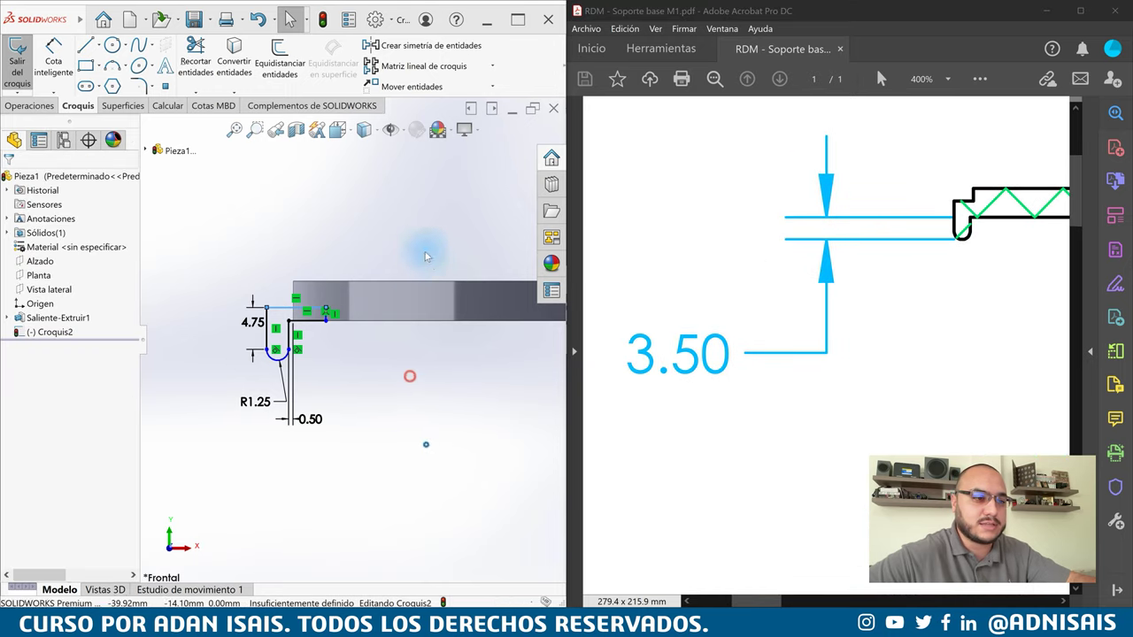
{"action": "left_click", "coordinate": [364, 322]}
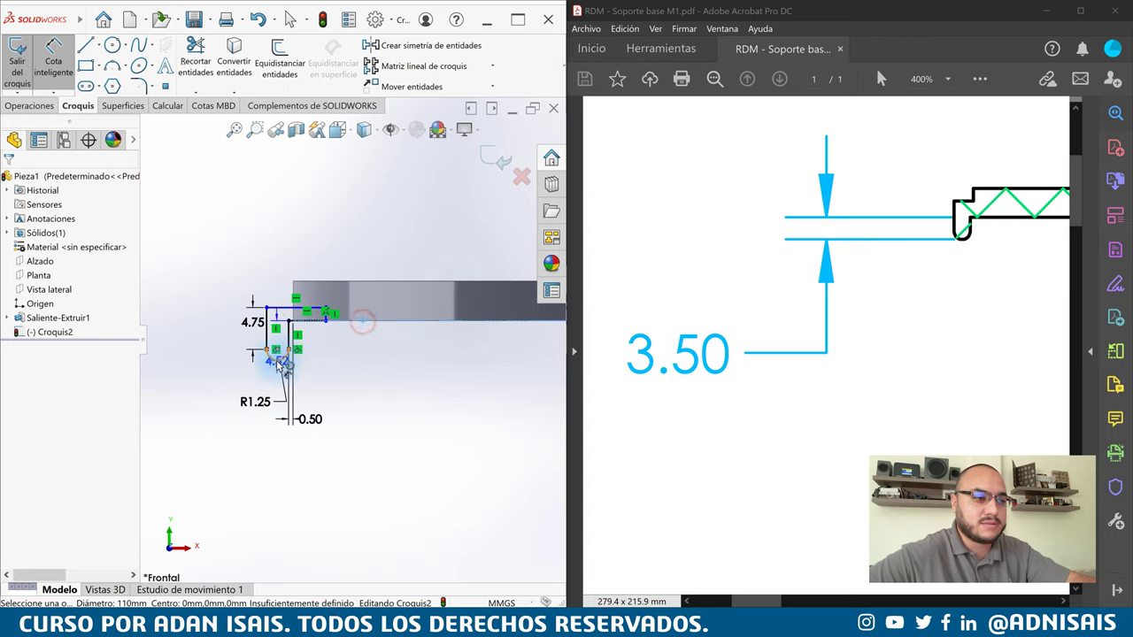
{"action": "left_click", "coordinate": [281, 367]}
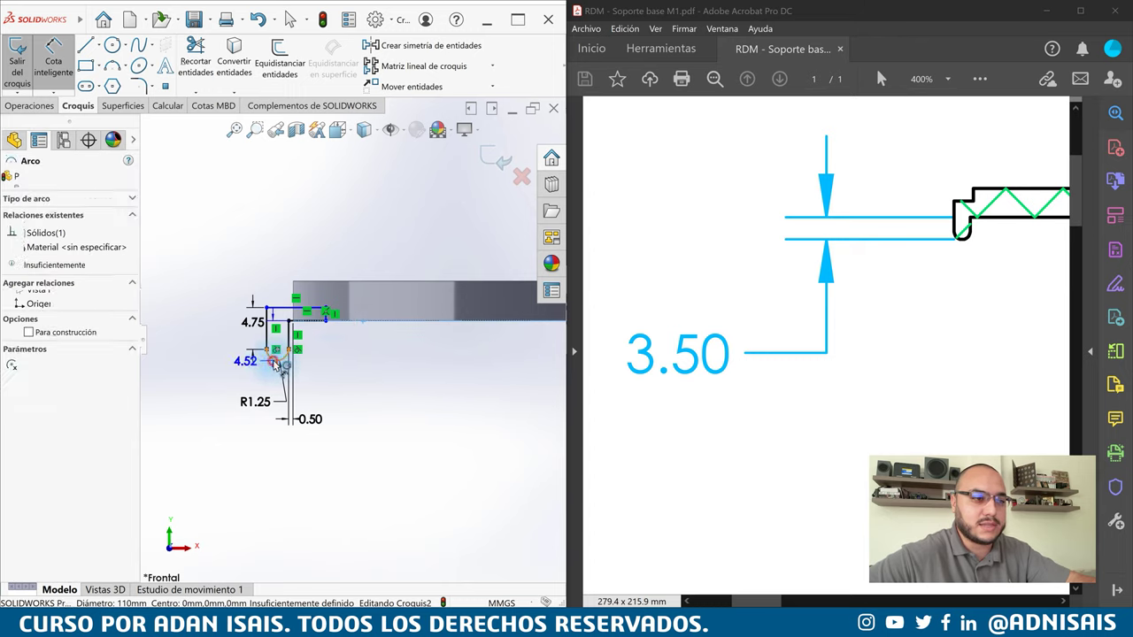
{"action": "left_click", "coordinate": [336, 349]}
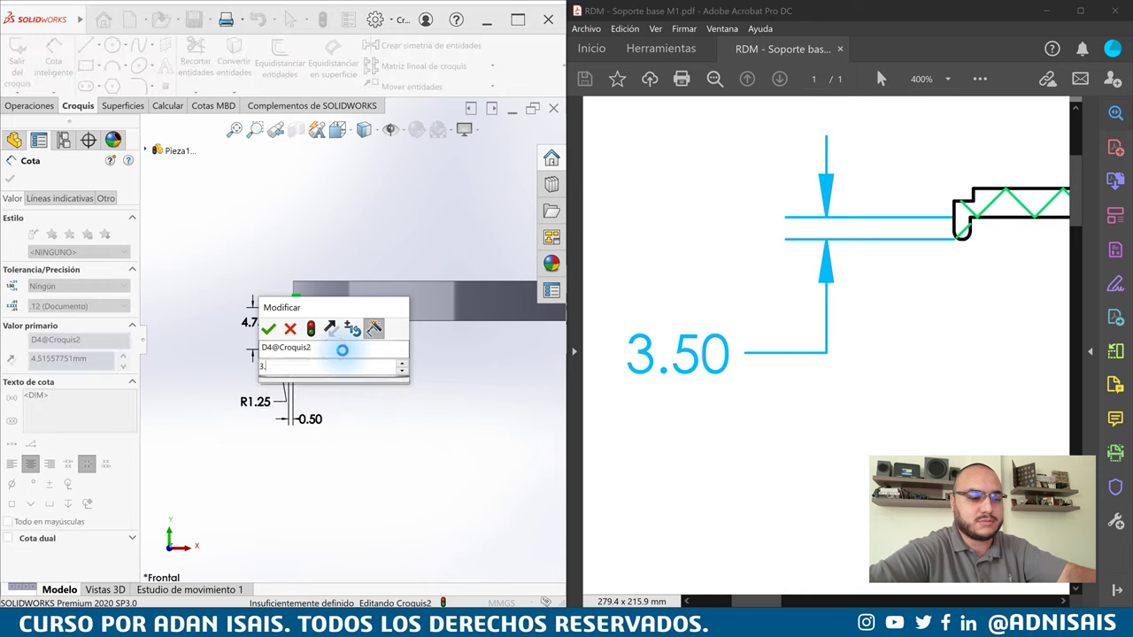
{"action": "type", "text": "3.5"}
{"action": "key", "text": "Return"}
{"action": "key", "text": "Escape"}
Attach the loose sketch point to the line's right end, fully defining the sketch
{"action": "scroll", "coordinate": [345, 323], "scroll_direction": "down", "scroll_amount": 2}
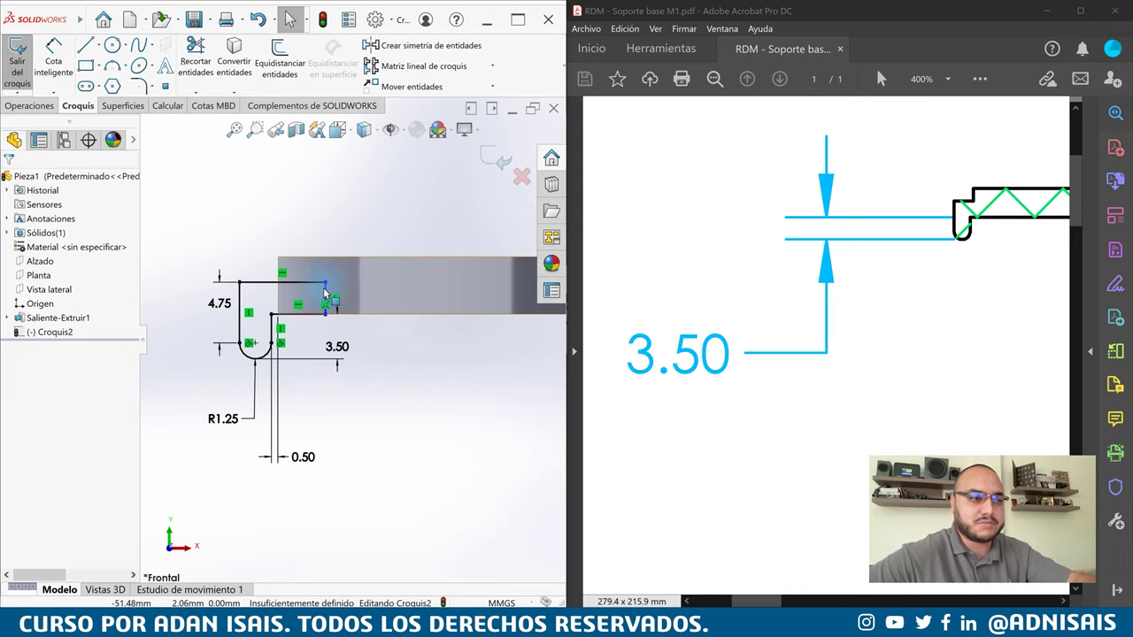
{"action": "scroll", "coordinate": [422, 340], "scroll_direction": "up", "scroll_amount": 5}
{"action": "scroll", "coordinate": [416, 334], "scroll_direction": "up", "scroll_amount": 3}
{"action": "scroll", "coordinate": [303, 329], "scroll_direction": "down", "scroll_amount": 5}
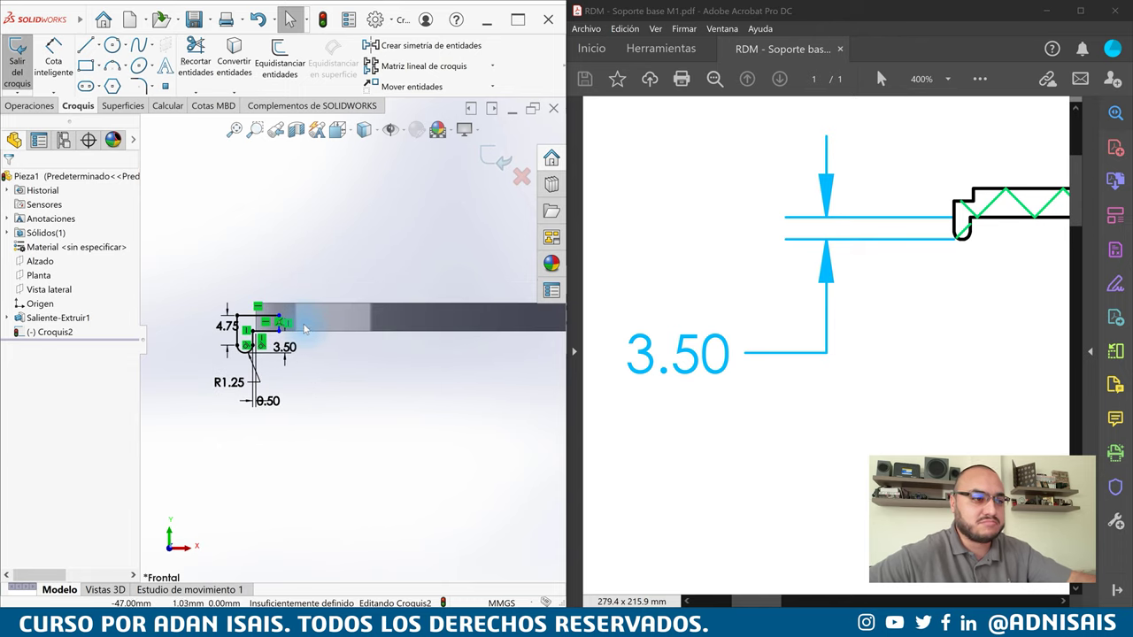
{"action": "scroll", "coordinate": [442, 372], "scroll_direction": "up", "scroll_amount": 2}
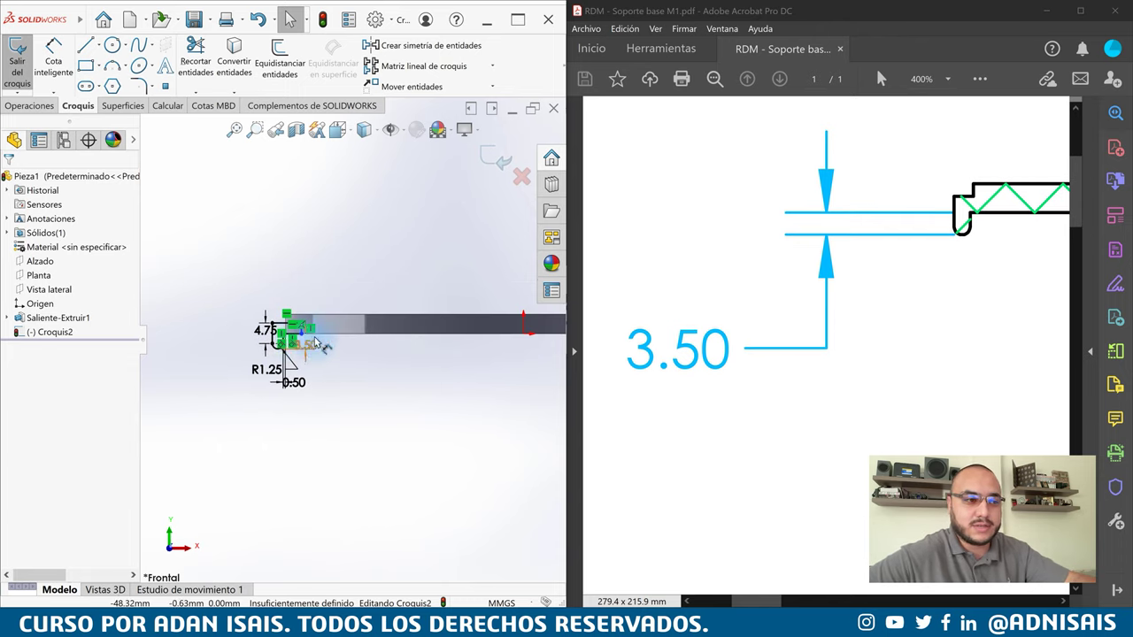
{"action": "left_click_drag", "start_coordinate": [301, 341], "coordinate": [538, 345]}
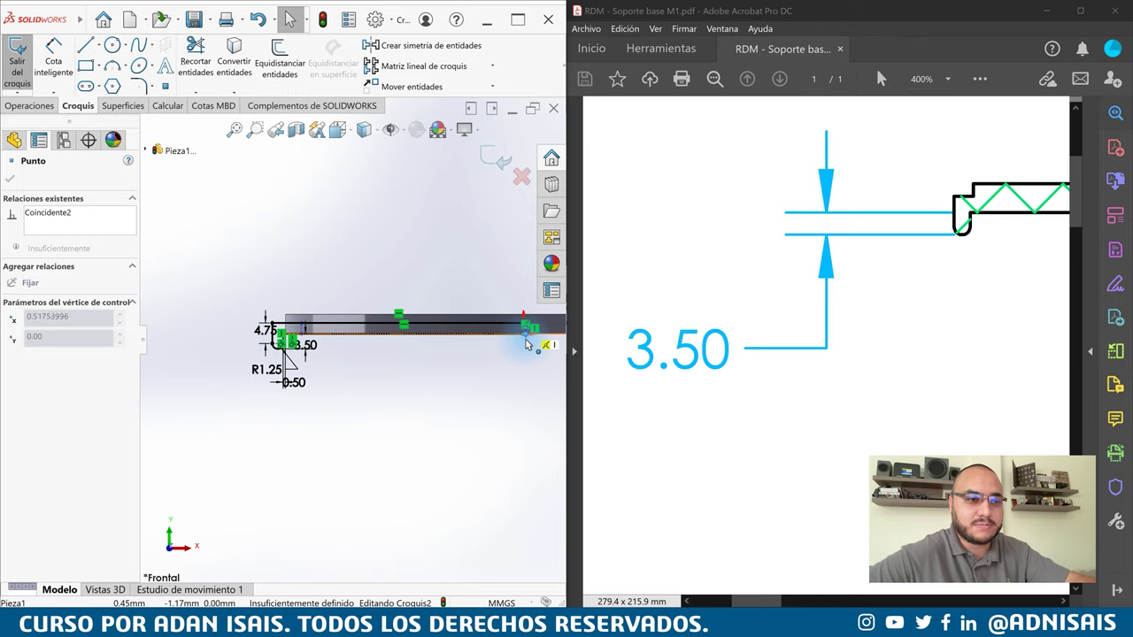
{"action": "left_click", "coordinate": [435, 342]}
{"action": "scroll", "coordinate": [469, 372], "scroll_direction": "down", "scroll_amount": 3}
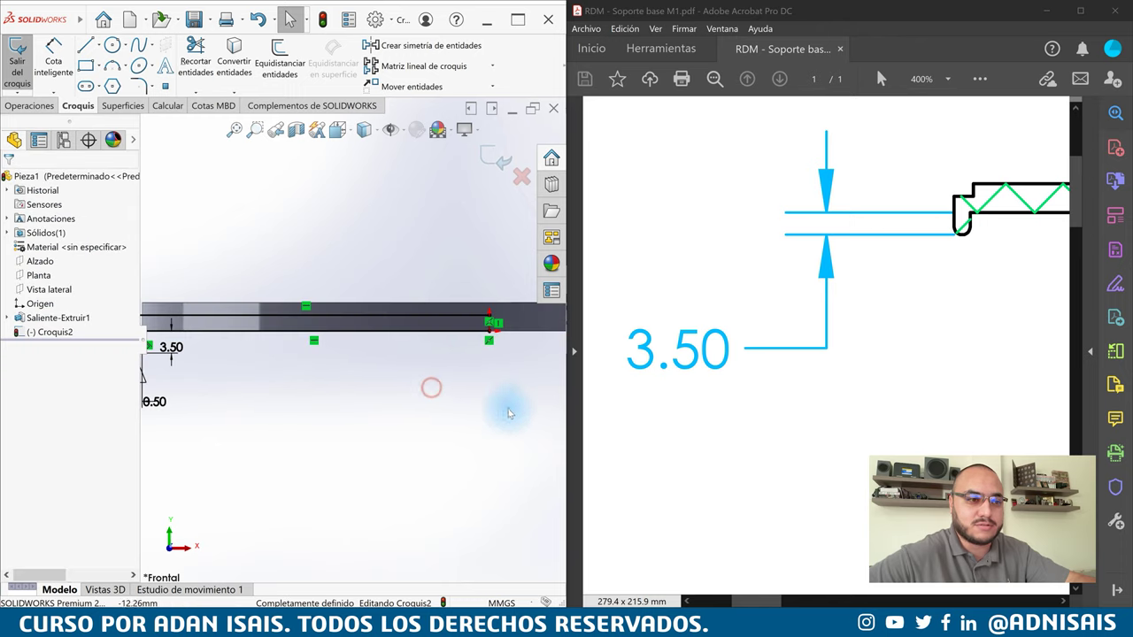
{"action": "scroll", "coordinate": [482, 443], "scroll_direction": "up", "scroll_amount": 2}
{"action": "scroll", "coordinate": [357, 395], "scroll_direction": "up", "scroll_amount": 2}
{"action": "scroll", "coordinate": [356, 366], "scroll_direction": "up", "scroll_amount": 1}
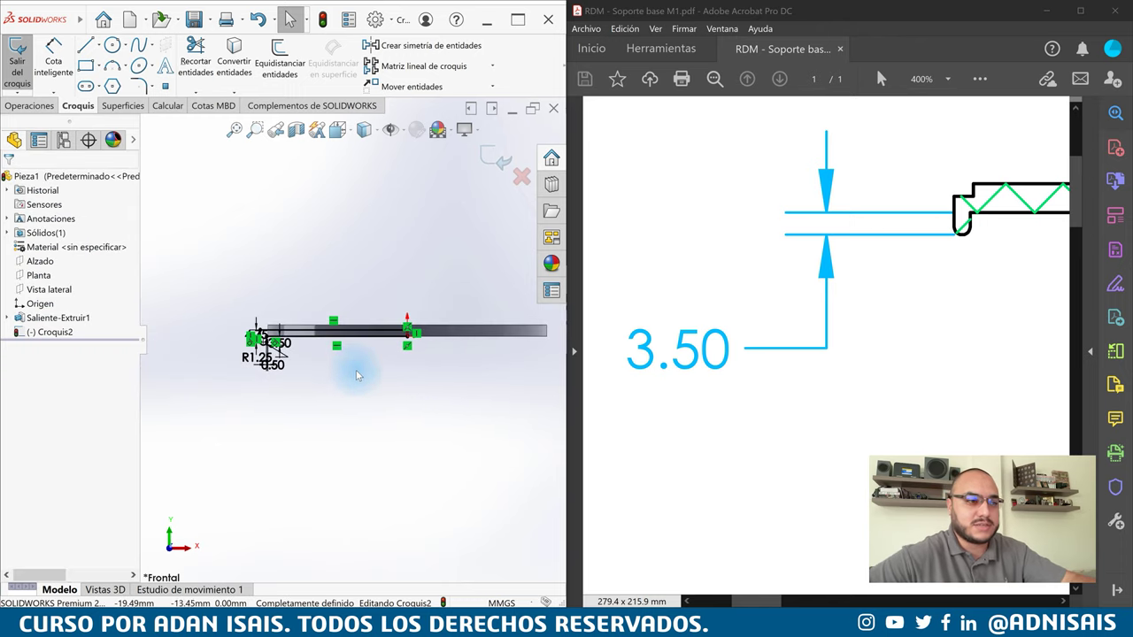
{"action": "middle_click_drag", "start_coordinate": [356, 367], "coordinate": [386, 423]}
Extrude the lip profile 1.25 mm with a Mid Plane end condition
{"action": "left_click", "coordinate": [30, 105]}
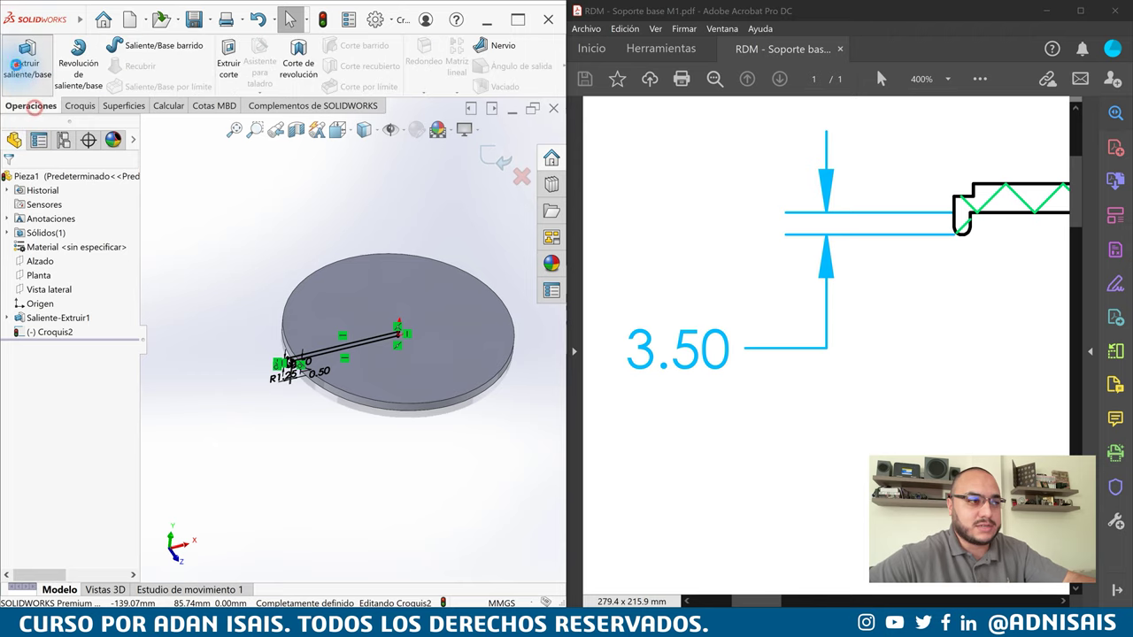
{"action": "left_click", "coordinate": [26, 62]}
{"action": "left_click", "coordinate": [53, 247]}
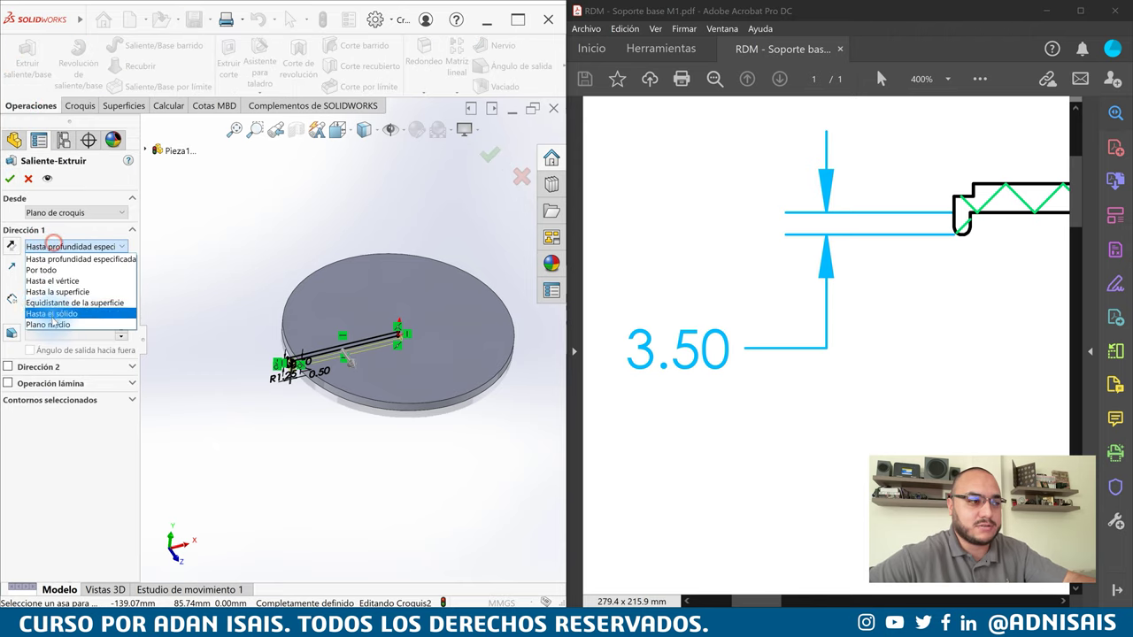
{"action": "left_click", "coordinate": [48, 316]}
{"action": "left_click", "coordinate": [77, 292]}
{"action": "type", "text": "1.25"}
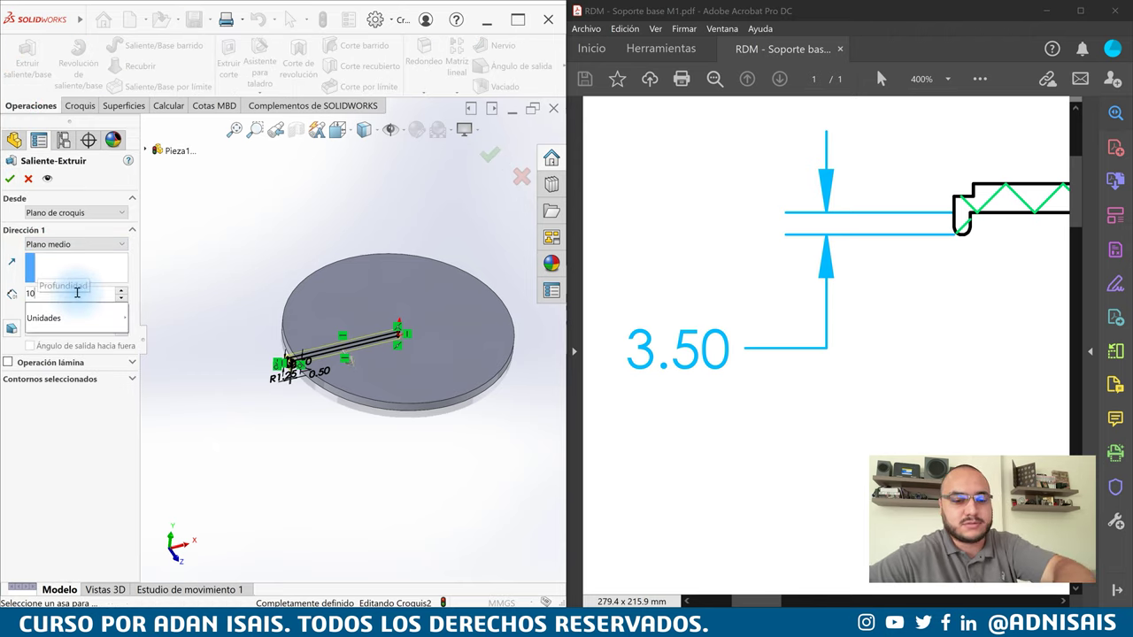
{"action": "key", "text": "Return"}
Orbit the part and pan the drawing to compare the new lip with the section view
{"action": "middle_click_drag", "start_coordinate": [309, 387], "coordinate": [328, 298]}
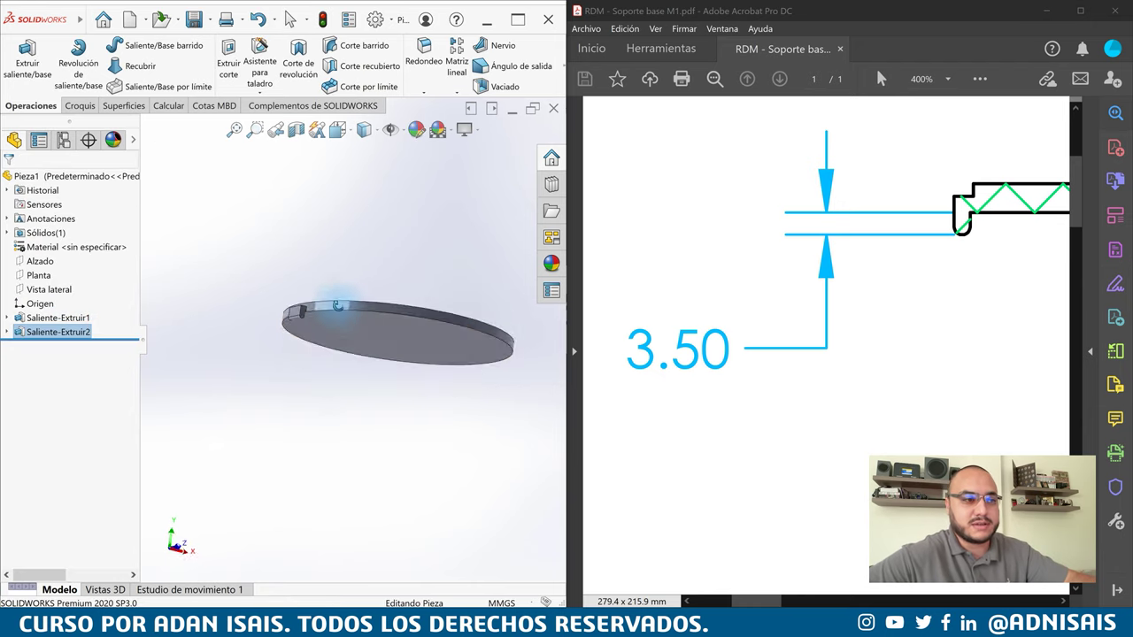
{"action": "scroll", "coordinate": [301, 354], "scroll_direction": "down", "scroll_amount": 6}
{"action": "scroll", "coordinate": [278, 348], "scroll_direction": "up", "scroll_amount": 4}
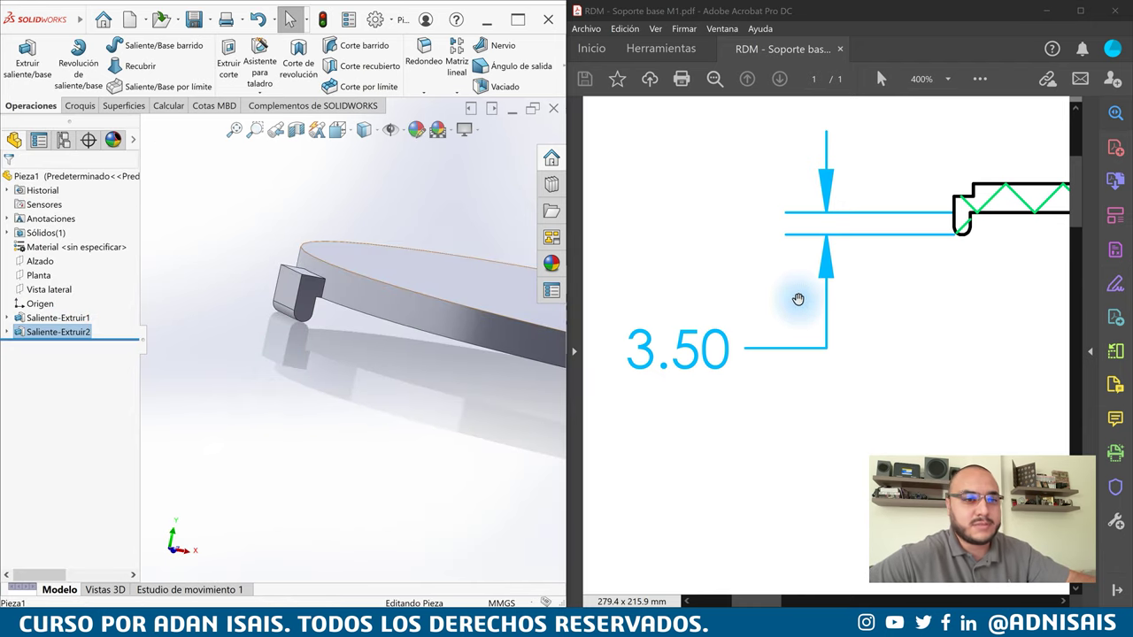
{"action": "left_click_drag", "start_coordinate": [923, 306], "coordinate": [799, 321]}
{"action": "scroll", "coordinate": [821, 303], "scroll_direction": "down", "scroll_amount": 4, "text": "ctrl"}
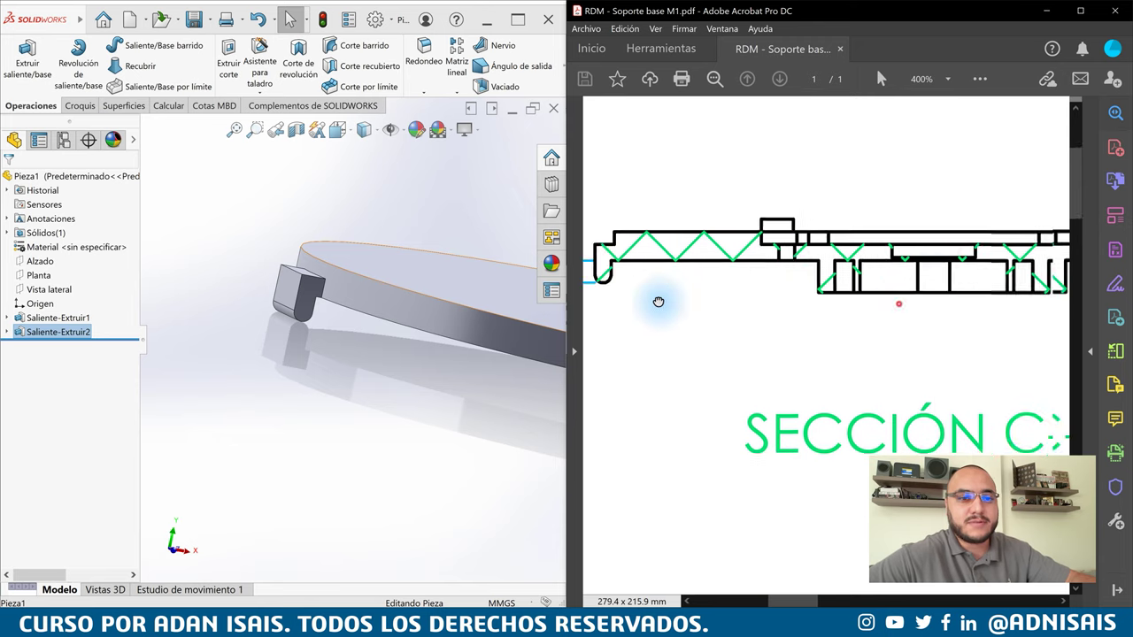
{"action": "scroll", "coordinate": [836, 292], "scroll_direction": "down", "scroll_amount": 5}
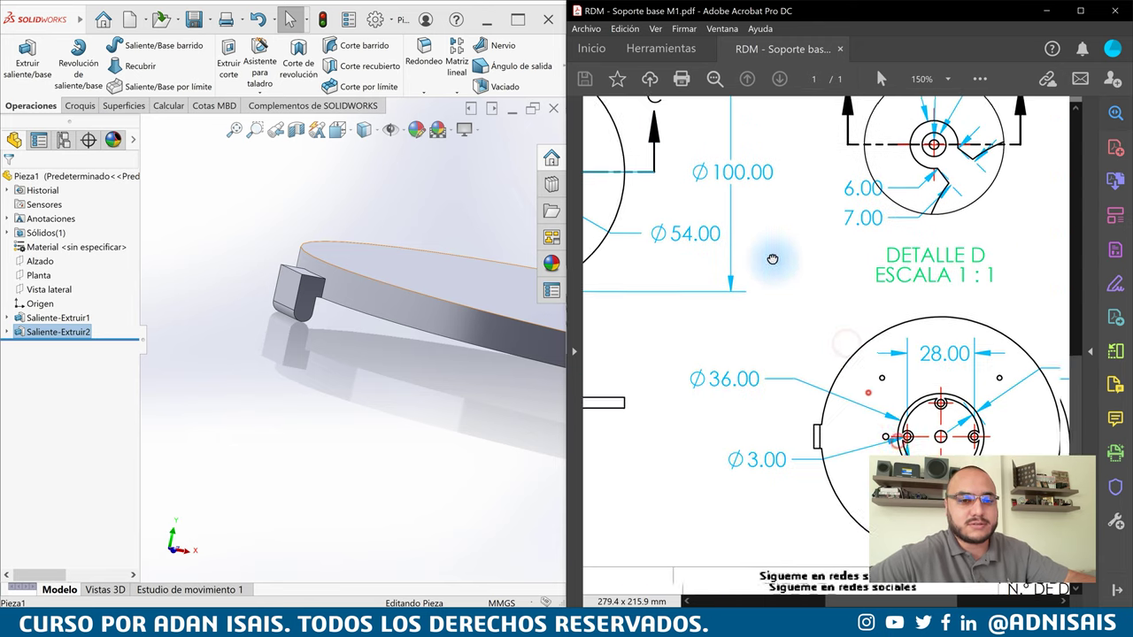
{"action": "scroll", "coordinate": [848, 354], "scroll_direction": "down", "scroll_amount": 1}
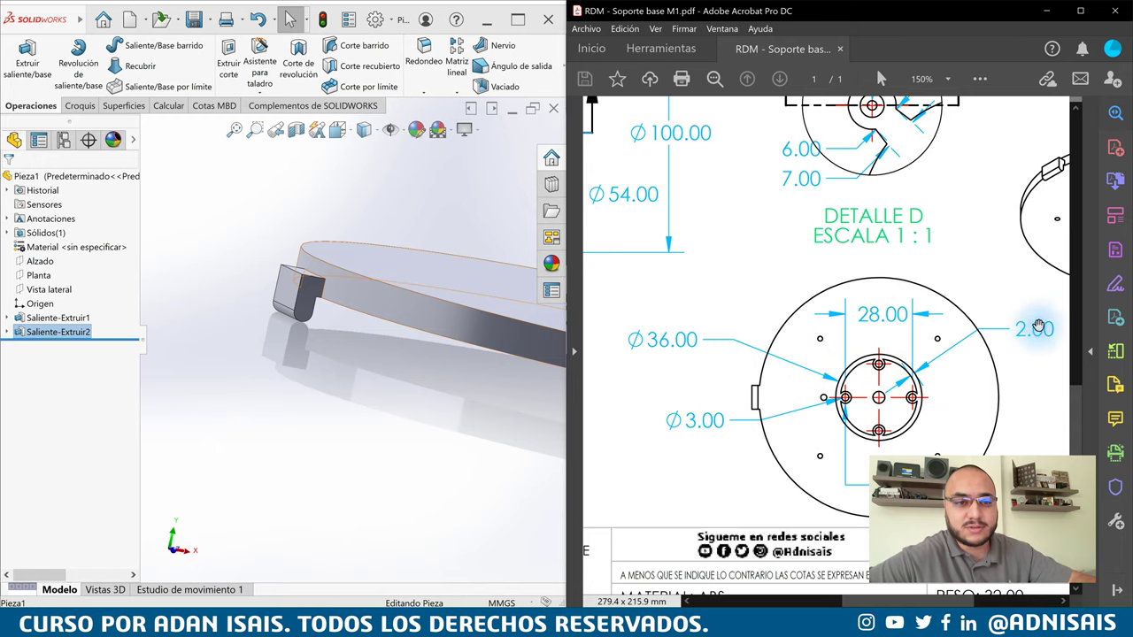
{"action": "mouse_move", "coordinate": [973, 358]}
{"action": "left_mouse_down"}
{"action": "mouse_move", "coordinate": [873, 446]}
{"action": "mouse_move", "coordinate": [940, 467]}
{"action": "mouse_move", "coordinate": [822, 319]}
{"action": "mouse_move", "coordinate": [771, 401]}
{"action": "left_mouse_up"}
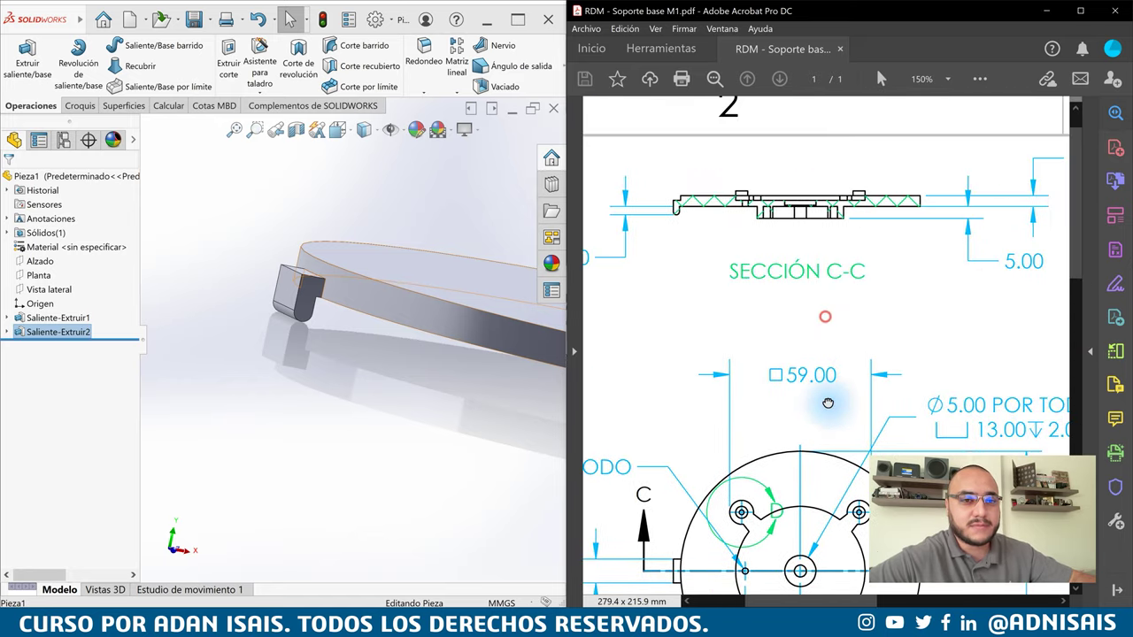
{"action": "middle_click_drag", "start_coordinate": [467, 320], "coordinate": [422, 281]}
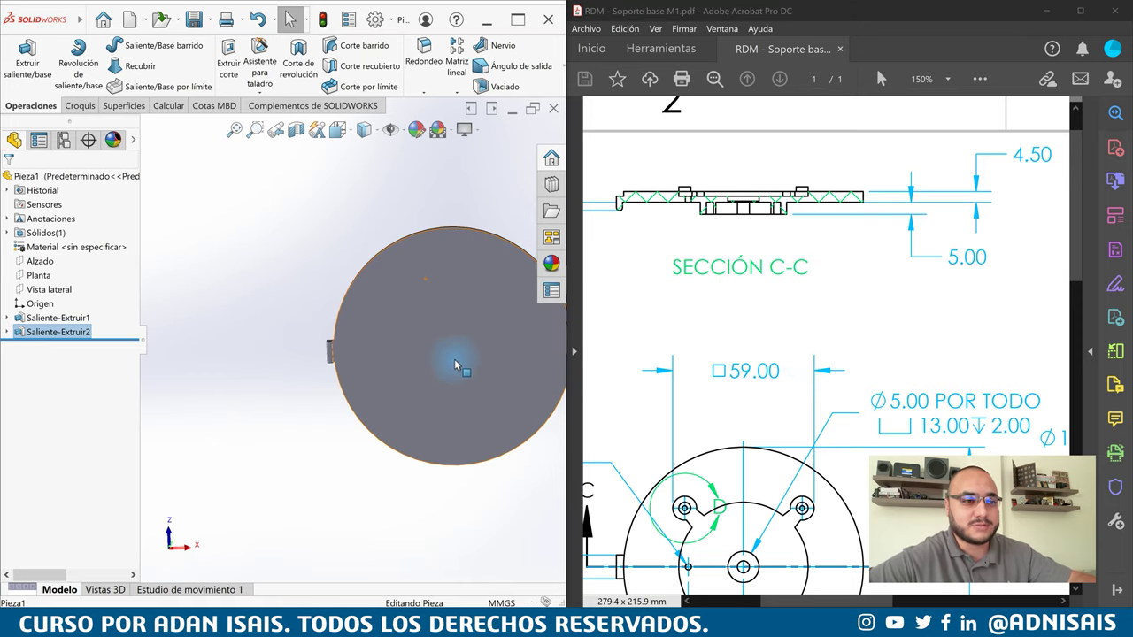
Start a sketch on the disc face and draw a circle centred on the origin
{"action": "left_click", "coordinate": [457, 311]}
{"action": "left_click", "coordinate": [491, 284]}
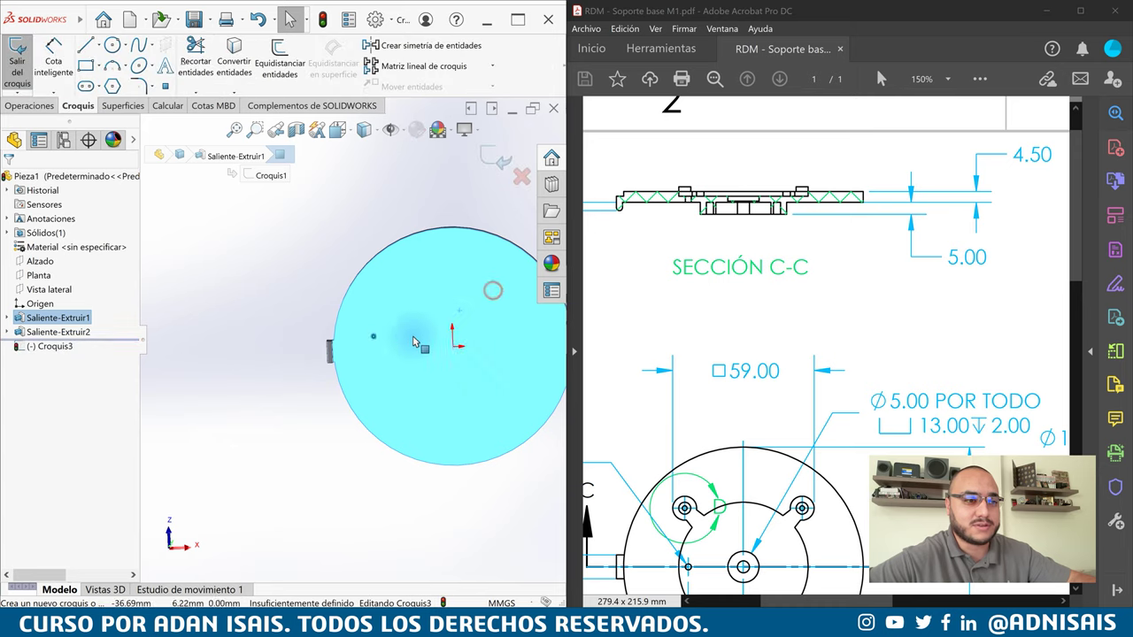
{"action": "key", "text": "c"}
{"action": "left_click", "coordinate": [453, 352]}
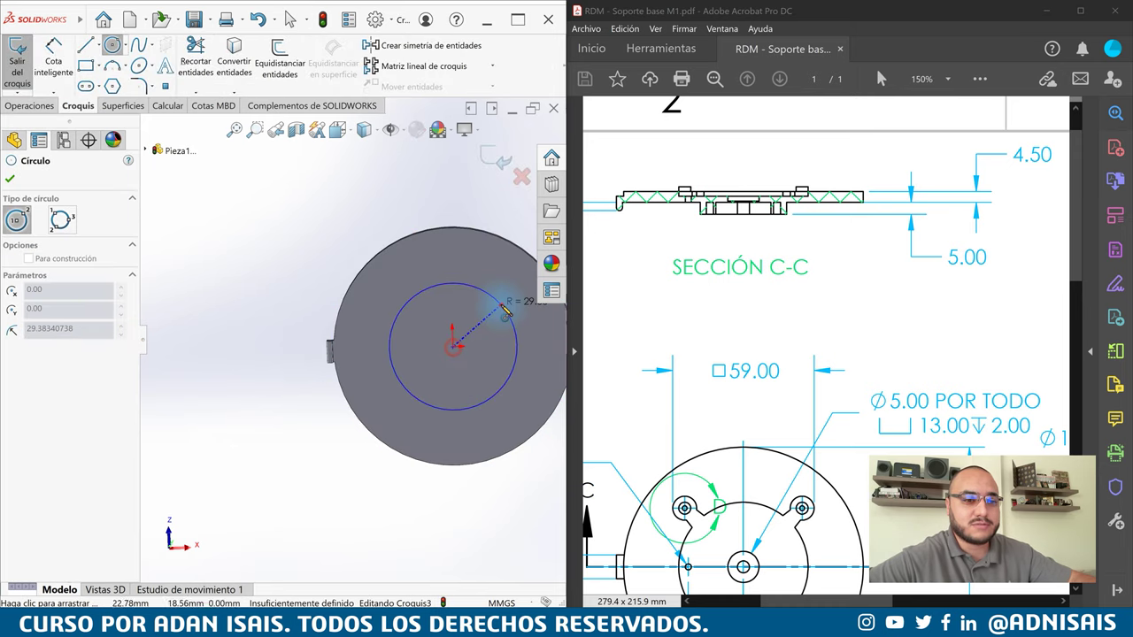
{"action": "left_click", "coordinate": [499, 394]}
Dimension the circle's diameter to 36.00, checked against Detalle D
{"action": "right_click_drag", "start_coordinate": [470, 493], "coordinate": [461, 292]}
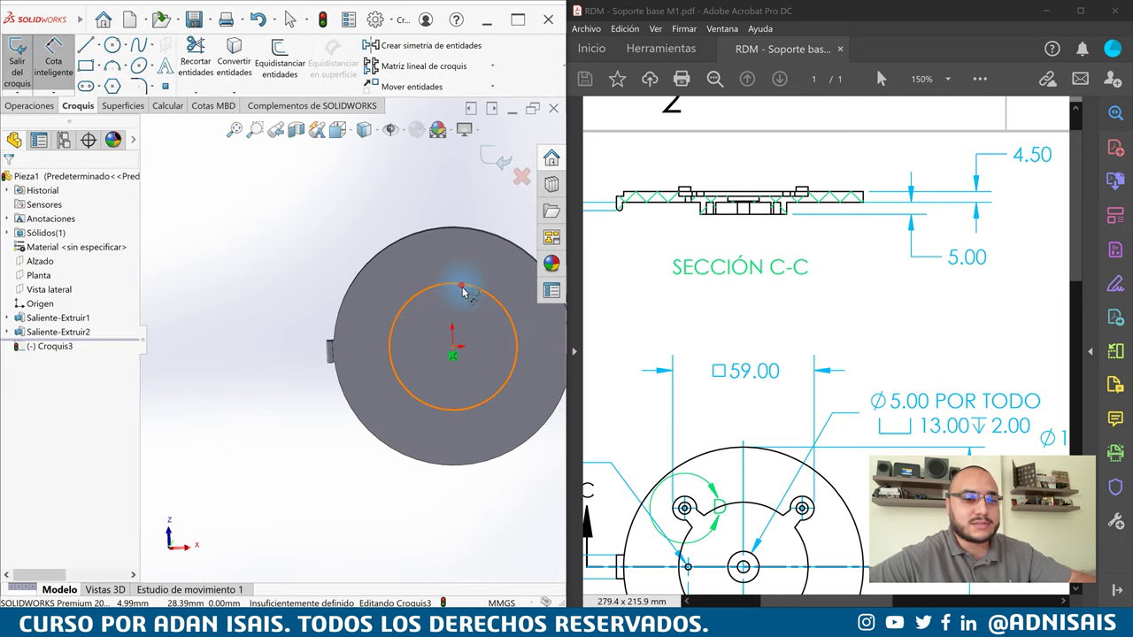
{"action": "left_click", "coordinate": [463, 292]}
{"action": "left_click", "coordinate": [464, 257]}
{"action": "scroll", "coordinate": [815, 342], "scroll_direction": "left", "scroll_amount": 3}
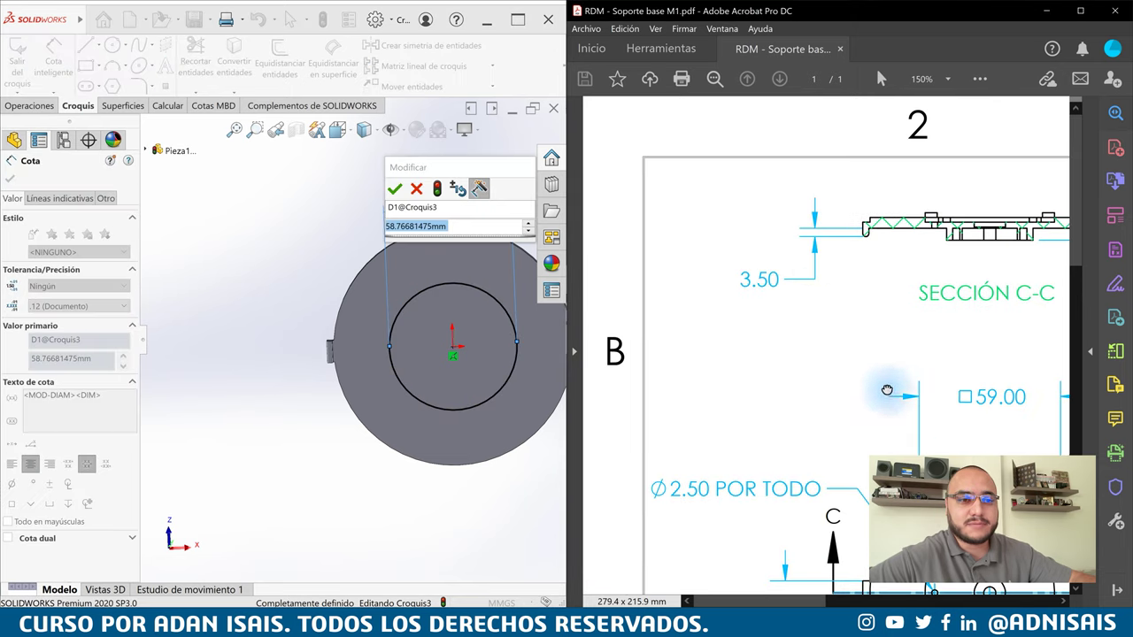
{"action": "left_click_drag", "start_coordinate": [887, 389], "coordinate": [447, 257]}
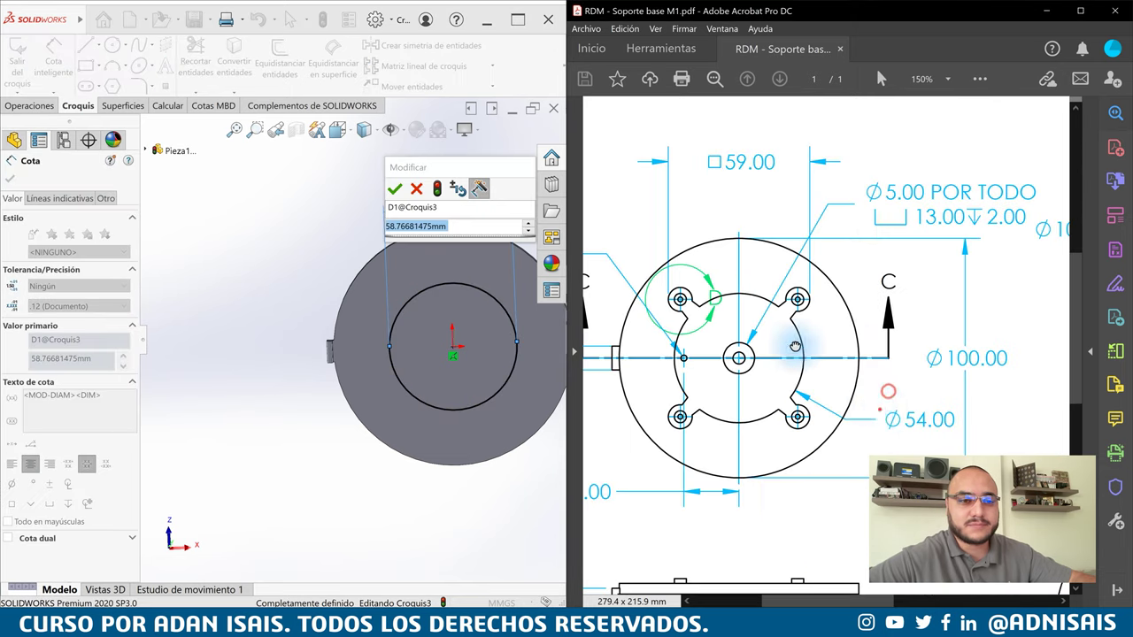
{"action": "double_click", "coordinate": [472, 227]}
{"action": "type", "text": "36"}
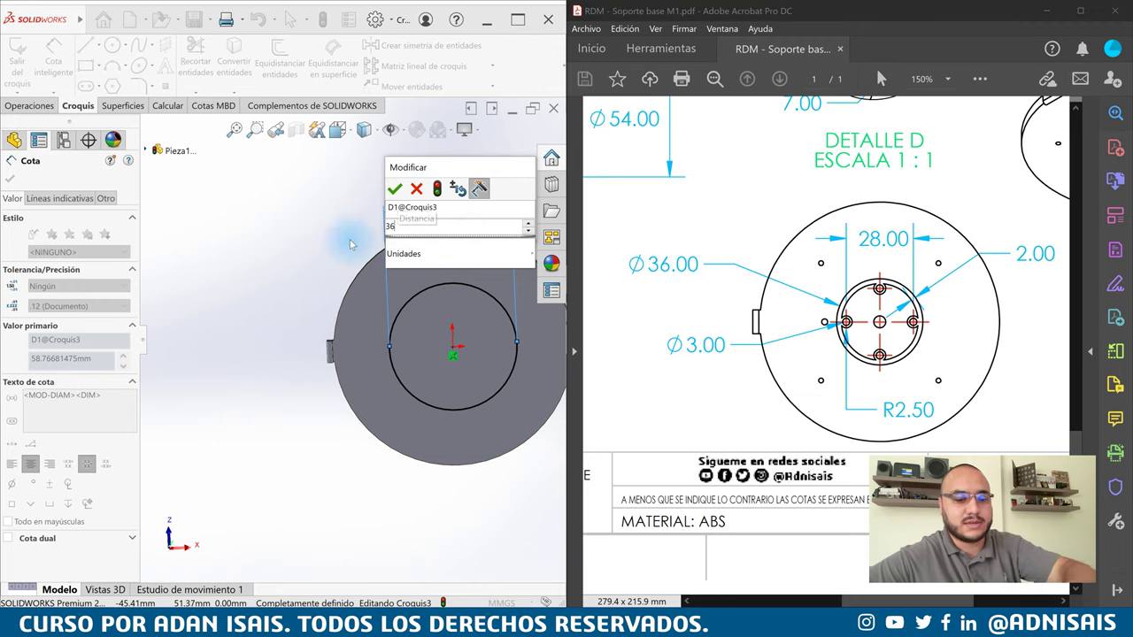
{"action": "key", "text": "Return"}
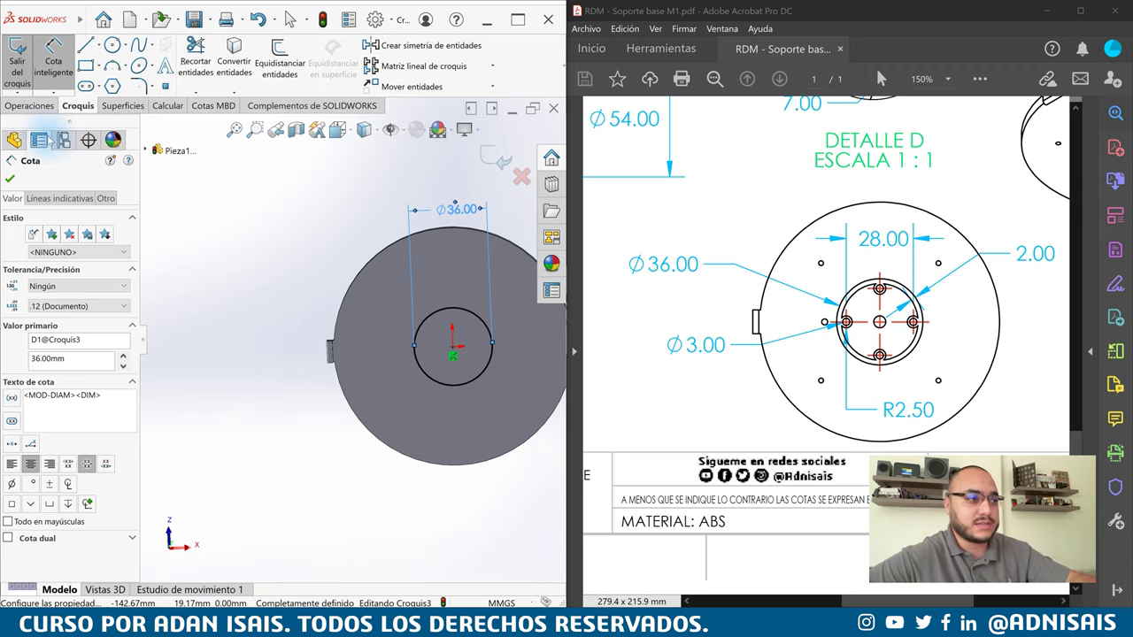
Start an Extruded Boss from the Ø36 circle with a depth of 5 mm
{"action": "left_click", "coordinate": [39, 107]}
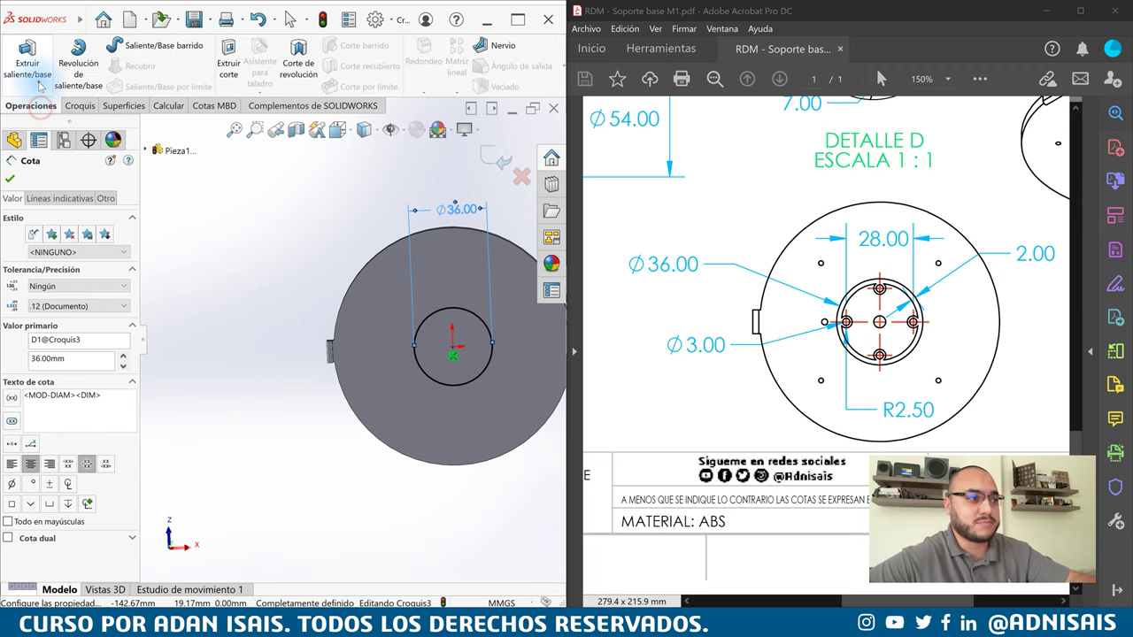
{"action": "left_click", "coordinate": [39, 83]}
{"action": "left_click_drag", "start_coordinate": [680, 468], "coordinate": [805, 344]}
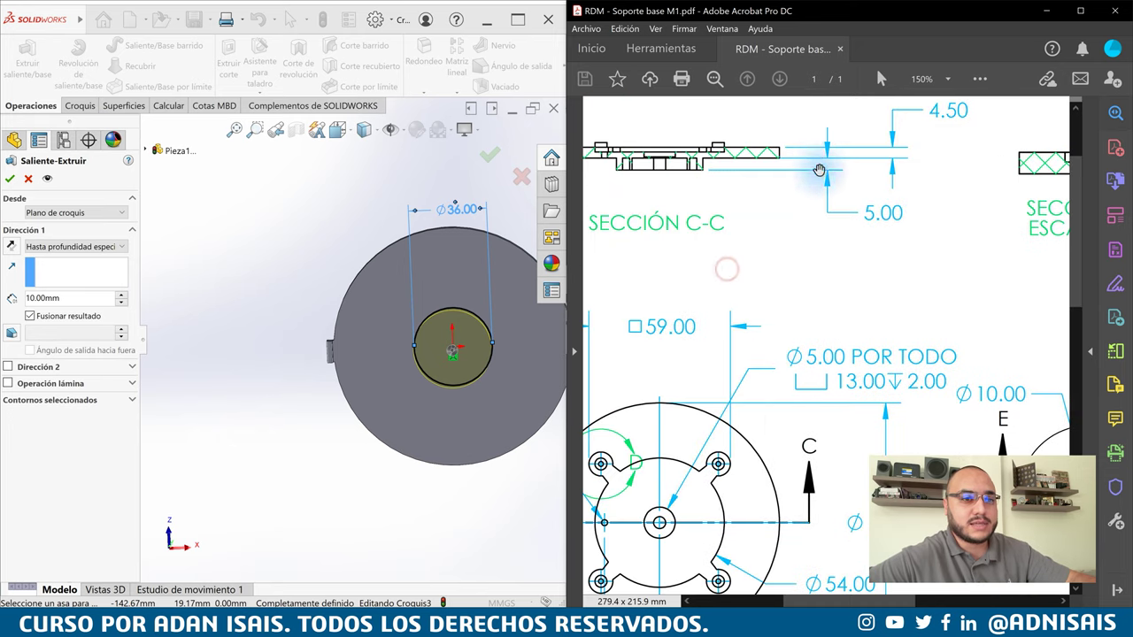
{"action": "scroll", "coordinate": [805, 345], "scroll_direction": "down", "scroll_amount": 4}
{"action": "scroll", "coordinate": [801, 372], "scroll_direction": "down", "scroll_amount": 4}
{"action": "scroll", "coordinate": [797, 403], "scroll_direction": "down", "scroll_amount": 1}
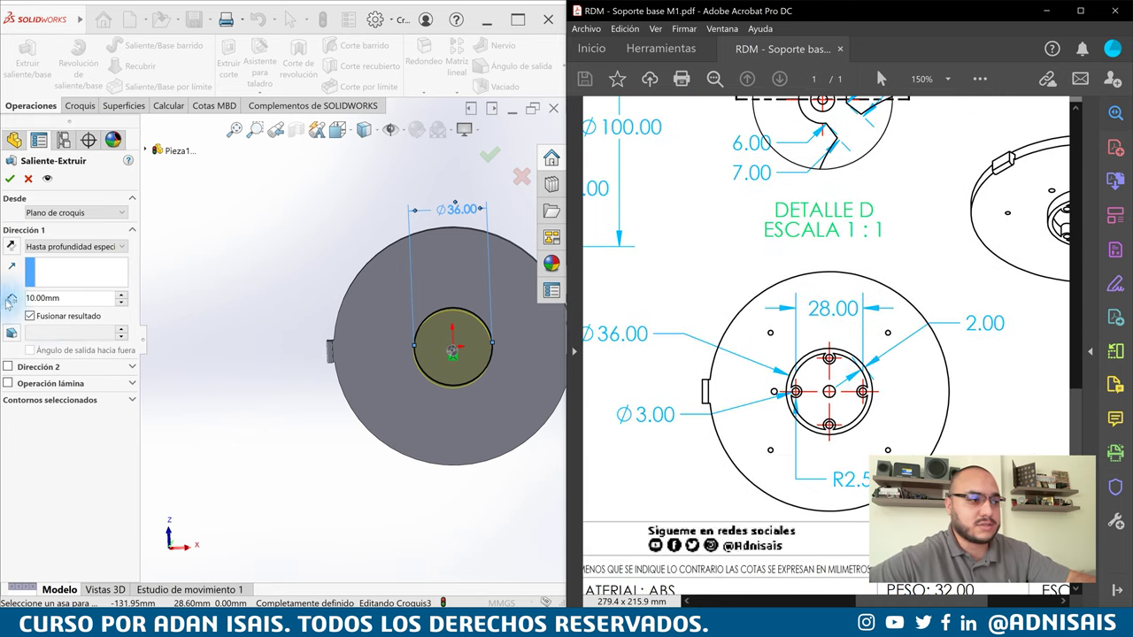
{"action": "left_click", "coordinate": [85, 297]}
{"action": "type", "text": "4"}
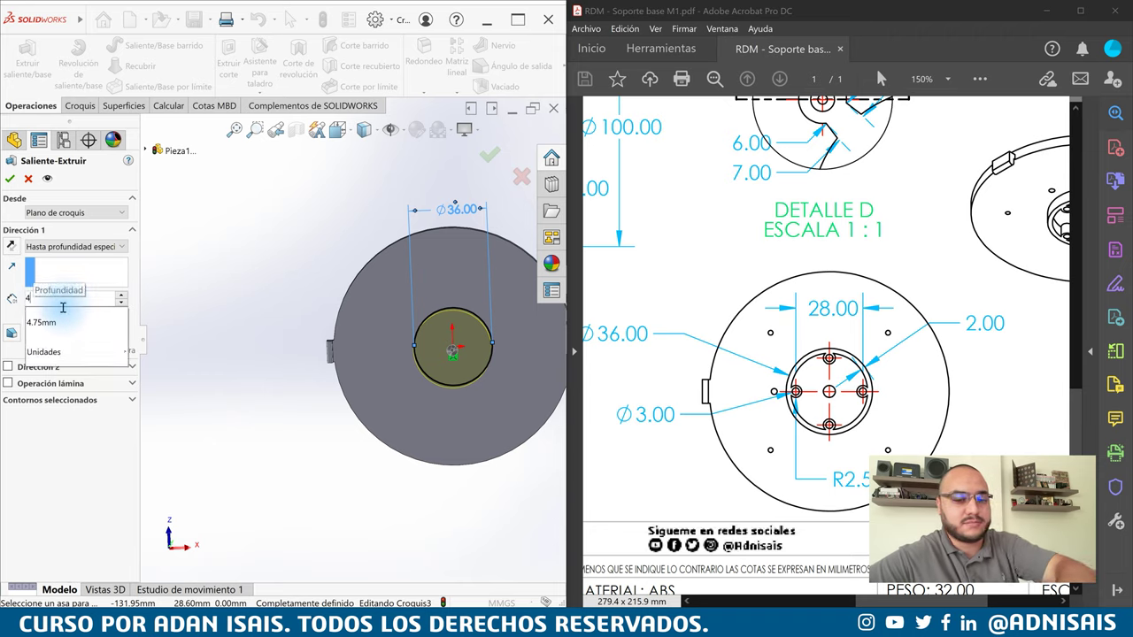
{"action": "type", "text": "5"}
{"action": "key", "text": "Return"}
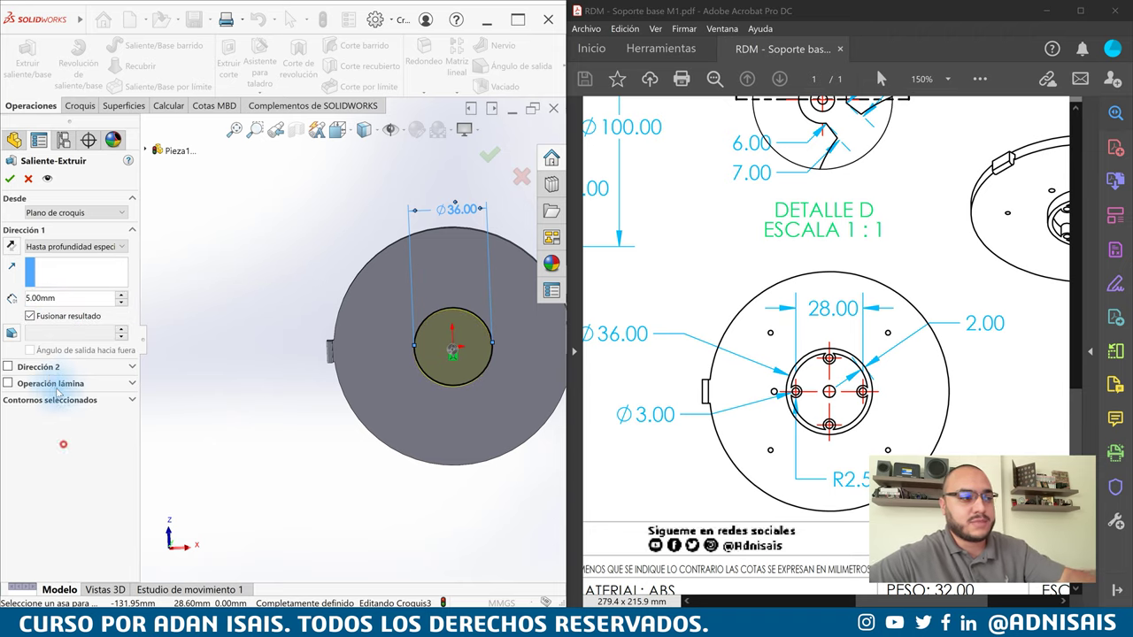
{"action": "middle_click_drag", "start_coordinate": [463, 289], "coordinate": [436, 326]}
{"action": "scroll", "coordinate": [436, 325], "scroll_direction": "down", "scroll_amount": 3}
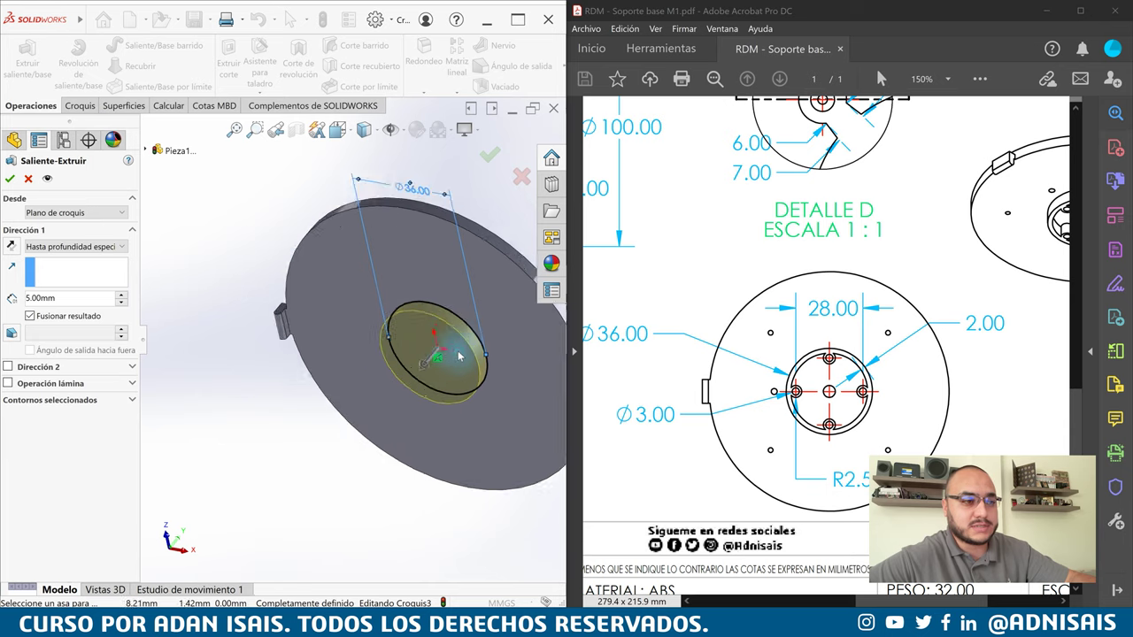
Make it a 2 mm thin-wall feature, set the wall direction, and accept the ring boss
{"action": "left_click", "coordinate": [8, 383]}
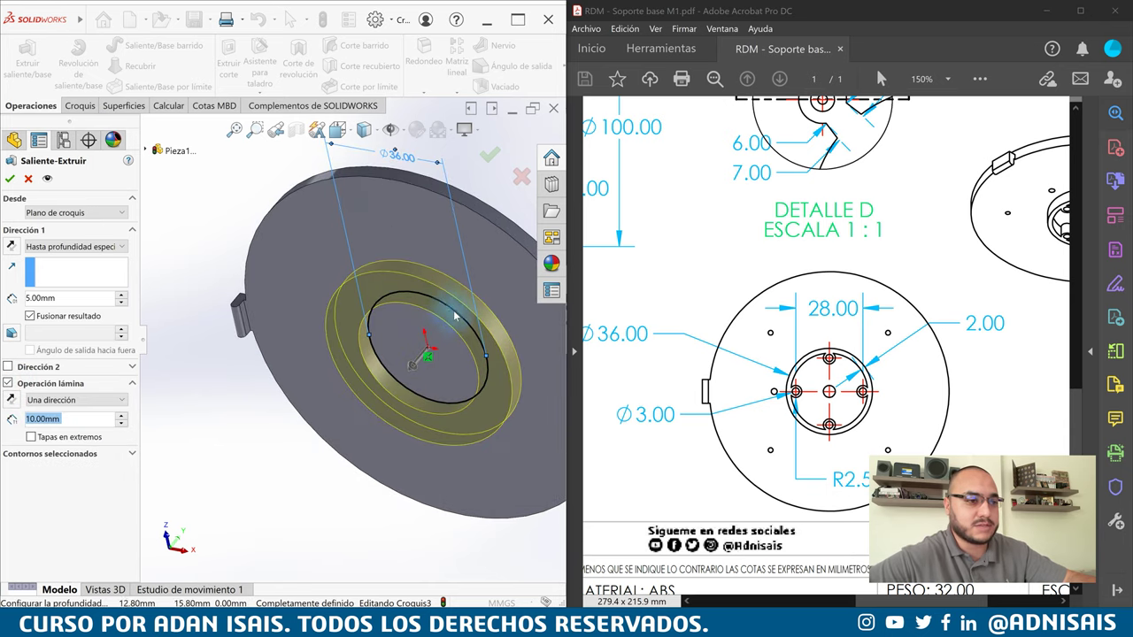
{"action": "type", "text": "2"}
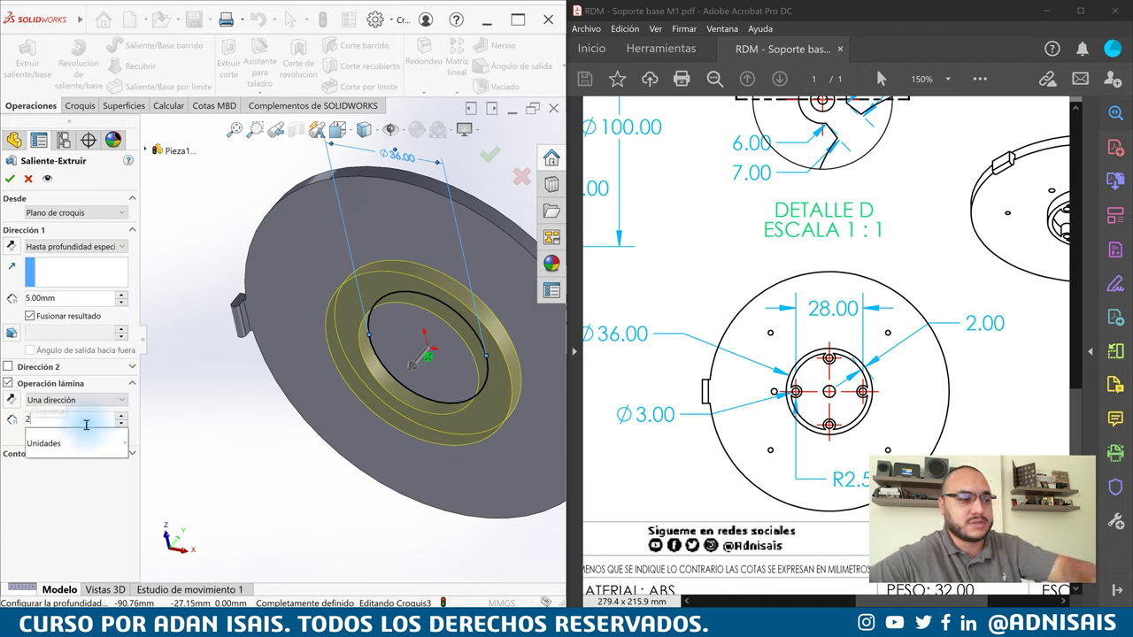
{"action": "left_click", "coordinate": [79, 517]}
{"action": "left_click", "coordinate": [47, 511]}
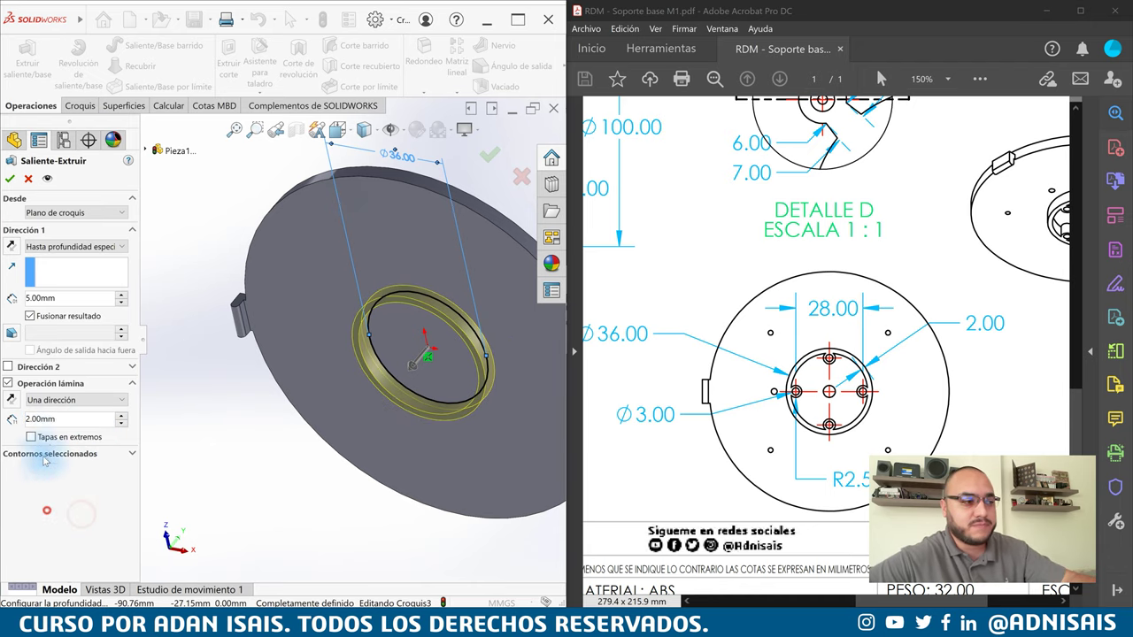
{"action": "left_click", "coordinate": [11, 400]}
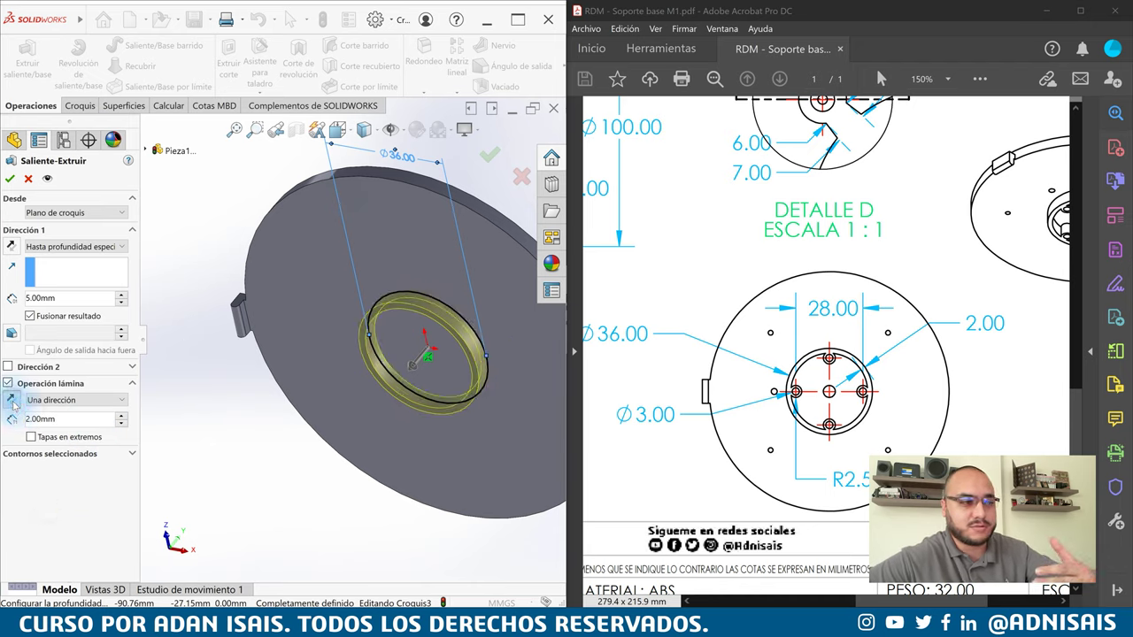
{"action": "left_click", "coordinate": [13, 401]}
{"action": "left_click", "coordinate": [13, 401]}
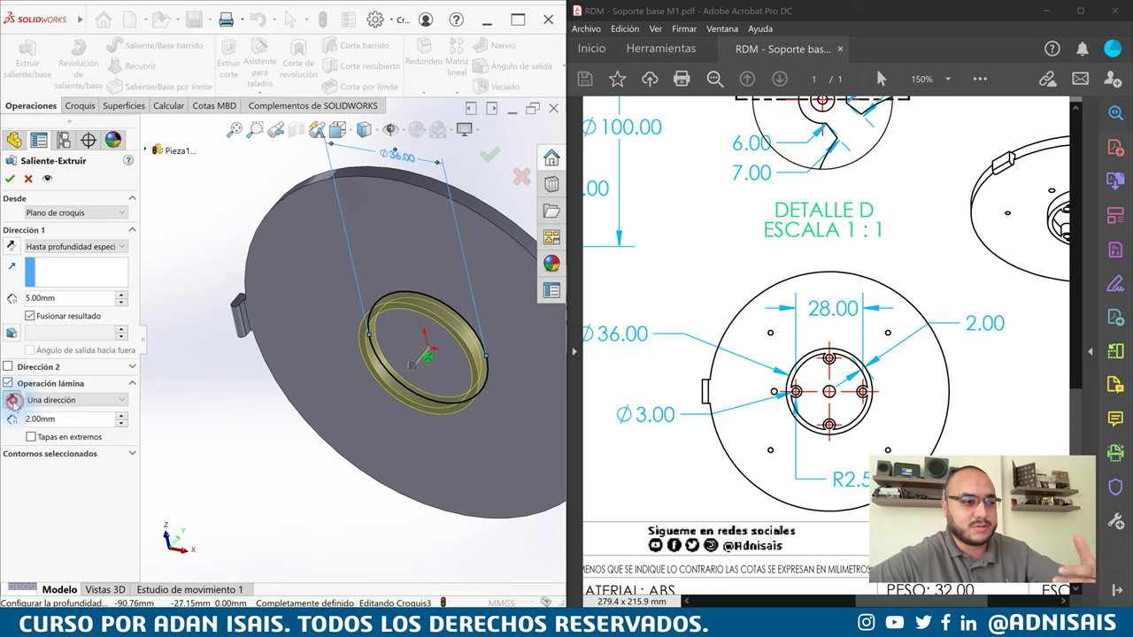
{"action": "left_click", "coordinate": [10, 179]}
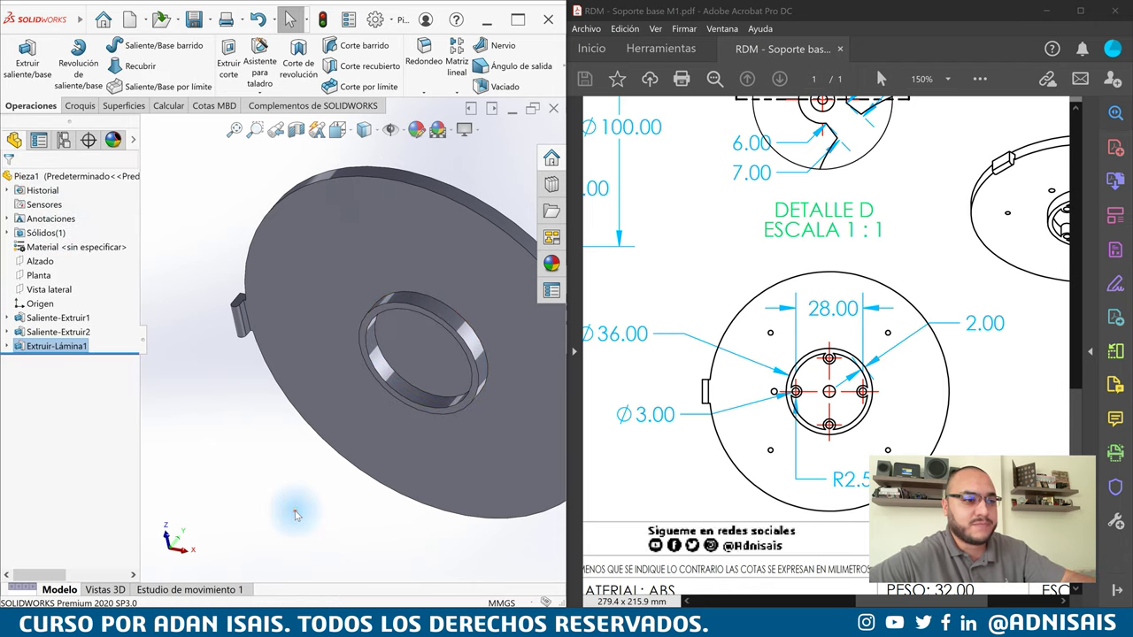
{"action": "middle_click_drag", "start_coordinate": [416, 431], "coordinate": [406, 336]}
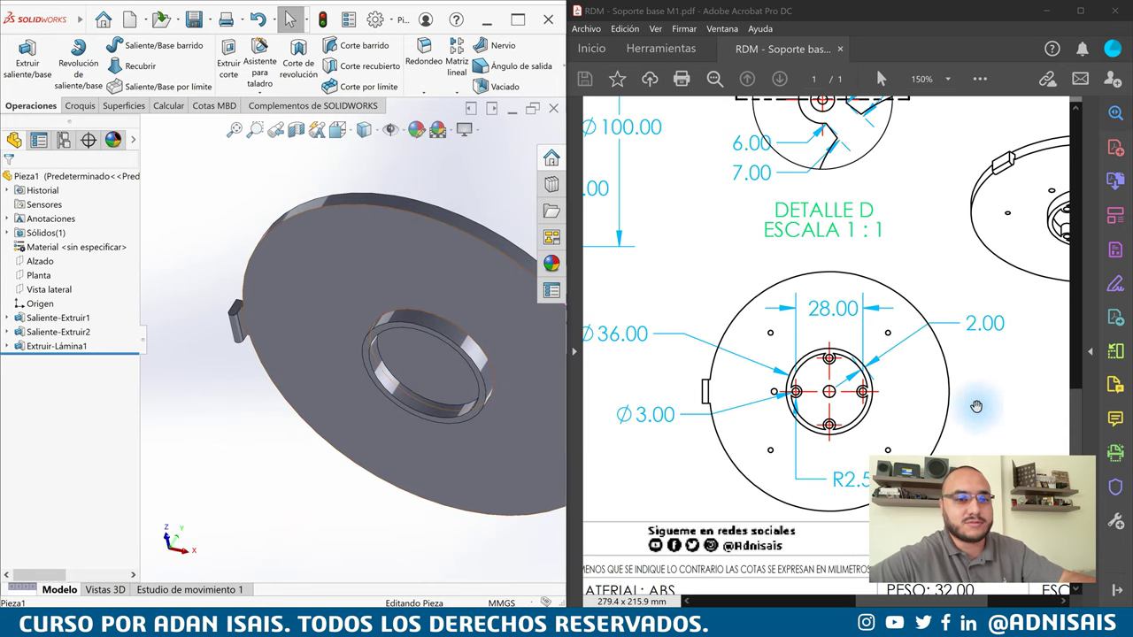
{"action": "scroll", "coordinate": [398, 372], "scroll_direction": "up", "scroll_amount": 2}
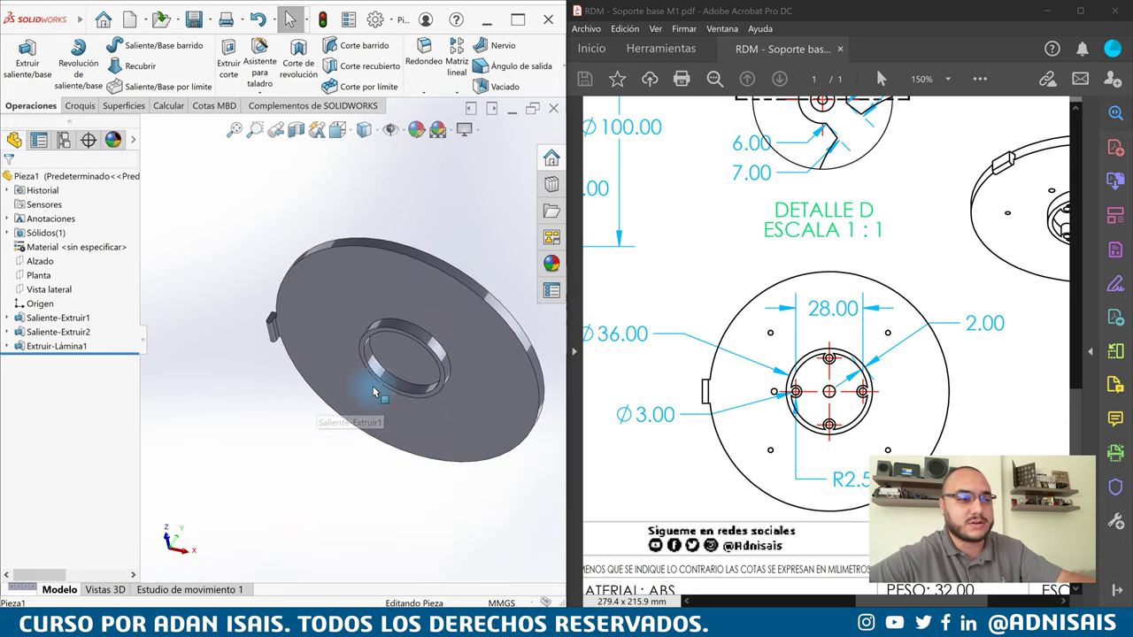
{"action": "left_click_drag", "start_coordinate": [1011, 380], "coordinate": [951, 457]}
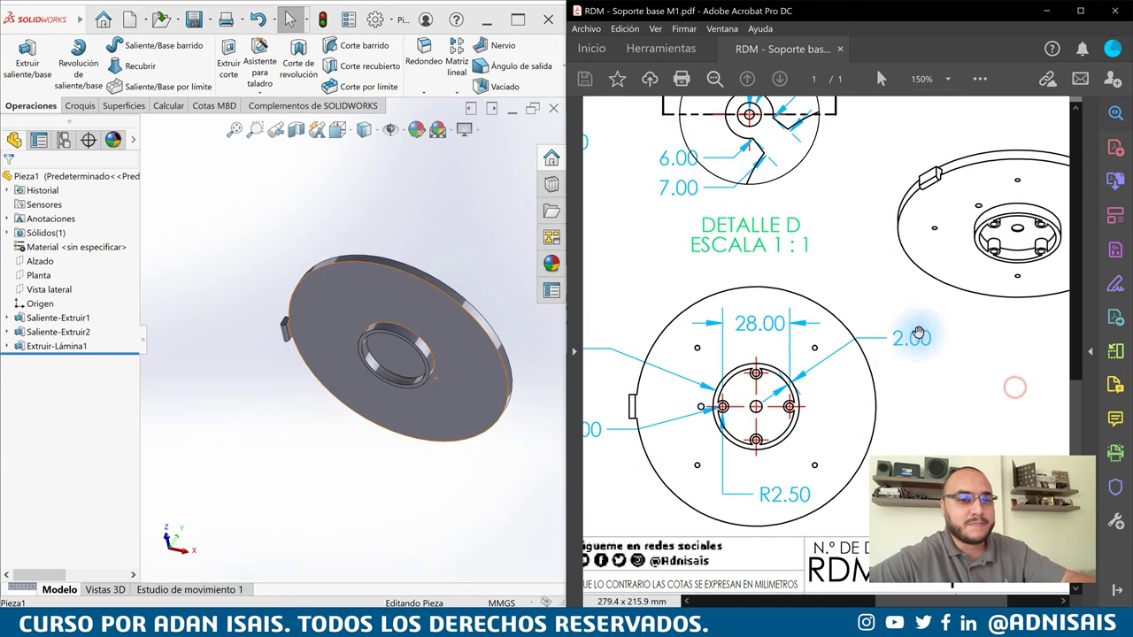
{"action": "scroll", "coordinate": [910, 331], "scroll_direction": "up", "scroll_amount": 1}
{"action": "mouse_move", "coordinate": [919, 332]}
{"action": "left_mouse_down"}
{"action": "mouse_move", "coordinate": [834, 394]}
{"action": "mouse_move", "coordinate": [872, 336]}
{"action": "left_mouse_up"}
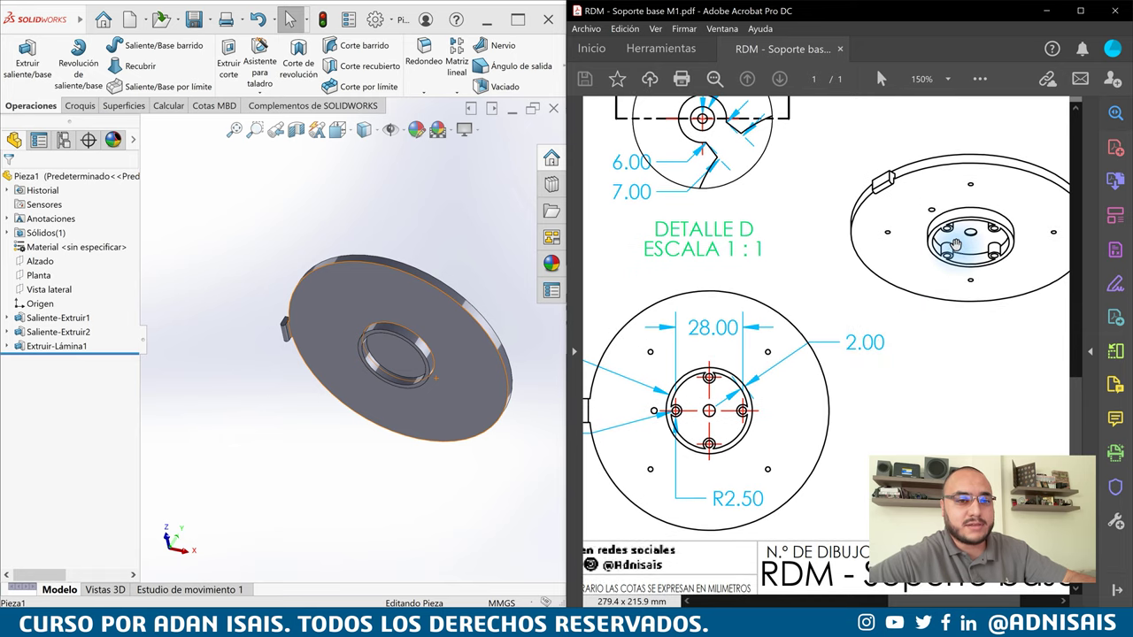
{"action": "mouse_move", "coordinate": [956, 243]}
{"action": "left_mouse_down"}
{"action": "mouse_move", "coordinate": [997, 343]}
{"action": "mouse_move", "coordinate": [1004, 545]}
{"action": "left_mouse_up"}
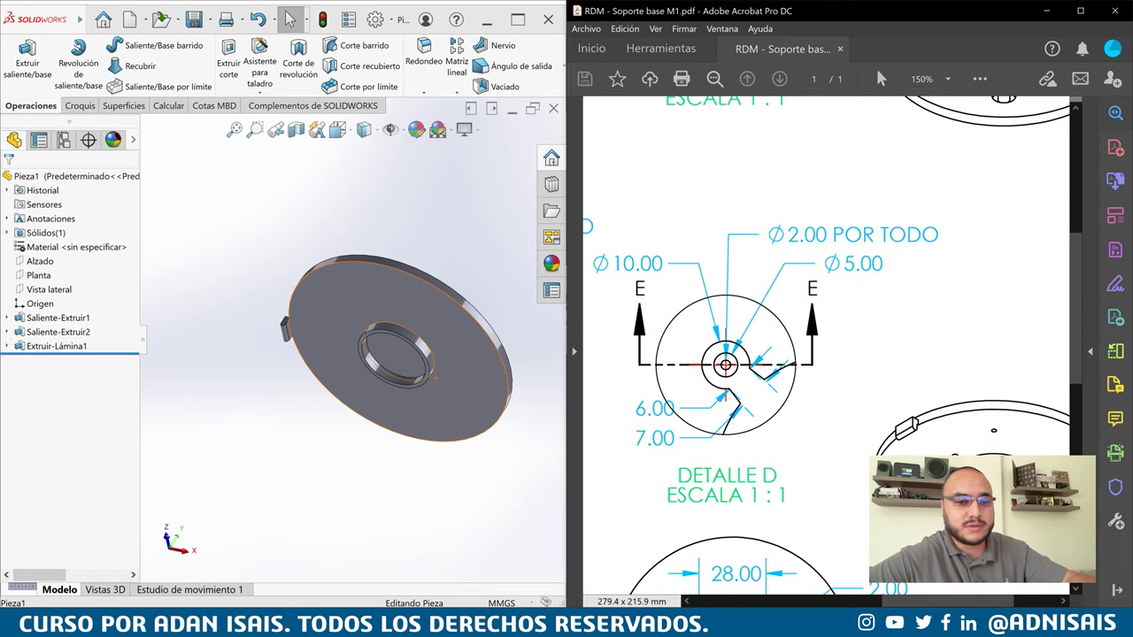
{"action": "mouse_move", "coordinate": [995, 447]}
{"action": "left_mouse_down"}
{"action": "mouse_move", "coordinate": [870, 412]}
{"action": "mouse_move", "coordinate": [805, 379]}
{"action": "mouse_move", "coordinate": [708, 379]}
{"action": "mouse_move", "coordinate": [943, 286]}
{"action": "left_mouse_up"}
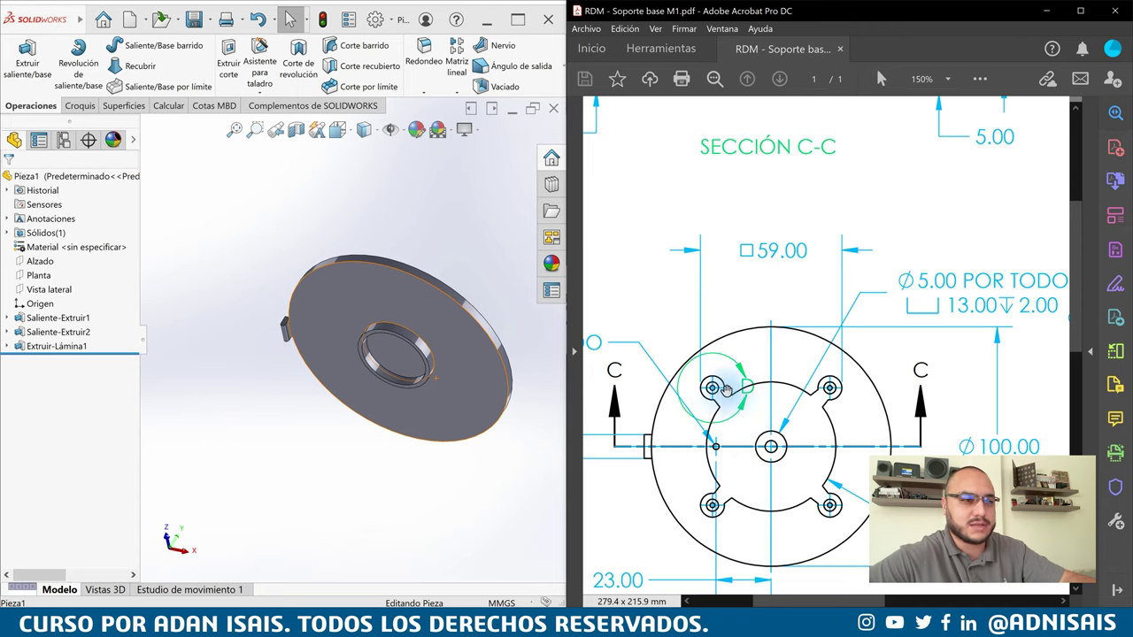
{"action": "left_click", "coordinate": [474, 279]}
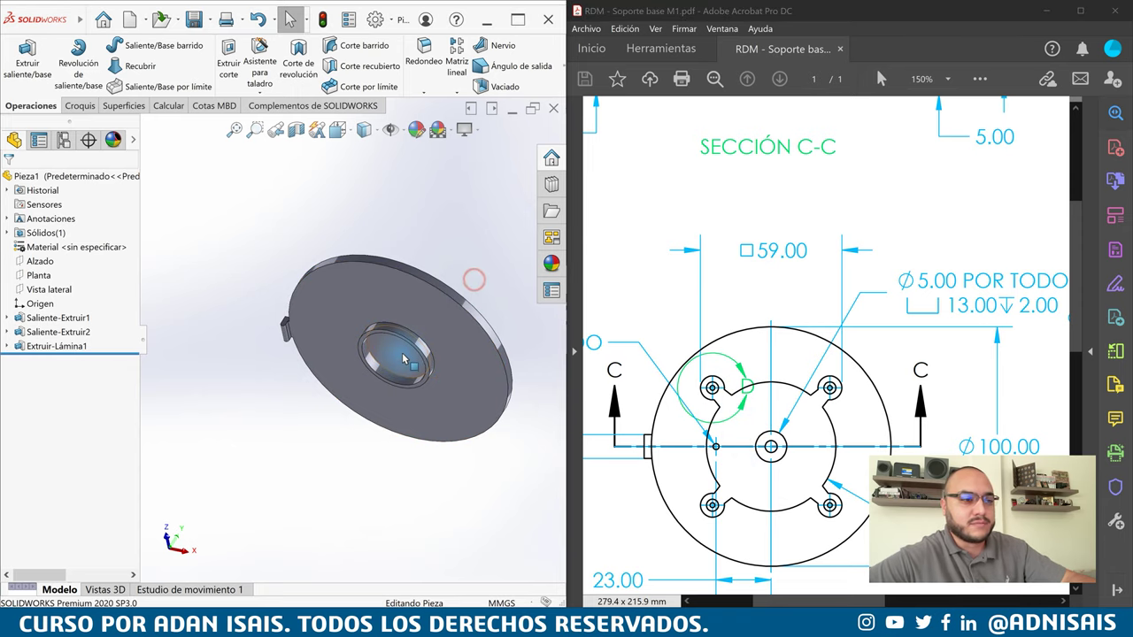
Rotate the model face-on and pan the PDF drawing over to Section E-E
{"action": "middle_click_drag", "start_coordinate": [403, 358], "coordinate": [422, 524]}
{"action": "left_click_drag", "start_coordinate": [762, 459], "coordinate": [749, 344]}
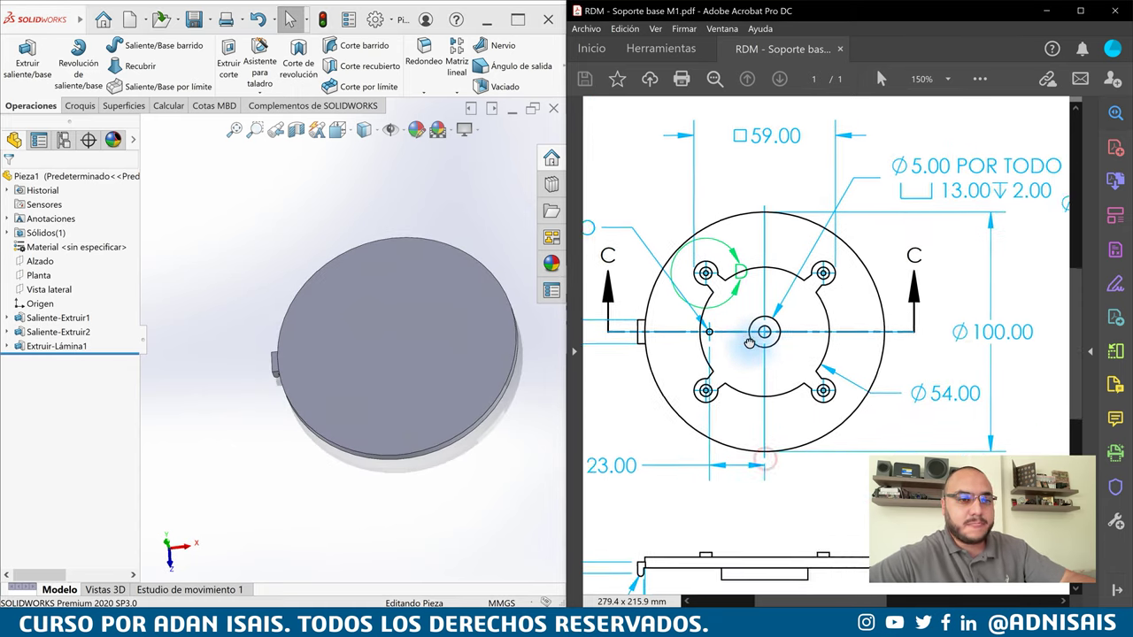
{"action": "mouse_move", "coordinate": [770, 303]}
{"action": "left_mouse_down"}
{"action": "mouse_move", "coordinate": [733, 423]}
{"action": "mouse_move", "coordinate": [768, 582]}
{"action": "left_mouse_up"}
{"action": "left_click_drag", "start_coordinate": [799, 337], "coordinate": [728, 337]}
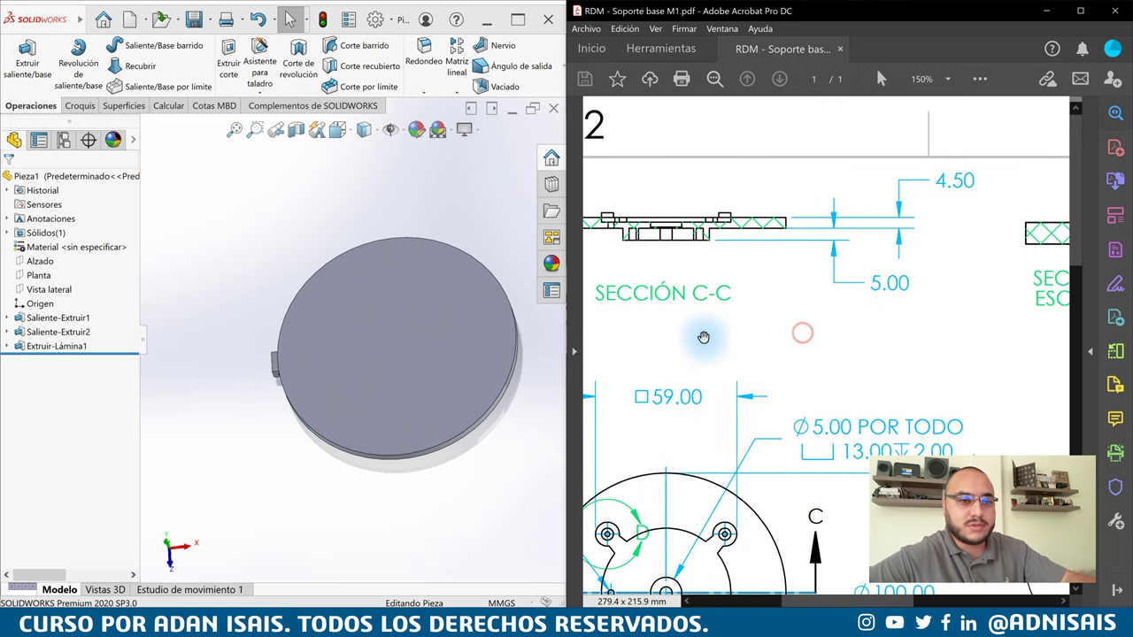
{"action": "left_click_drag", "start_coordinate": [847, 215], "coordinate": [647, 217]}
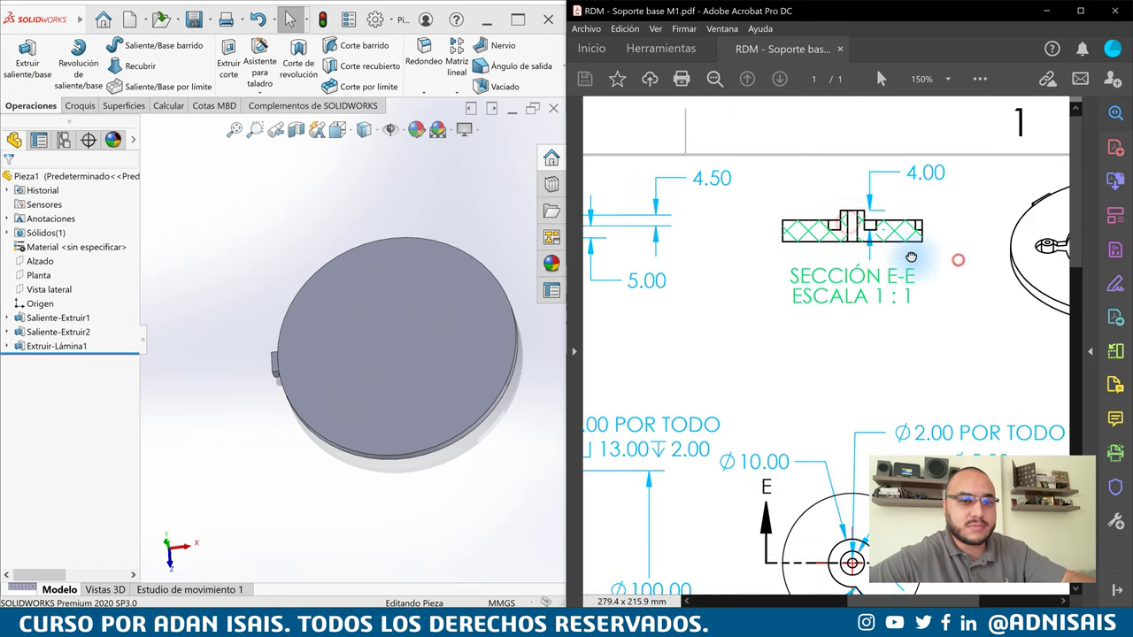
{"action": "mouse_move", "coordinate": [956, 259]}
{"action": "left_mouse_down"}
{"action": "mouse_move", "coordinate": [870, 258]}
{"action": "mouse_move", "coordinate": [828, 229]}
{"action": "mouse_move", "coordinate": [911, 151]}
{"action": "left_mouse_up"}
{"action": "left_click_drag", "start_coordinate": [897, 233], "coordinate": [1037, 309]}
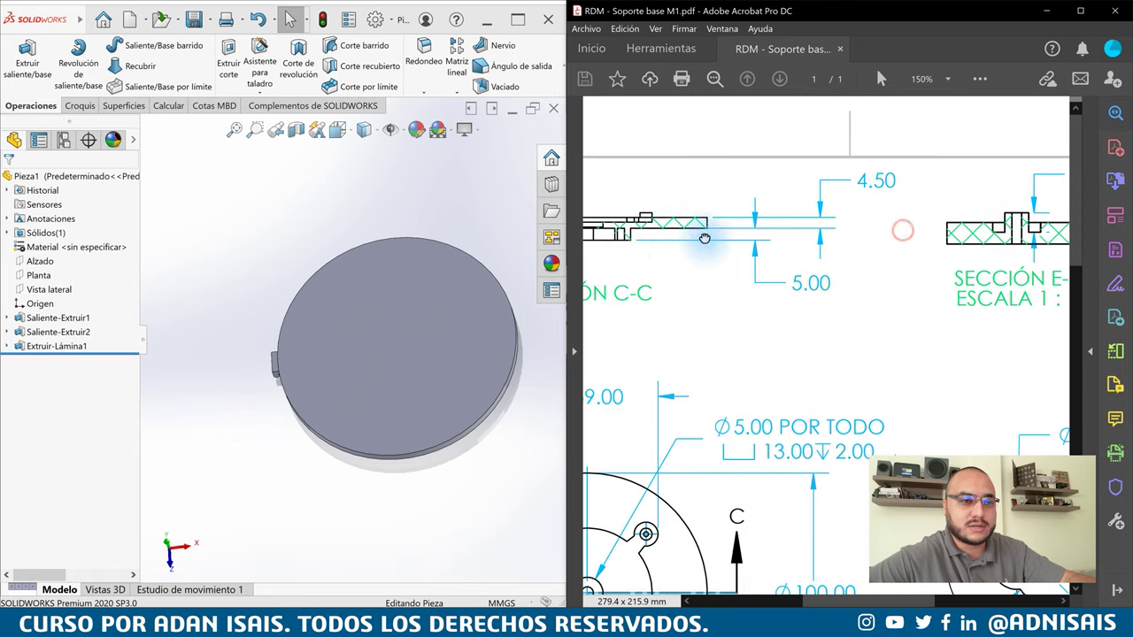
{"action": "left_click_drag", "start_coordinate": [835, 227], "coordinate": [961, 164]}
{"action": "left_click_drag", "start_coordinate": [931, 285], "coordinate": [699, 324]}
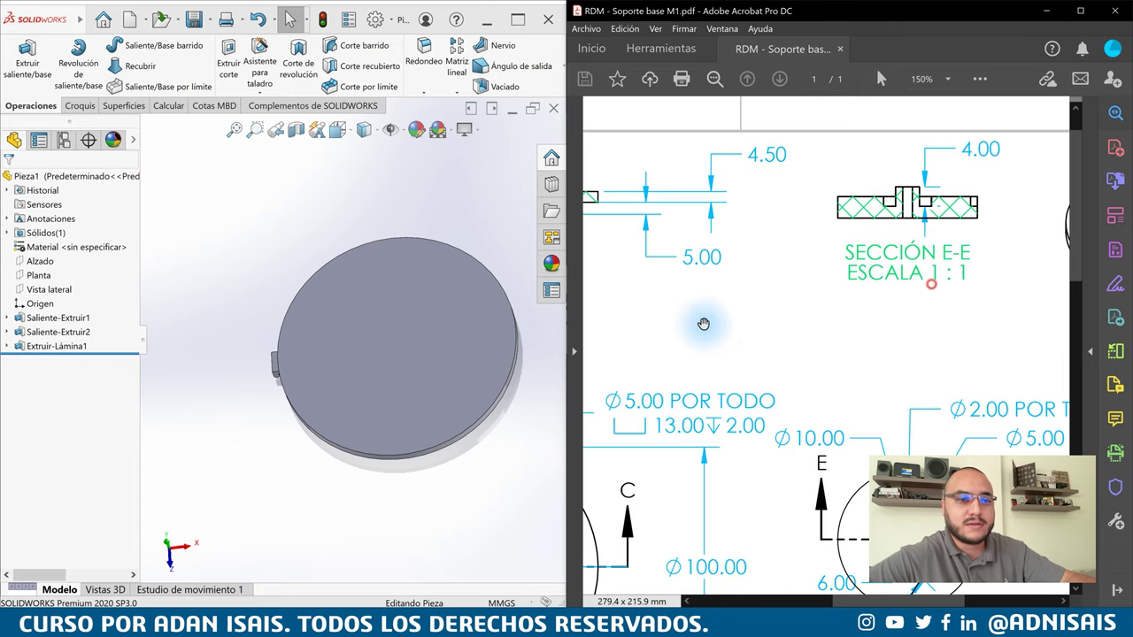
{"action": "left_click_drag", "start_coordinate": [884, 238], "coordinate": [822, 251]}
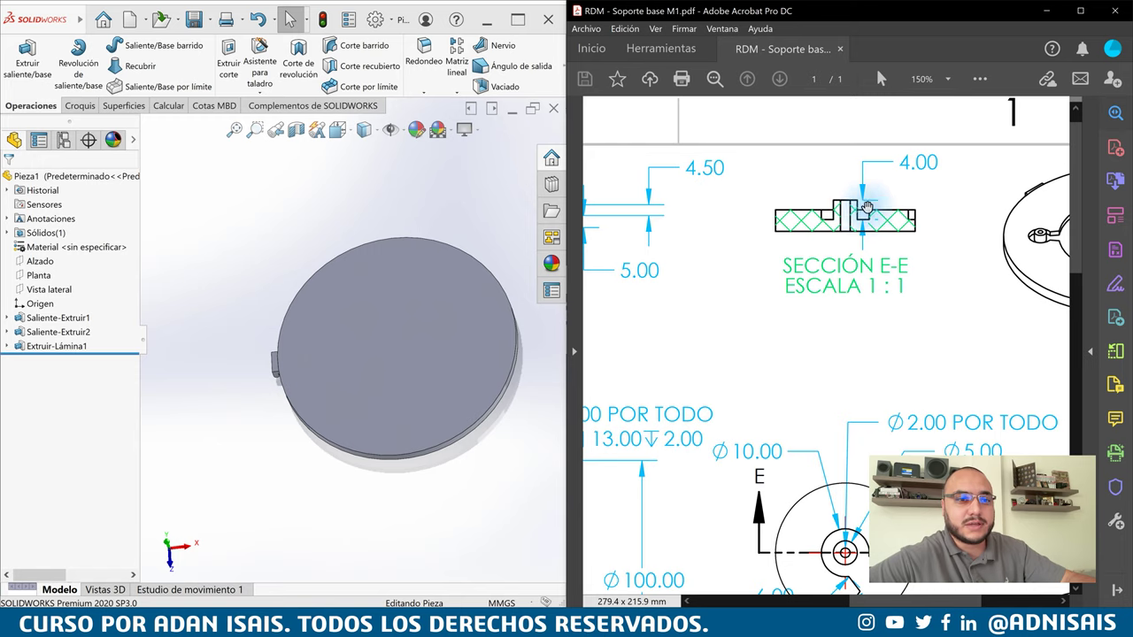
Check the part's isometric view in the drawing, then select the disc's flat face
{"action": "left_click_drag", "start_coordinate": [859, 214], "coordinate": [645, 221]}
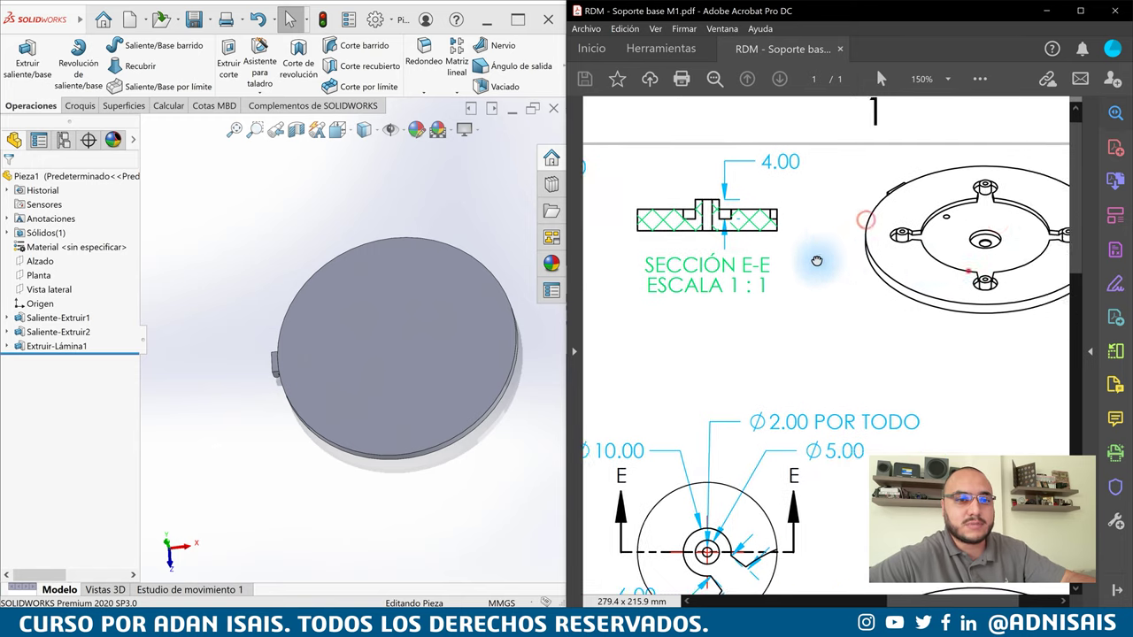
{"action": "left_click_drag", "start_coordinate": [809, 263], "coordinate": [879, 273]}
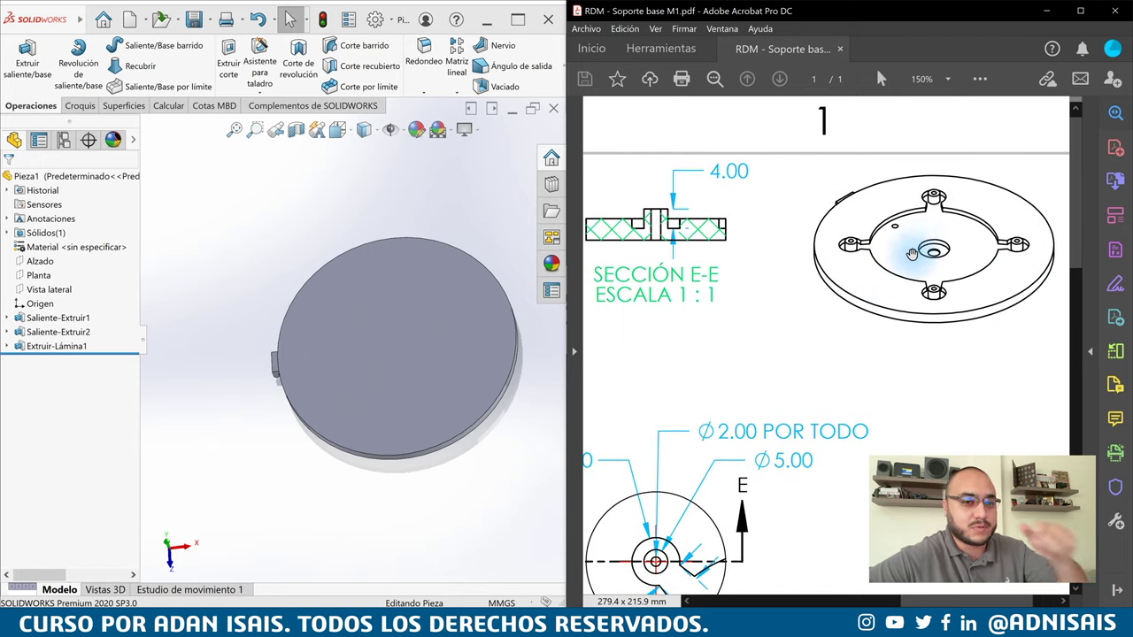
{"action": "left_click", "coordinate": [468, 382]}
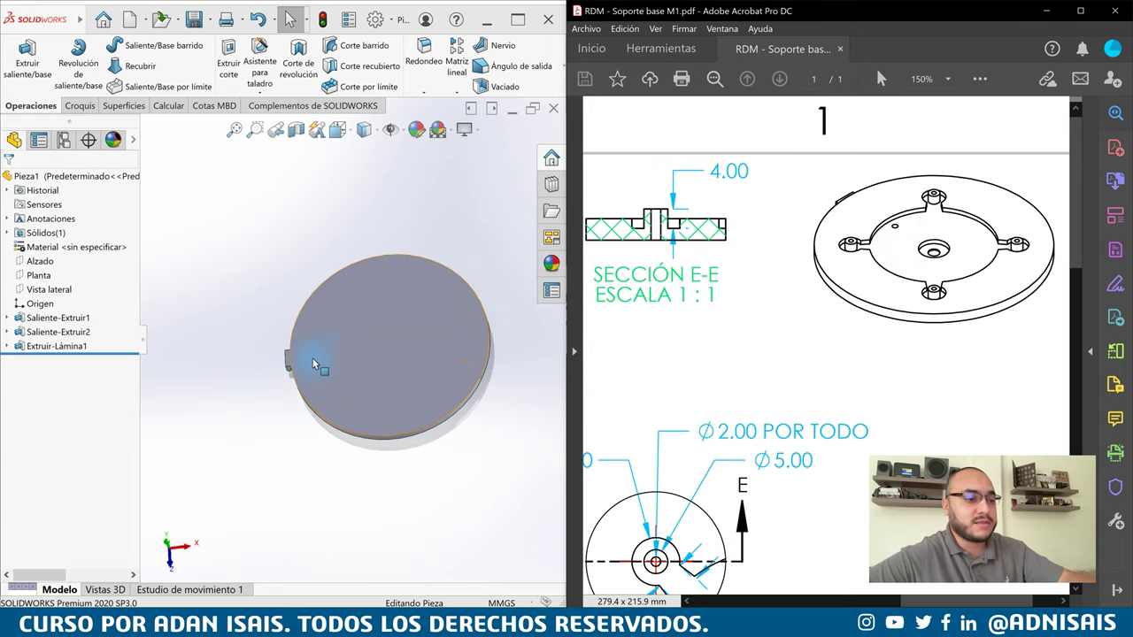
{"action": "left_click", "coordinate": [345, 322]}
Sketch a circle at the origin on the face and dimension it to Ø54
{"action": "left_click", "coordinate": [380, 301]}
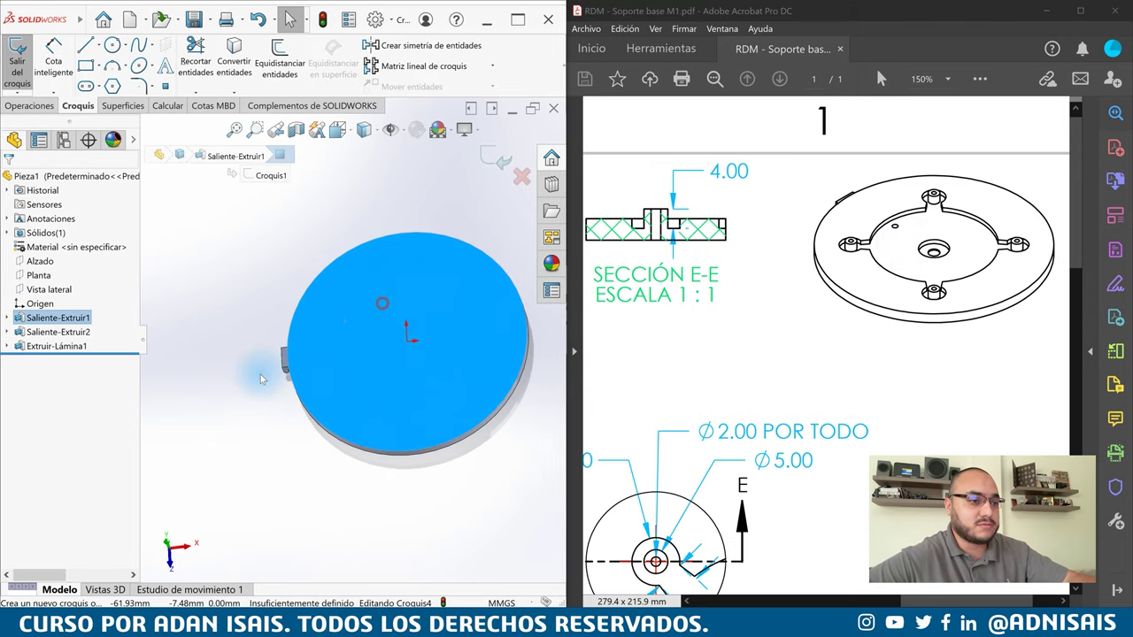
{"action": "key", "text": "c"}
{"action": "left_click", "coordinate": [406, 342]}
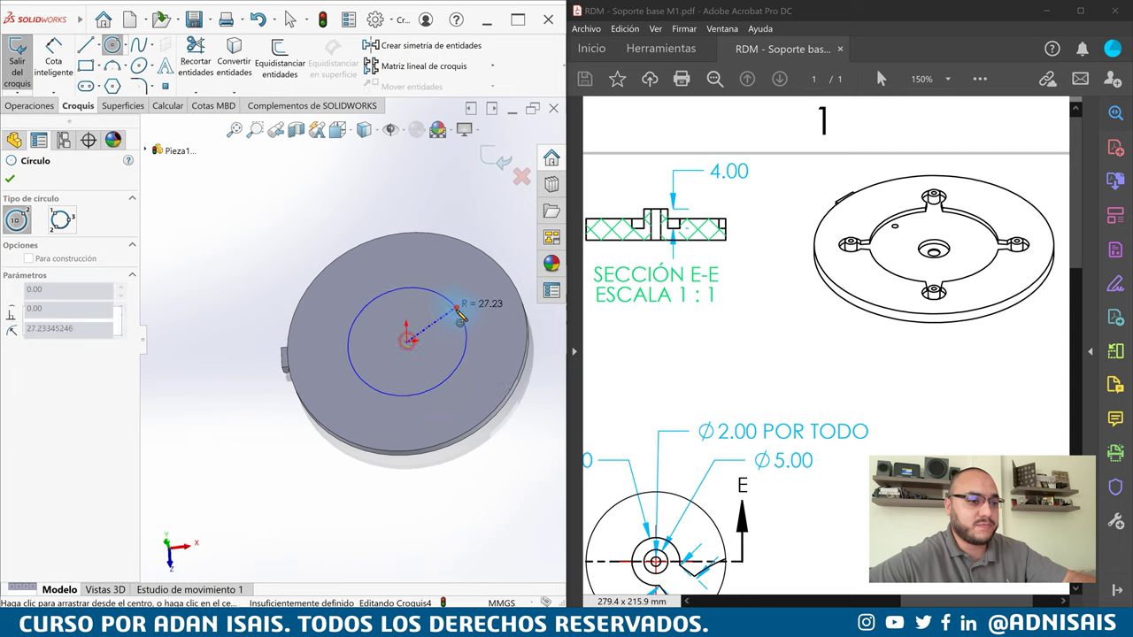
{"action": "left_click", "coordinate": [467, 336]}
{"action": "left_click_drag", "start_coordinate": [880, 362], "coordinate": [957, 377]}
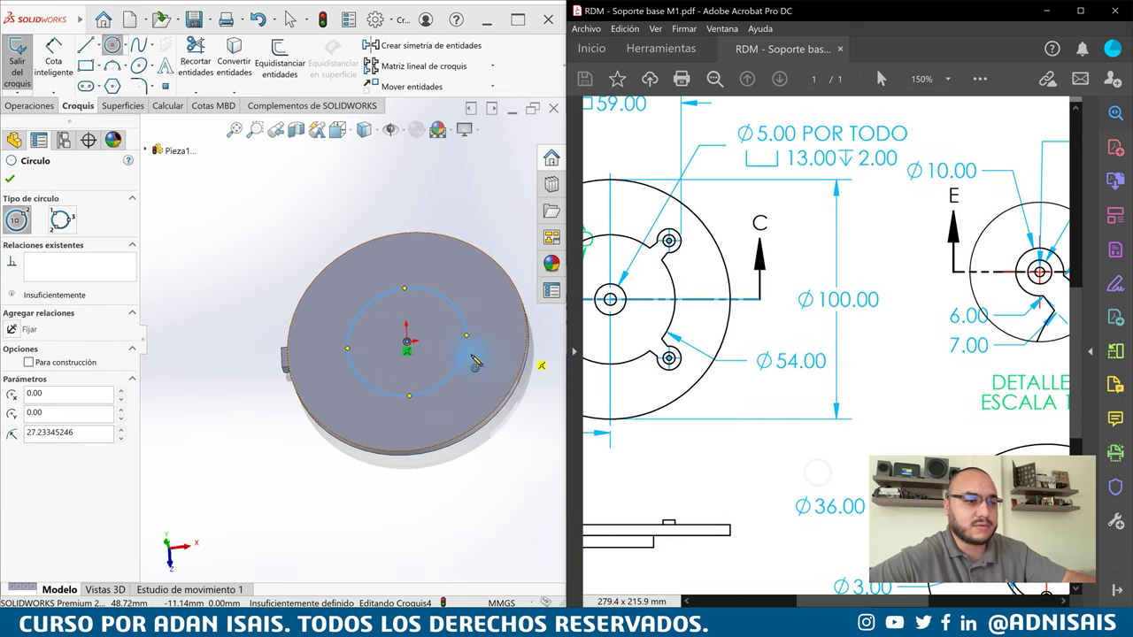
{"action": "left_click", "coordinate": [462, 124]}
{"action": "key", "text": "Escape"}
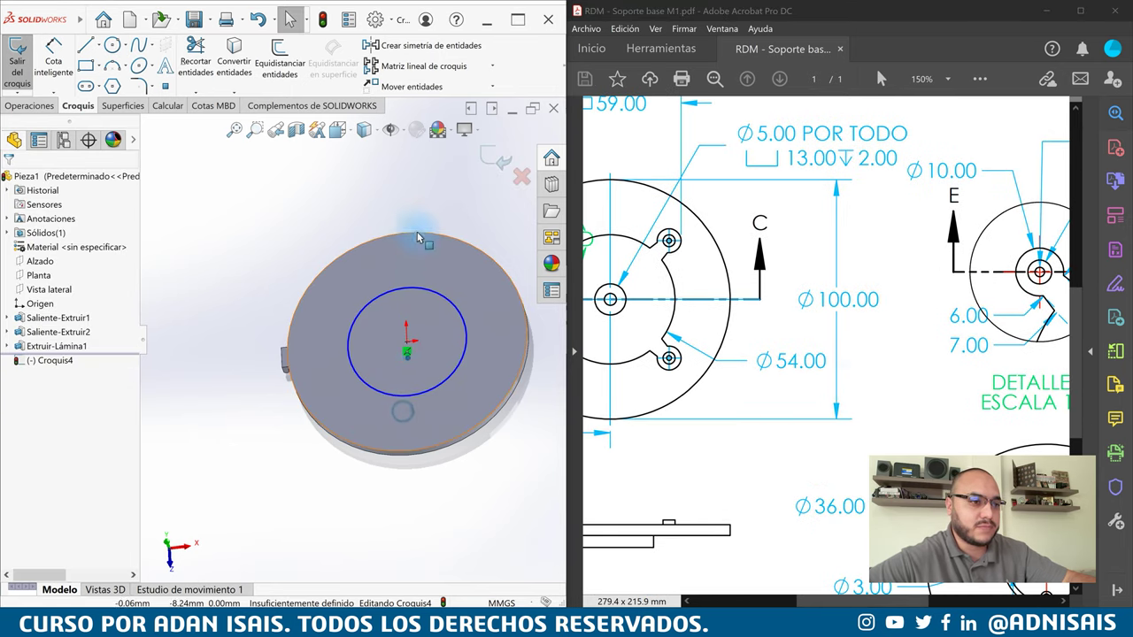
{"action": "key", "text": "d"}
{"action": "left_click", "coordinate": [433, 299]}
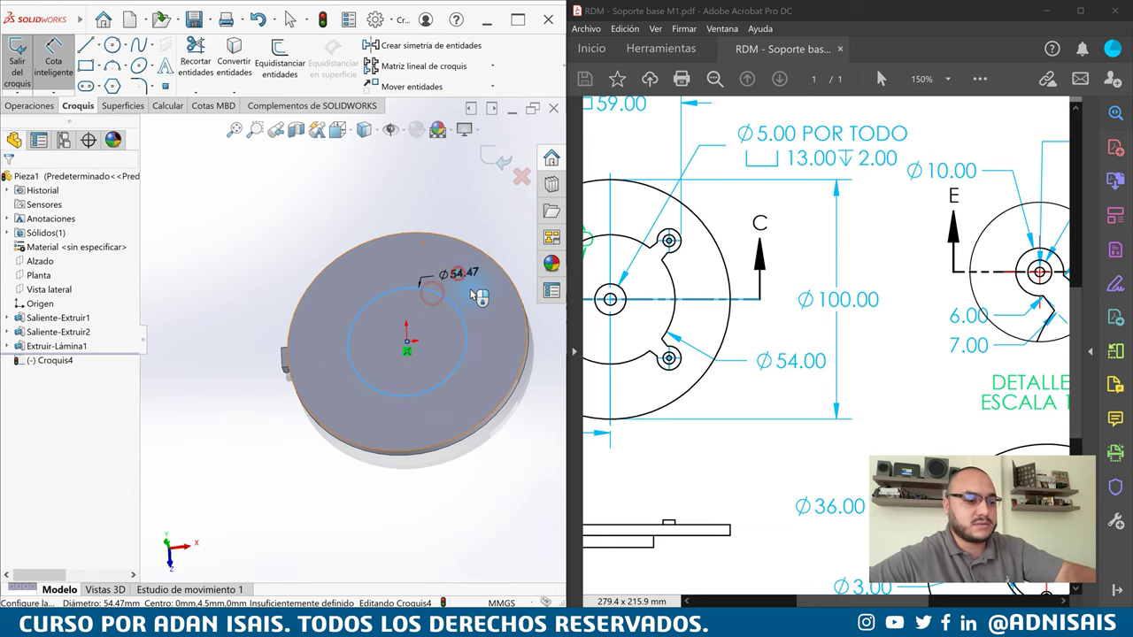
{"action": "left_click", "coordinate": [470, 293]}
{"action": "key", "text": "Return"}
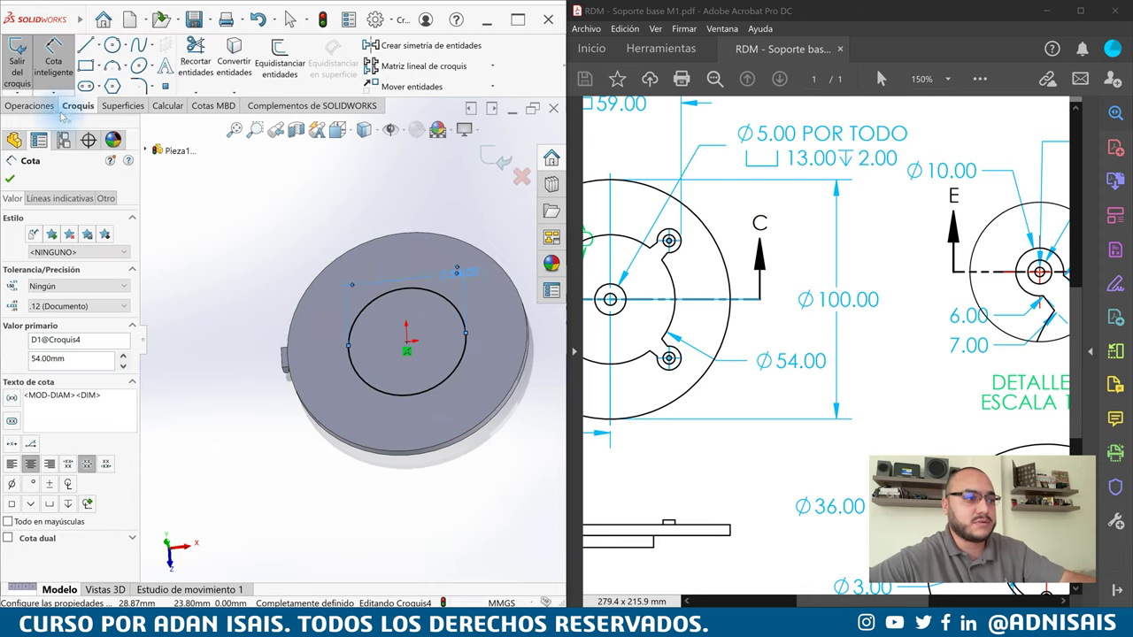
Extruded-cut the Ø54 circle 2 mm deep into the disc
{"action": "left_click", "coordinate": [46, 105]}
{"action": "left_click", "coordinate": [229, 70]}
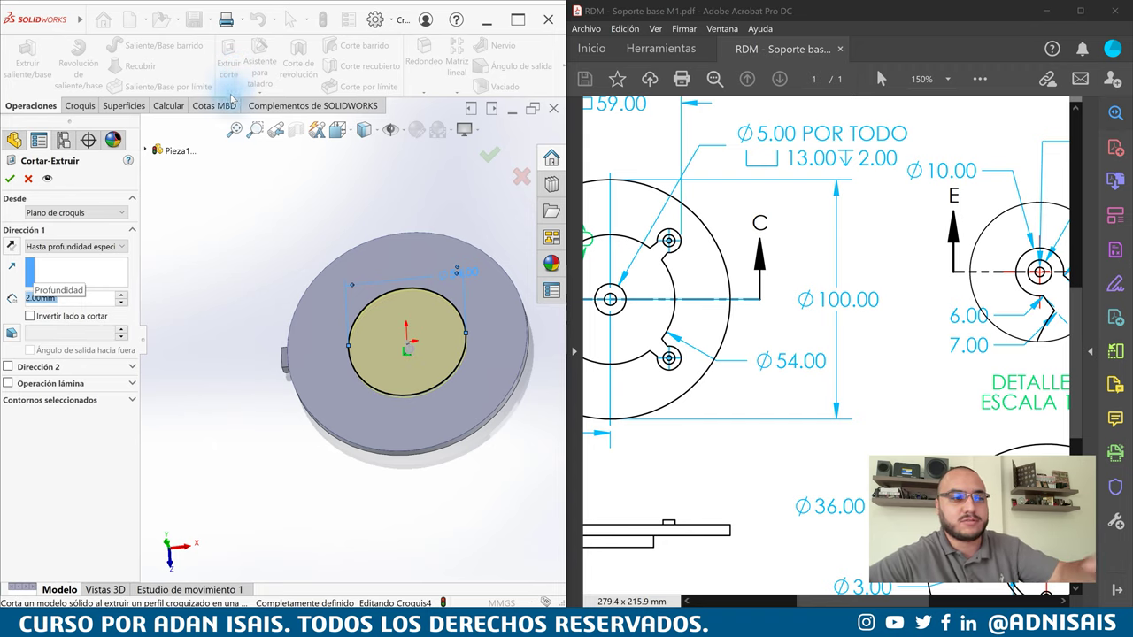
{"action": "left_click", "coordinate": [490, 155]}
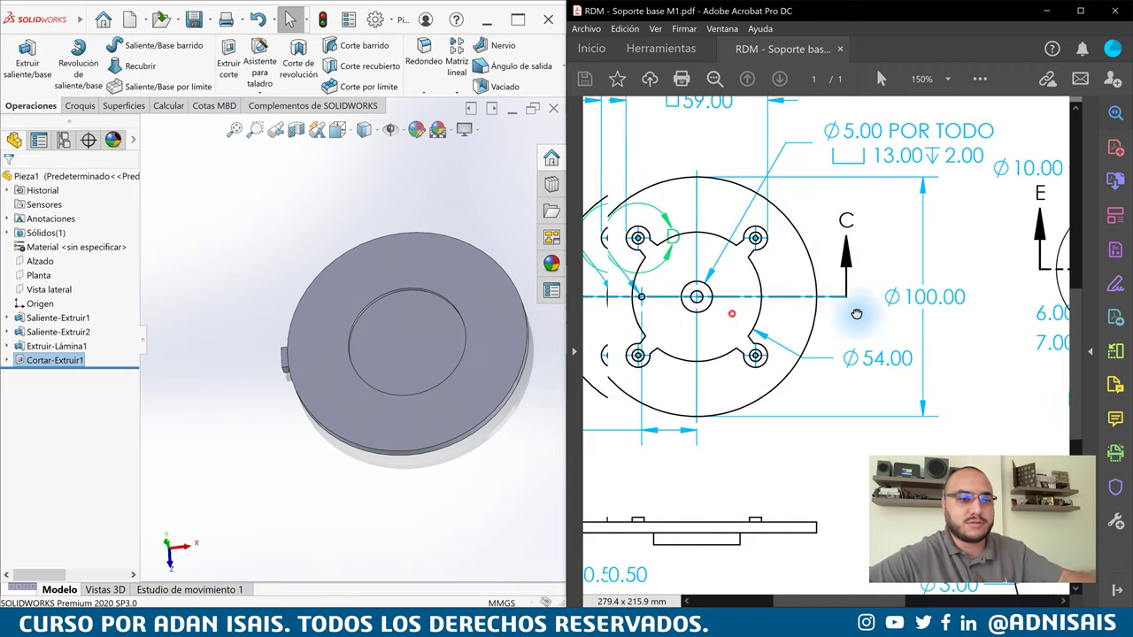
{"action": "left_click_drag", "start_coordinate": [708, 305], "coordinate": [791, 312]}
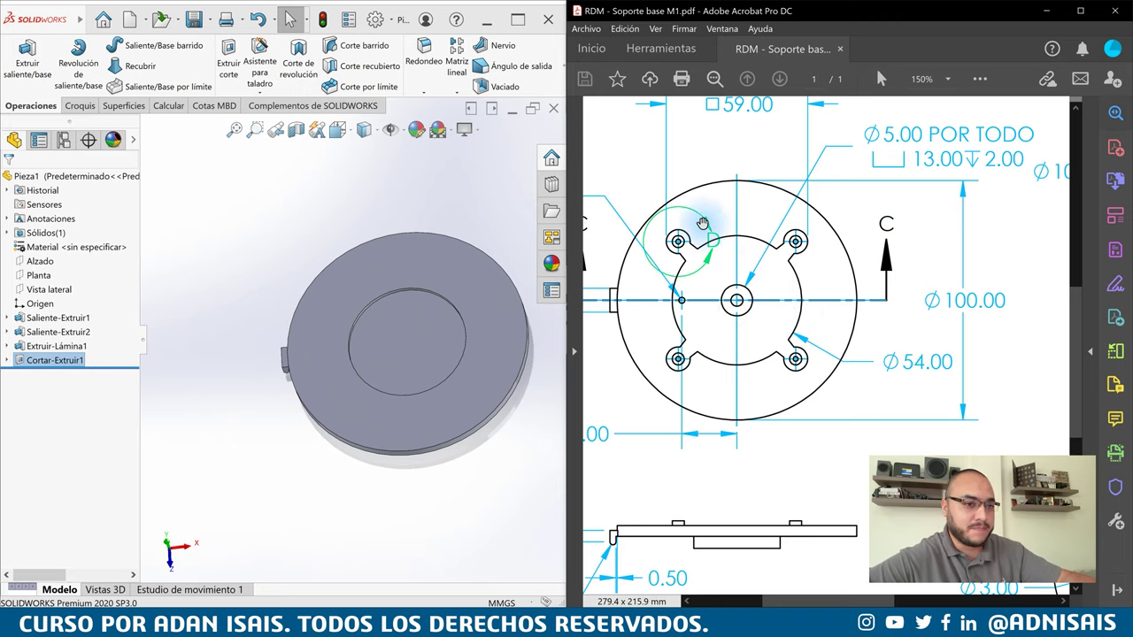
{"action": "left_click_drag", "start_coordinate": [786, 355], "coordinate": [584, 341]}
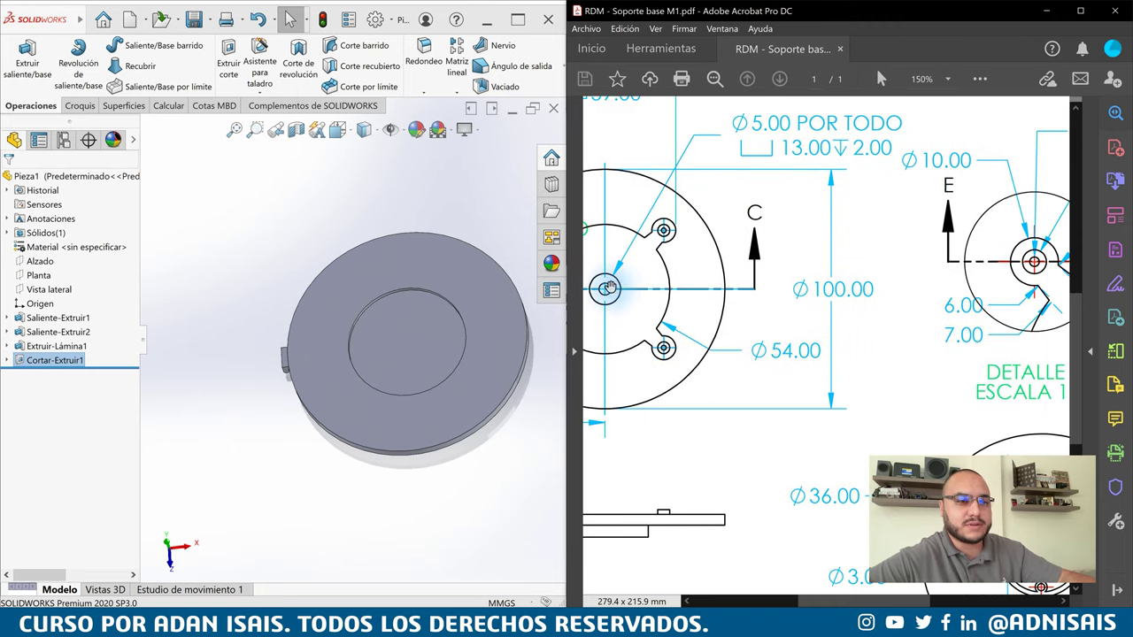
{"action": "left_click_drag", "start_coordinate": [761, 328], "coordinate": [756, 281]}
{"action": "left_click_drag", "start_coordinate": [592, 301], "coordinate": [871, 352]}
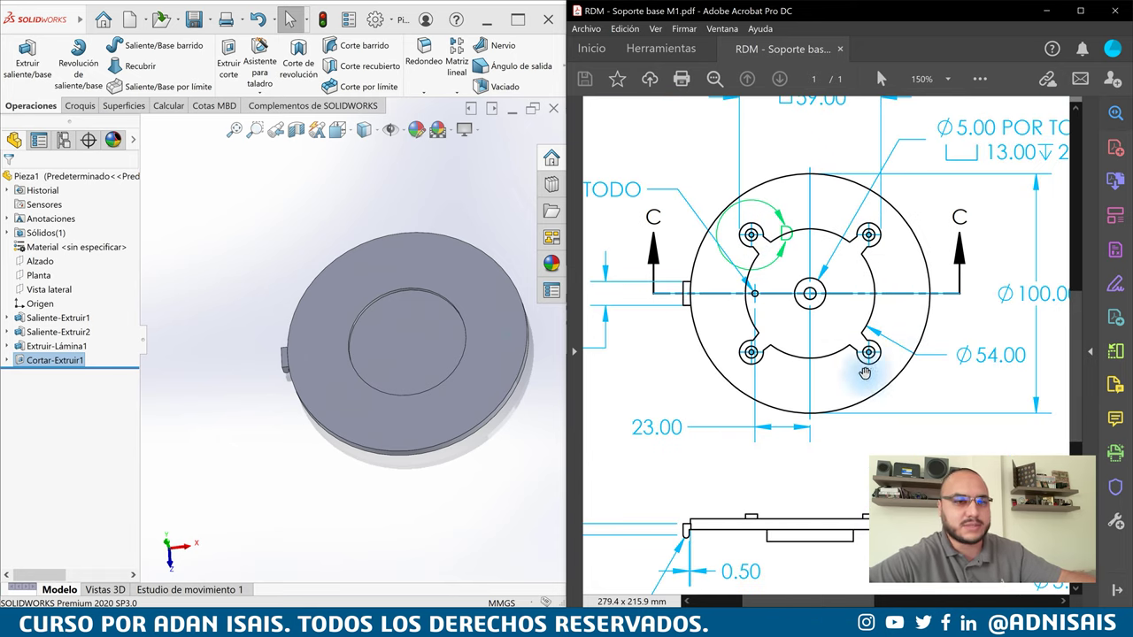
{"action": "left_click", "coordinate": [417, 207]}
{"action": "mouse_move", "coordinate": [855, 347]}
{"action": "left_mouse_down"}
{"action": "mouse_move", "coordinate": [832, 453]}
{"action": "mouse_move", "coordinate": [744, 374]}
{"action": "left_mouse_up"}
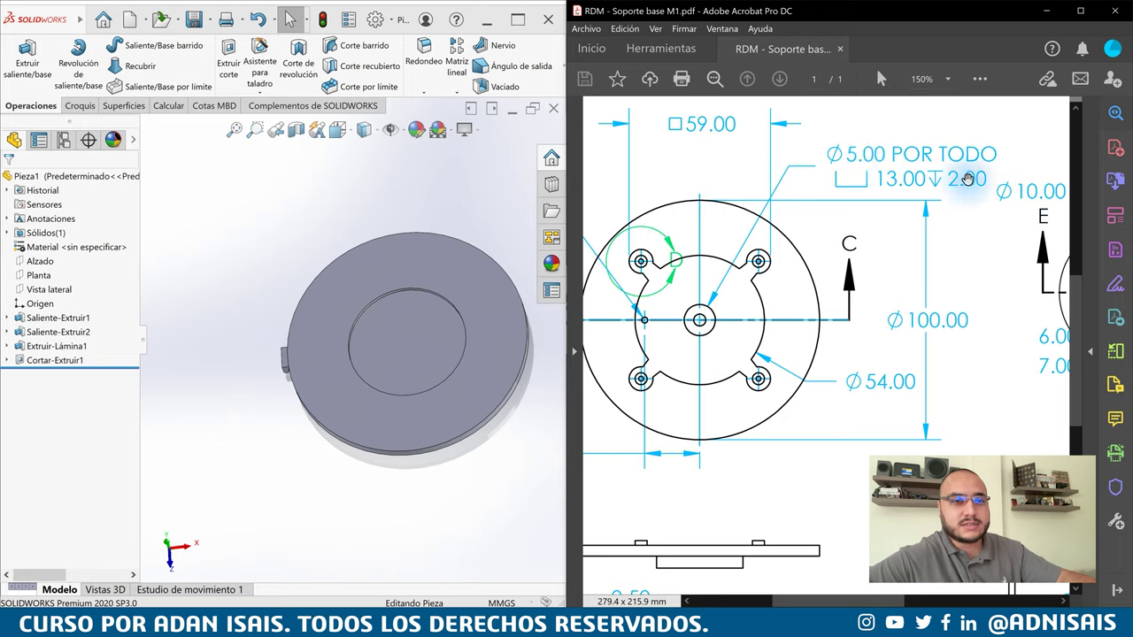
{"action": "left_click", "coordinate": [390, 199]}
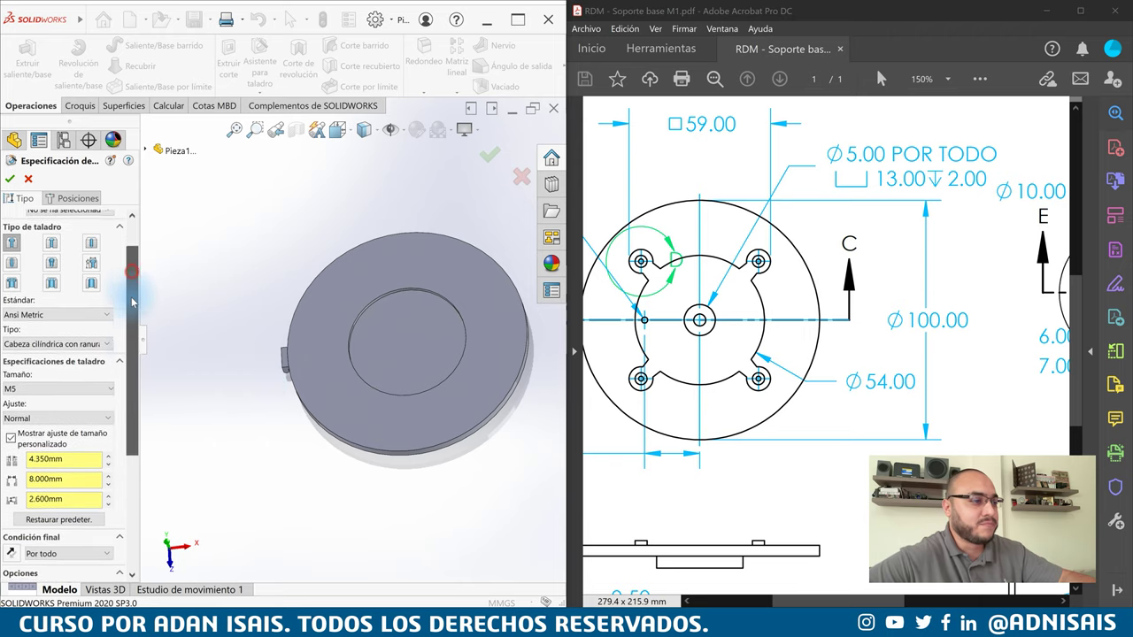
Give the counterbore hole a custom size: Ø5 hole, Ø13 counterbore, 2 mm deep
{"action": "left_click_drag", "start_coordinate": [132, 275], "coordinate": [132, 325]}
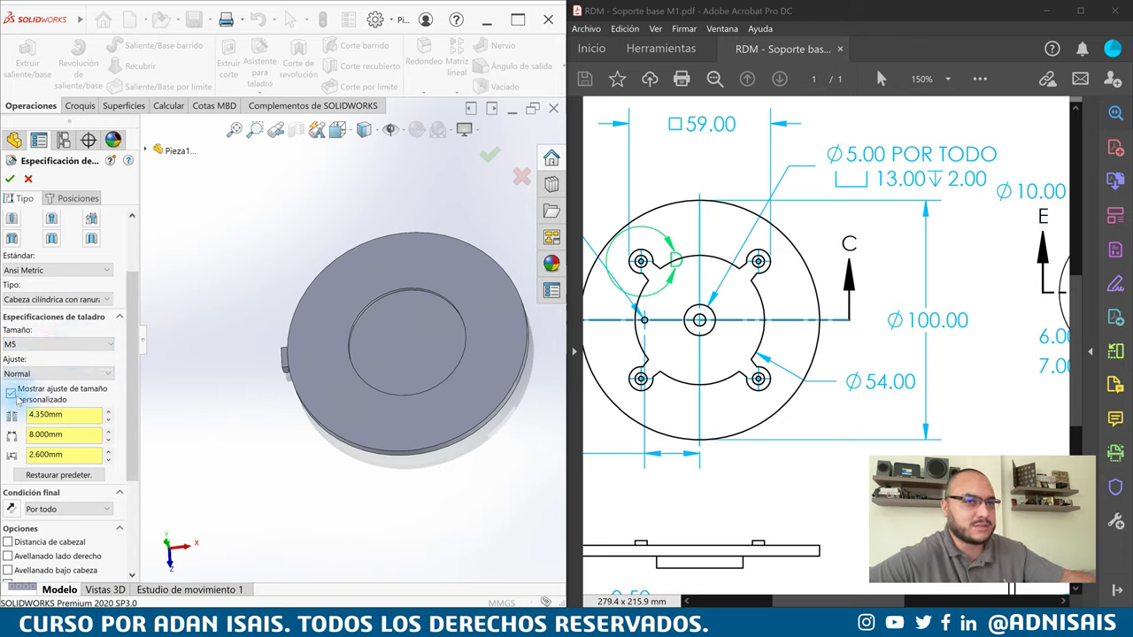
{"action": "left_click", "coordinate": [36, 395]}
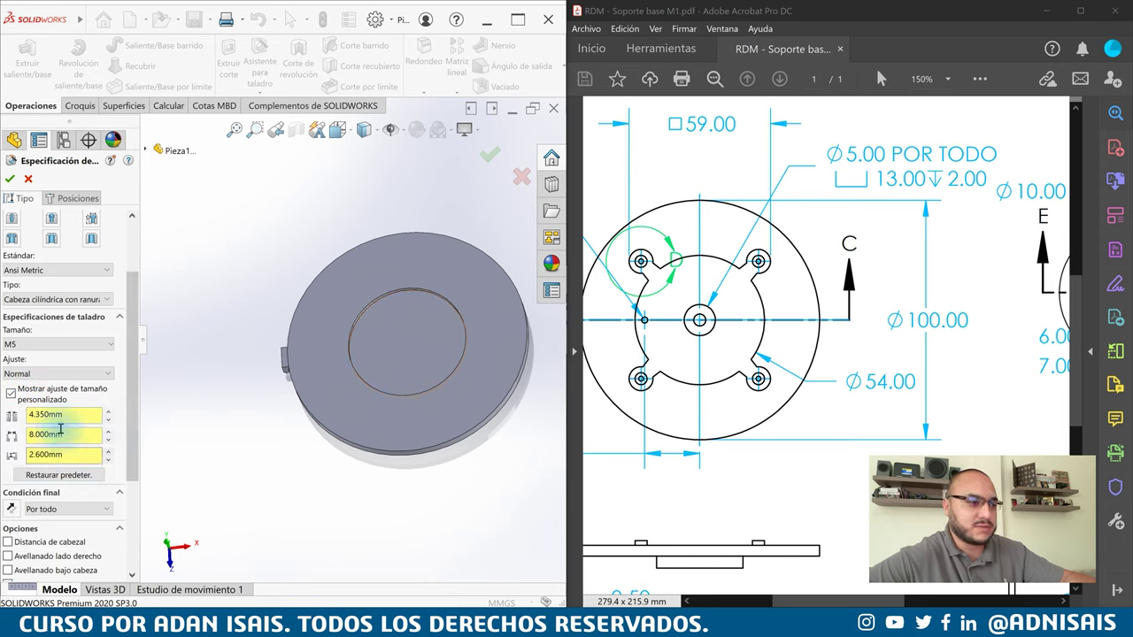
{"action": "left_click", "coordinate": [70, 415]}
{"action": "type", "text": "5"}
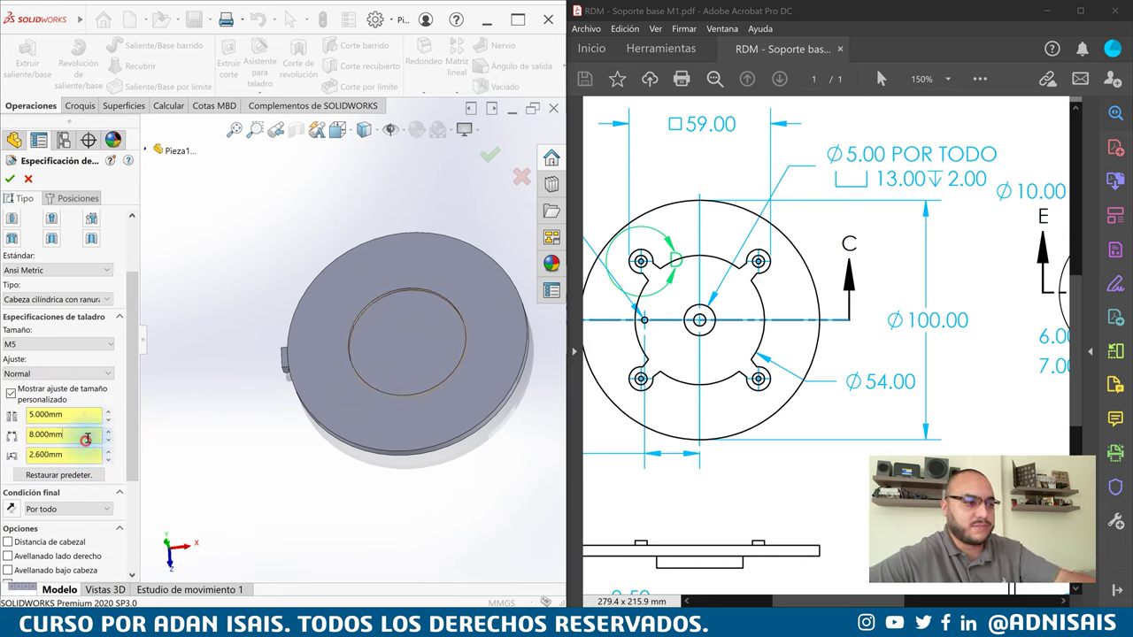
{"action": "left_click", "coordinate": [87, 439]}
{"action": "type", "text": "13.000"}
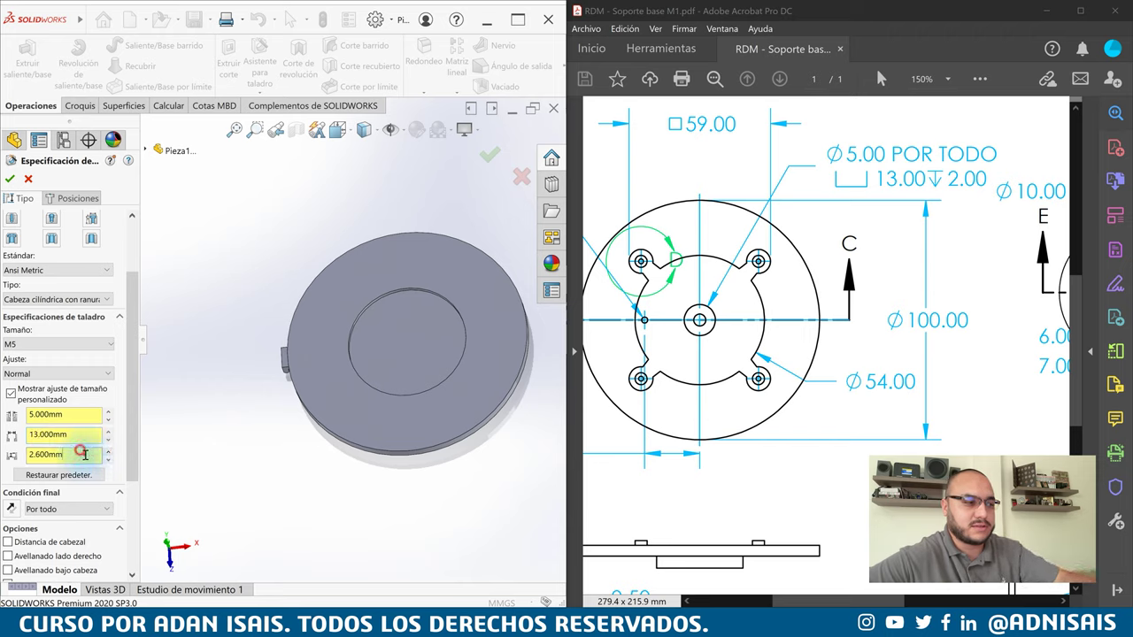
{"action": "left_click", "coordinate": [84, 453]}
{"action": "type", "text": "2.000"}
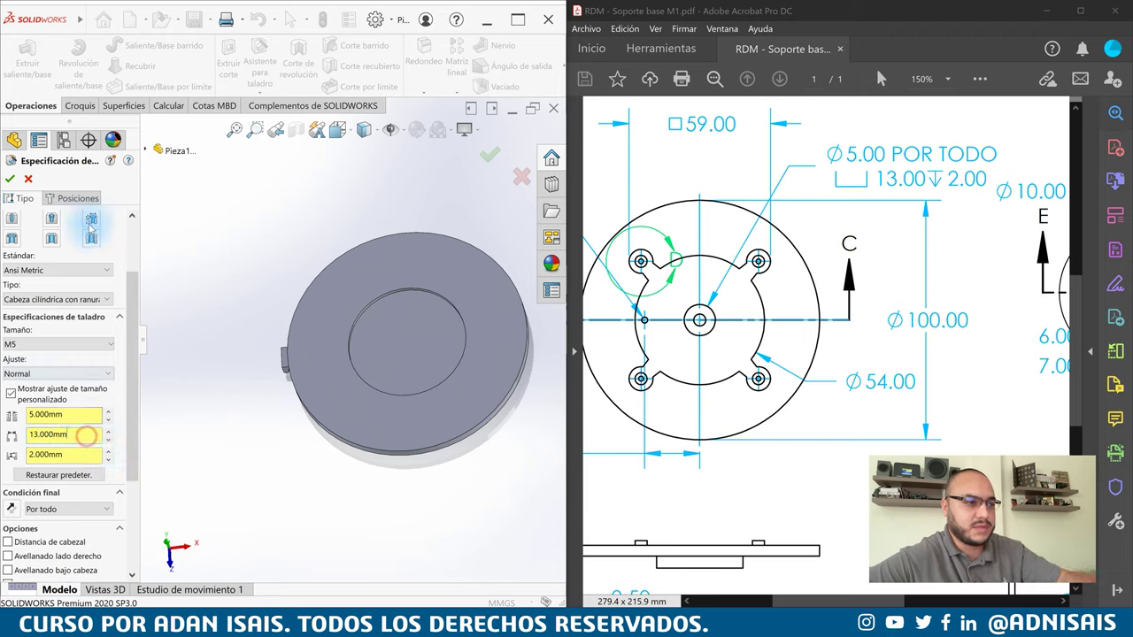
Position the hole at the centre of the recess face and confirm it
{"action": "left_click", "coordinate": [78, 192]}
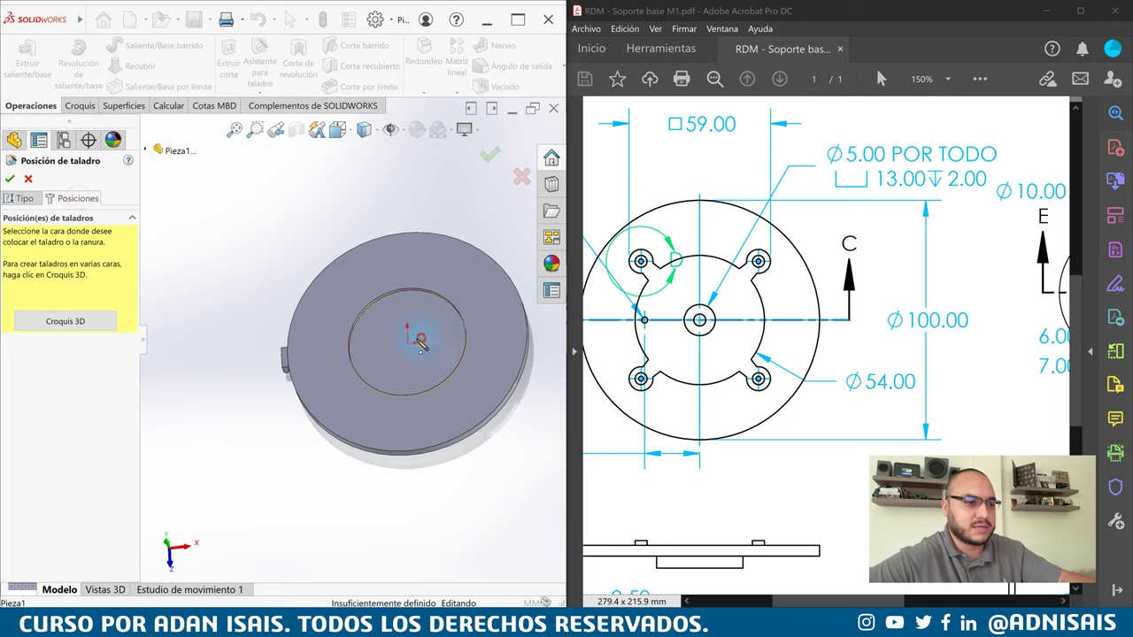
{"action": "left_click", "coordinate": [422, 343]}
{"action": "left_click", "coordinate": [408, 345]}
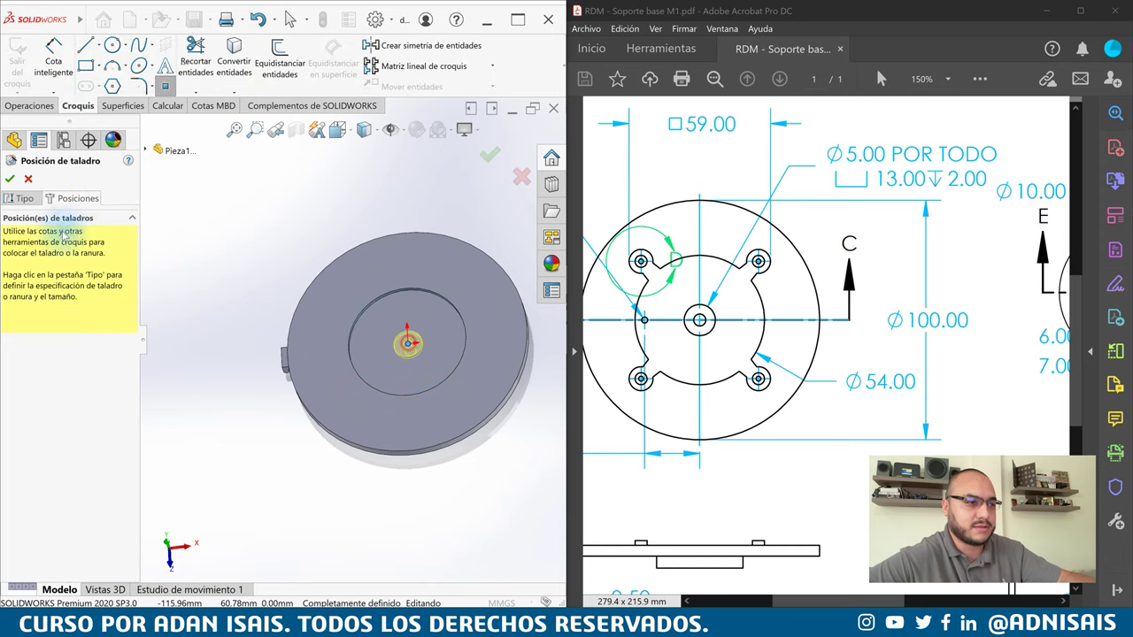
{"action": "left_click", "coordinate": [10, 178]}
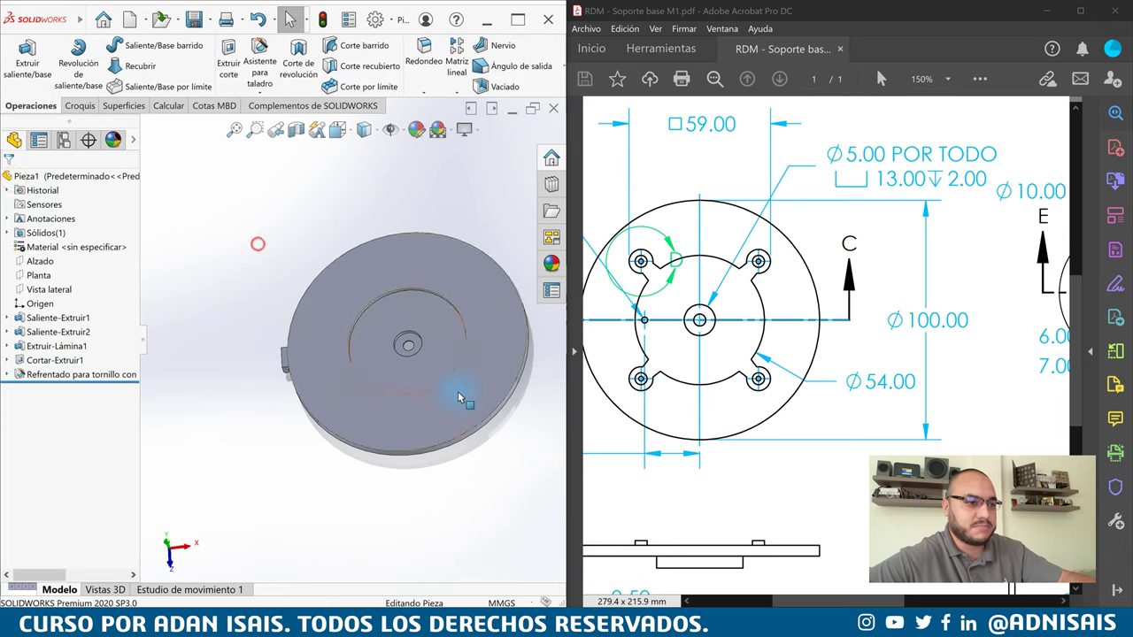
{"action": "middle_click_drag", "start_coordinate": [463, 397], "coordinate": [445, 376]}
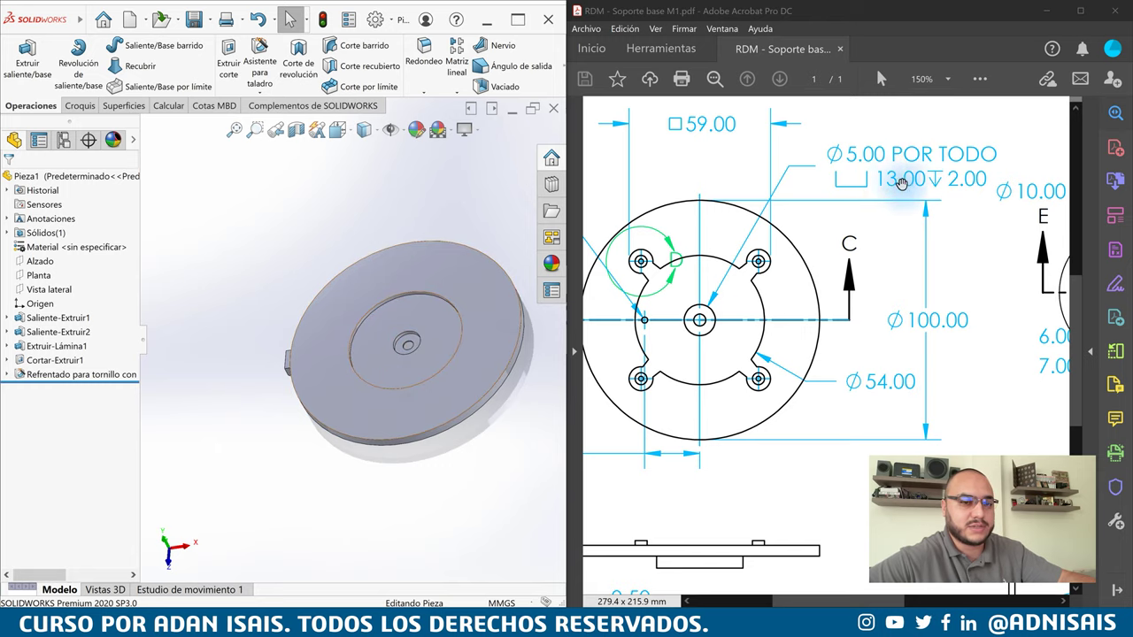
{"action": "left_click_drag", "start_coordinate": [939, 267], "coordinate": [816, 198]}
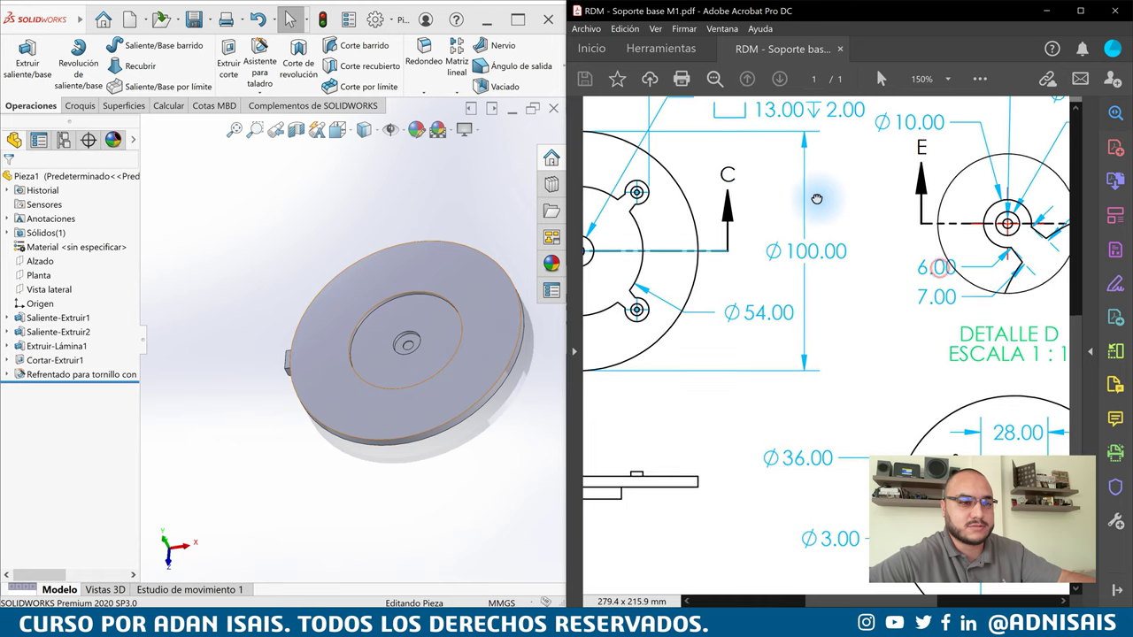
{"action": "middle_click_drag", "start_coordinate": [480, 353], "coordinate": [455, 328]}
{"action": "scroll", "coordinate": [390, 316], "scroll_direction": "down", "scroll_amount": 3}
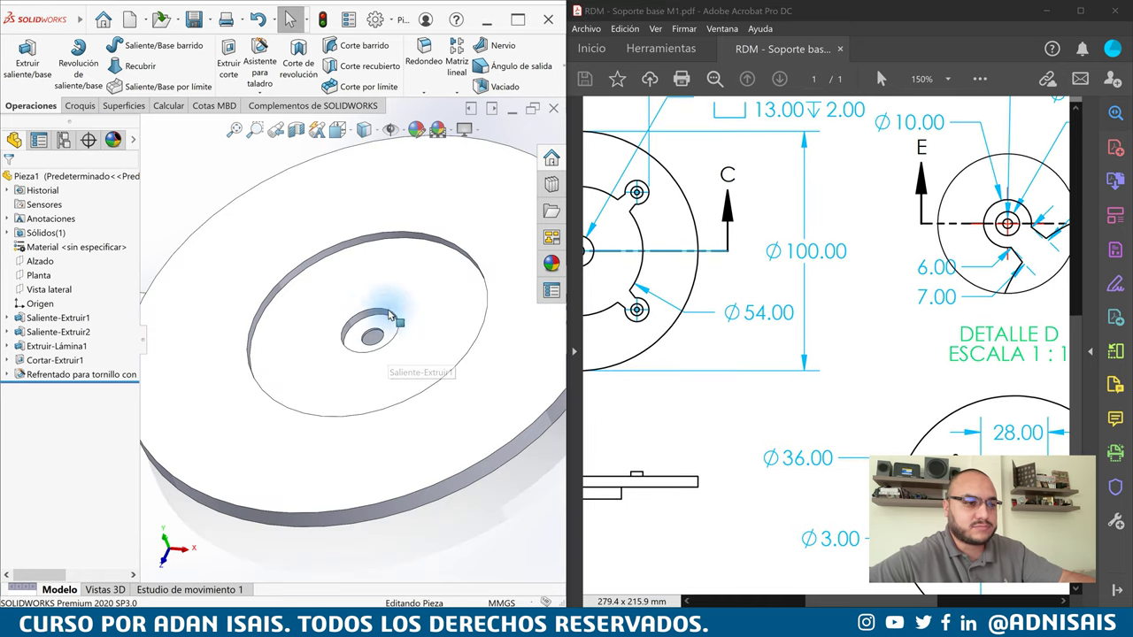
{"action": "left_click_drag", "start_coordinate": [749, 365], "coordinate": [963, 395]}
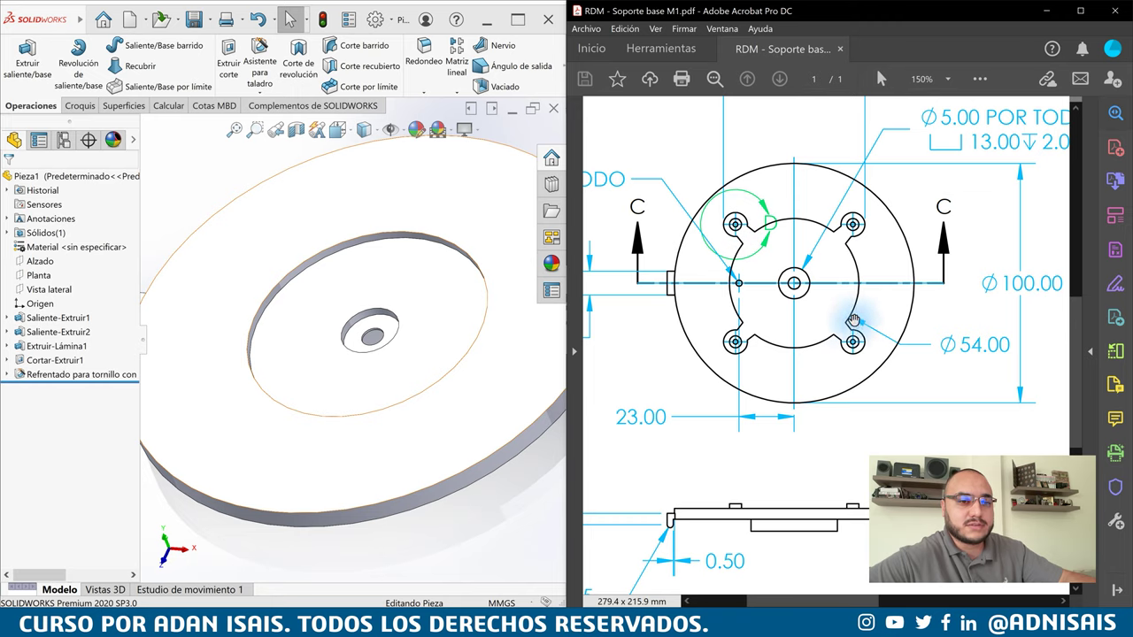
{"action": "scroll", "coordinate": [853, 369], "scroll_direction": "down", "scroll_amount": 5}
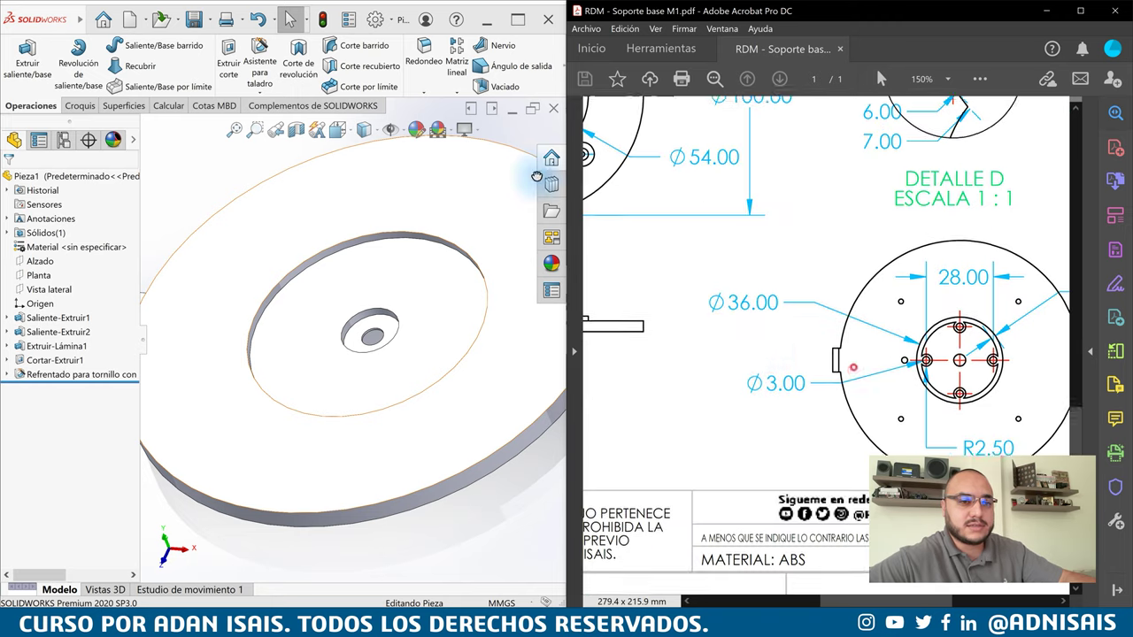
{"action": "scroll", "coordinate": [853, 369], "scroll_direction": "down", "scroll_amount": 2}
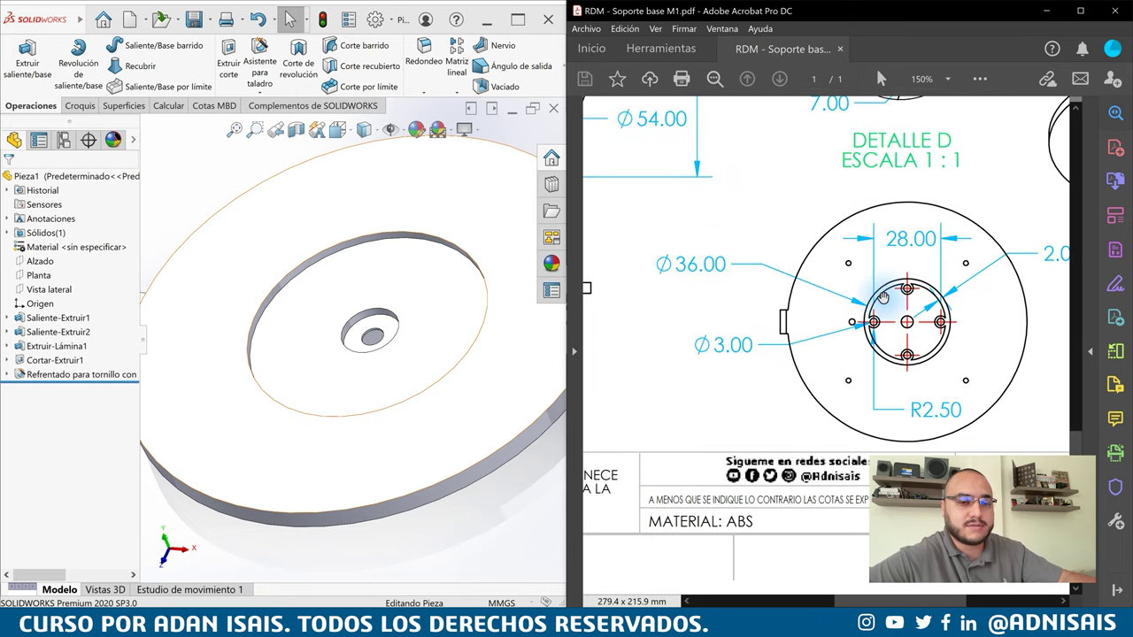
{"action": "left_click_drag", "start_coordinate": [883, 298], "coordinate": [898, 316]}
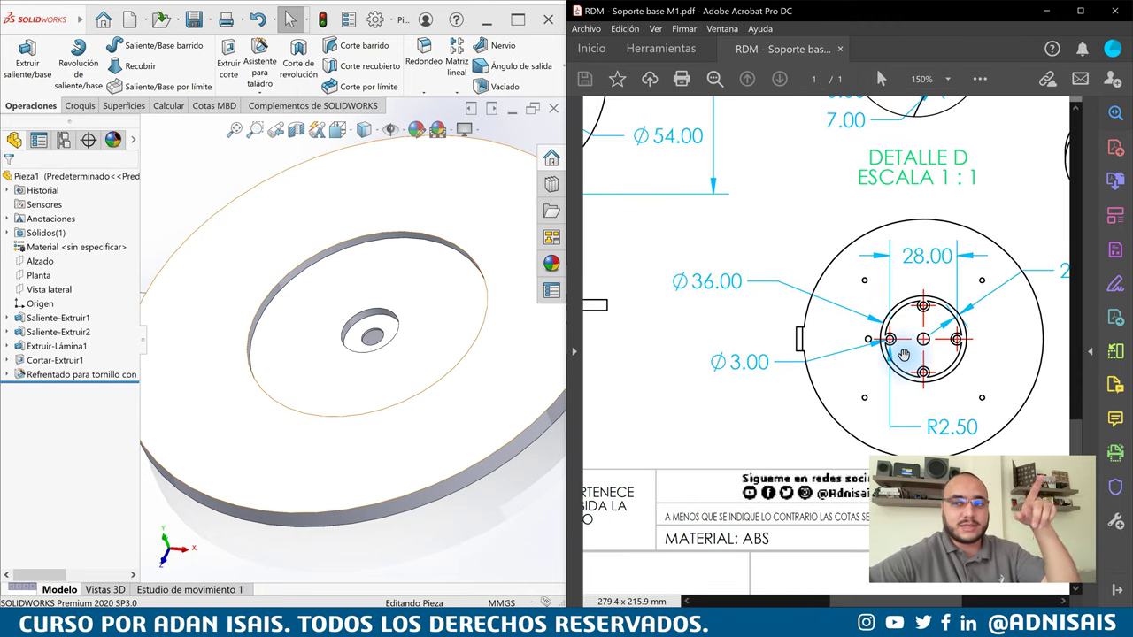
{"action": "scroll", "coordinate": [817, 348], "scroll_direction": "up", "scroll_amount": 3}
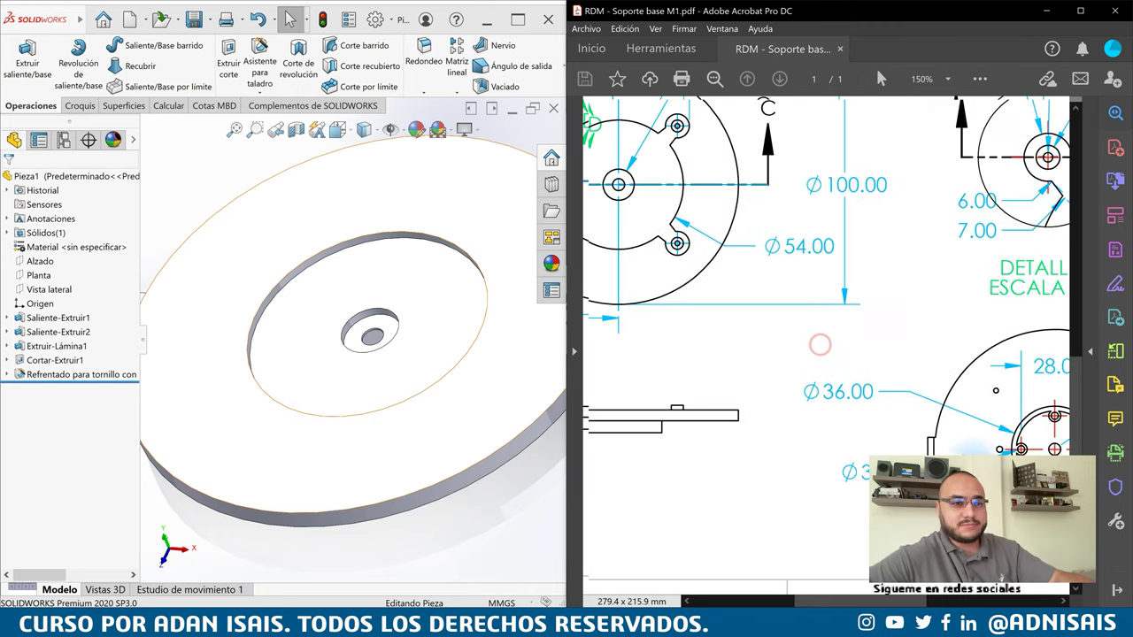
{"action": "left_click_drag", "start_coordinate": [824, 332], "coordinate": [881, 376]}
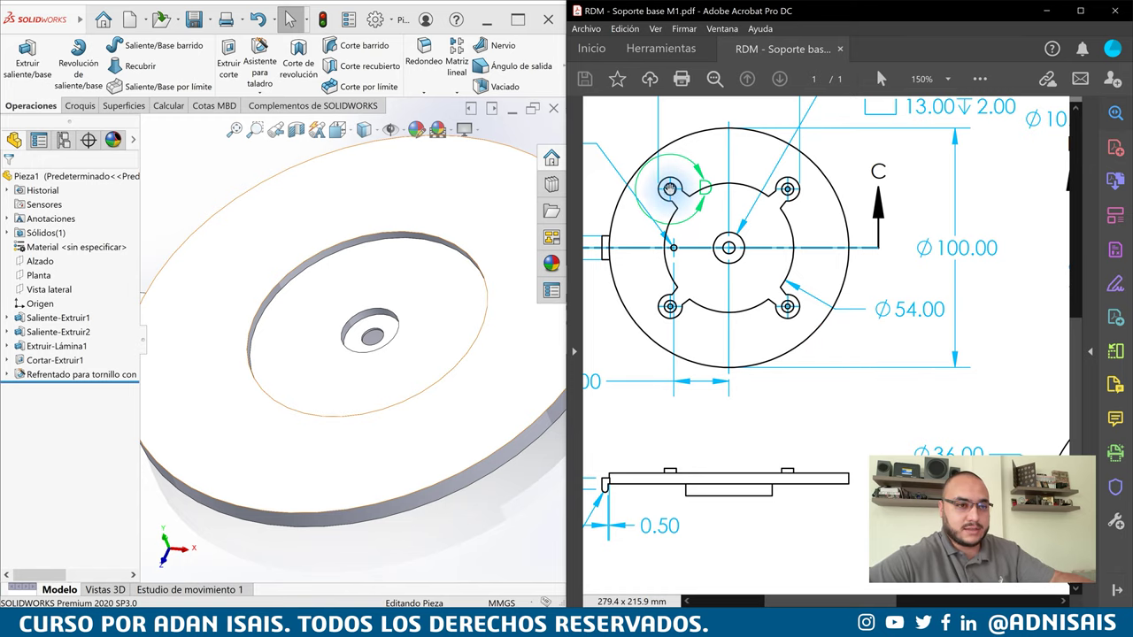
{"action": "scroll", "coordinate": [671, 189], "scroll_direction": "up", "scroll_amount": 3}
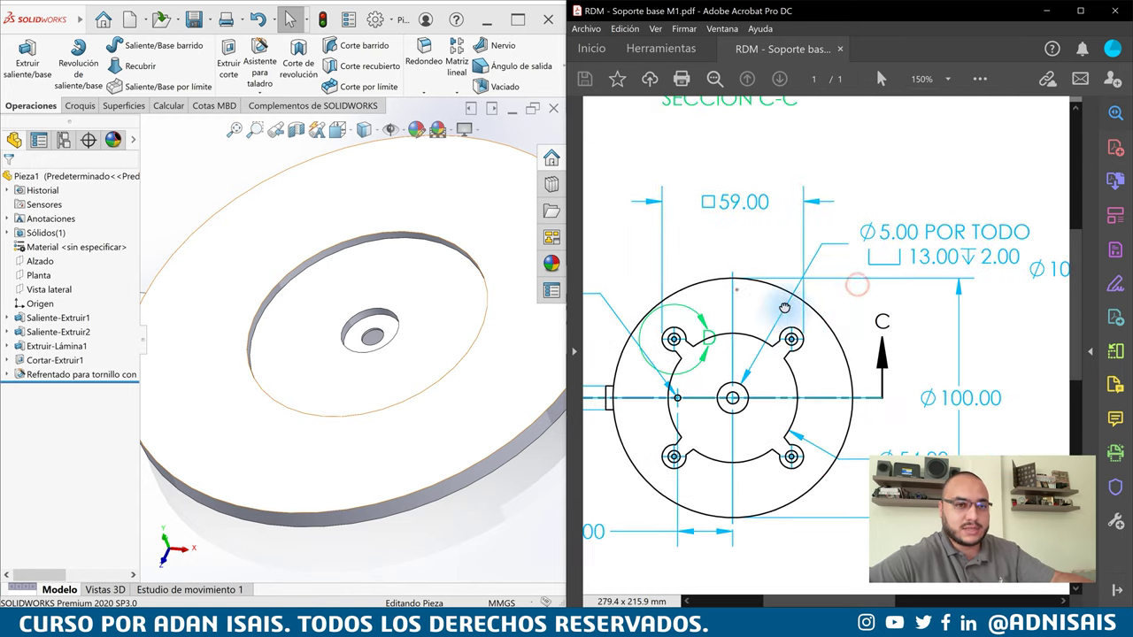
{"action": "left_click_drag", "start_coordinate": [737, 289], "coordinate": [882, 440]}
{"action": "scroll", "coordinate": [882, 440], "scroll_direction": "right", "scroll_amount": 5}
{"action": "left_click_drag", "start_coordinate": [837, 280], "coordinate": [929, 231]}
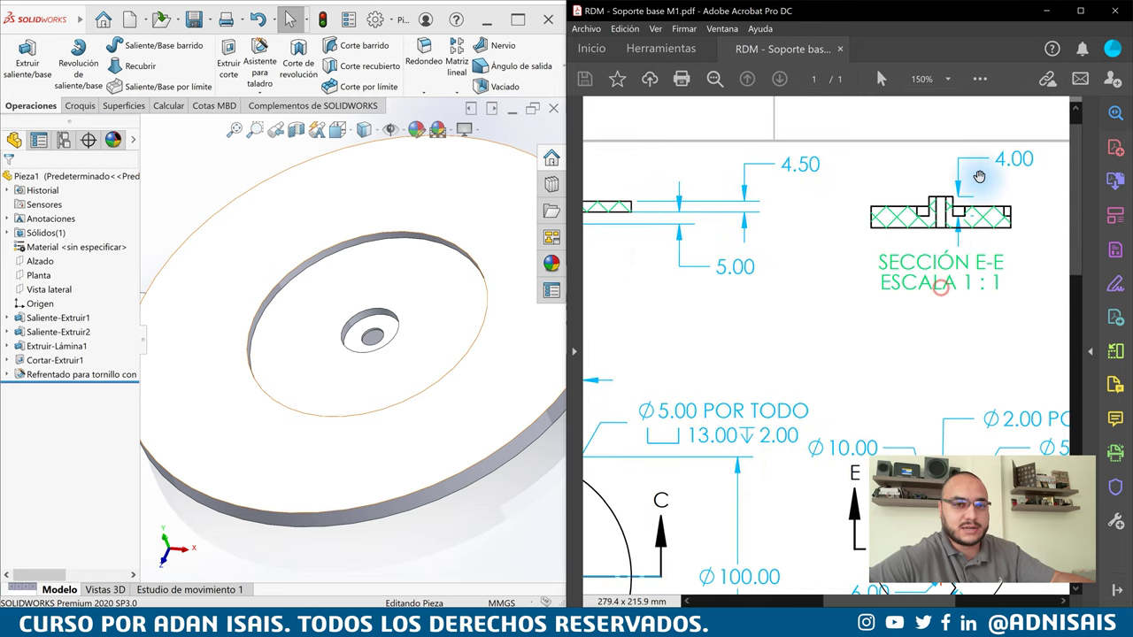
{"action": "scroll", "coordinate": [929, 231], "scroll_direction": "down", "scroll_amount": 3}
{"action": "scroll", "coordinate": [929, 231], "scroll_direction": "left", "scroll_amount": 3}
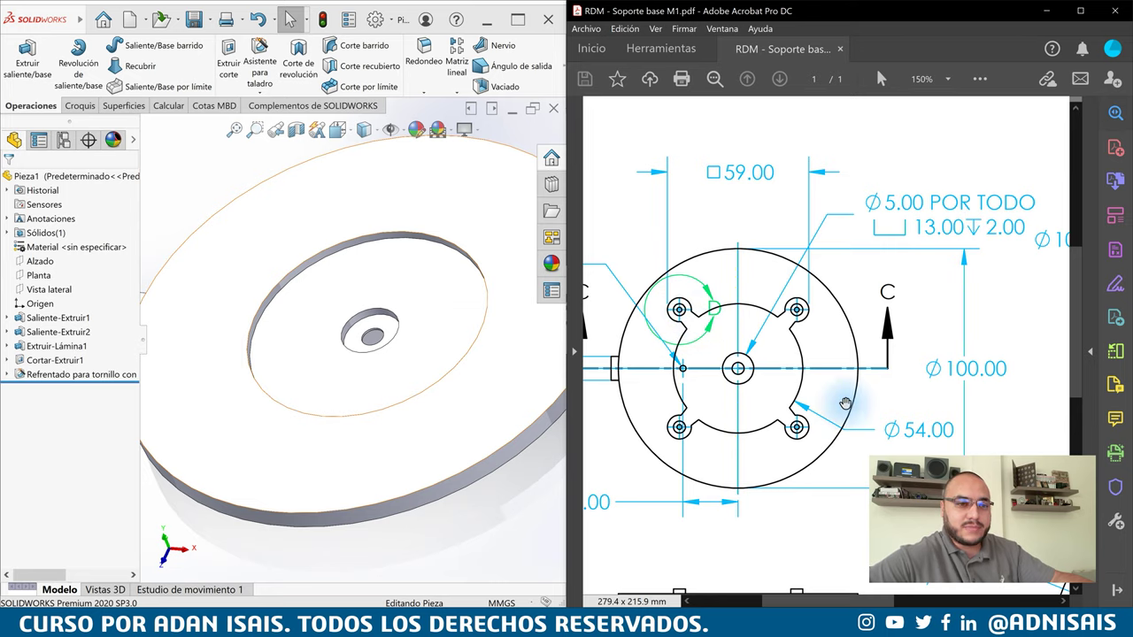
{"action": "scroll", "coordinate": [805, 316], "scroll_direction": "down", "scroll_amount": 3}
{"action": "scroll", "coordinate": [804, 316], "scroll_direction": "right", "scroll_amount": 3}
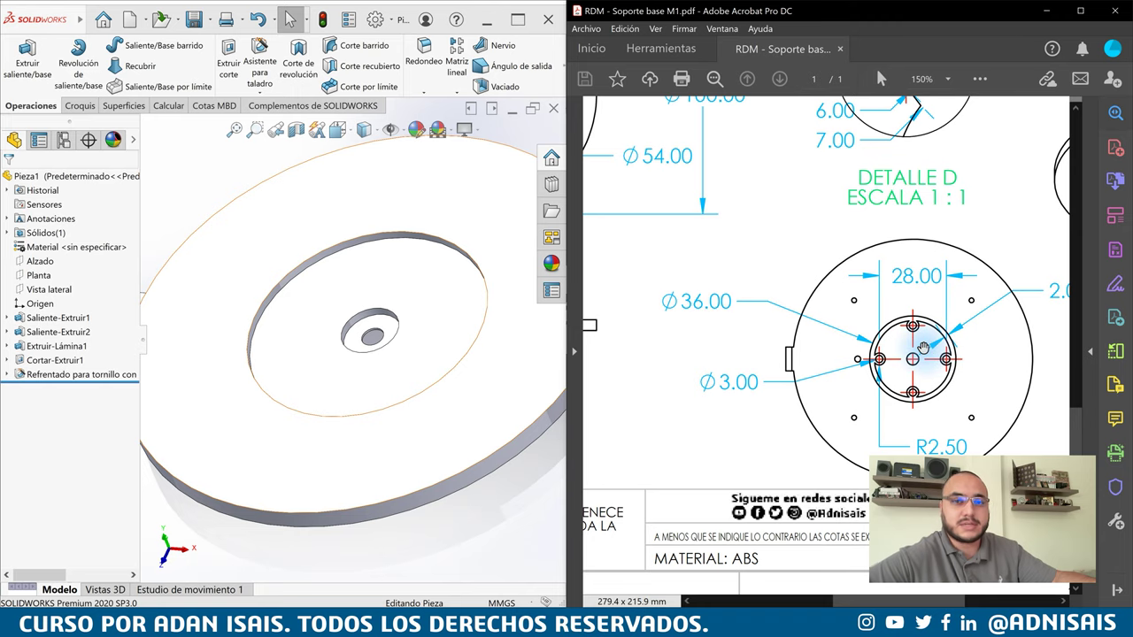
{"action": "left_click_drag", "start_coordinate": [832, 329], "coordinate": [1001, 363]}
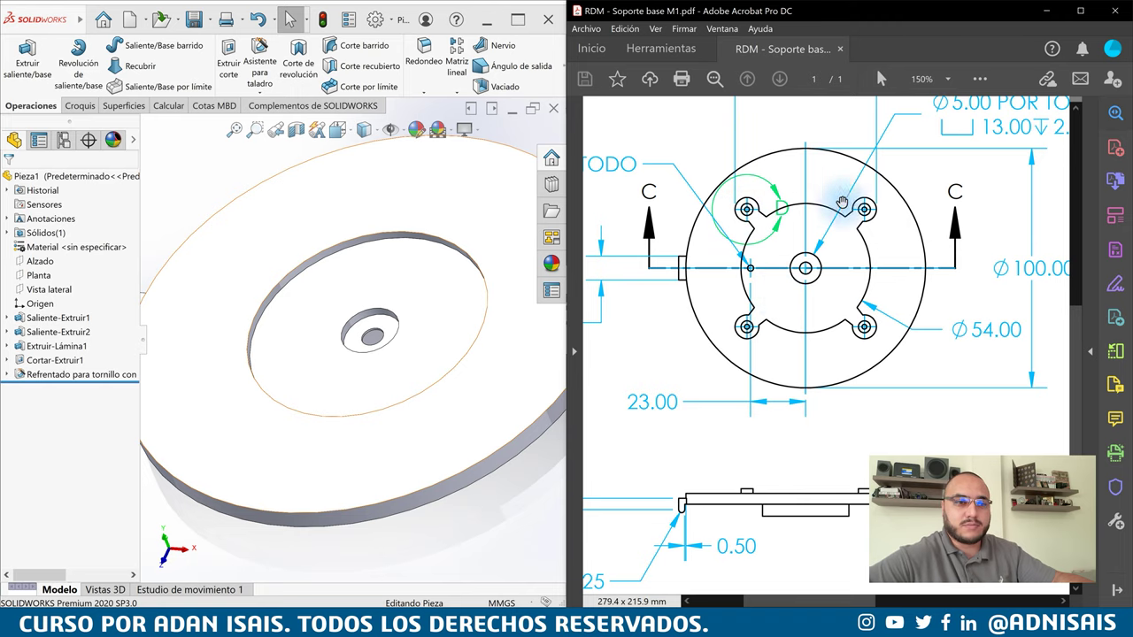
{"action": "scroll", "coordinate": [885, 232], "scroll_direction": "up", "scroll_amount": 1}
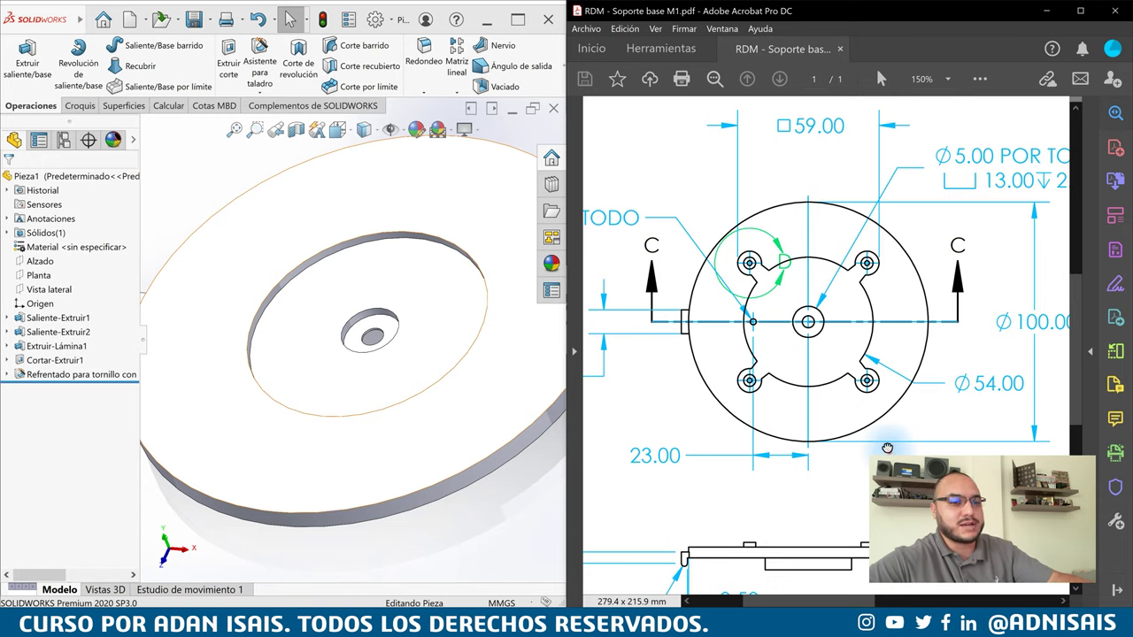
{"action": "scroll", "coordinate": [834, 374], "scroll_direction": "down", "scroll_amount": 3}
{"action": "scroll", "coordinate": [834, 375], "scroll_direction": "right", "scroll_amount": 2}
{"action": "scroll", "coordinate": [882, 393], "scroll_direction": "down", "scroll_amount": 1, "text": "ctrl"}
{"action": "scroll", "coordinate": [799, 354], "scroll_direction": "up", "scroll_amount": 1}
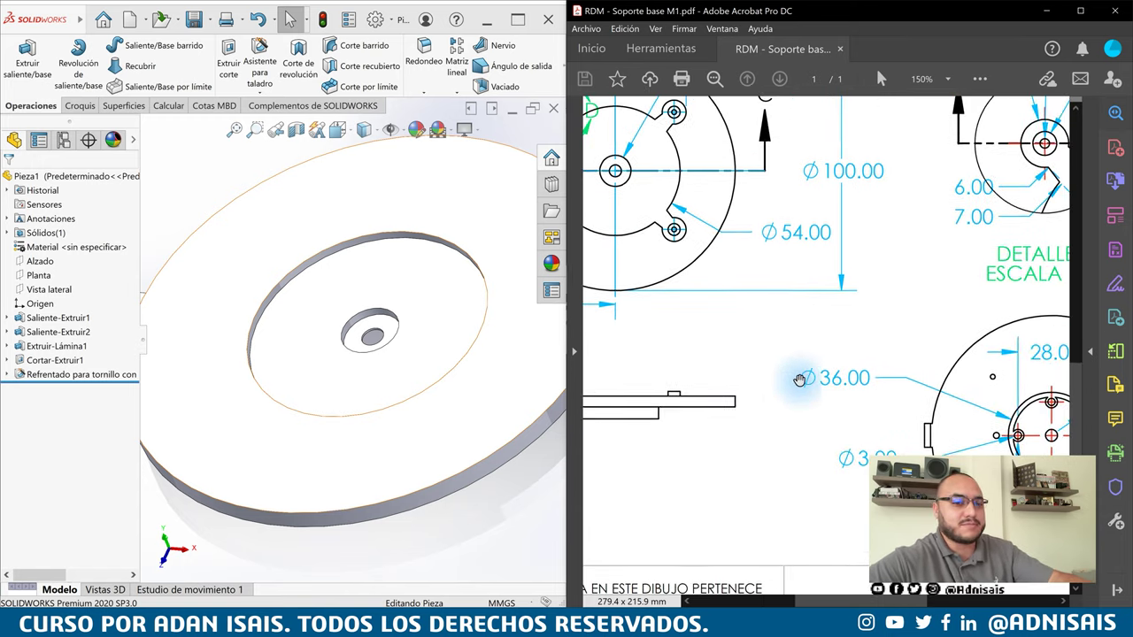
{"action": "scroll", "coordinate": [788, 363], "scroll_direction": "up", "scroll_amount": 1}
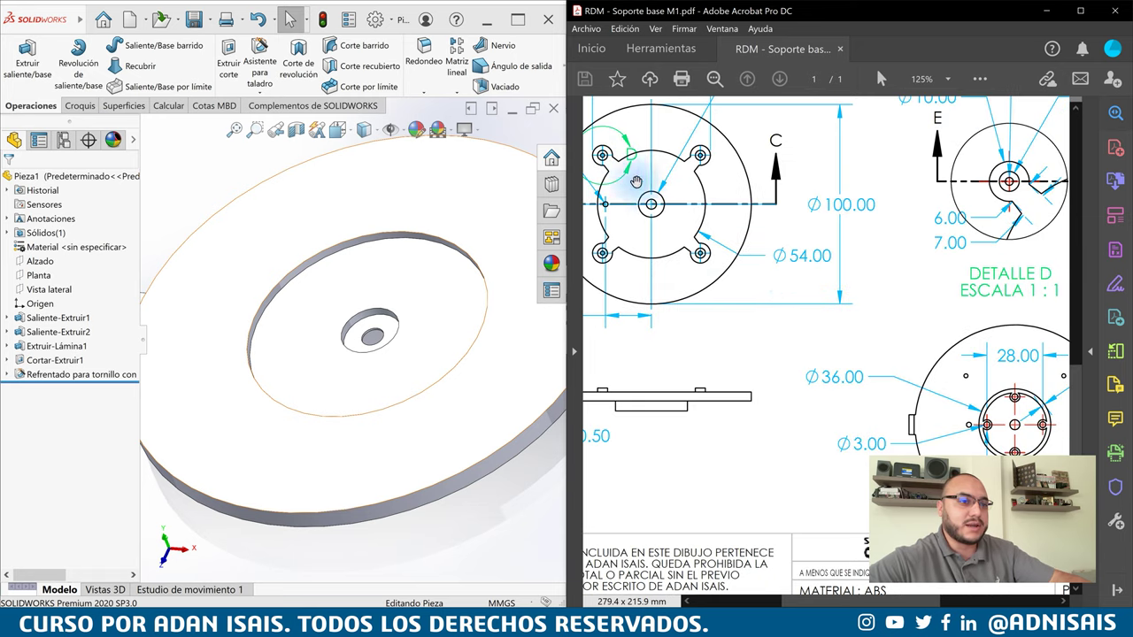
{"action": "left_click_drag", "start_coordinate": [641, 194], "coordinate": [703, 236]}
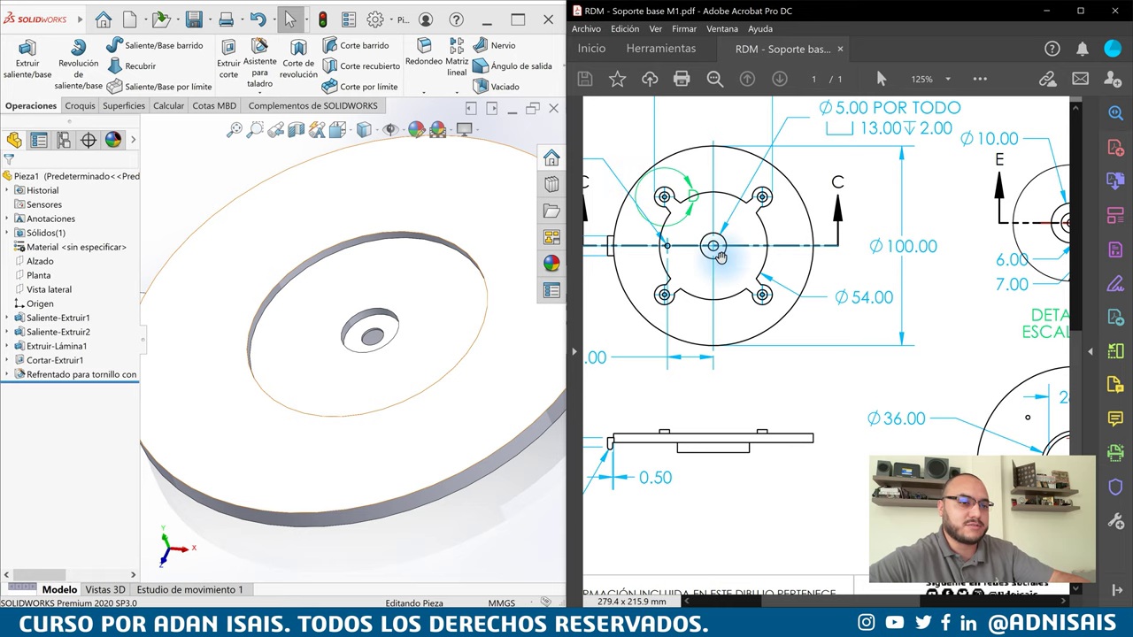
{"action": "scroll", "coordinate": [791, 324], "scroll_direction": "down", "scroll_amount": 2}
{"action": "scroll", "coordinate": [792, 324], "scroll_direction": "right", "scroll_amount": 3}
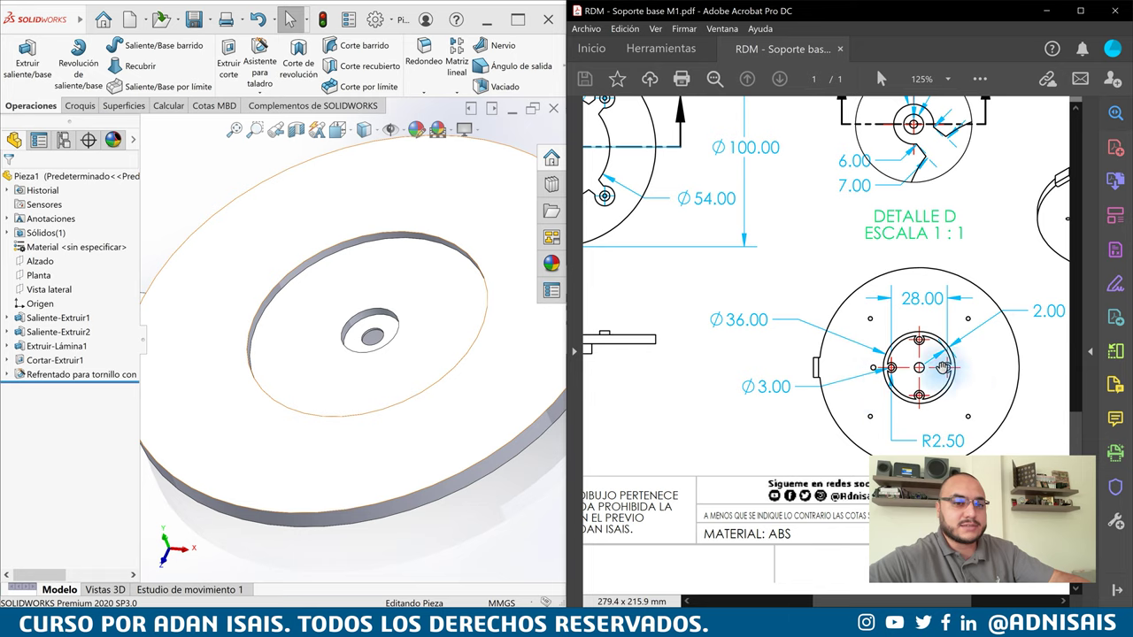
{"action": "left_click_drag", "start_coordinate": [855, 336], "coordinate": [956, 386]}
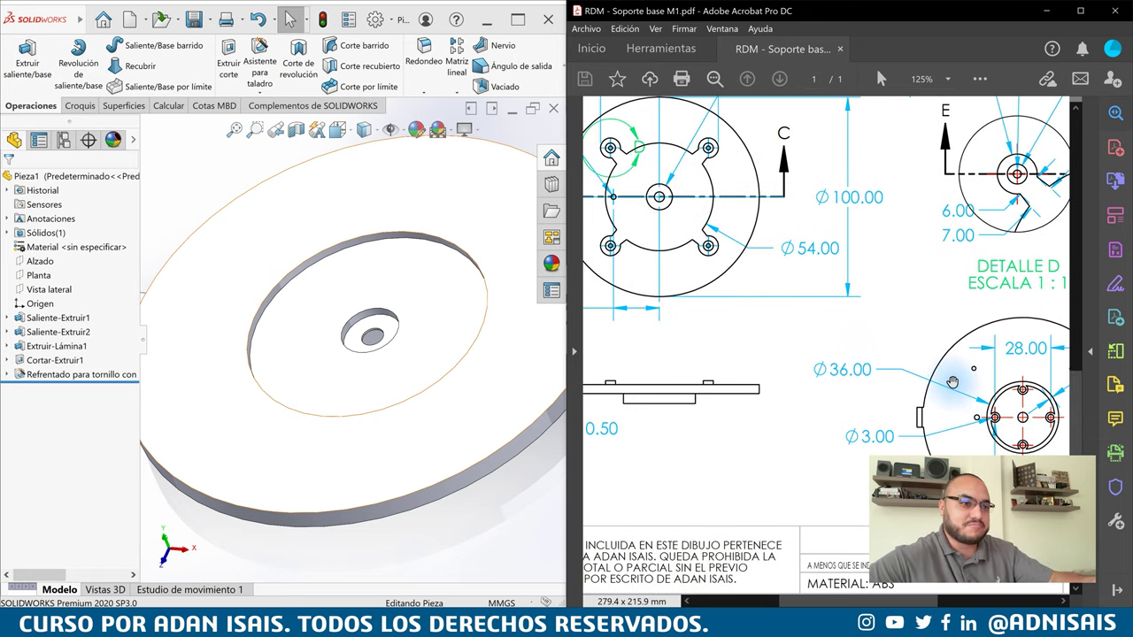
{"action": "left_click_drag", "start_coordinate": [857, 335], "coordinate": [892, 356]}
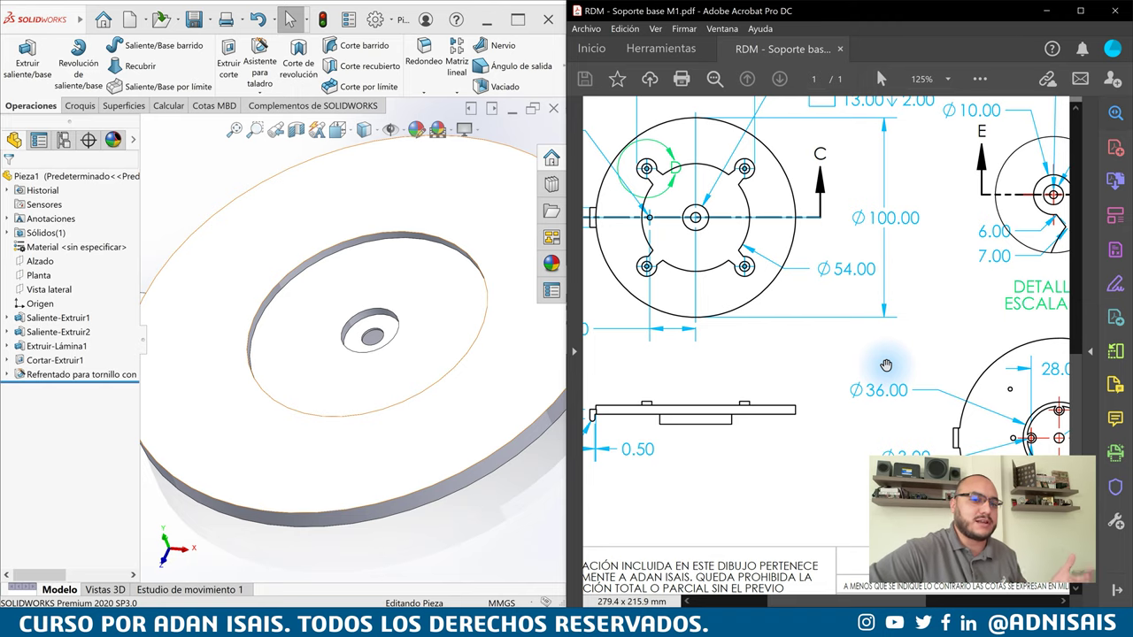
{"action": "mouse_move", "coordinate": [1029, 408]}
{"action": "left_mouse_down"}
{"action": "mouse_move", "coordinate": [850, 346]}
{"action": "mouse_move", "coordinate": [875, 369]}
{"action": "left_mouse_up"}
{"action": "scroll", "coordinate": [882, 356], "scroll_direction": "up", "scroll_amount": 2, "text": "ctrl"}
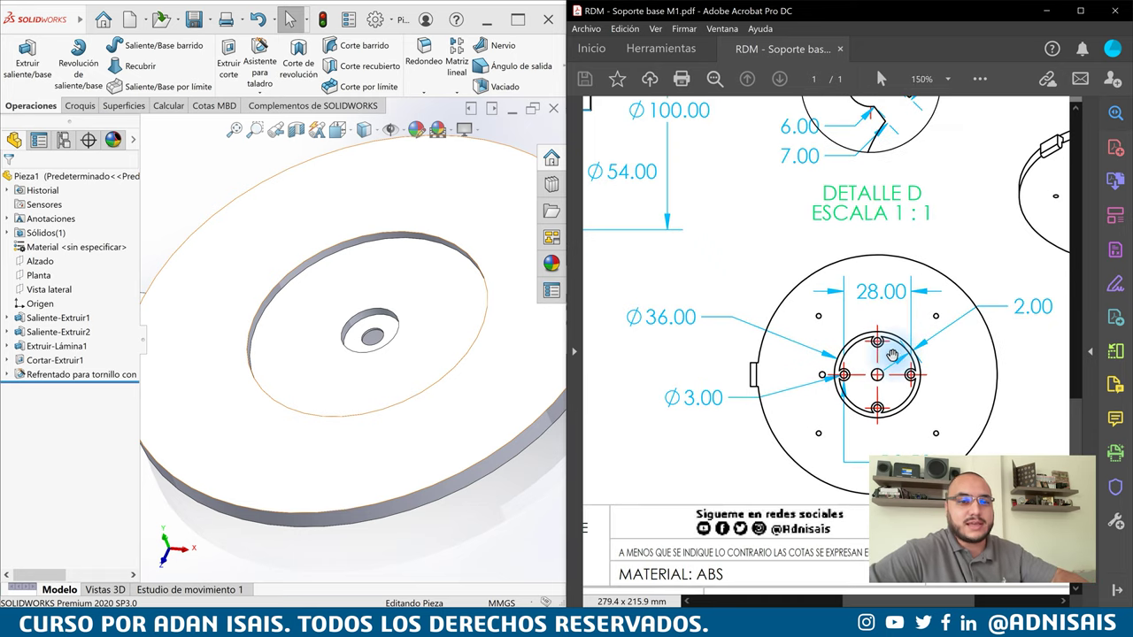
{"action": "scroll", "coordinate": [882, 356], "scroll_direction": "up", "scroll_amount": 2, "text": "ctrl"}
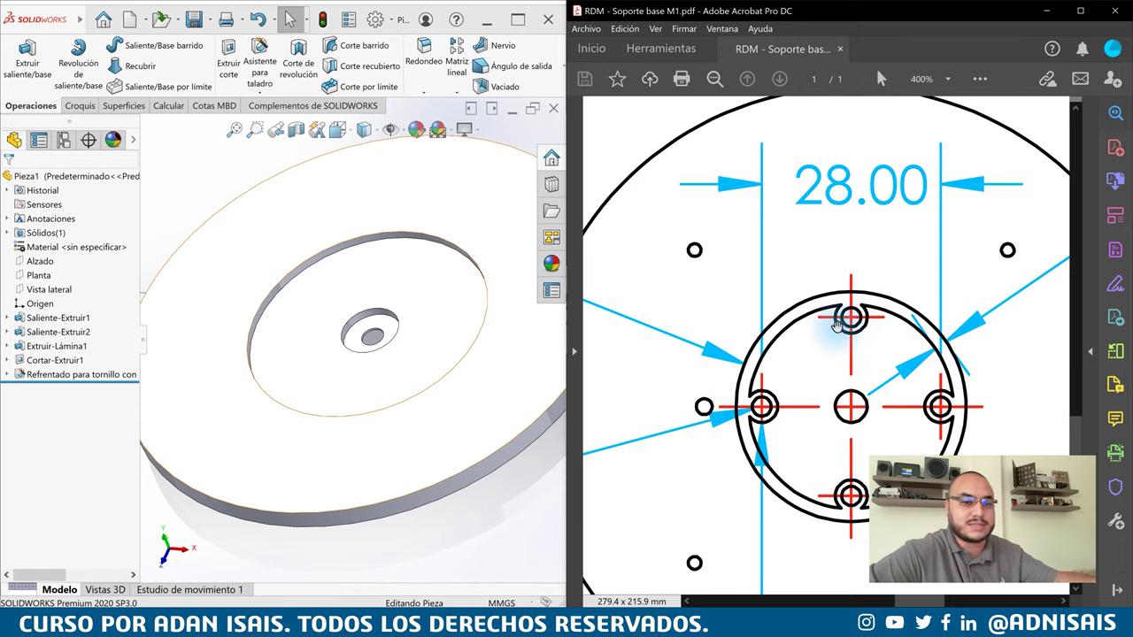
{"action": "scroll", "coordinate": [796, 328], "scroll_direction": "down", "scroll_amount": 2, "text": "ctrl"}
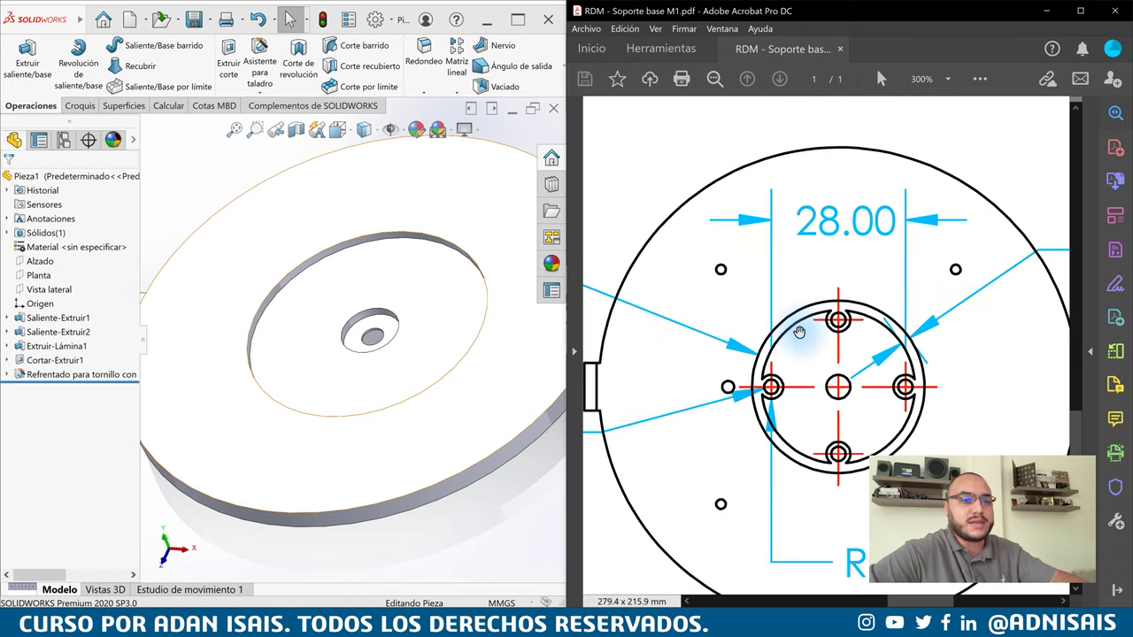
{"action": "left_click_drag", "start_coordinate": [829, 270], "coordinate": [956, 368]}
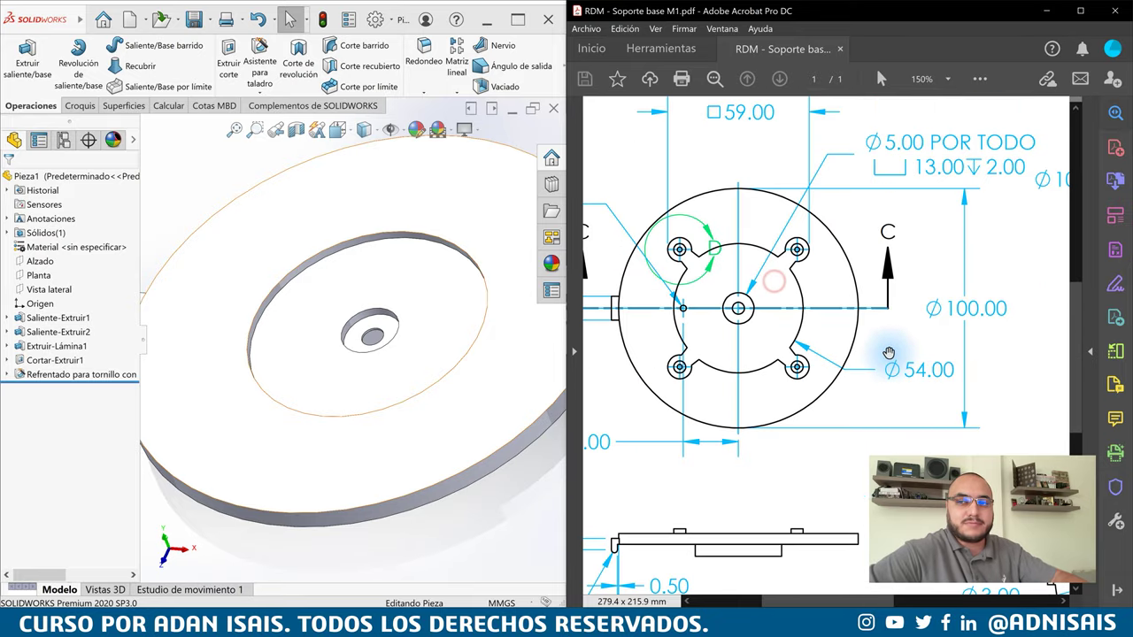
{"action": "scroll", "coordinate": [890, 399], "scroll_direction": "down", "scroll_amount": 1, "text": "ctrl"}
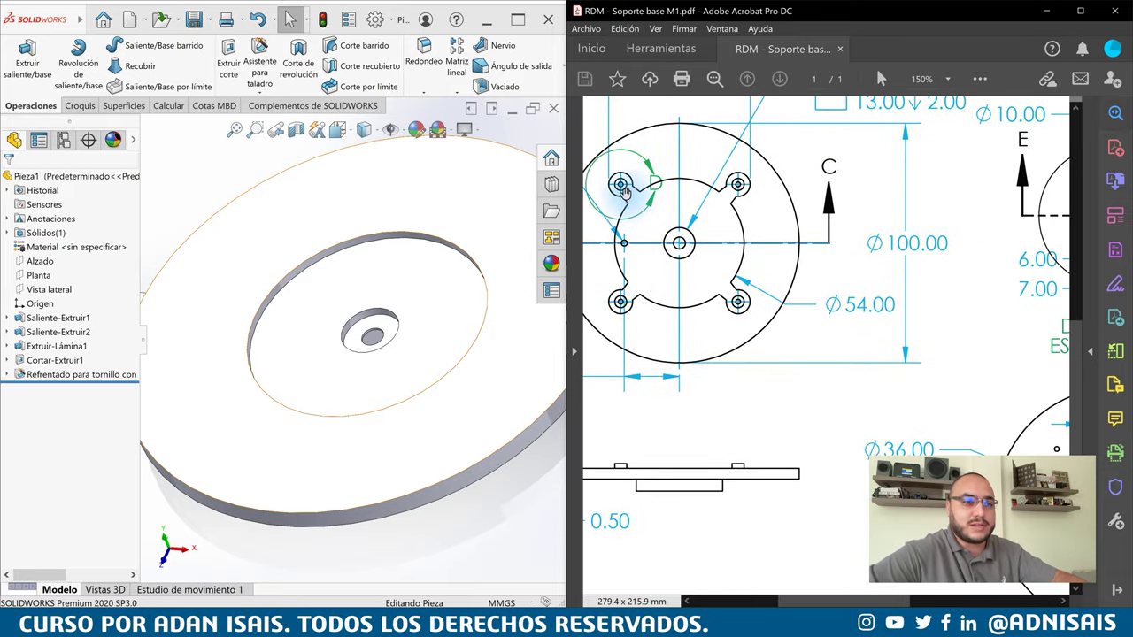
{"action": "left_click_drag", "start_coordinate": [624, 175], "coordinate": [674, 184]}
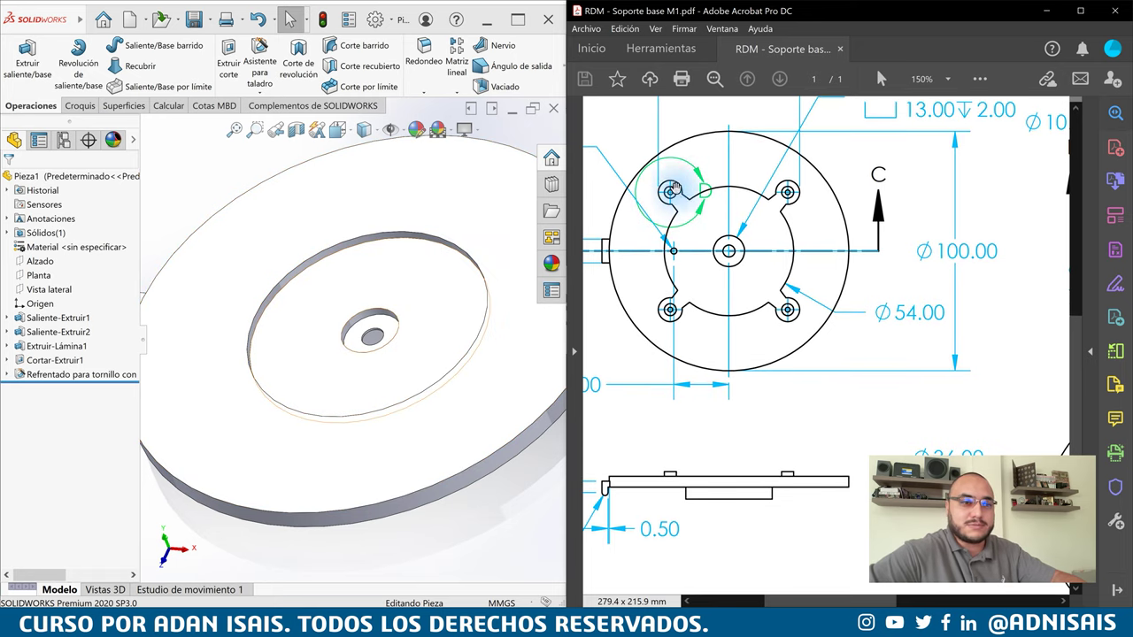
{"action": "scroll", "coordinate": [668, 310], "scroll_direction": "down", "scroll_amount": 2}
{"action": "scroll", "coordinate": [668, 310], "scroll_direction": "right", "scroll_amount": 3}
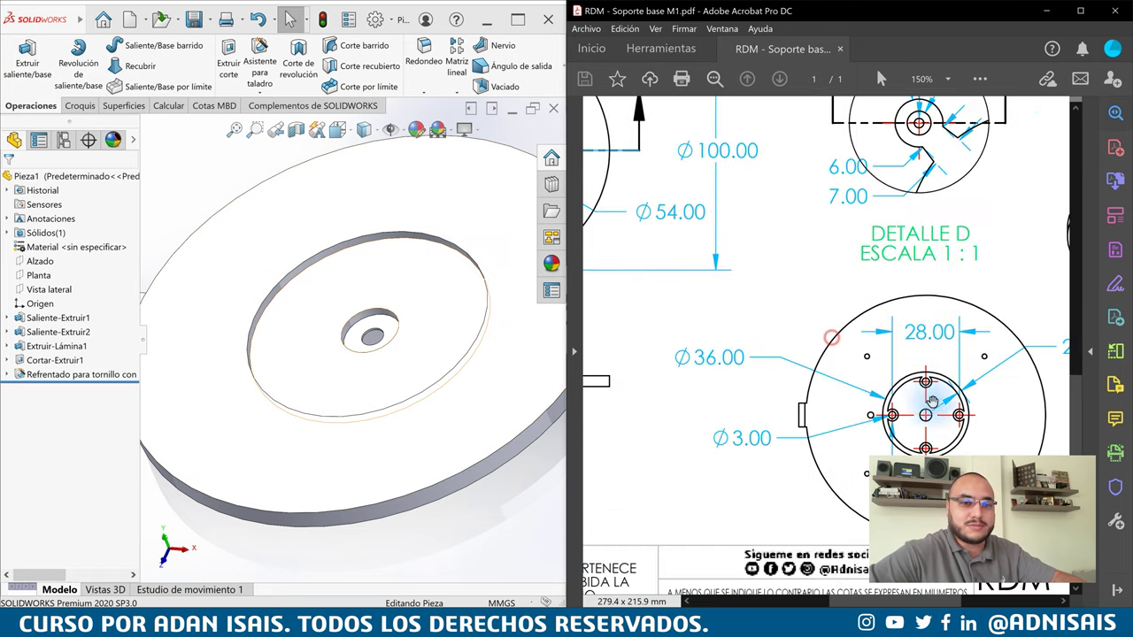
{"action": "scroll", "coordinate": [781, 314], "scroll_direction": "up", "scroll_amount": 2}
{"action": "scroll", "coordinate": [781, 314], "scroll_direction": "left", "scroll_amount": 4}
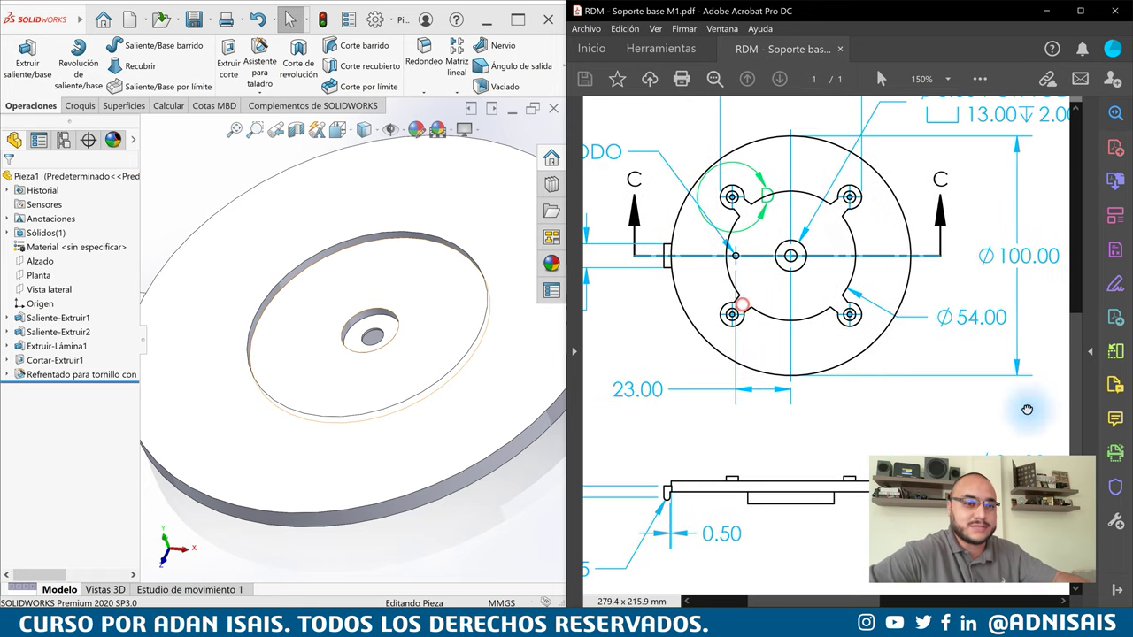
{"action": "left_click_drag", "start_coordinate": [848, 367], "coordinate": [867, 385]}
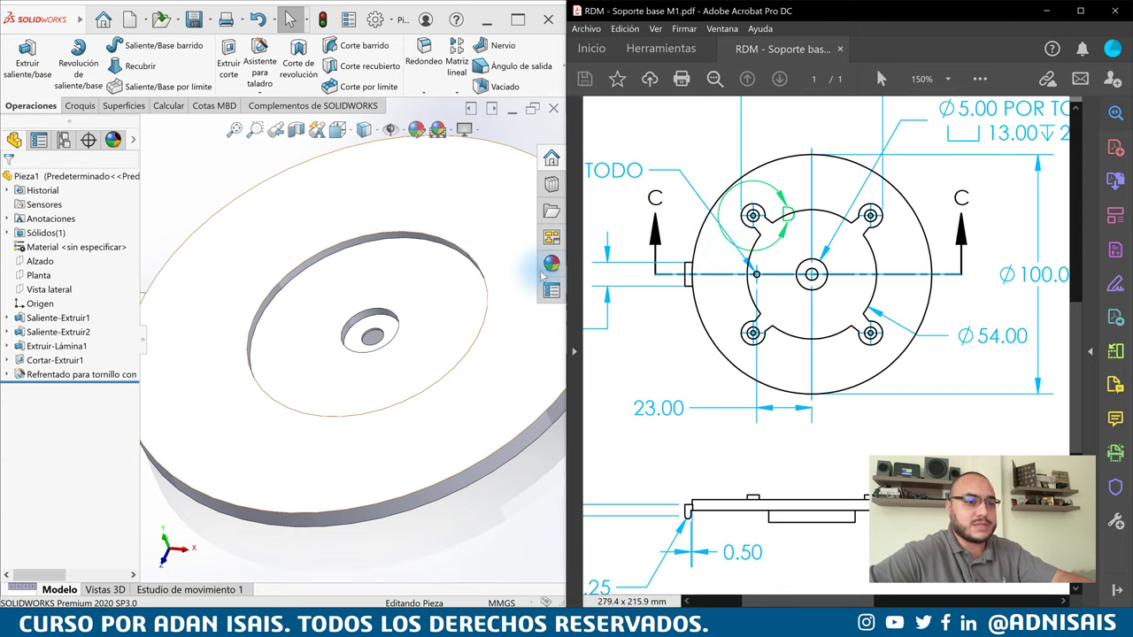
Select the floor of the Ø54 recess and start a new sketch on it
{"action": "left_click", "coordinate": [336, 281]}
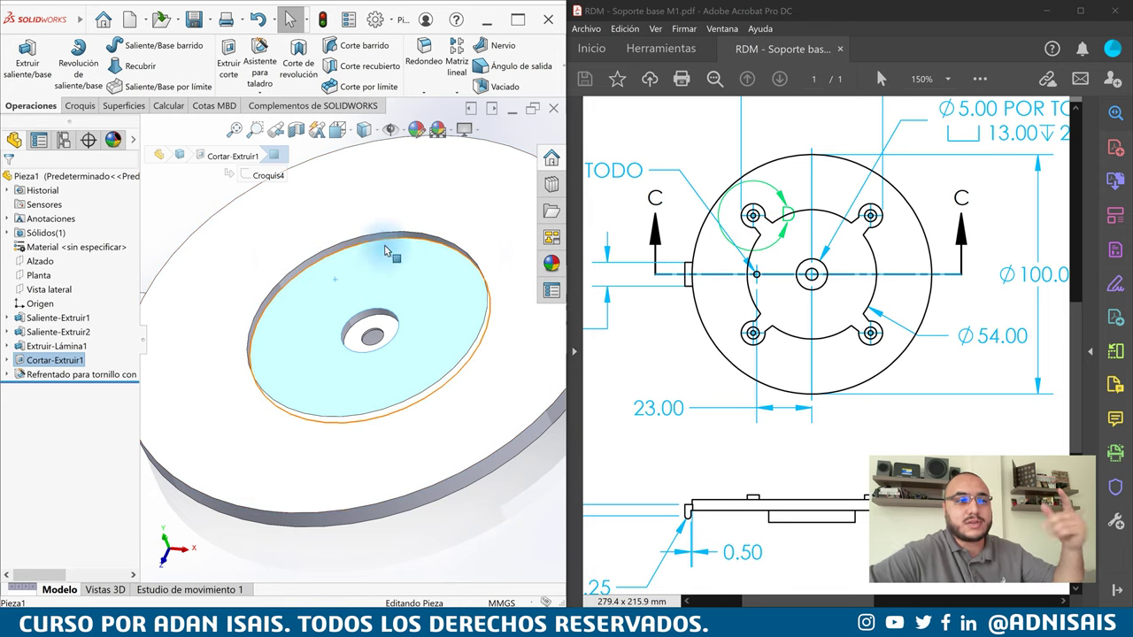
{"action": "left_click", "coordinate": [341, 221]}
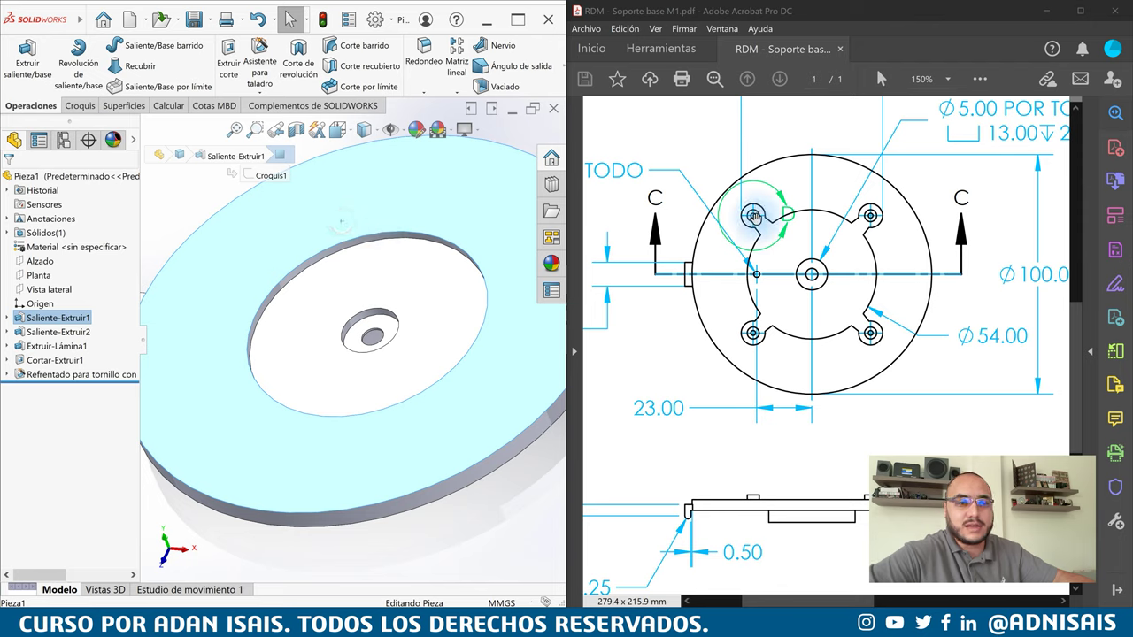
{"action": "left_click", "coordinate": [331, 275]}
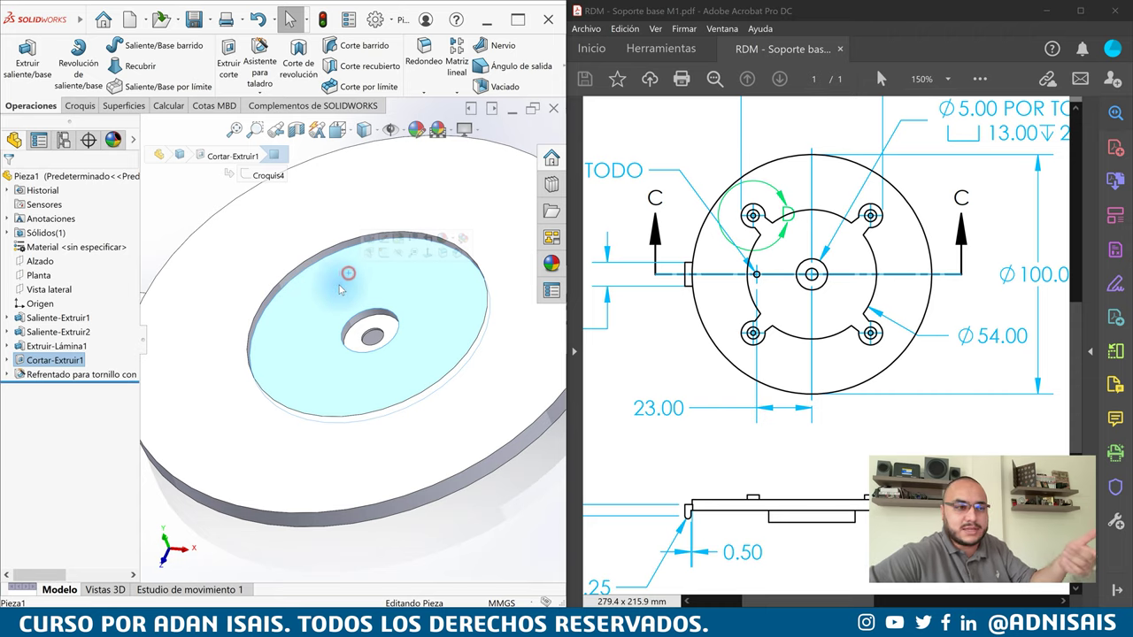
{"action": "left_click", "coordinate": [282, 254]}
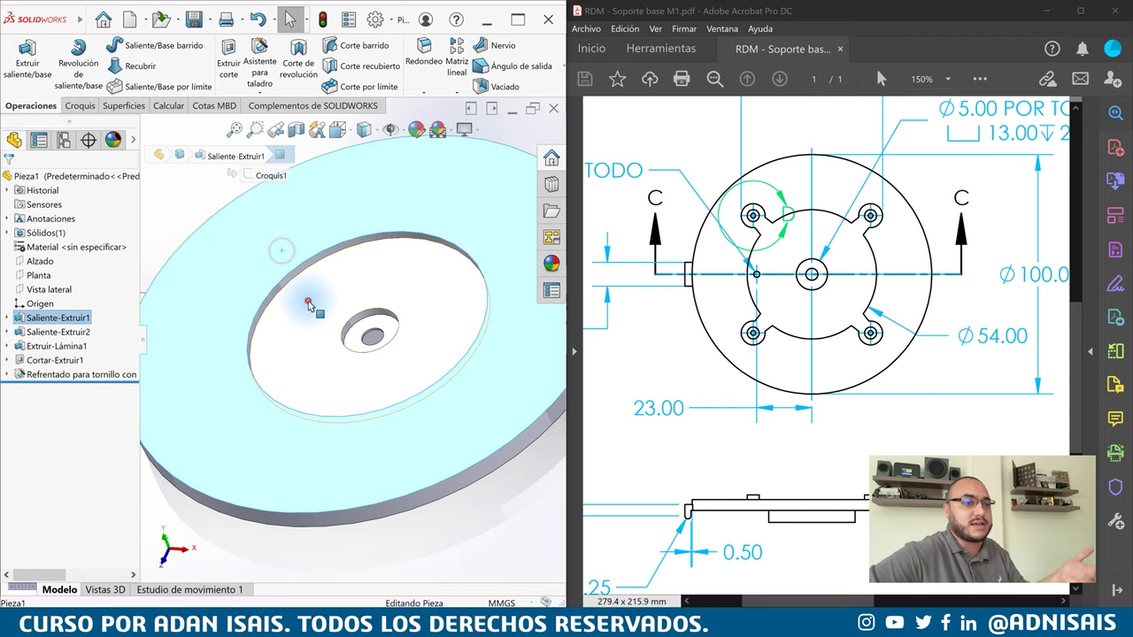
{"action": "left_click", "coordinate": [307, 300]}
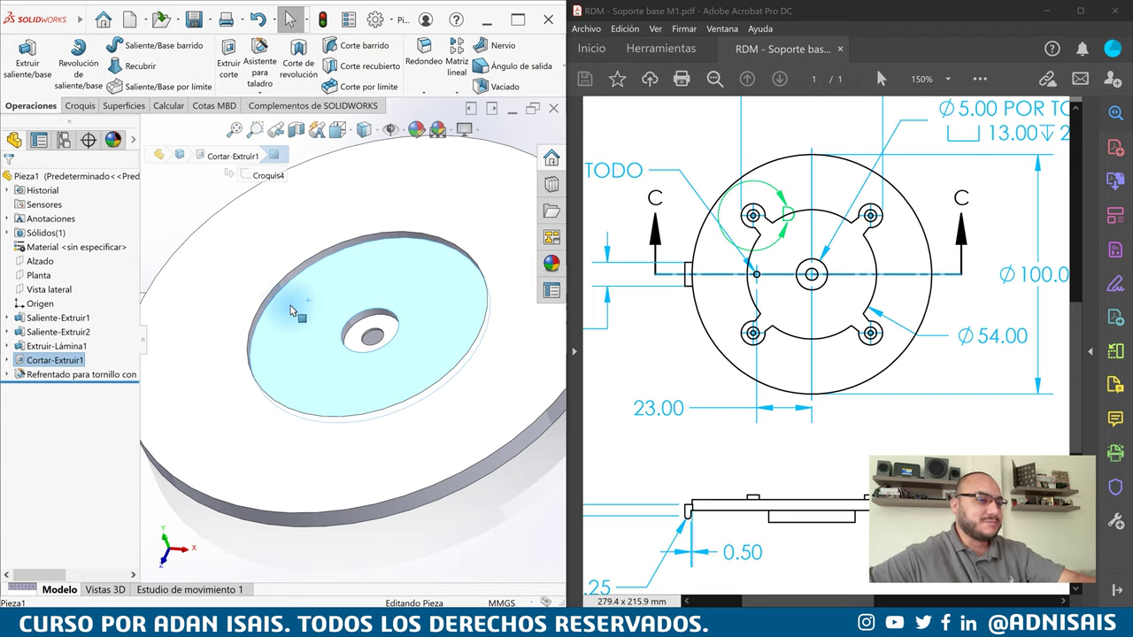
{"action": "left_click", "coordinate": [79, 105]}
Draw a horizontal and a slanted construction line from the sketch centre
{"action": "left_click", "coordinate": [18, 60]}
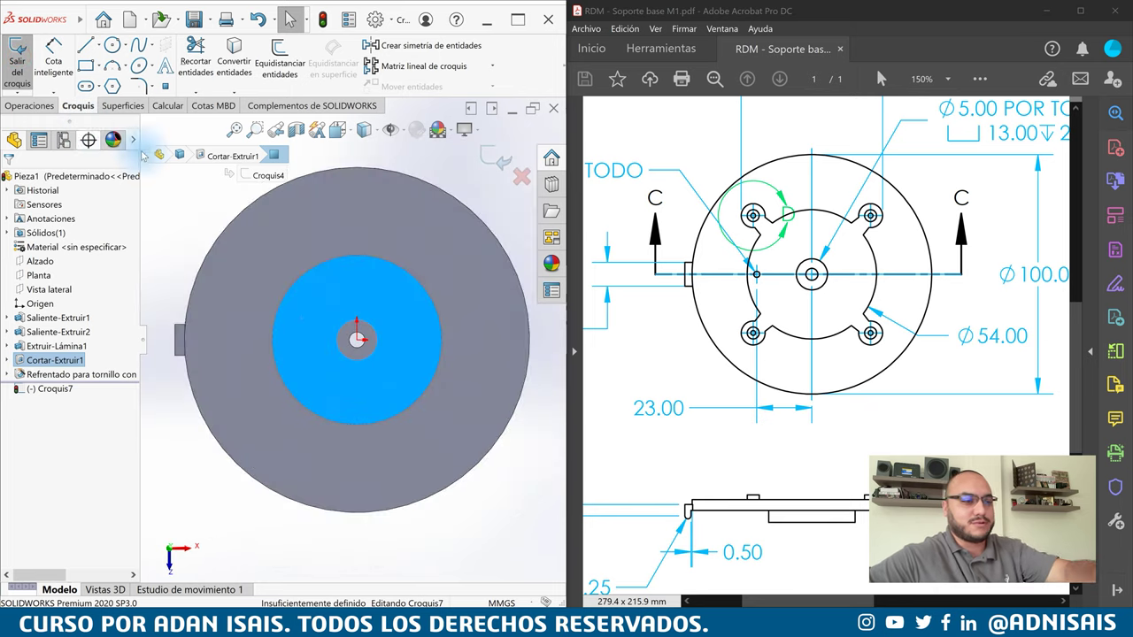
{"action": "left_click", "coordinate": [95, 49]}
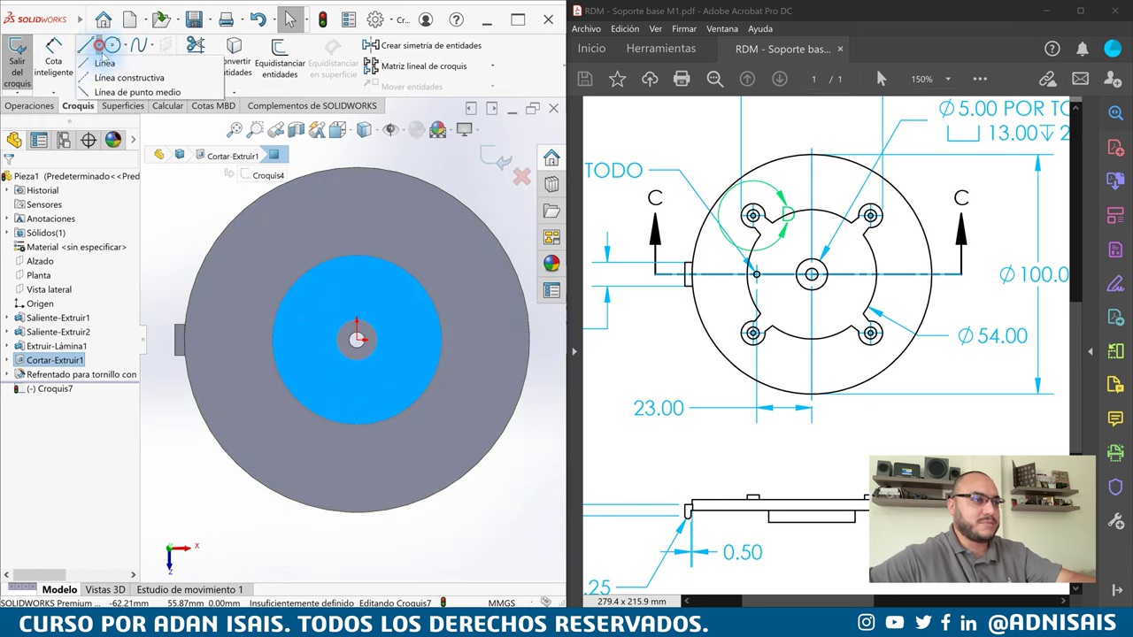
{"action": "left_click", "coordinate": [98, 78]}
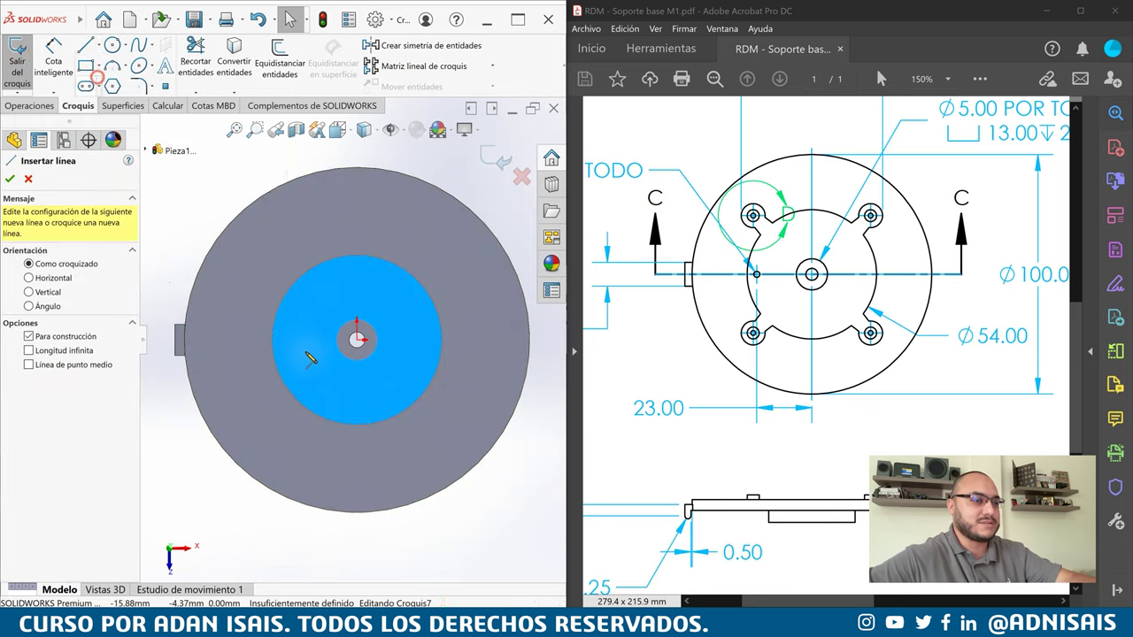
{"action": "scroll", "coordinate": [292, 352], "scroll_direction": "down", "scroll_amount": 2}
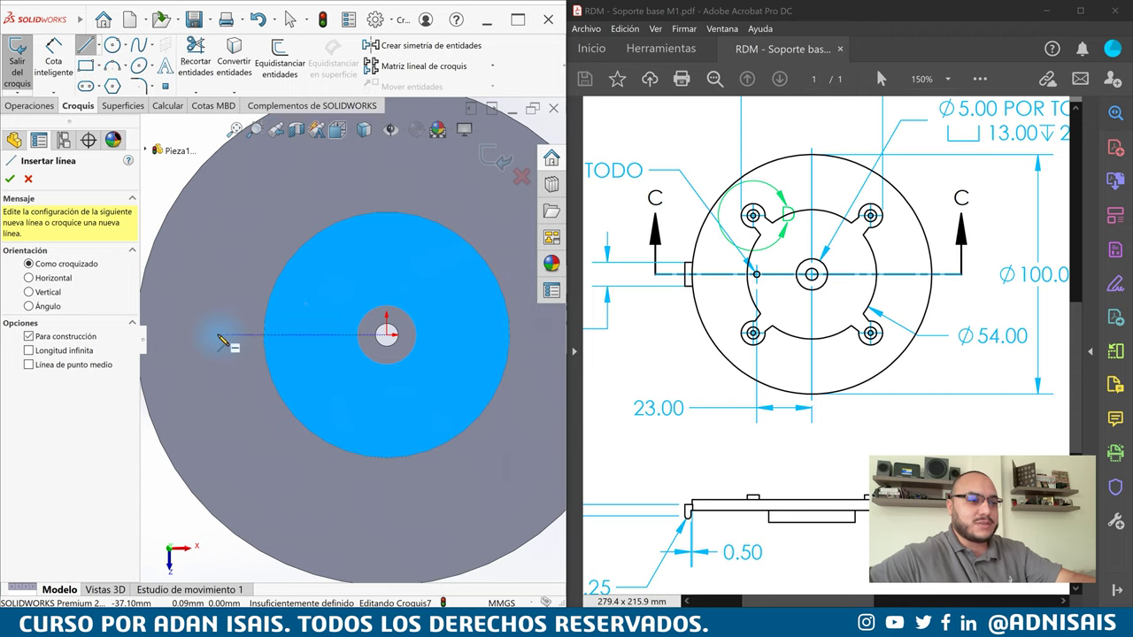
{"action": "mouse_move", "coordinate": [219, 336]}
{"action": "left_mouse_down"}
{"action": "mouse_move", "coordinate": [387, 335]}
{"action": "mouse_move", "coordinate": [389, 175]}
{"action": "left_mouse_up"}
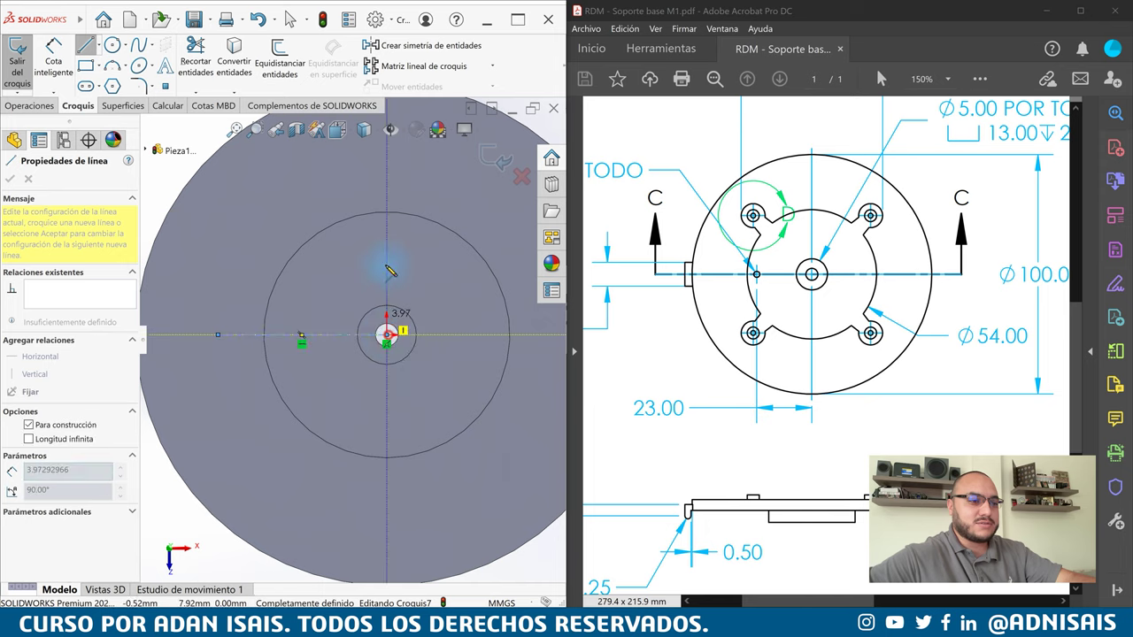
{"action": "key", "text": "Escape"}
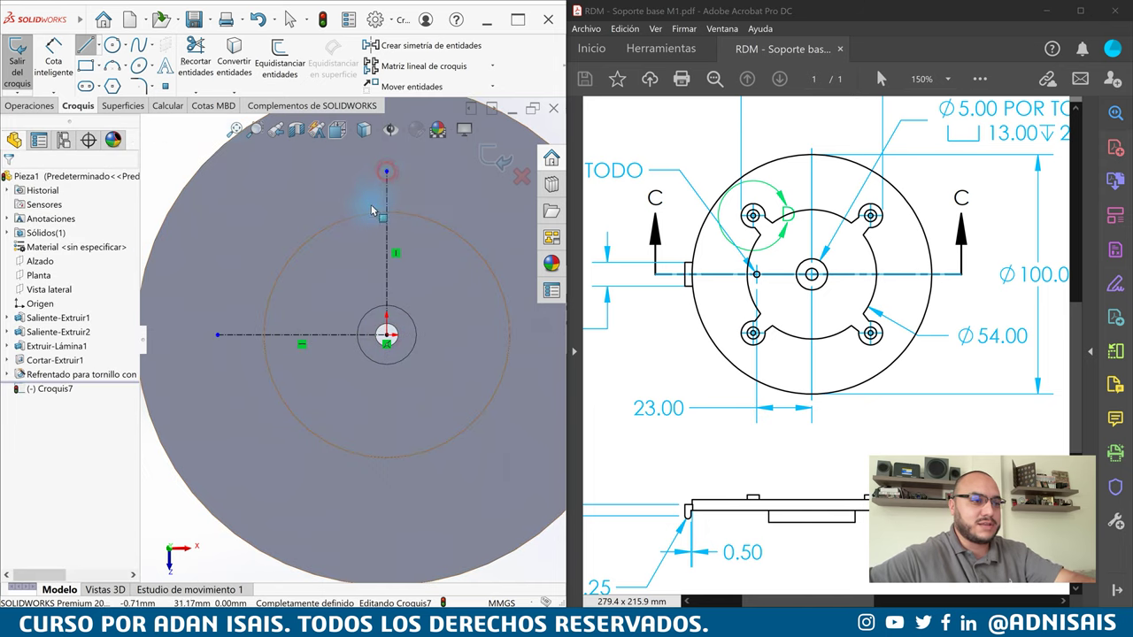
{"action": "left_click", "coordinate": [85, 45]}
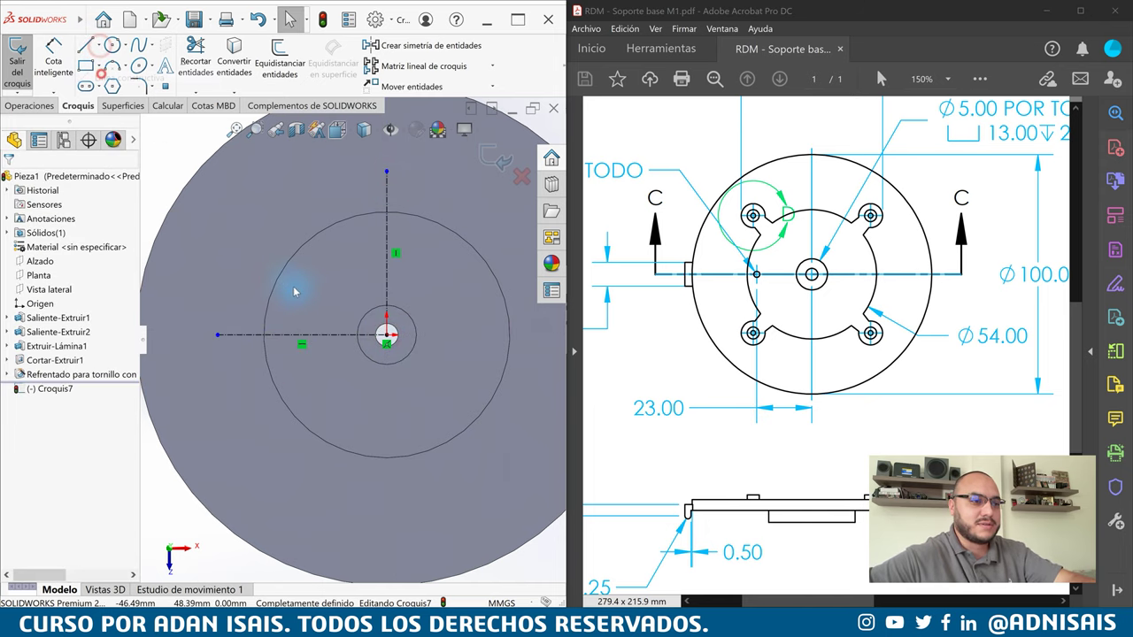
{"action": "left_click_drag", "start_coordinate": [388, 336], "coordinate": [238, 196]}
{"action": "key", "text": "Escape"}
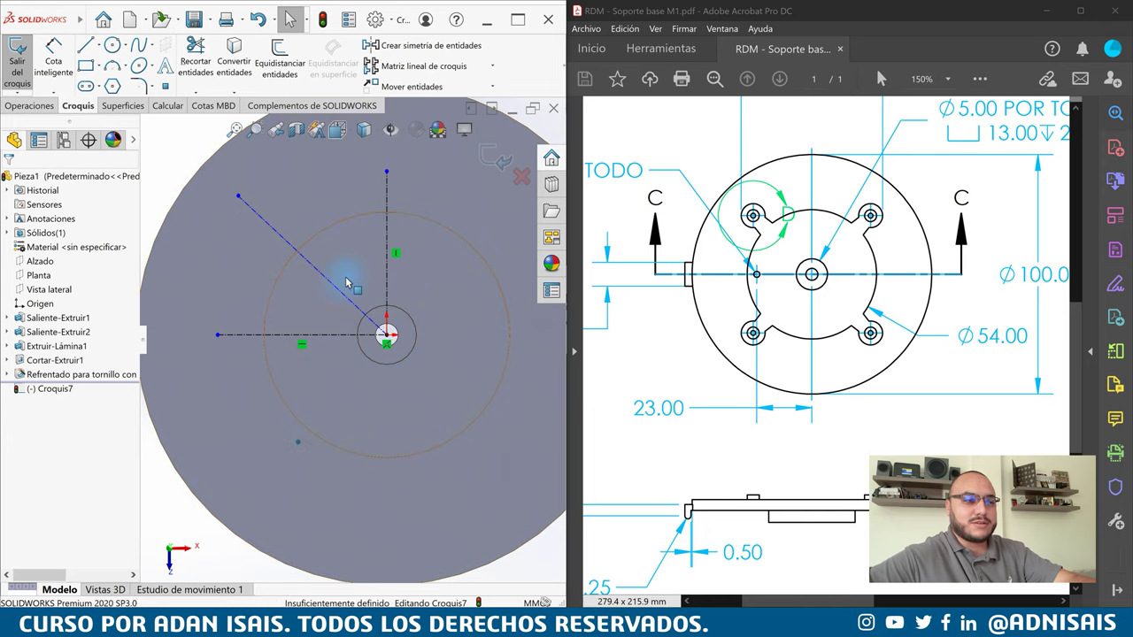
Dimension the slanted line at 45° from the horizontal centreline
{"action": "key", "text": "d"}
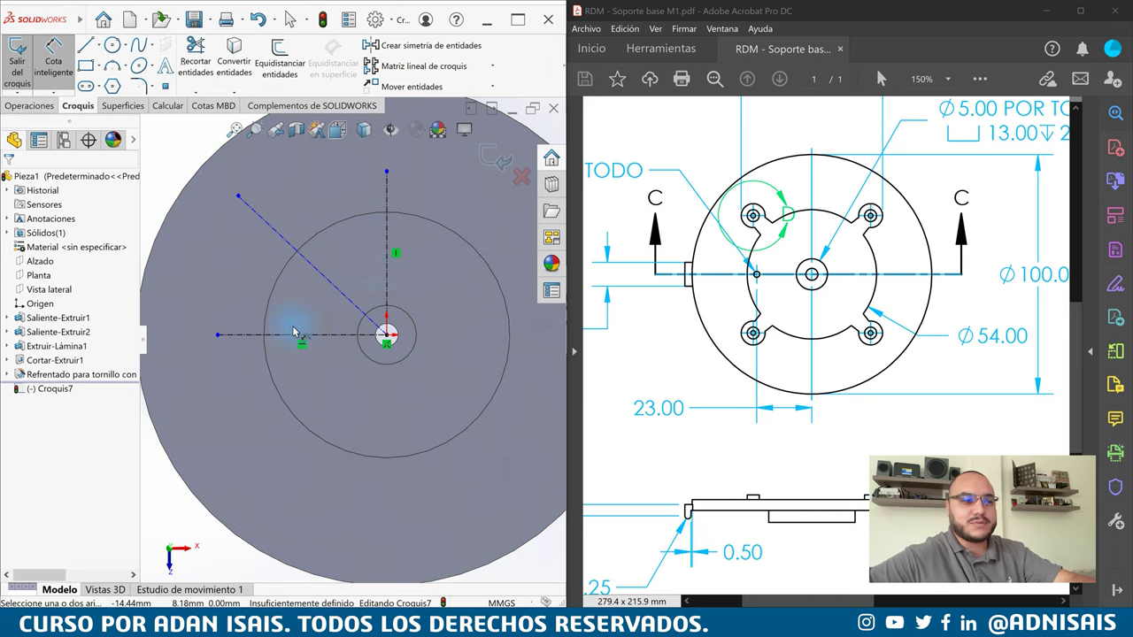
{"action": "left_click", "coordinate": [348, 303]}
{"action": "left_click", "coordinate": [339, 336]}
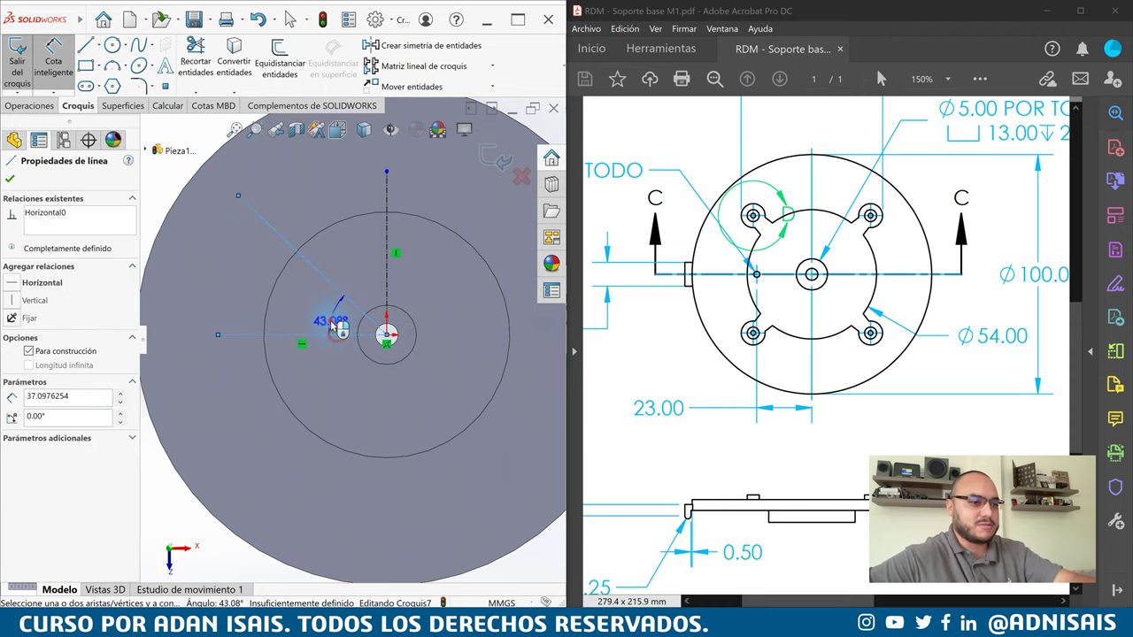
{"action": "left_click", "coordinate": [333, 326]}
{"action": "key", "text": "Return"}
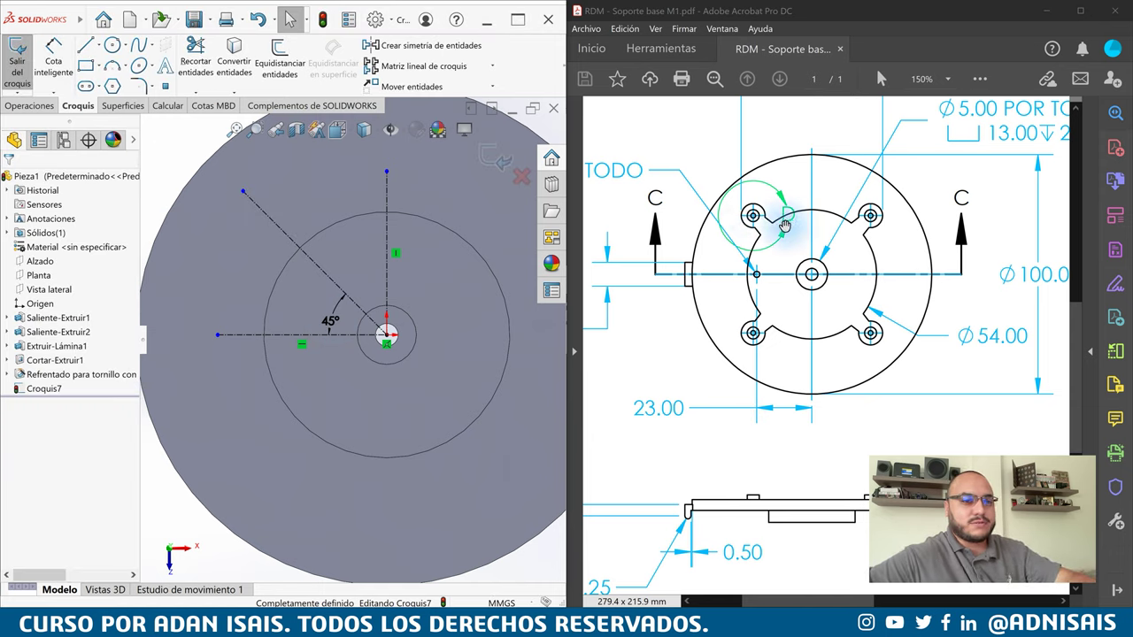
{"action": "scroll", "coordinate": [266, 222], "scroll_direction": "down", "scroll_amount": 2}
Draw a small circle on the 45° line and a line running down to it
{"action": "scroll", "coordinate": [243, 226], "scroll_direction": "down", "scroll_amount": 2}
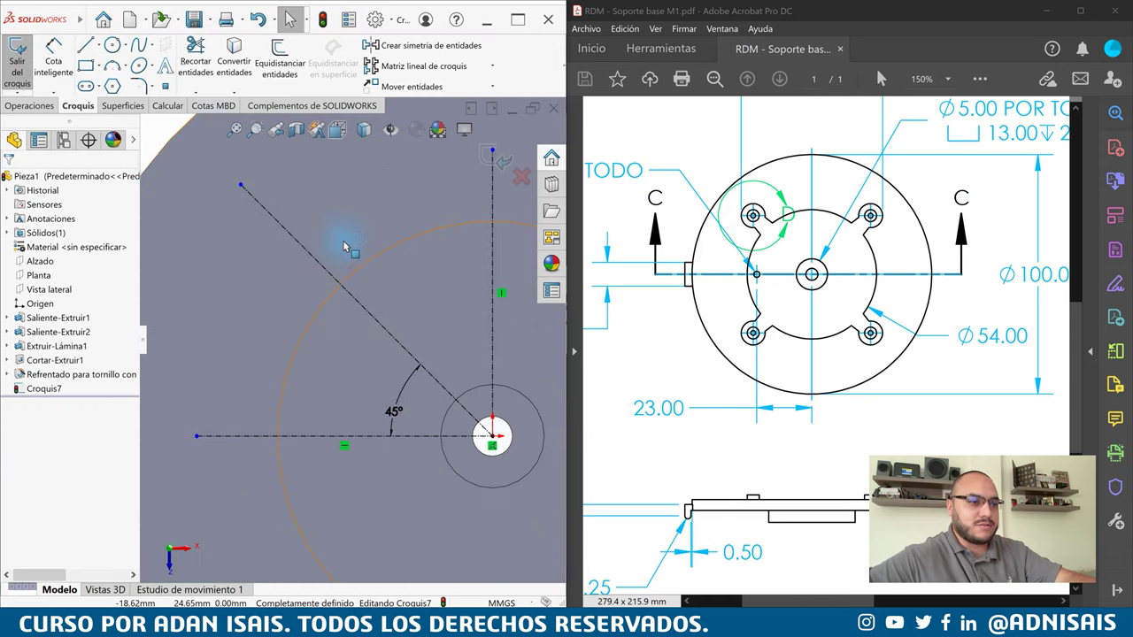
{"action": "left_click", "coordinate": [113, 44]}
{"action": "scroll", "coordinate": [321, 254], "scroll_direction": "down", "scroll_amount": 2}
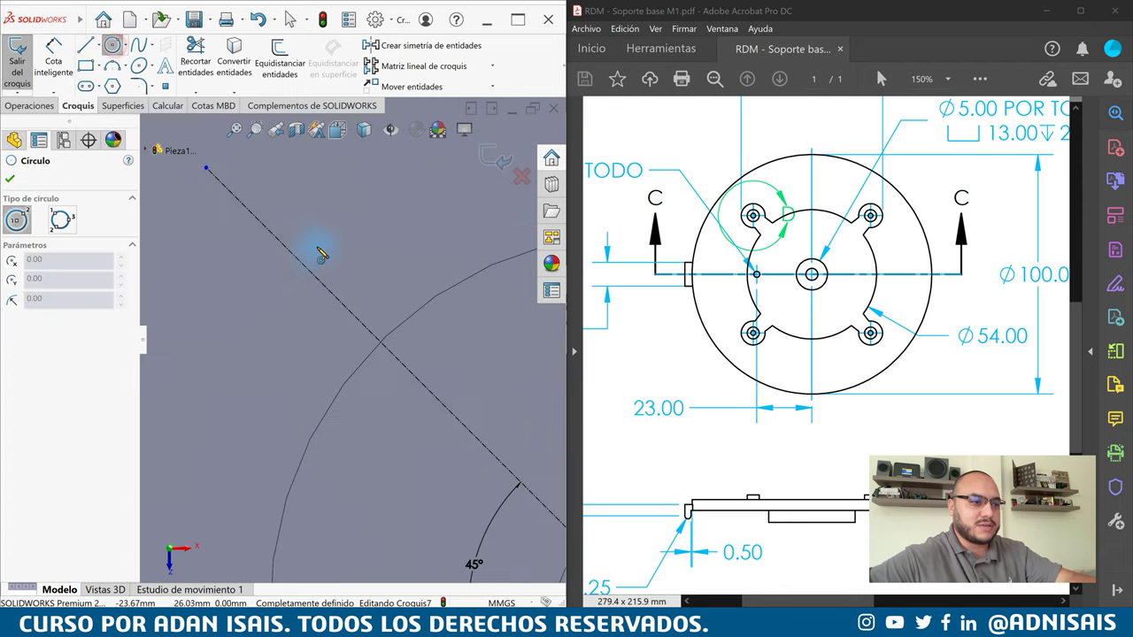
{"action": "left_click", "coordinate": [306, 268]}
{"action": "left_click", "coordinate": [339, 237]}
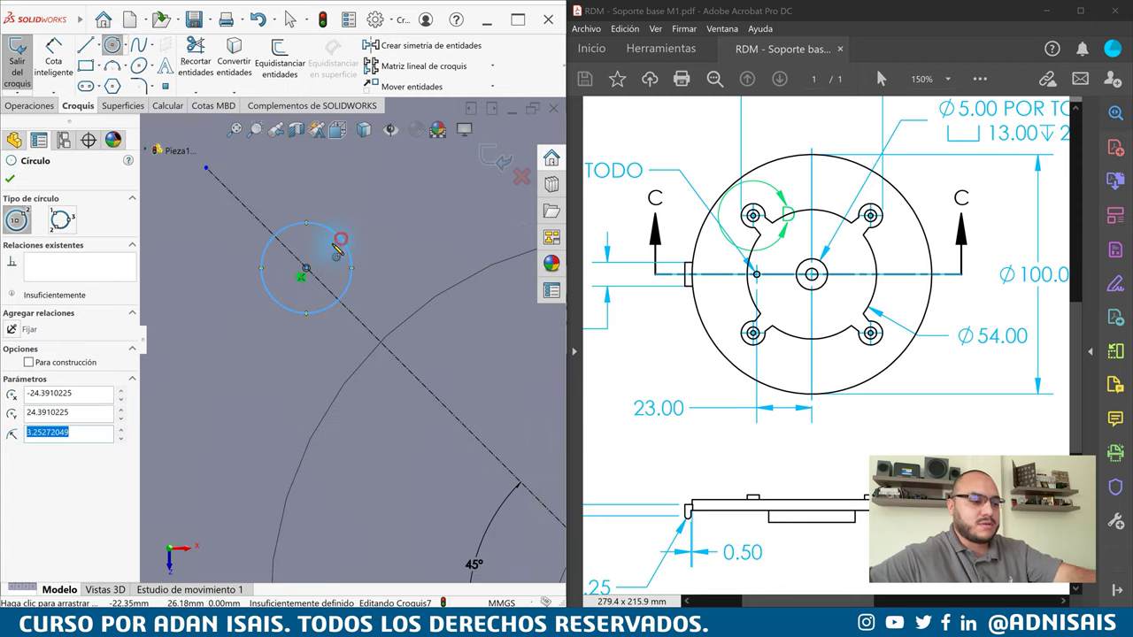
{"action": "key", "text": "Escape"}
{"action": "key", "text": "l"}
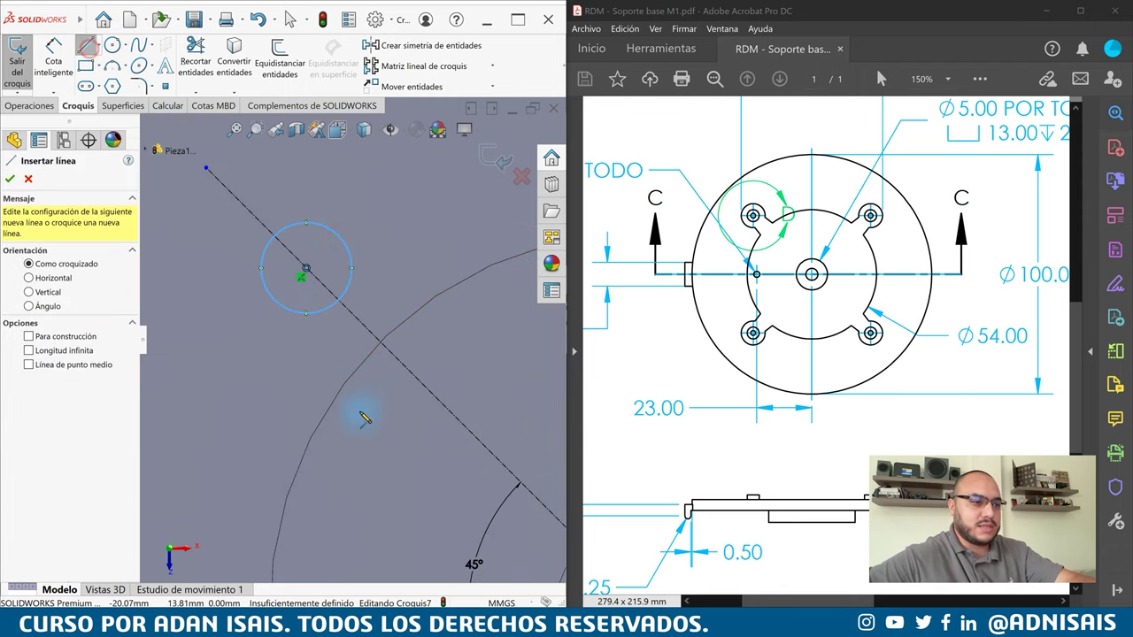
{"action": "left_click", "coordinate": [357, 409]}
{"action": "double_click", "coordinate": [307, 299]}
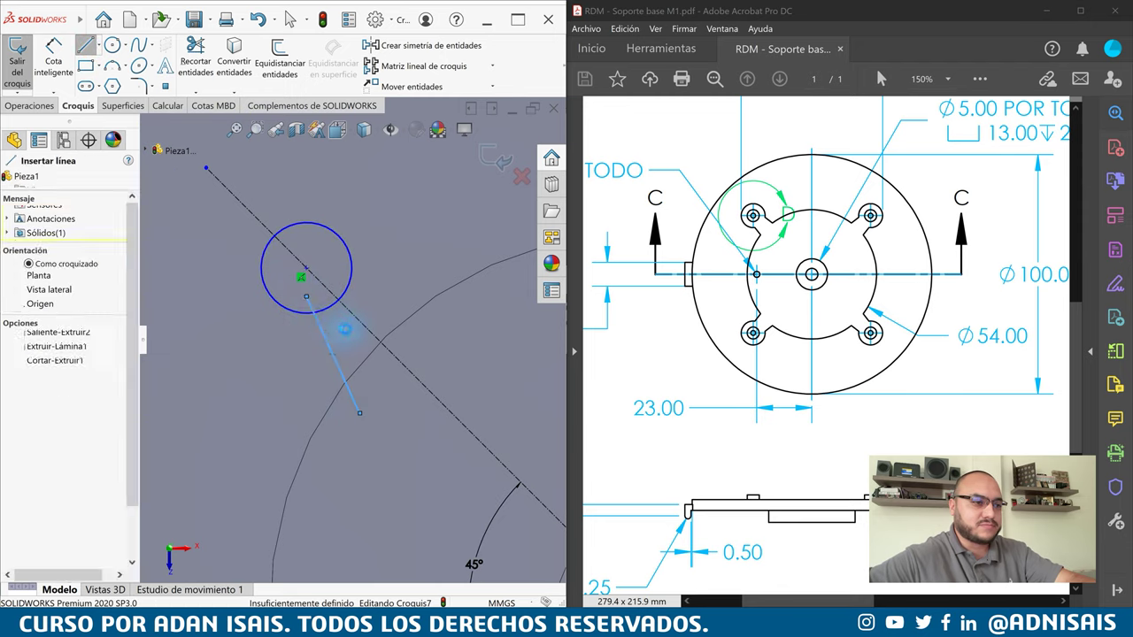
{"action": "key", "text": "Escape"}
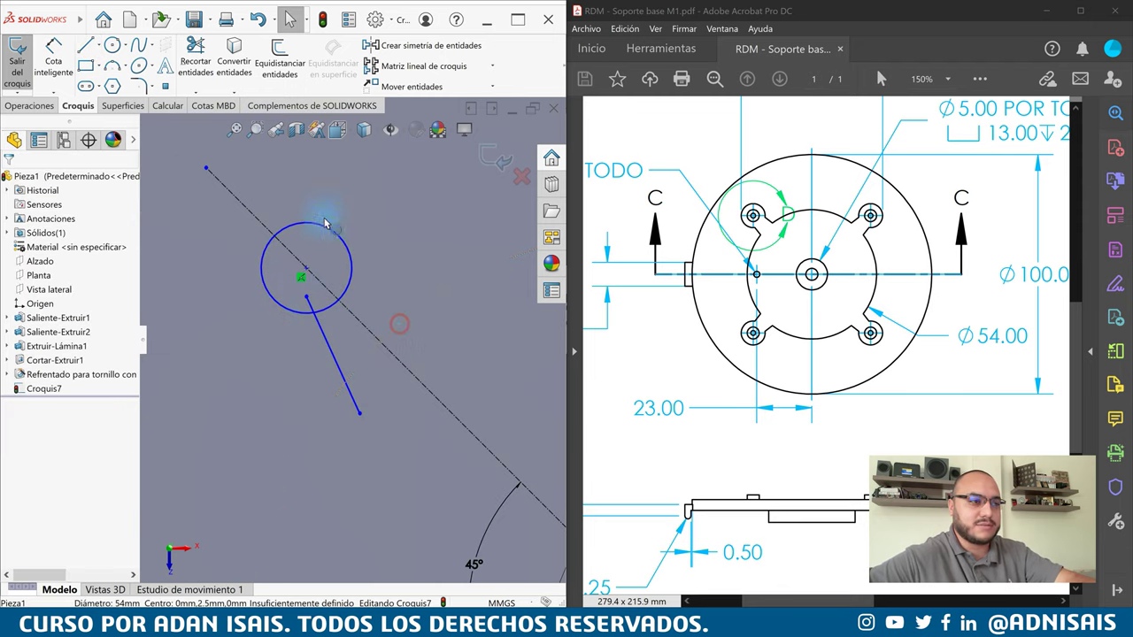
Convert the disc's outer edge into the sketch and mirror the line across the 45° line
{"action": "left_click", "coordinate": [241, 71]}
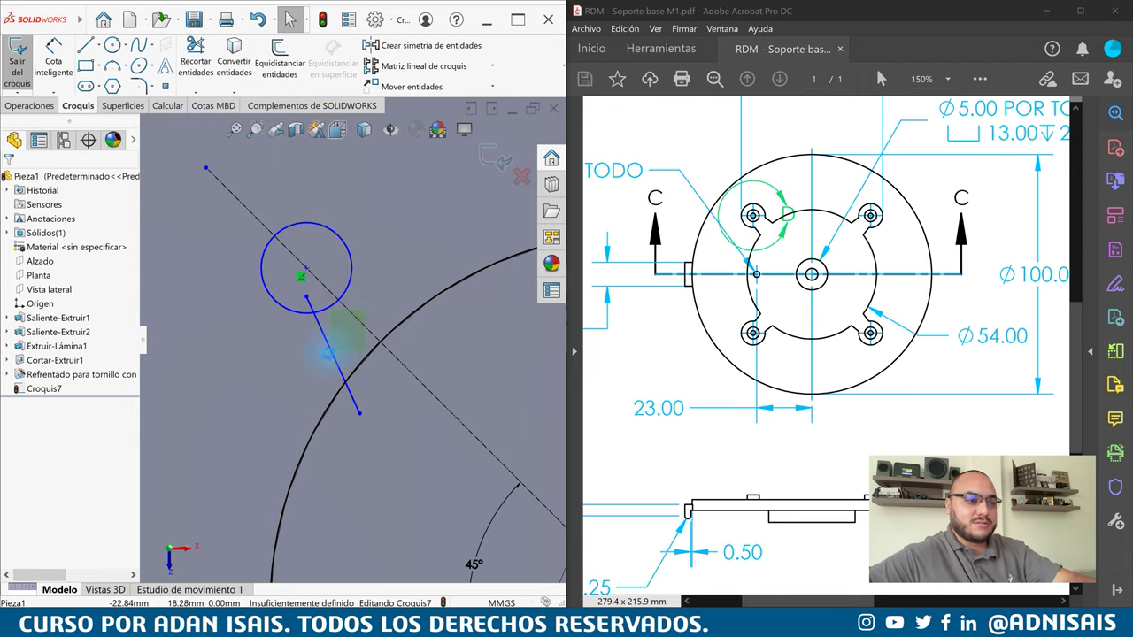
{"action": "left_click", "coordinate": [329, 353]}
{"action": "left_click", "coordinate": [338, 301], "text": "ctrl"}
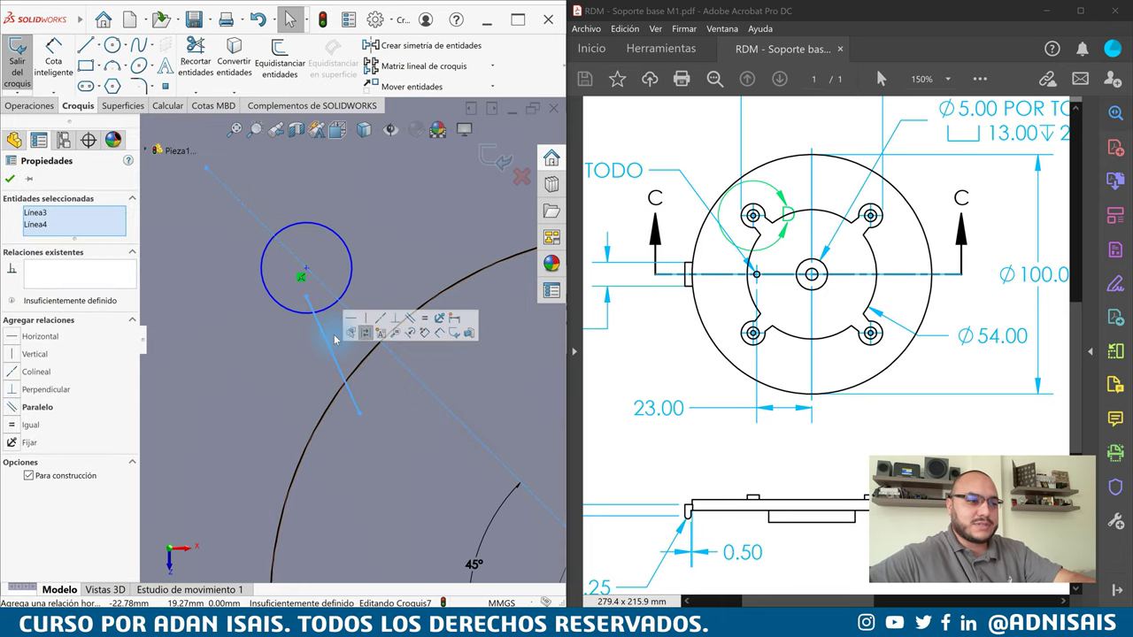
{"action": "left_click", "coordinate": [410, 50]}
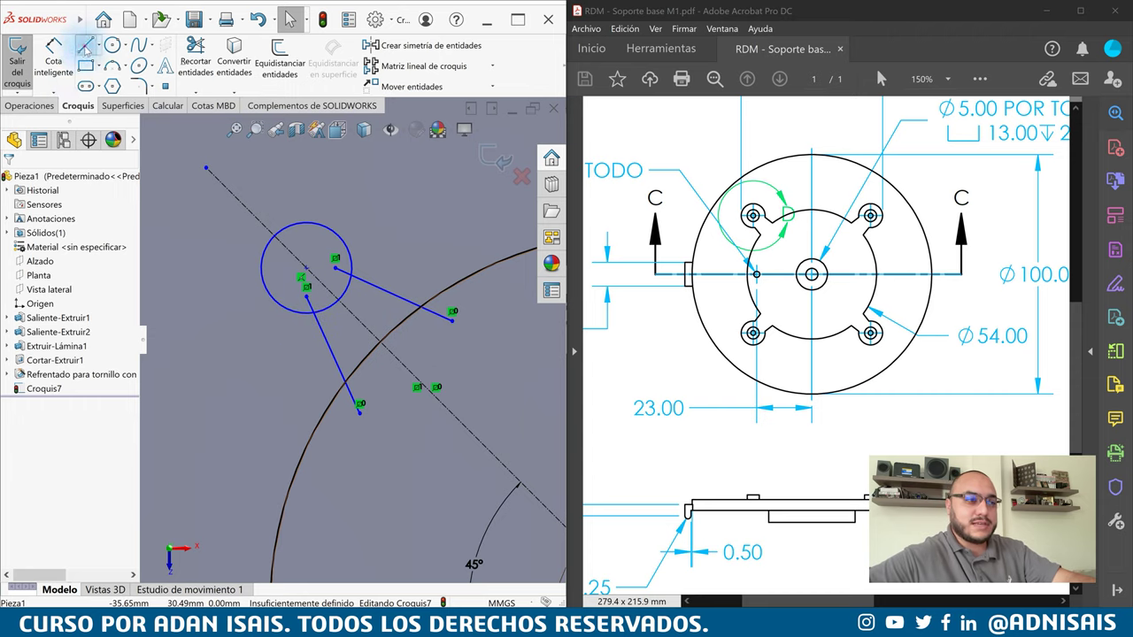
{"action": "left_click", "coordinate": [85, 45]}
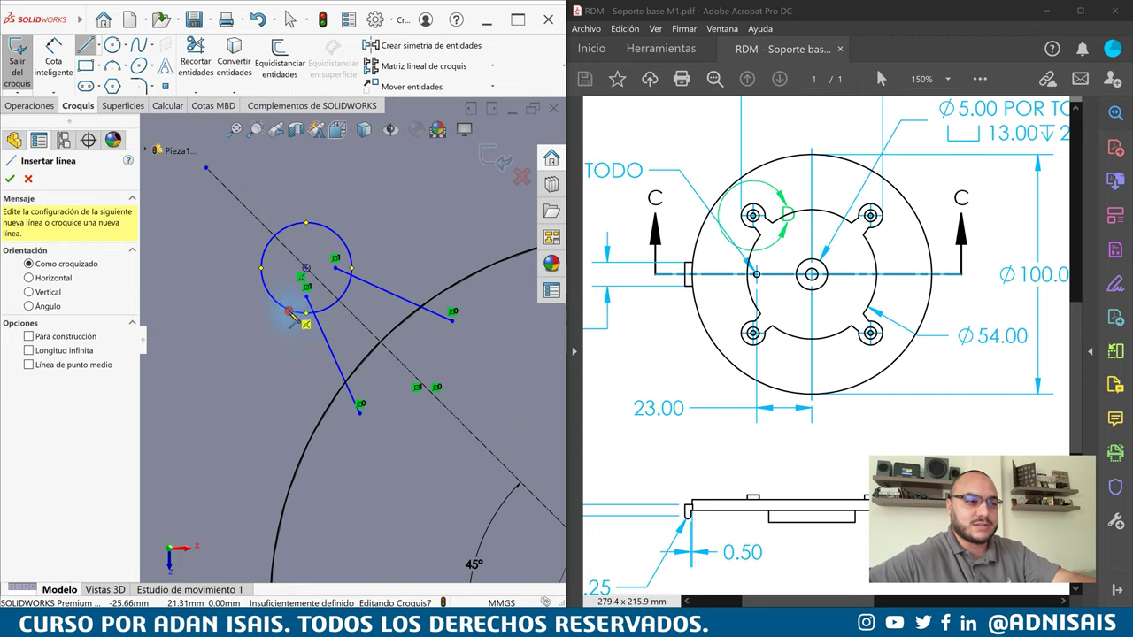
{"action": "left_click", "coordinate": [294, 316]}
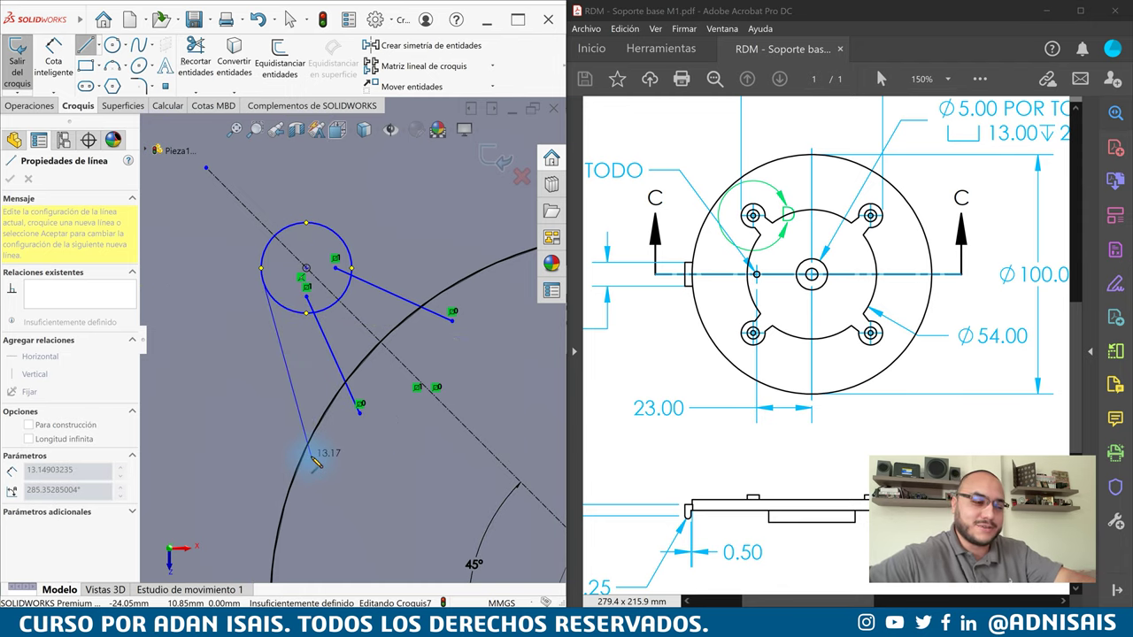
{"action": "key", "text": "Escape"}
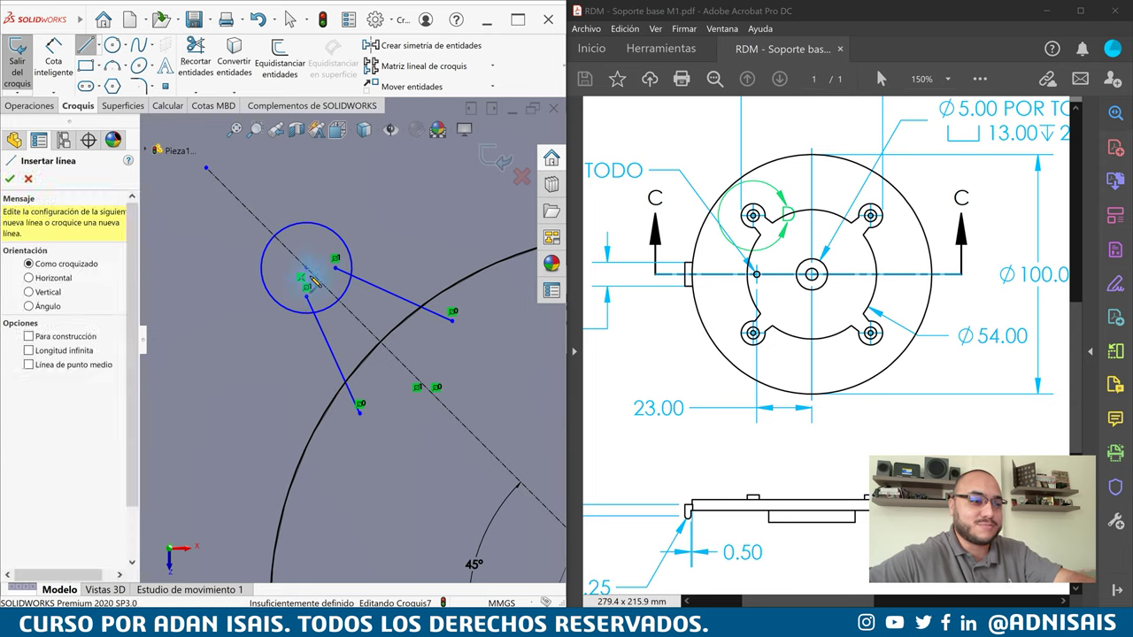
{"action": "key", "text": "Escape"}
{"action": "right_click_drag", "start_coordinate": [307, 378], "coordinate": [270, 432]}
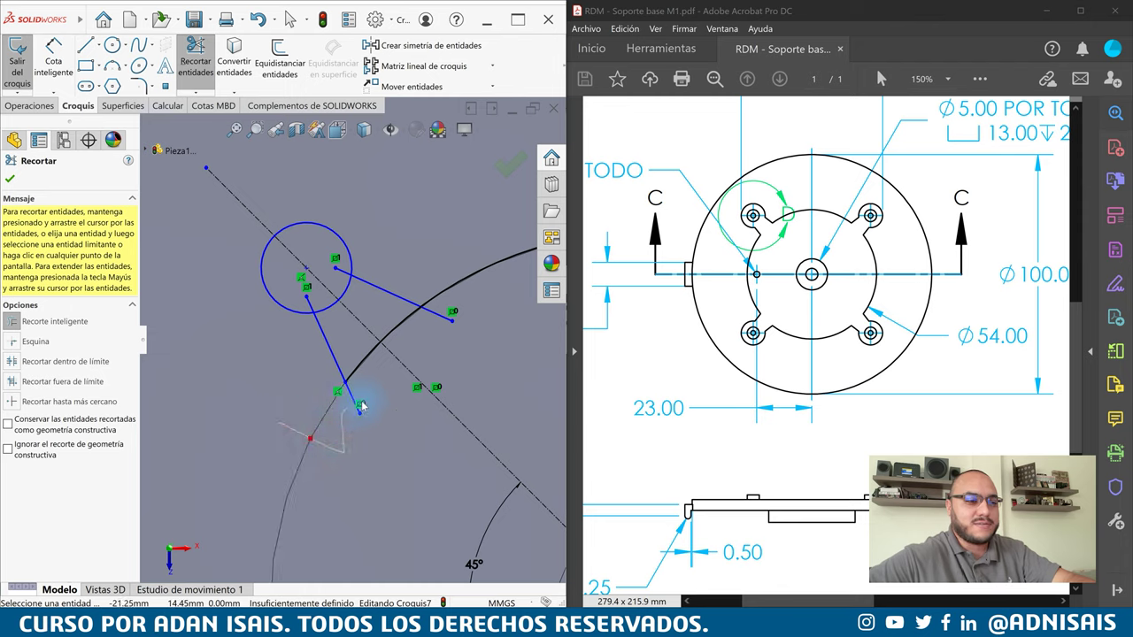
Trim away the excess outer arc segments and the circle's inner portion
{"action": "left_click_drag", "start_coordinate": [444, 290], "coordinate": [450, 322]}
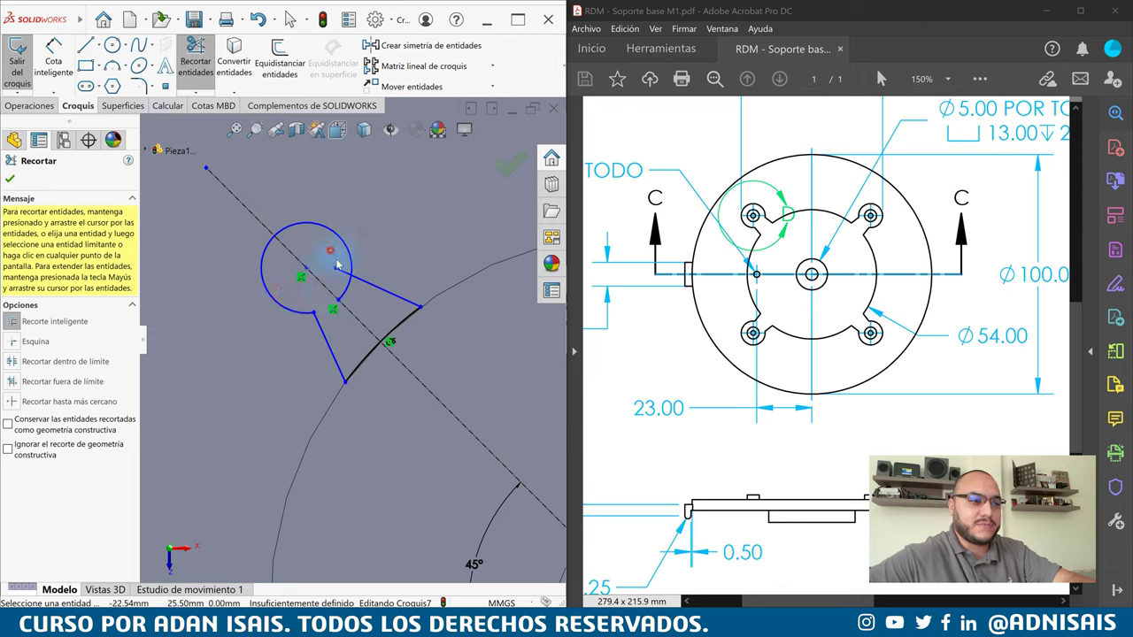
{"action": "key", "text": "Escape"}
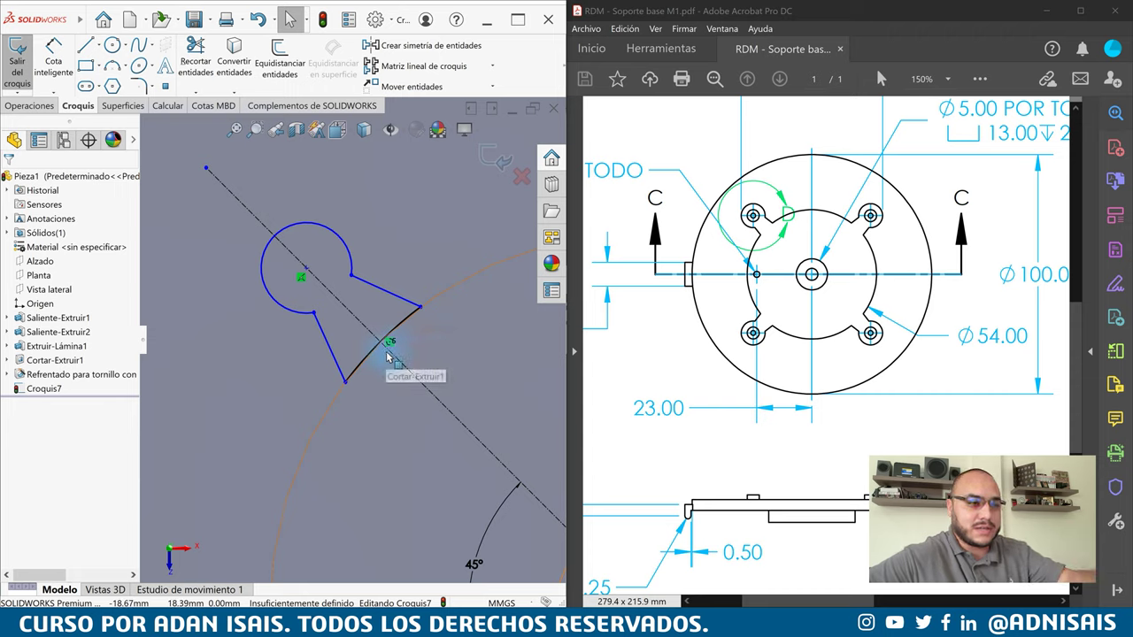
{"action": "left_click", "coordinate": [352, 276]}
{"action": "left_click_drag", "start_coordinate": [369, 268], "coordinate": [358, 290]}
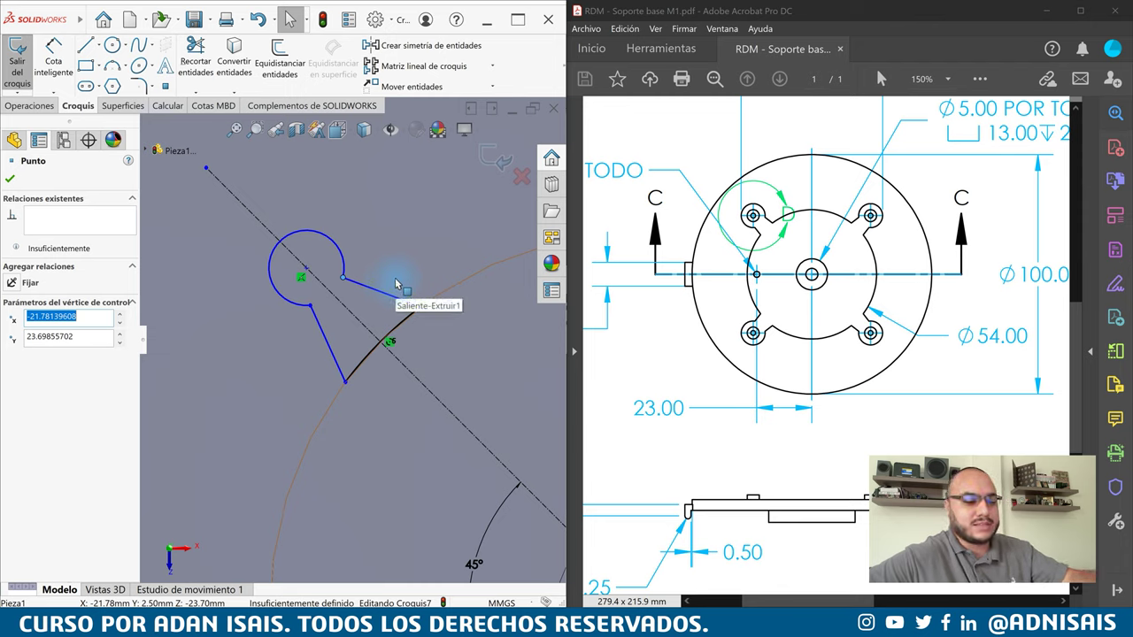
{"action": "key", "text": "ctrl+z"}
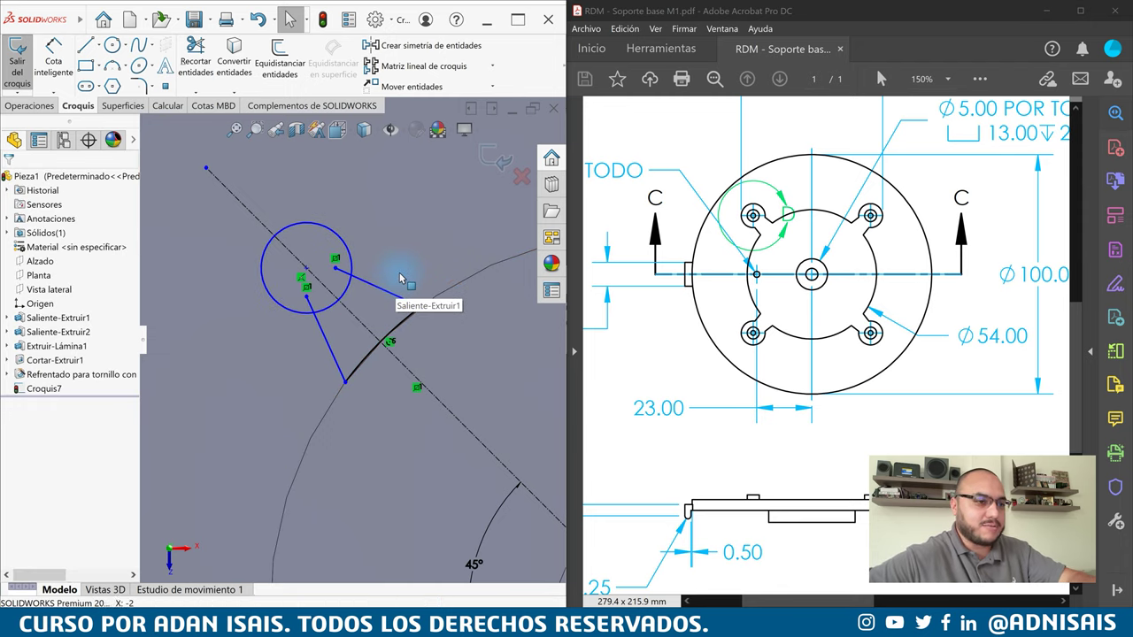
{"action": "left_click", "coordinate": [196, 55]}
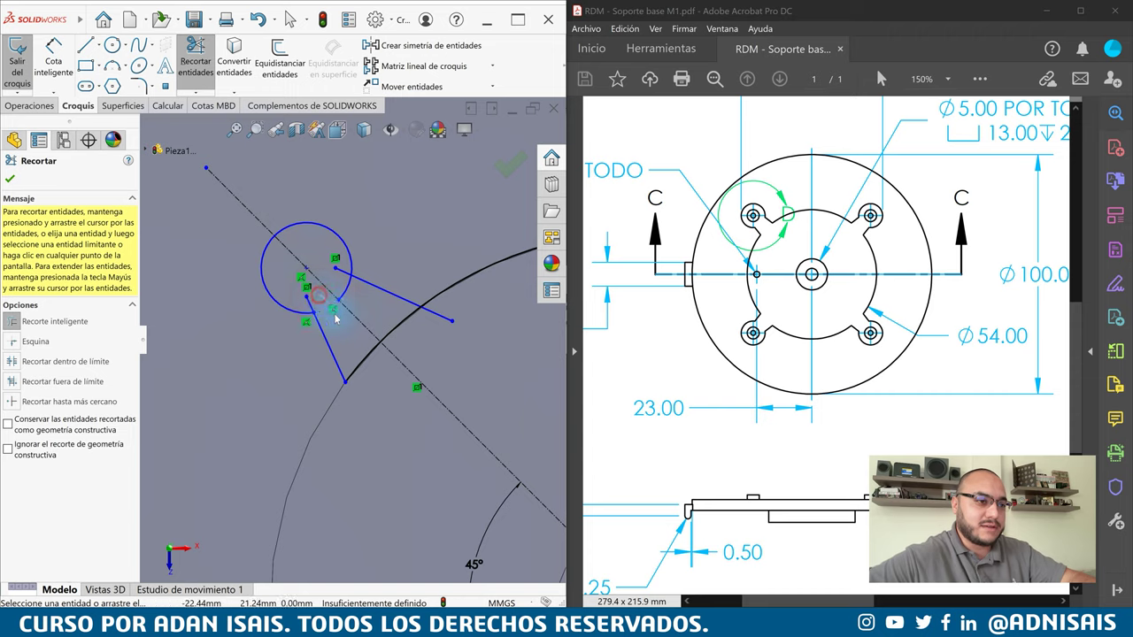
{"action": "left_click_drag", "start_coordinate": [336, 318], "coordinate": [349, 298]}
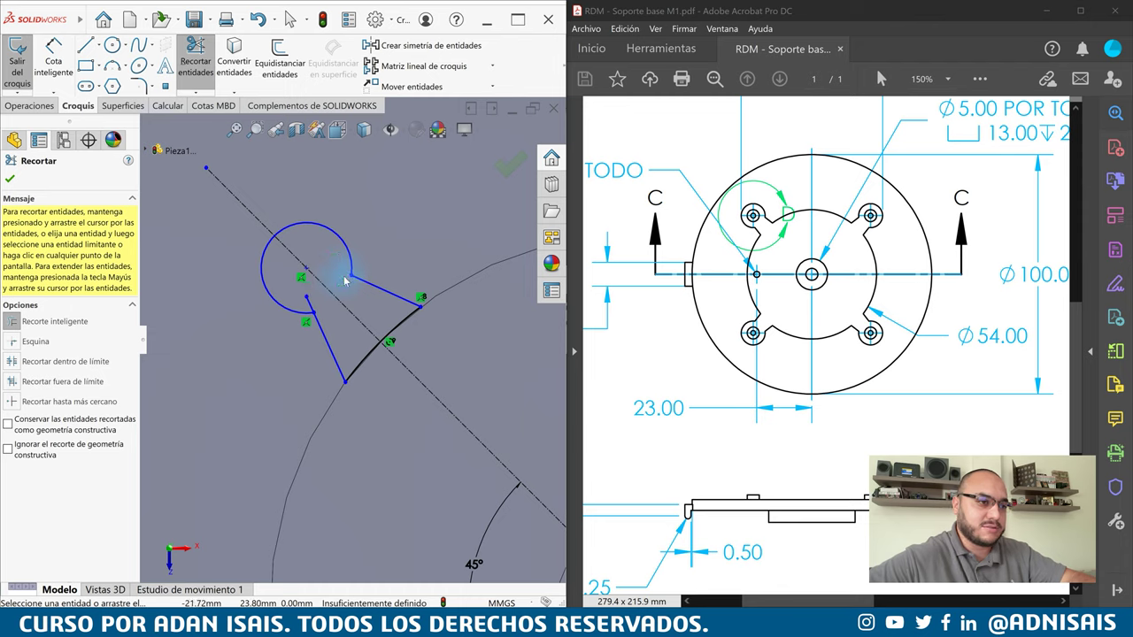
{"action": "key", "text": "Escape"}
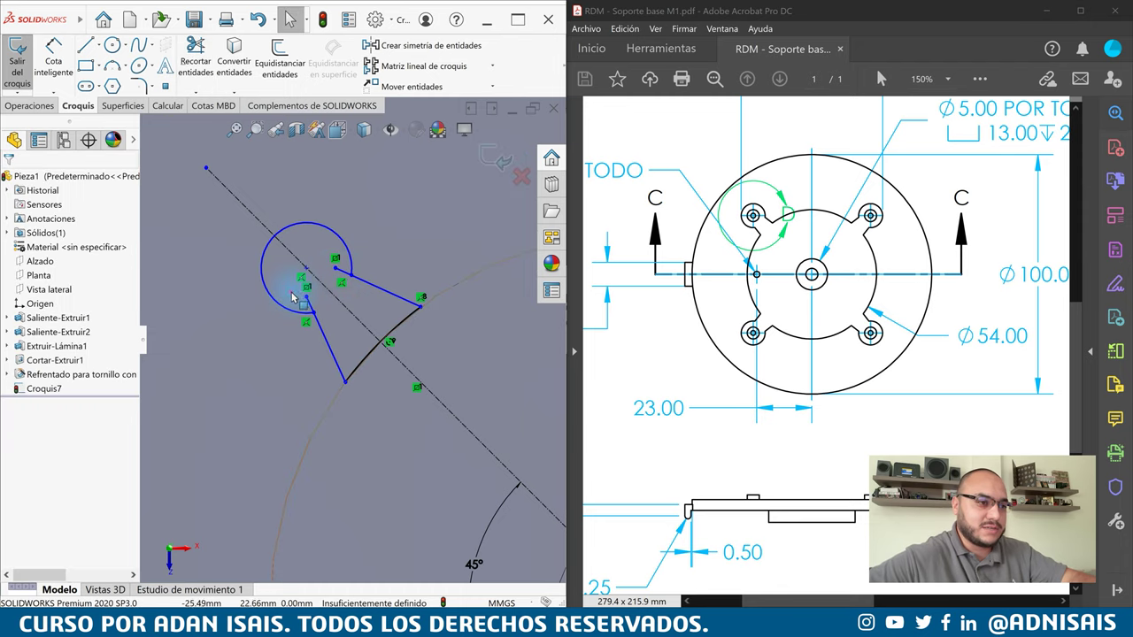
{"action": "left_click", "coordinate": [297, 297]}
{"action": "left_click", "coordinate": [197, 67]}
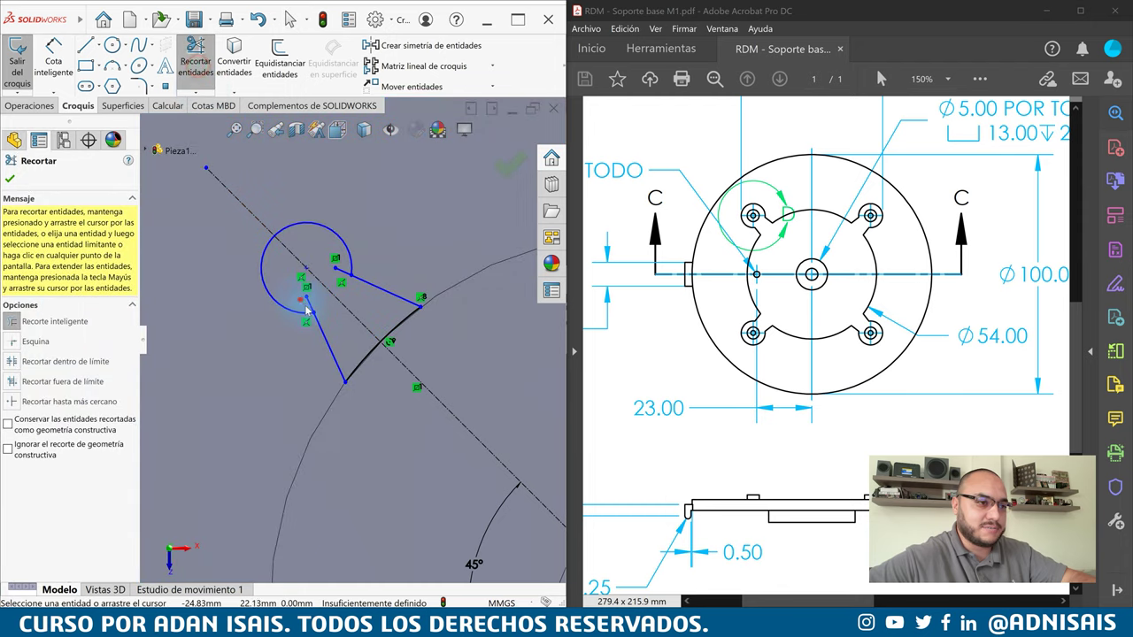
{"action": "key", "text": "Escape"}
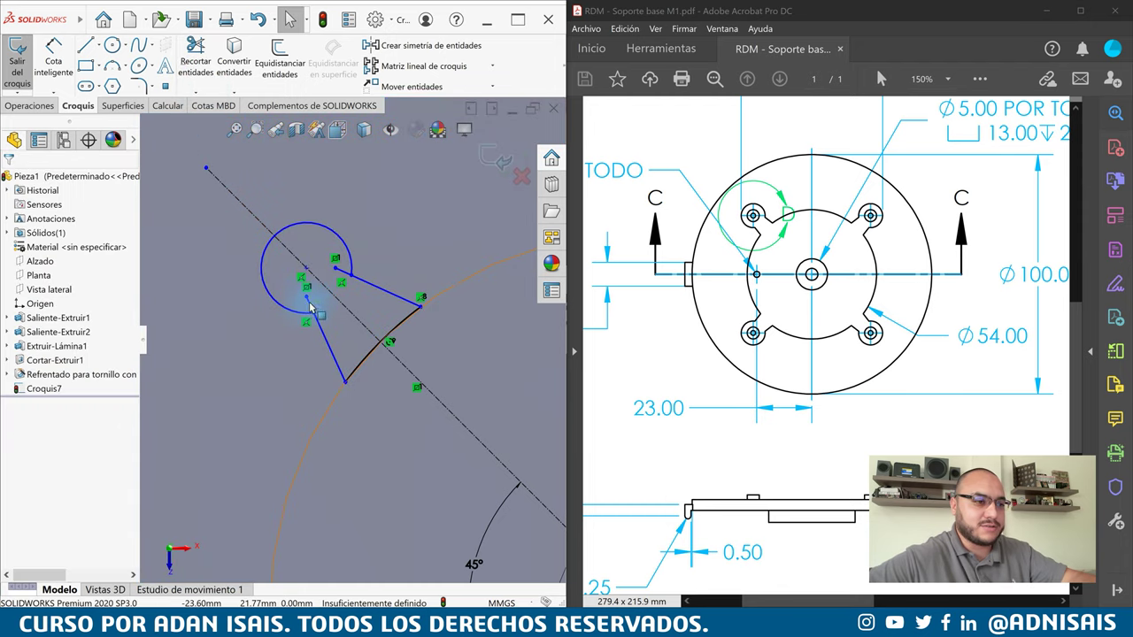
Merge the two loose endpoints and resize the slot's rounded head arc
{"action": "left_click", "coordinate": [351, 283]}
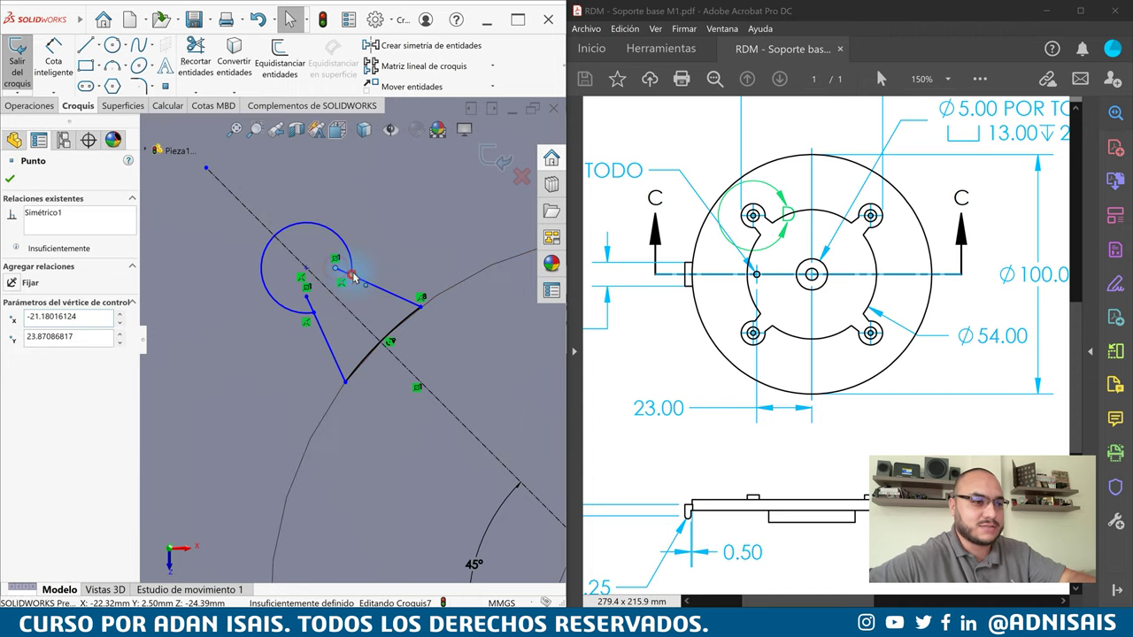
{"action": "left_click", "coordinate": [335, 267], "text": "ctrl"}
{"action": "left_click", "coordinate": [414, 240]}
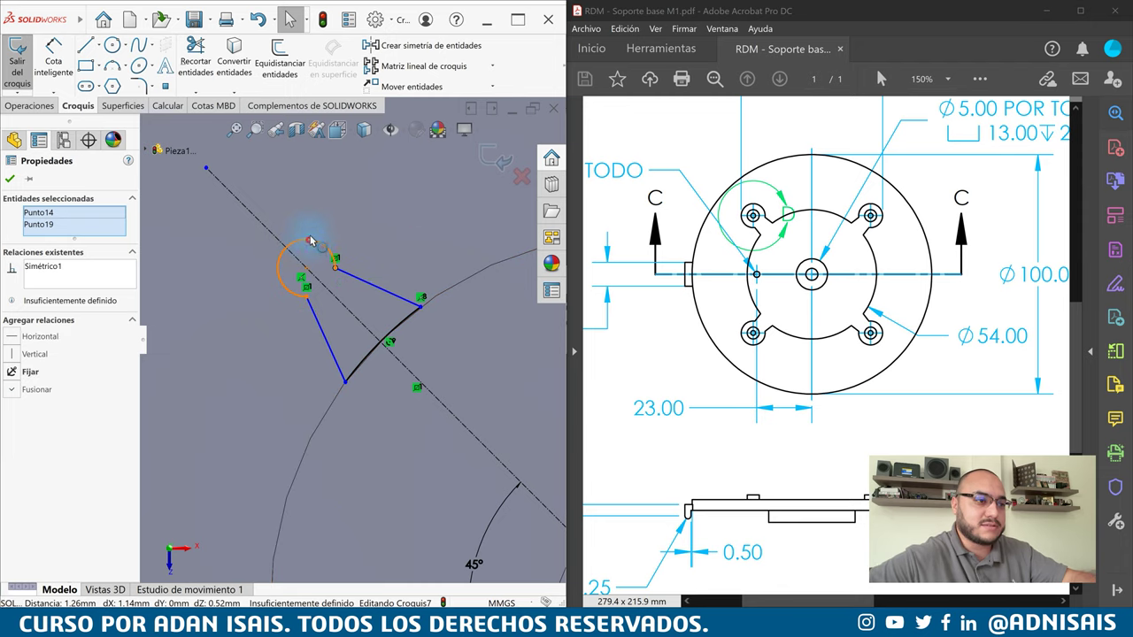
{"action": "left_click_drag", "start_coordinate": [311, 245], "coordinate": [317, 216]}
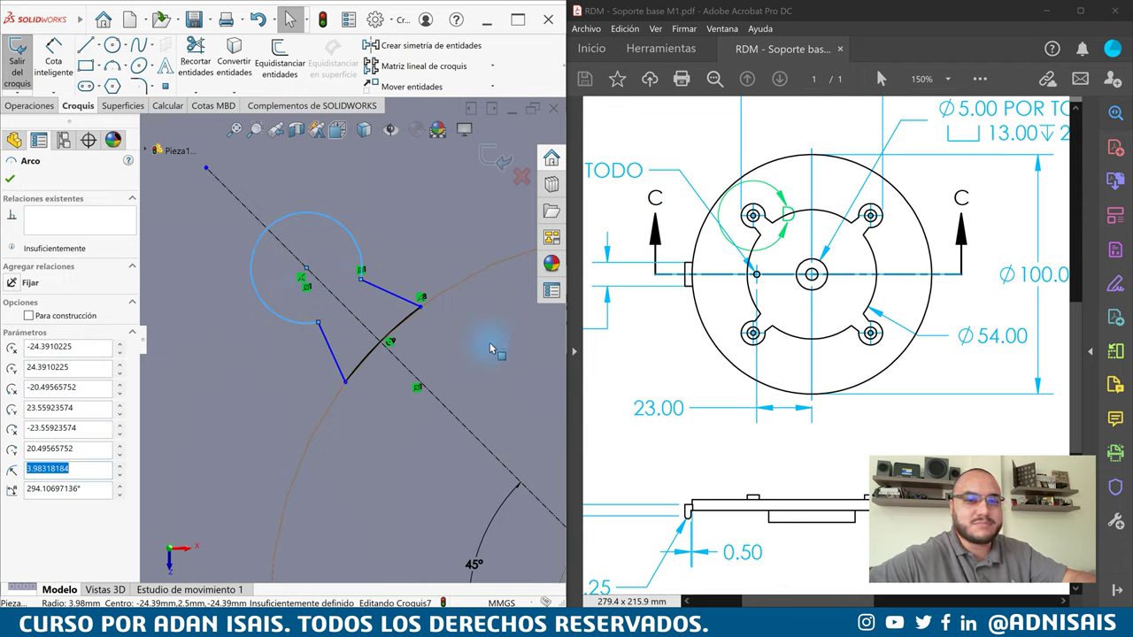
{"action": "left_click", "coordinate": [474, 387]}
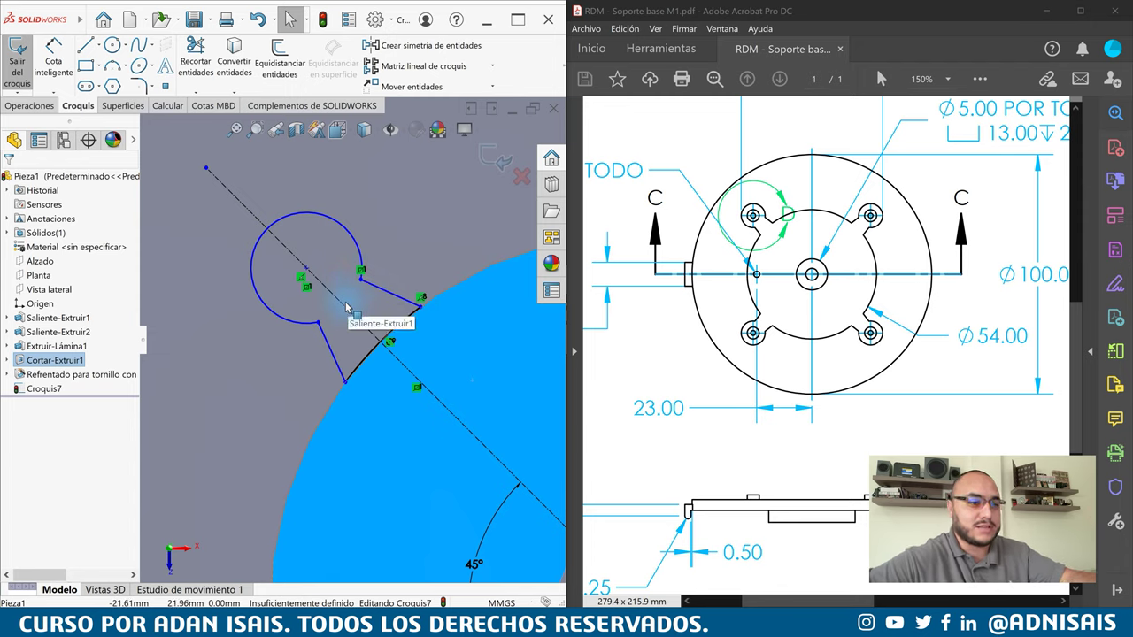
{"action": "left_click_drag", "start_coordinate": [752, 246], "coordinate": [758, 328]}
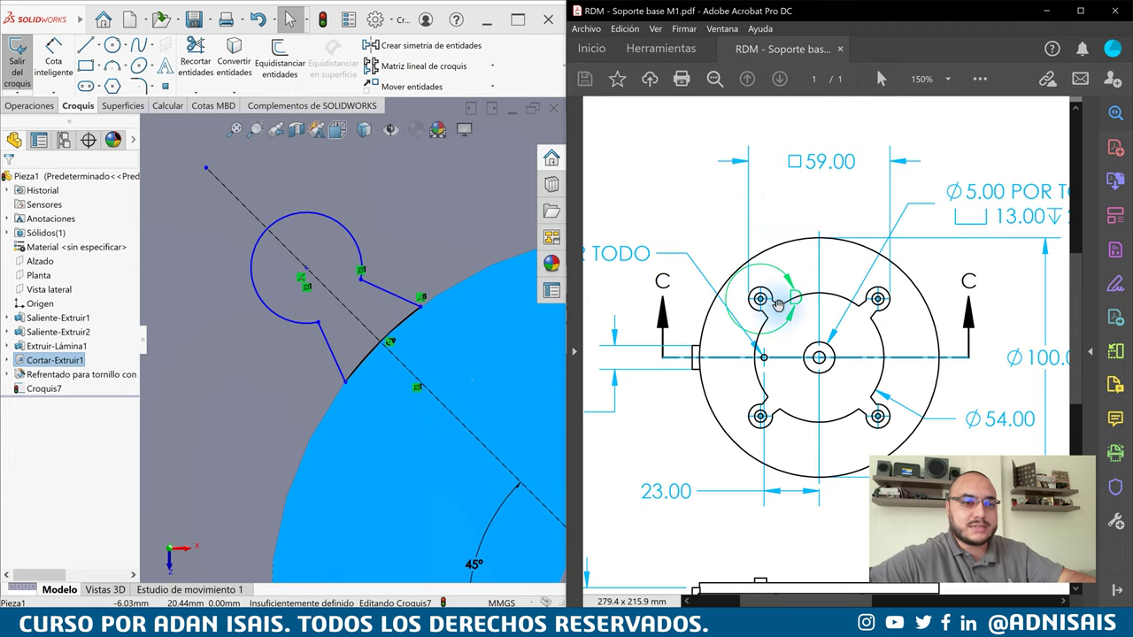
Delete the leftover construction circle from the sketch
{"action": "scroll", "coordinate": [371, 292], "scroll_direction": "up", "scroll_amount": 3}
{"action": "scroll", "coordinate": [372, 292], "scroll_direction": "up", "scroll_amount": 3}
{"action": "left_click", "coordinate": [331, 204]}
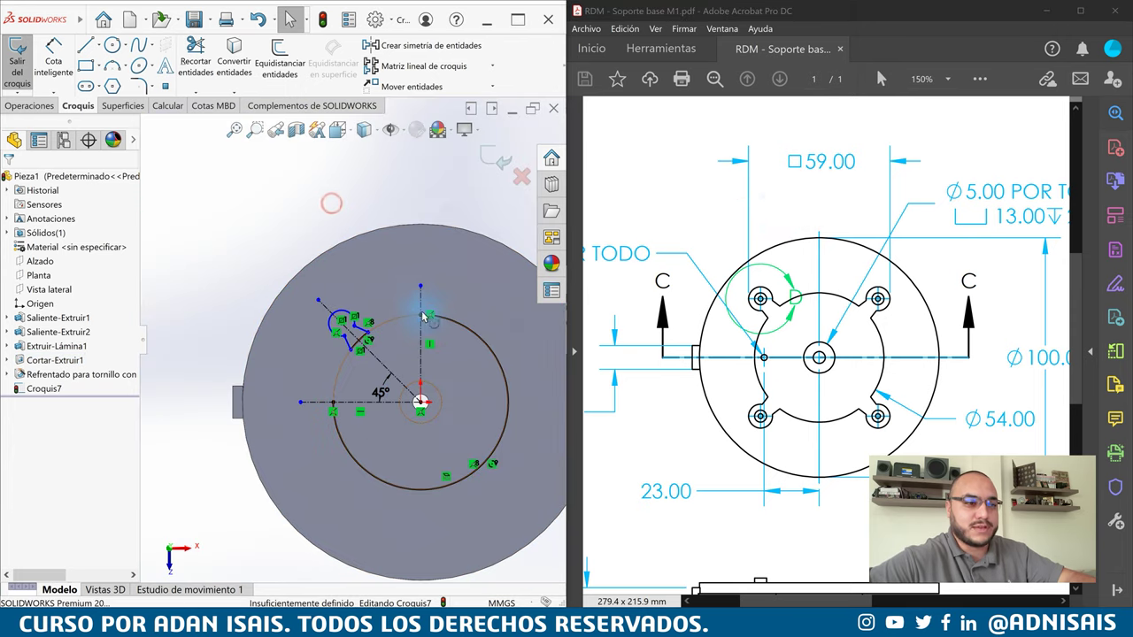
{"action": "left_click", "coordinate": [485, 348]}
{"action": "key", "text": "Delete"}
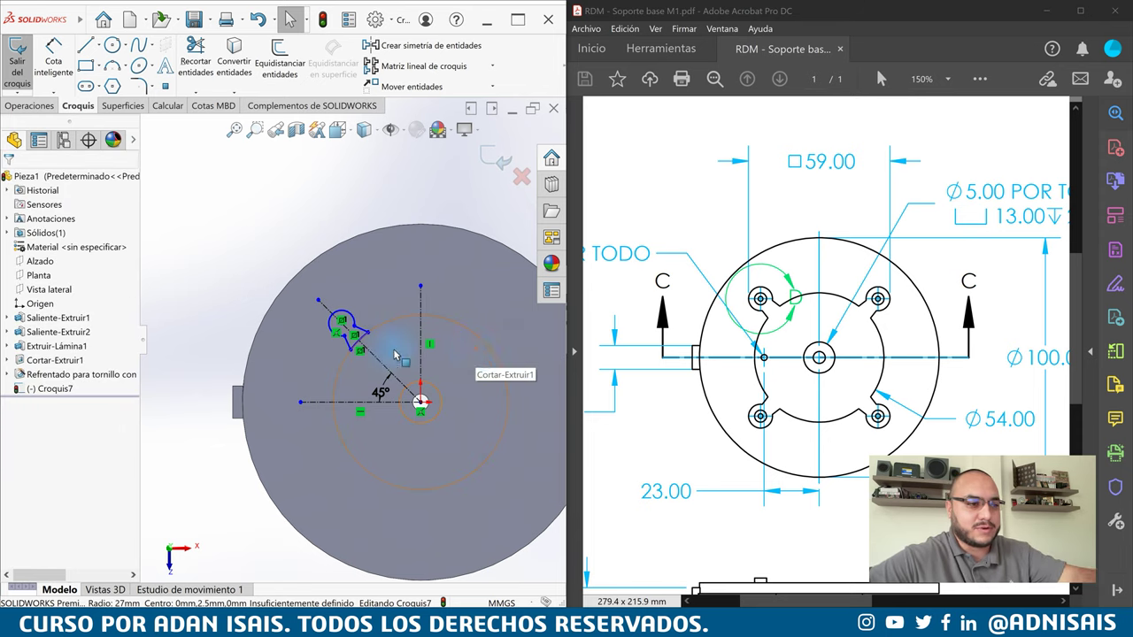
{"action": "scroll", "coordinate": [451, 343], "scroll_direction": "down", "scroll_amount": 3}
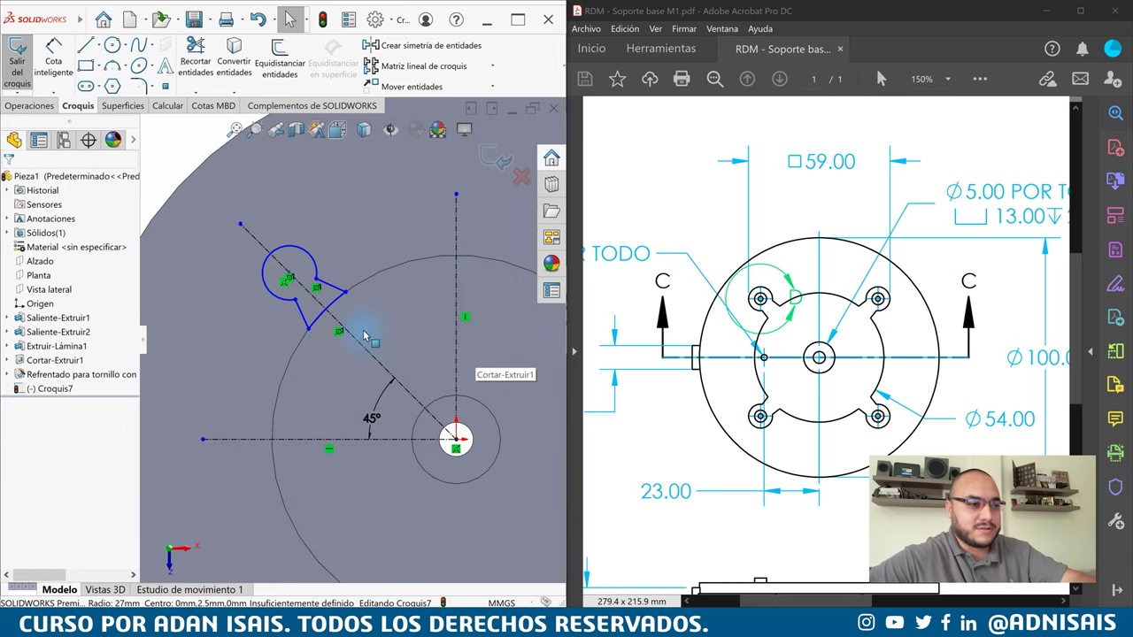
{"action": "left_click", "coordinate": [433, 332]}
{"action": "left_click", "coordinate": [410, 316]}
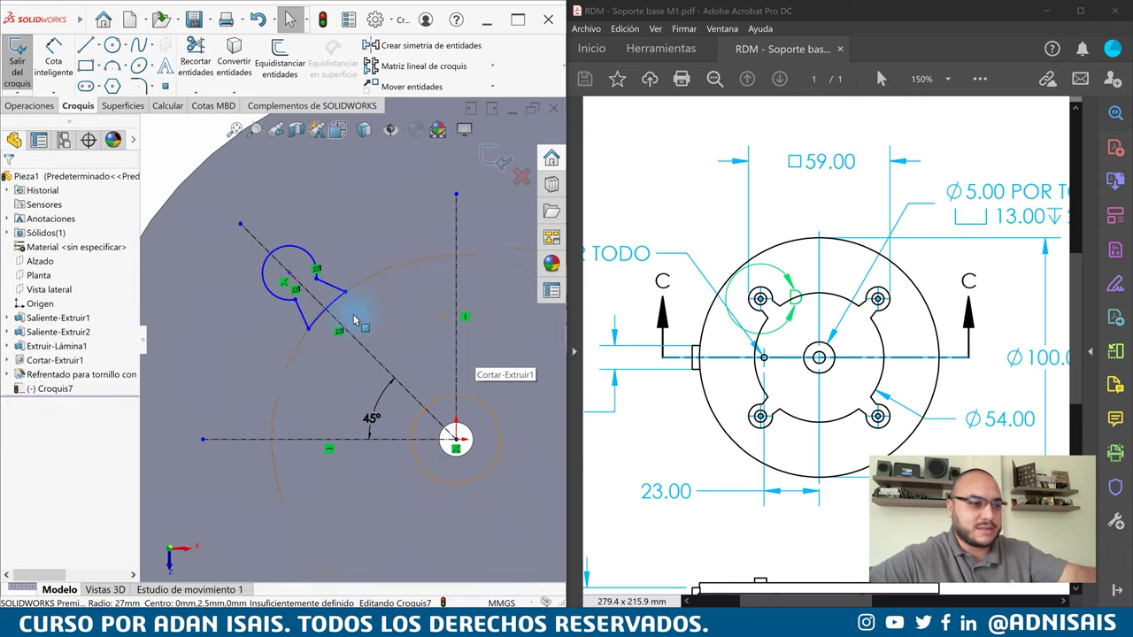
{"action": "scroll", "coordinate": [349, 306], "scroll_direction": "down", "scroll_amount": 2}
Make the keyhole's bottom arc coradial with the part's circular edge
{"action": "left_click", "coordinate": [327, 302]}
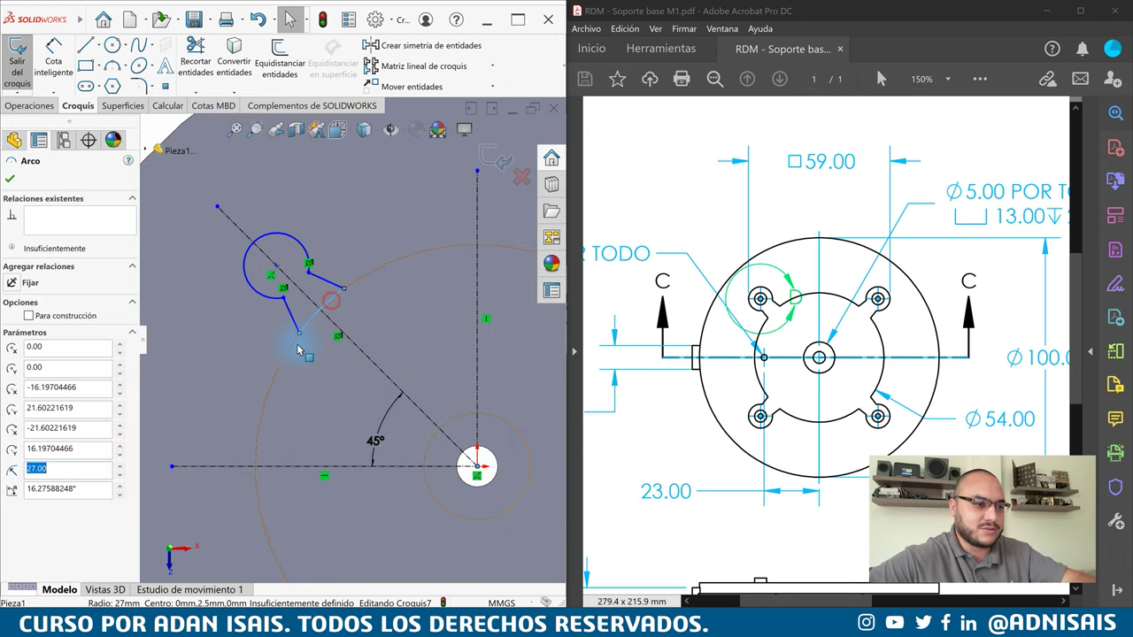
{"action": "left_click", "coordinate": [294, 349], "text": "ctrl"}
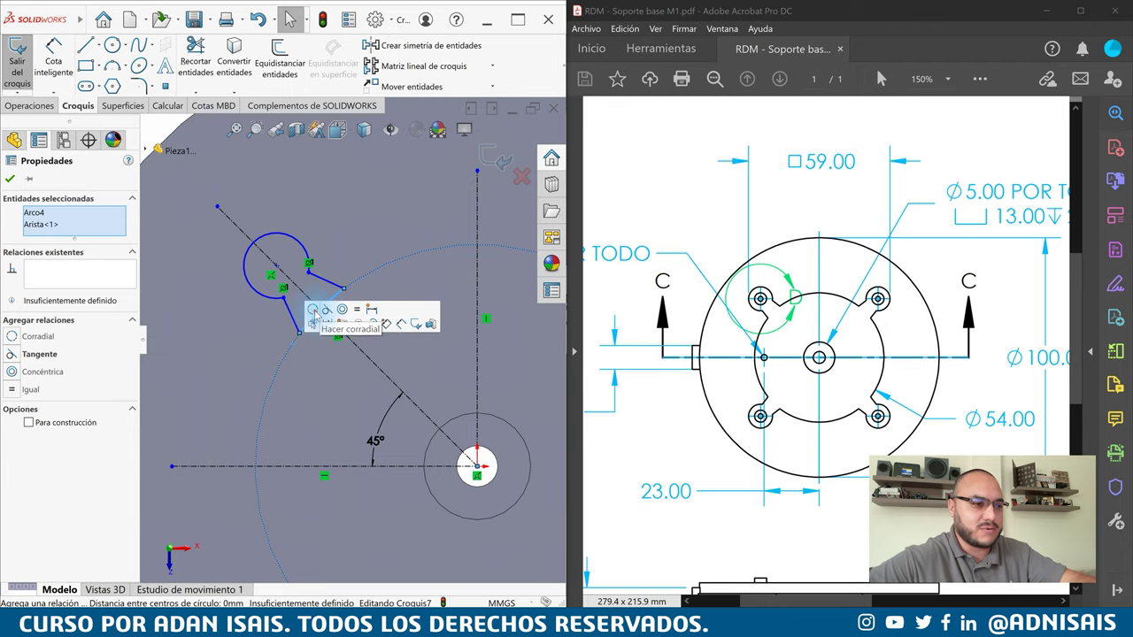
{"action": "left_click", "coordinate": [341, 310]}
{"action": "scroll", "coordinate": [354, 341], "scroll_direction": "up", "scroll_amount": 3}
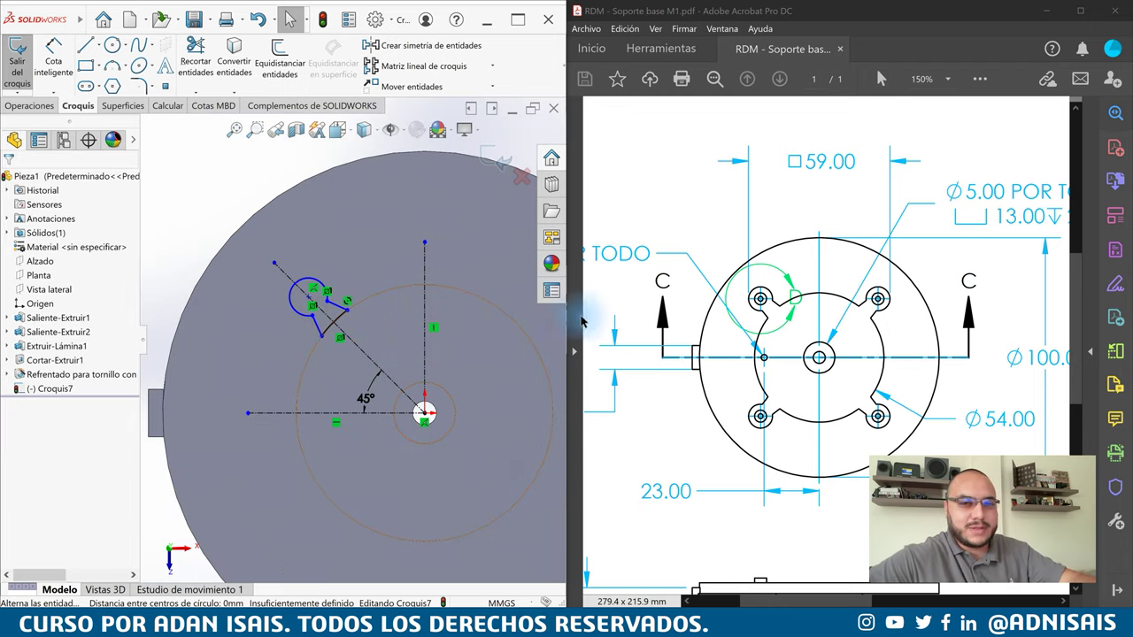
{"action": "scroll", "coordinate": [376, 300], "scroll_direction": "down", "scroll_amount": 1}
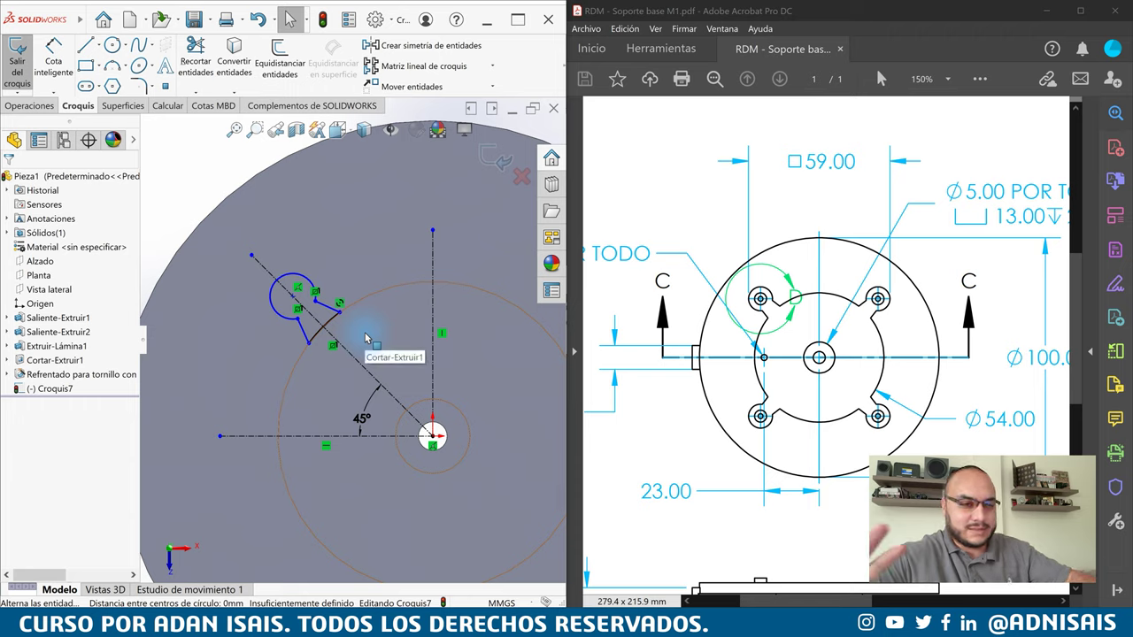
{"action": "scroll", "coordinate": [366, 341], "scroll_direction": "down", "scroll_amount": 2}
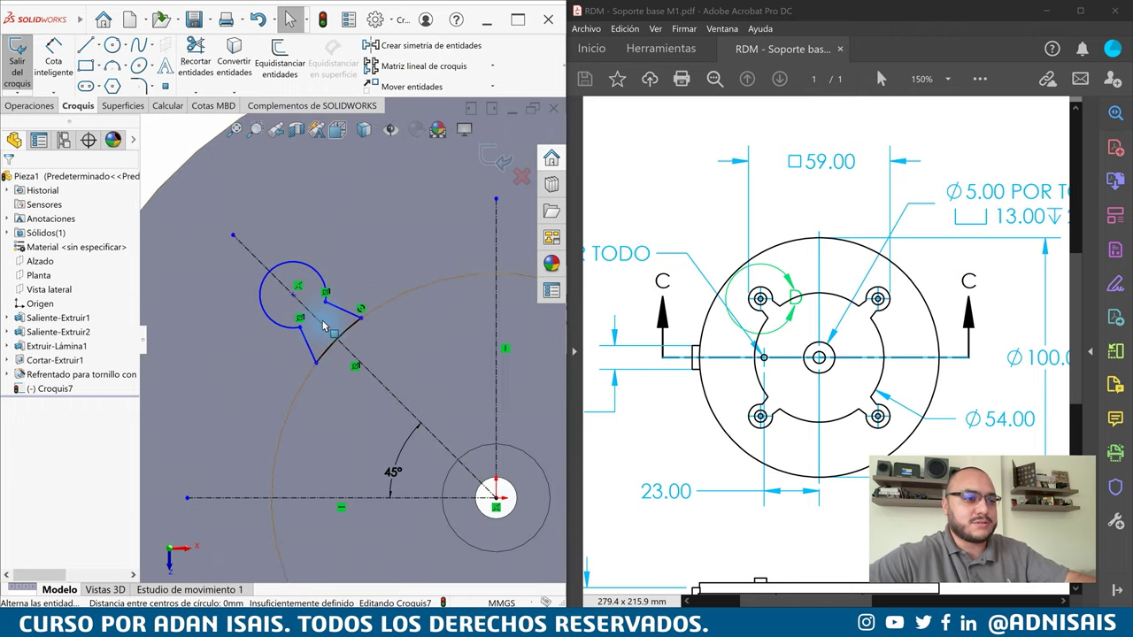
{"action": "scroll", "coordinate": [357, 335], "scroll_direction": "down", "scroll_amount": 1}
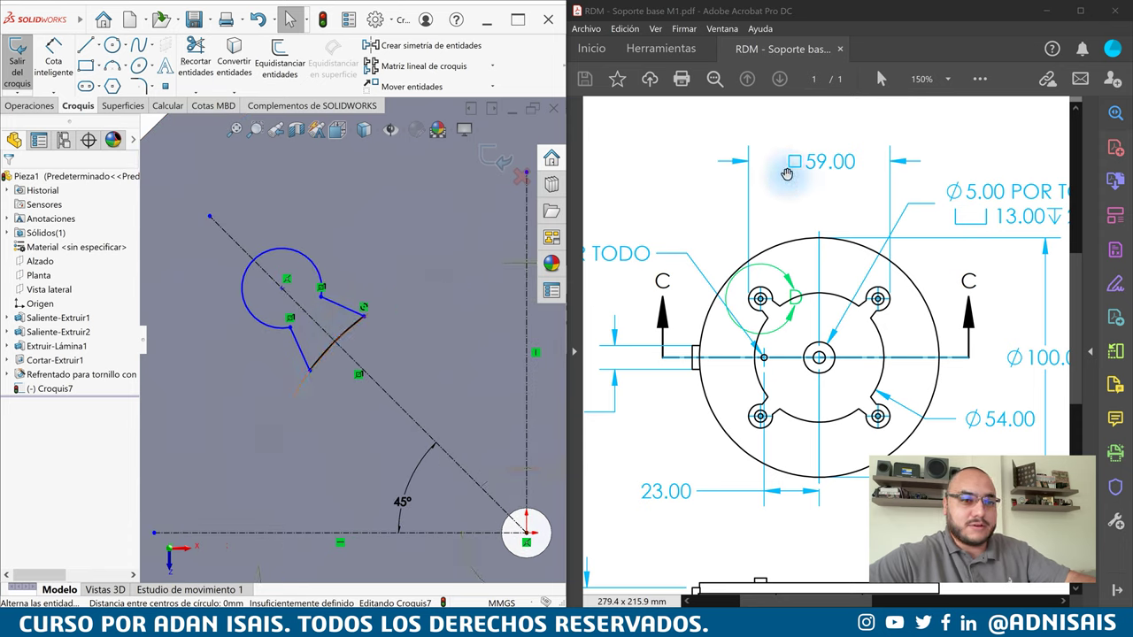
Dimension the keyhole circle's centre 59 mm horizontally from the vertical centreline
{"action": "left_click", "coordinate": [53, 69]}
{"action": "scroll", "coordinate": [348, 340], "scroll_direction": "up", "scroll_amount": 2}
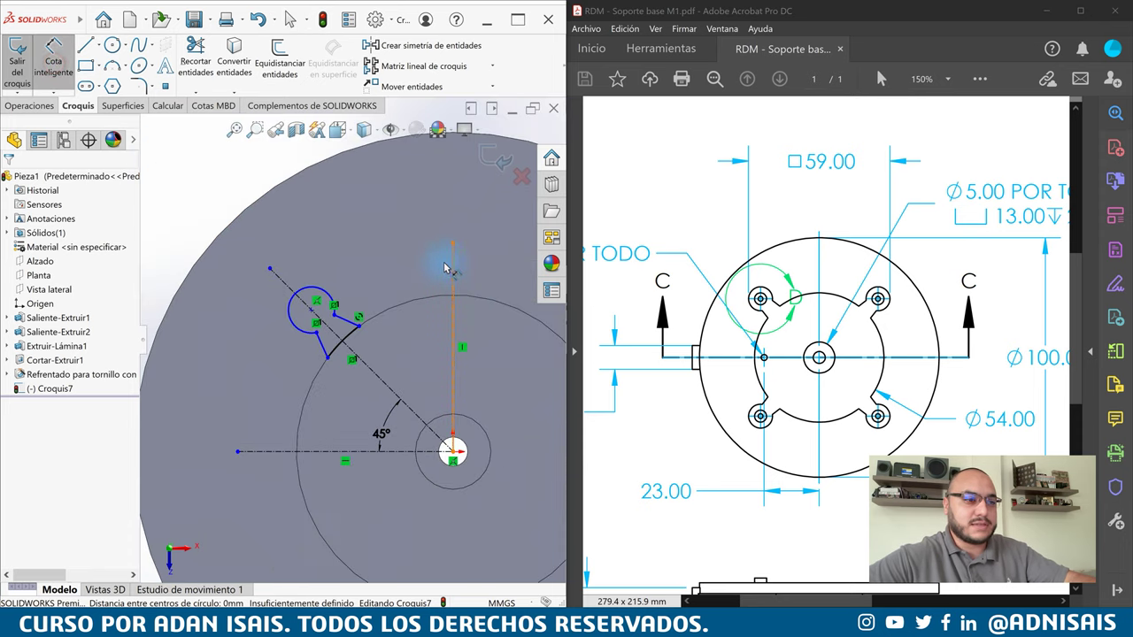
{"action": "left_click", "coordinate": [454, 265]}
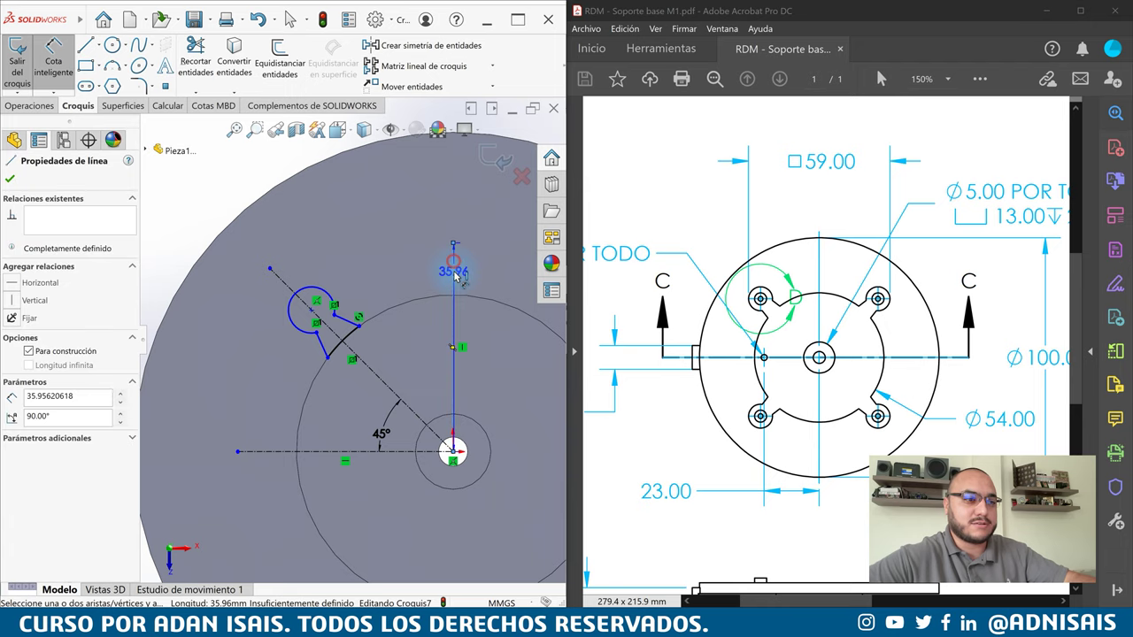
{"action": "scroll", "coordinate": [381, 292], "scroll_direction": "up", "scroll_amount": 1}
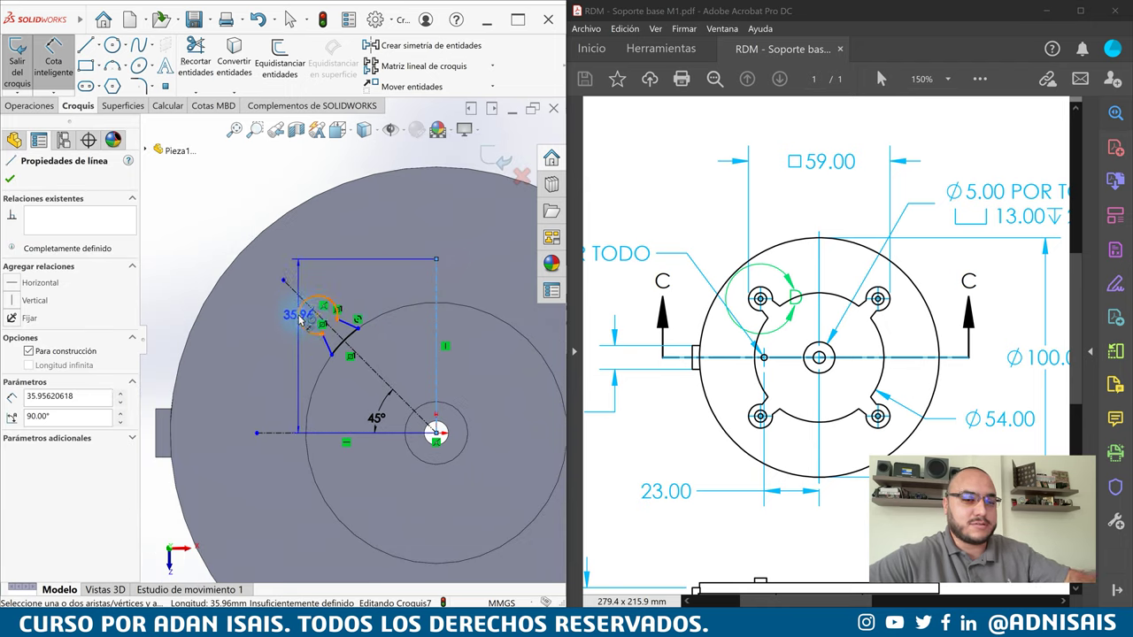
{"action": "left_click", "coordinate": [301, 324]}
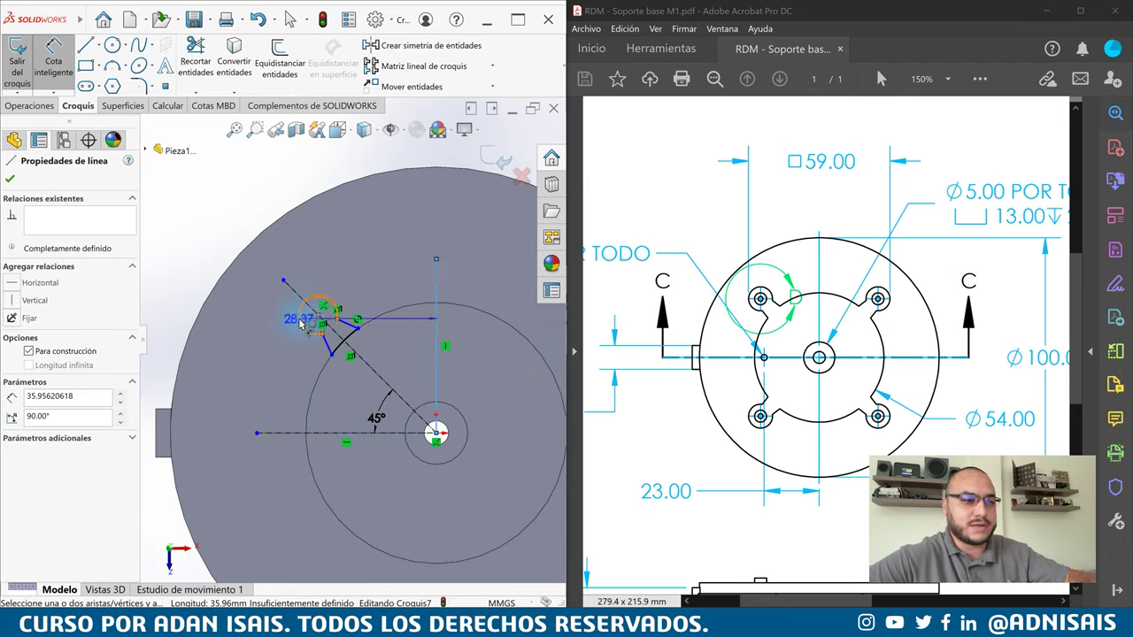
{"action": "left_click", "coordinate": [371, 236]}
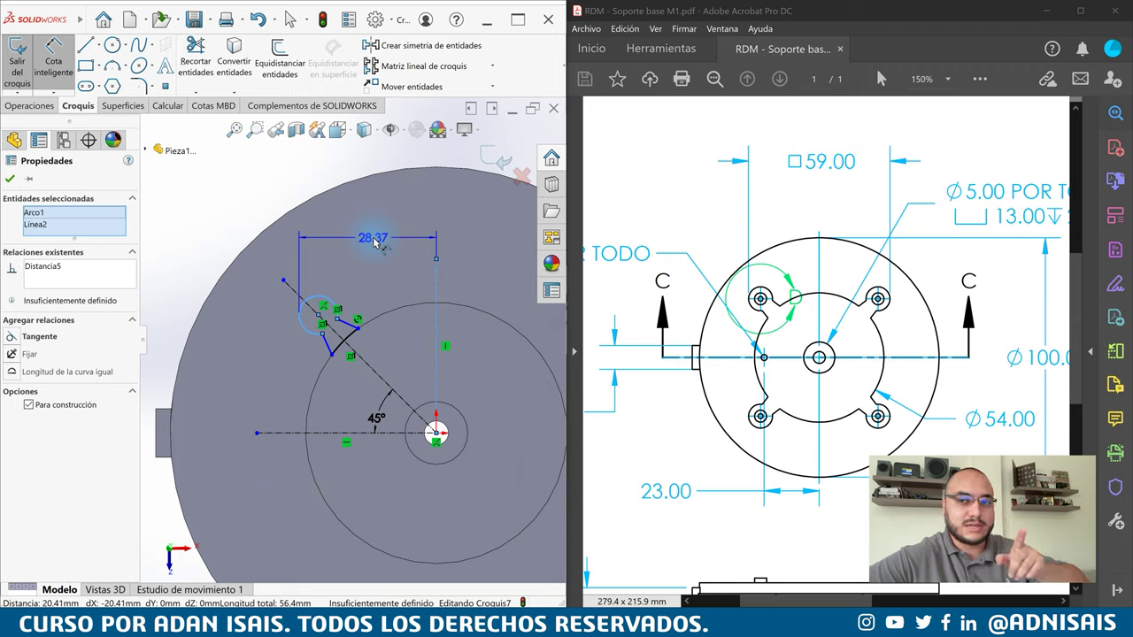
{"action": "left_click_drag", "start_coordinate": [376, 243], "coordinate": [363, 255]}
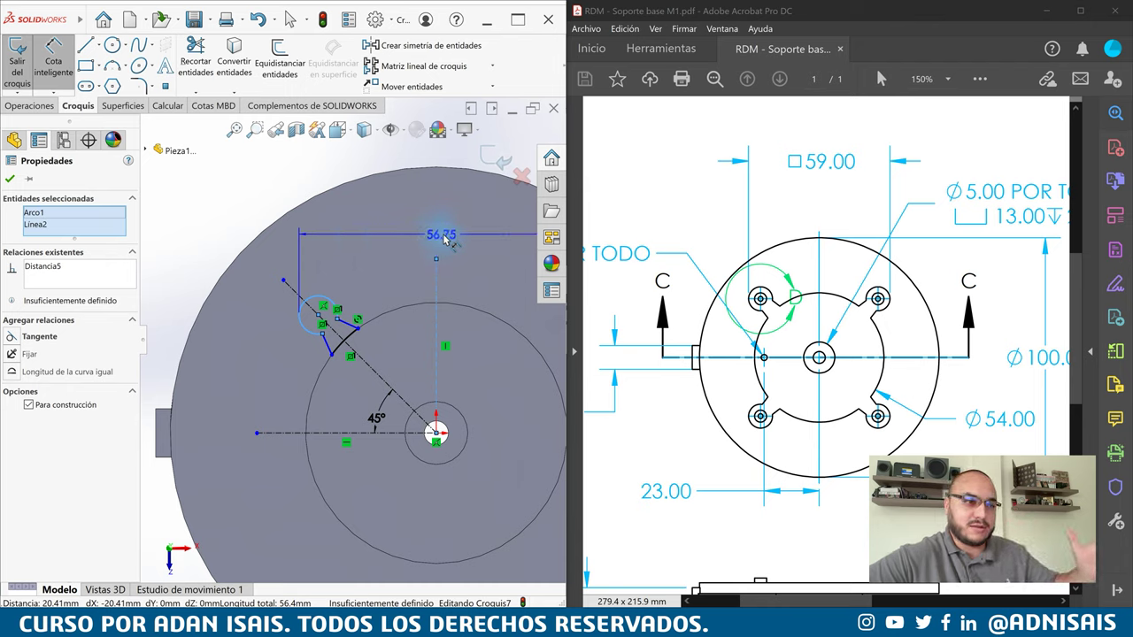
{"action": "scroll", "coordinate": [452, 248], "scroll_direction": "up", "scroll_amount": 2}
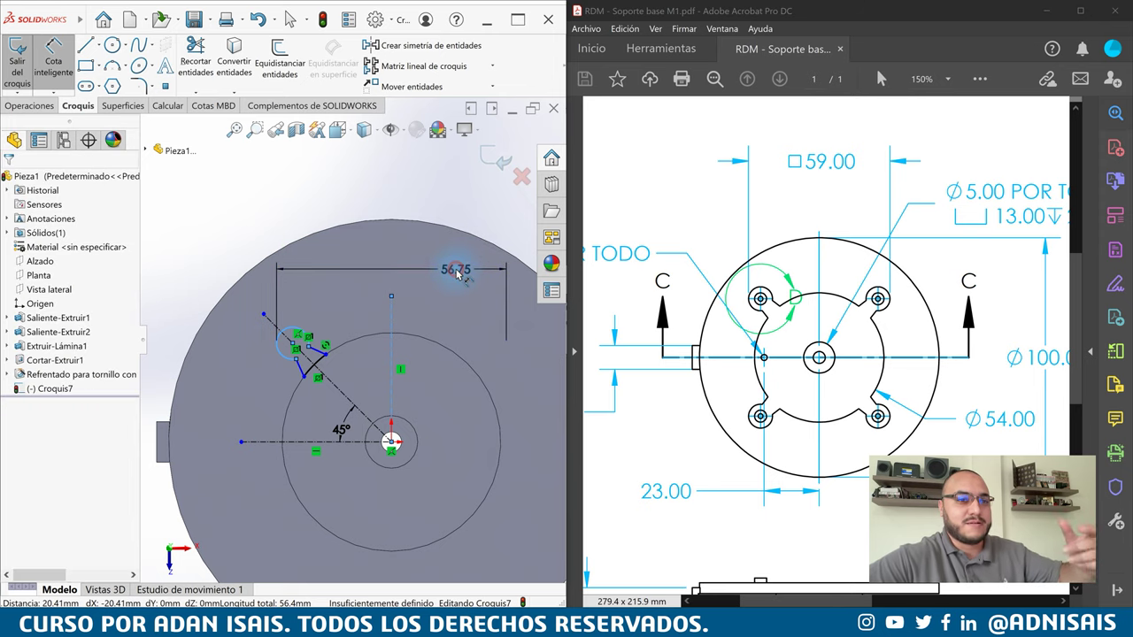
{"action": "left_click", "coordinate": [457, 274]}
{"action": "type", "text": "59"}
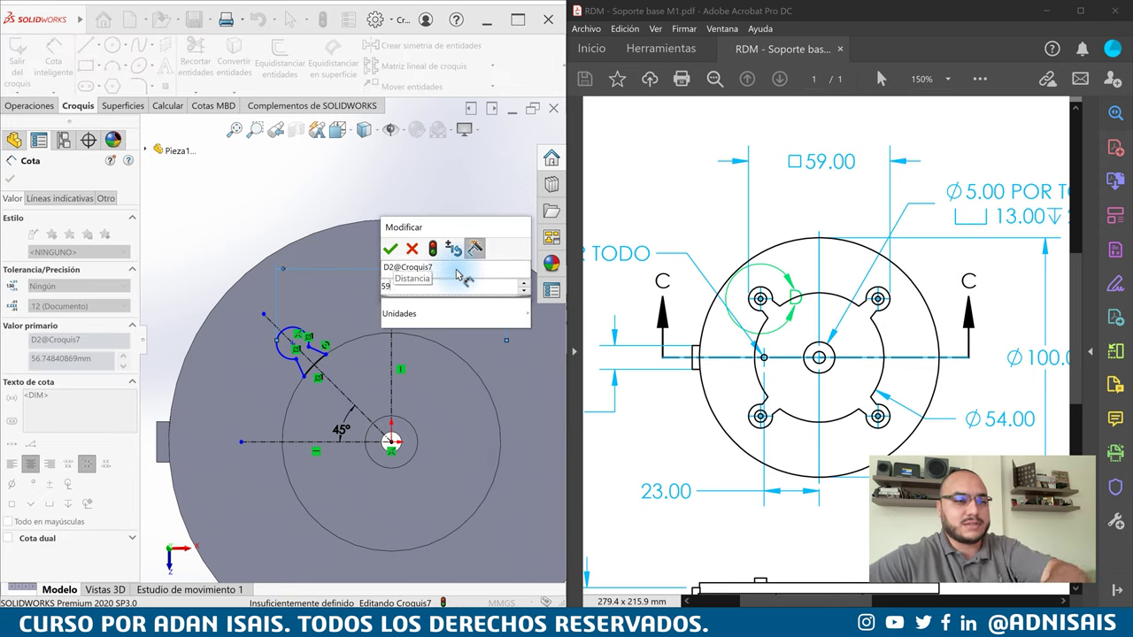
{"action": "key", "text": "Return"}
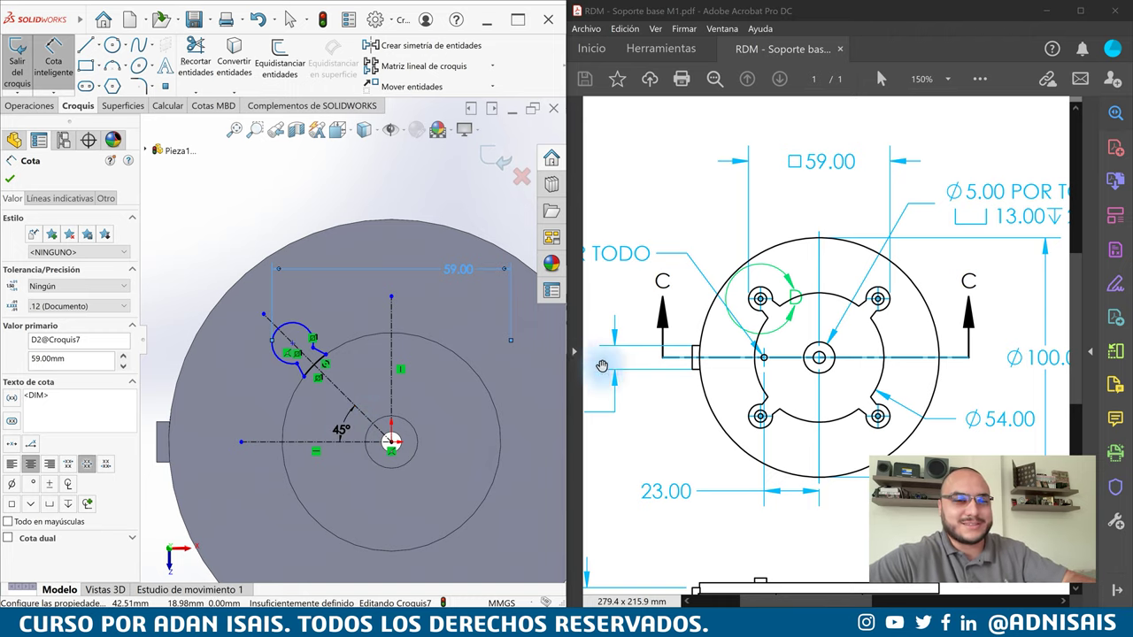
Pan the PDF drawing in Acrobat to bring Detail D into view
{"action": "scroll", "coordinate": [797, 323], "scroll_direction": "up", "scroll_amount": 1}
{"action": "scroll", "coordinate": [888, 412], "scroll_direction": "down", "scroll_amount": 2}
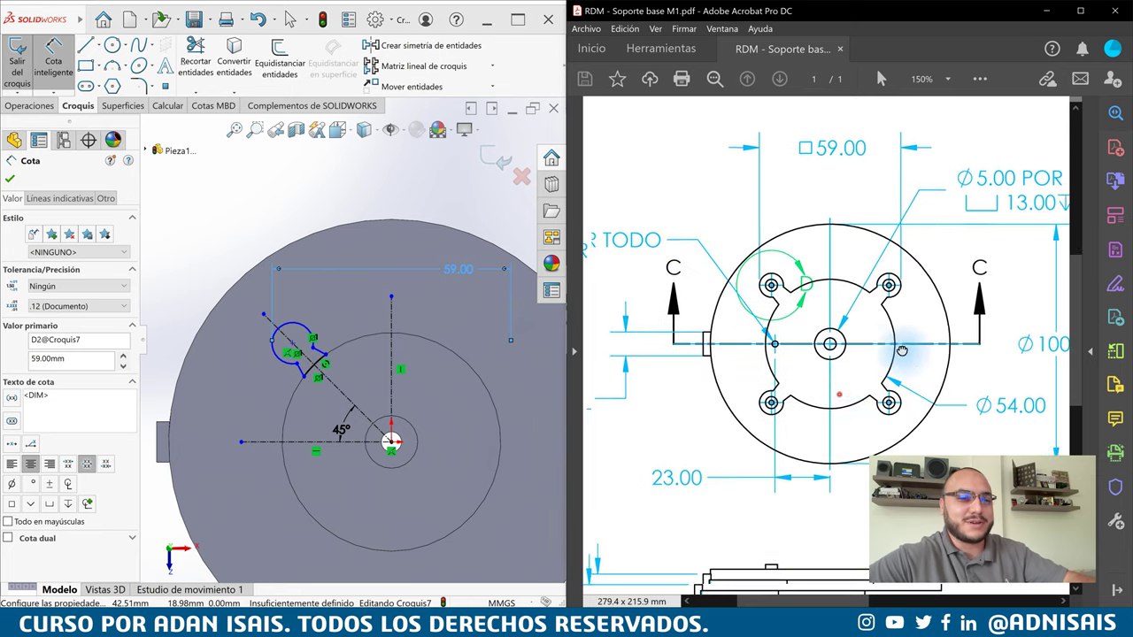
{"action": "scroll", "coordinate": [862, 362], "scroll_direction": "down", "scroll_amount": 2}
{"action": "scroll", "coordinate": [862, 362], "scroll_direction": "down", "scroll_amount": 2}
{"action": "mouse_move", "coordinate": [916, 396]}
{"action": "left_mouse_down"}
{"action": "mouse_move", "coordinate": [859, 269]}
{"action": "mouse_move", "coordinate": [834, 268]}
{"action": "left_mouse_up"}
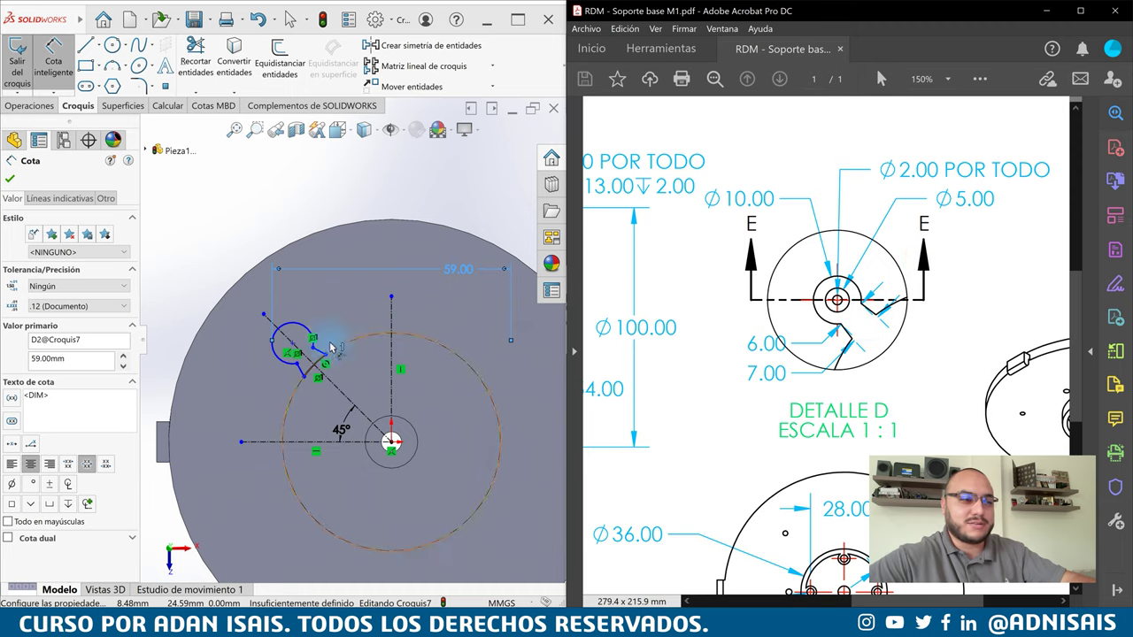
Give the keyhole's round end a 5 mm radius, shown as a Ø10.00 diameter dimension
{"action": "left_click", "coordinate": [290, 326]}
{"action": "left_click", "coordinate": [290, 326]}
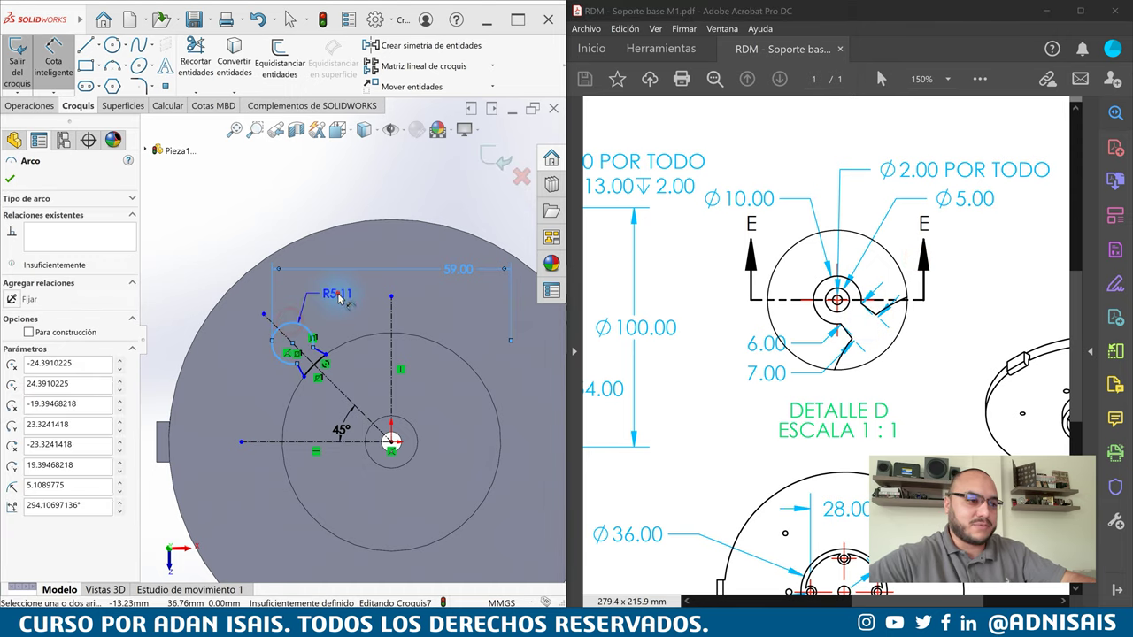
{"action": "left_click", "coordinate": [372, 323]}
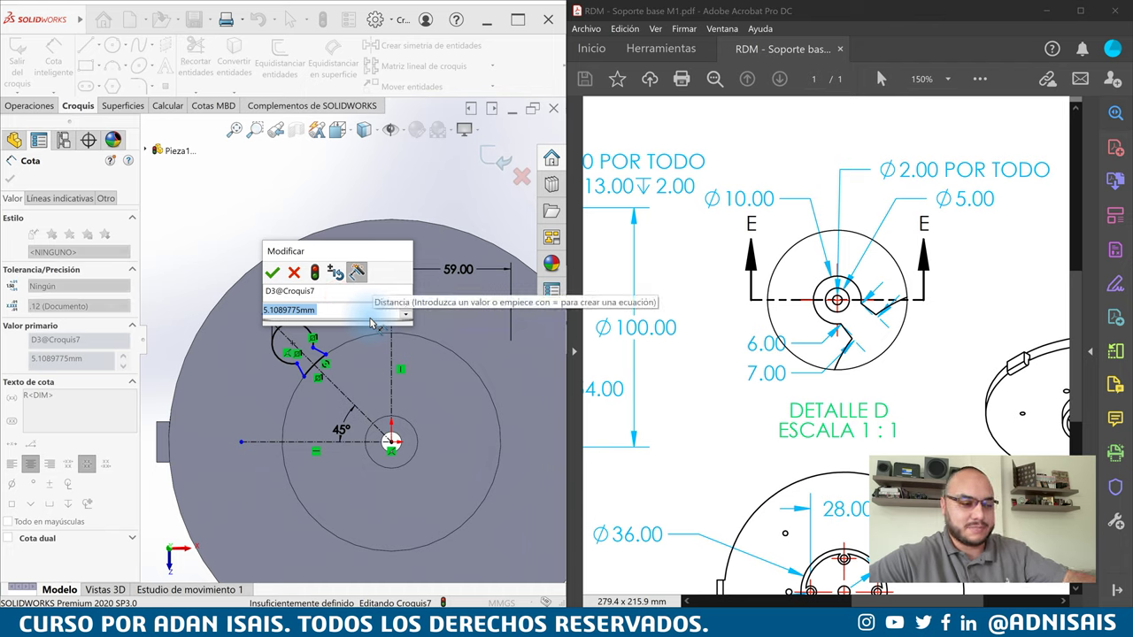
{"action": "type", "text": "5"}
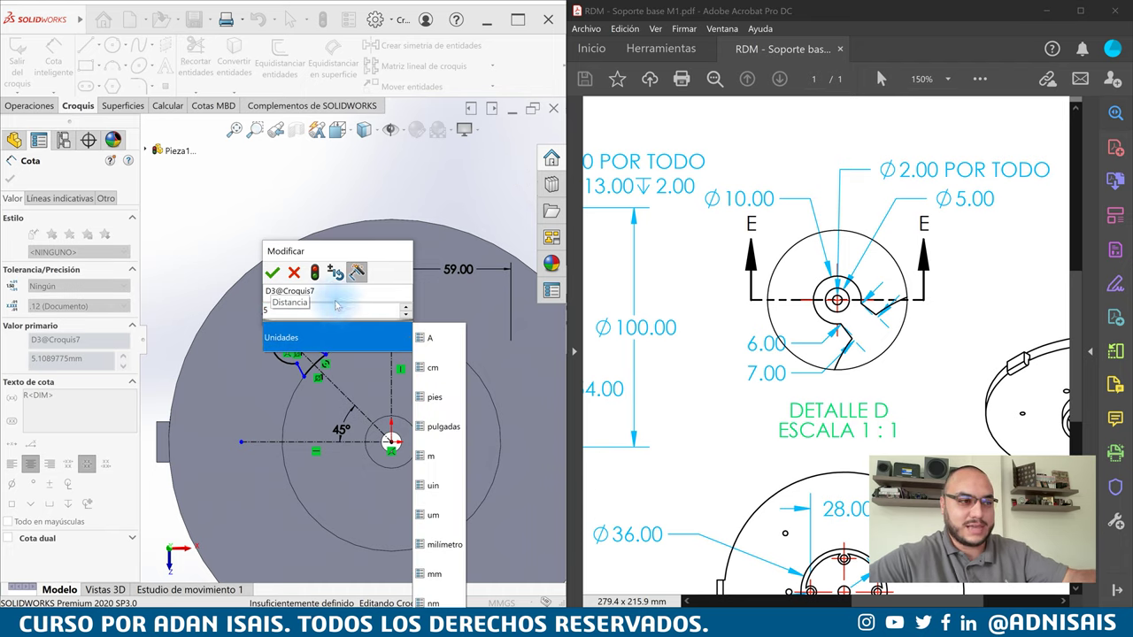
{"action": "key", "text": "Return"}
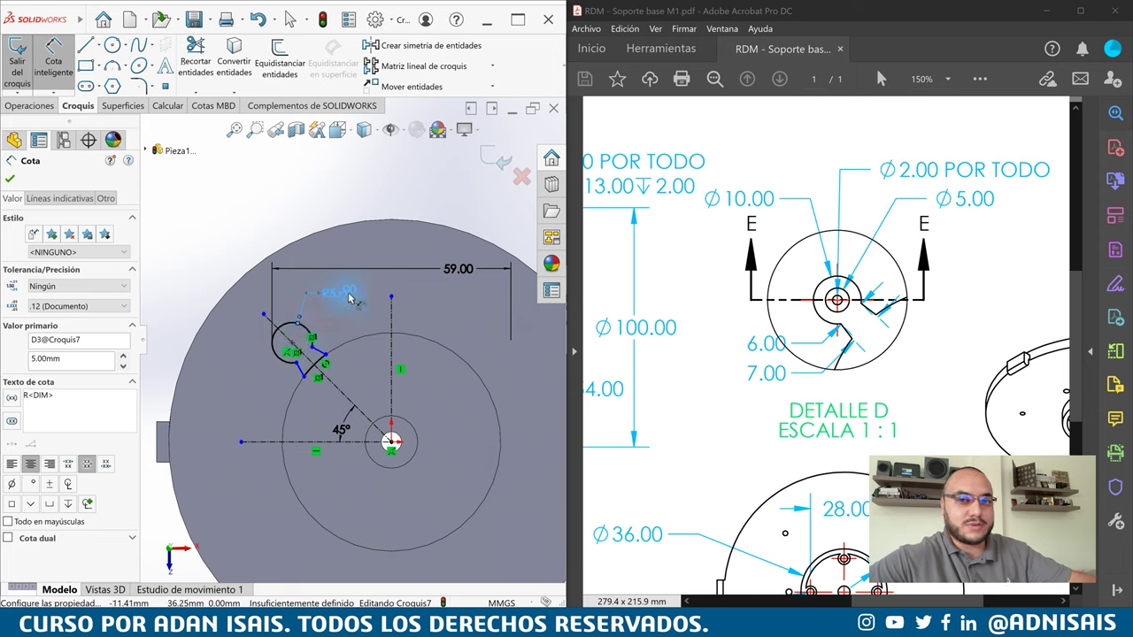
{"action": "scroll", "coordinate": [348, 299], "scroll_direction": "down", "scroll_amount": 2}
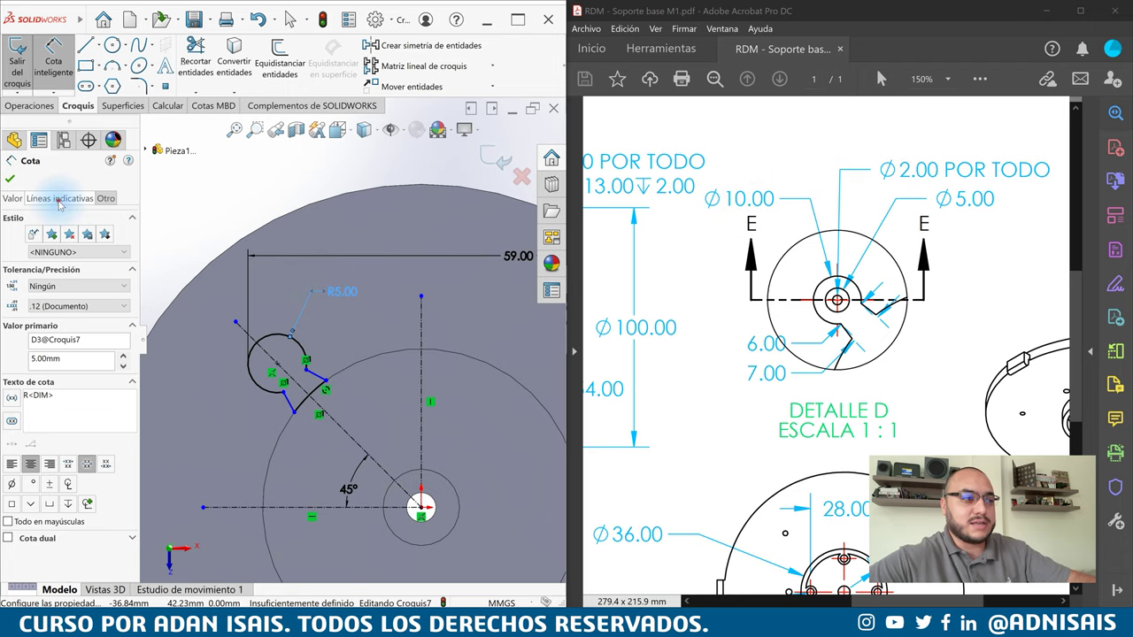
{"action": "left_click", "coordinate": [58, 200]}
{"action": "left_click", "coordinate": [56, 275]}
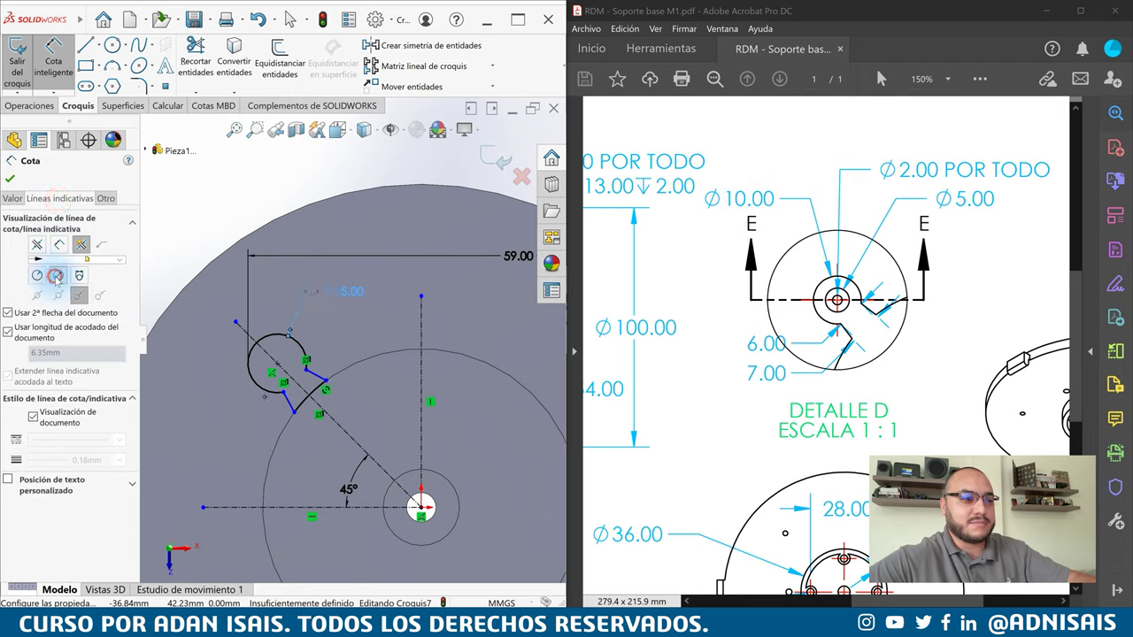
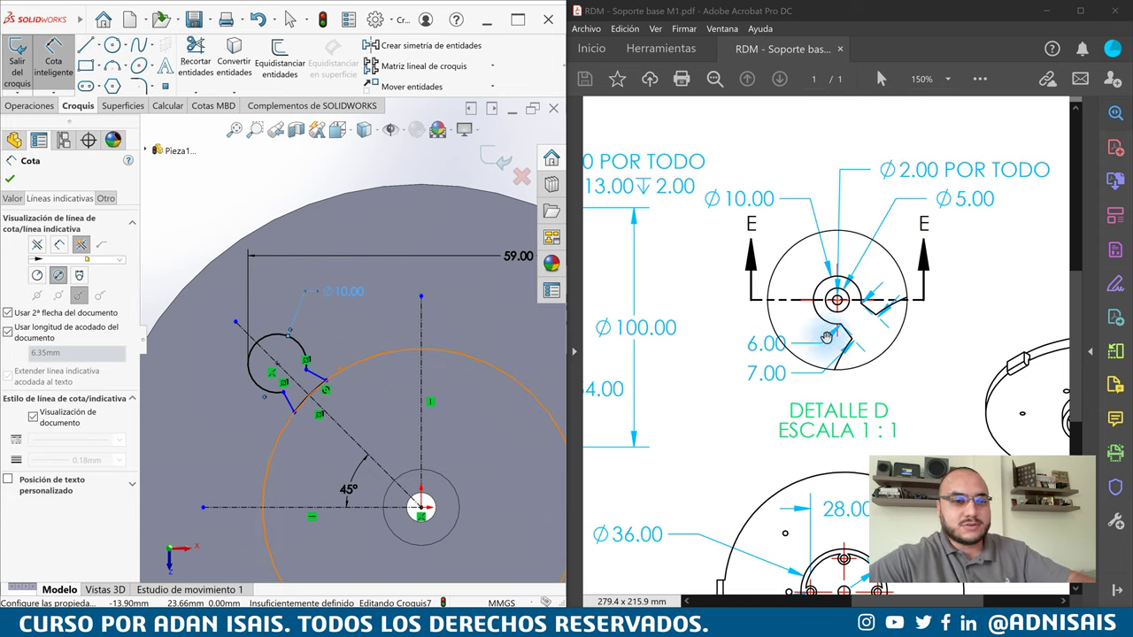
Add a 6.00 mm width and a 7.00 mm length dimension to the notch lines in Croquis7
{"action": "scroll", "coordinate": [404, 463], "scroll_direction": "down", "scroll_amount": 2}
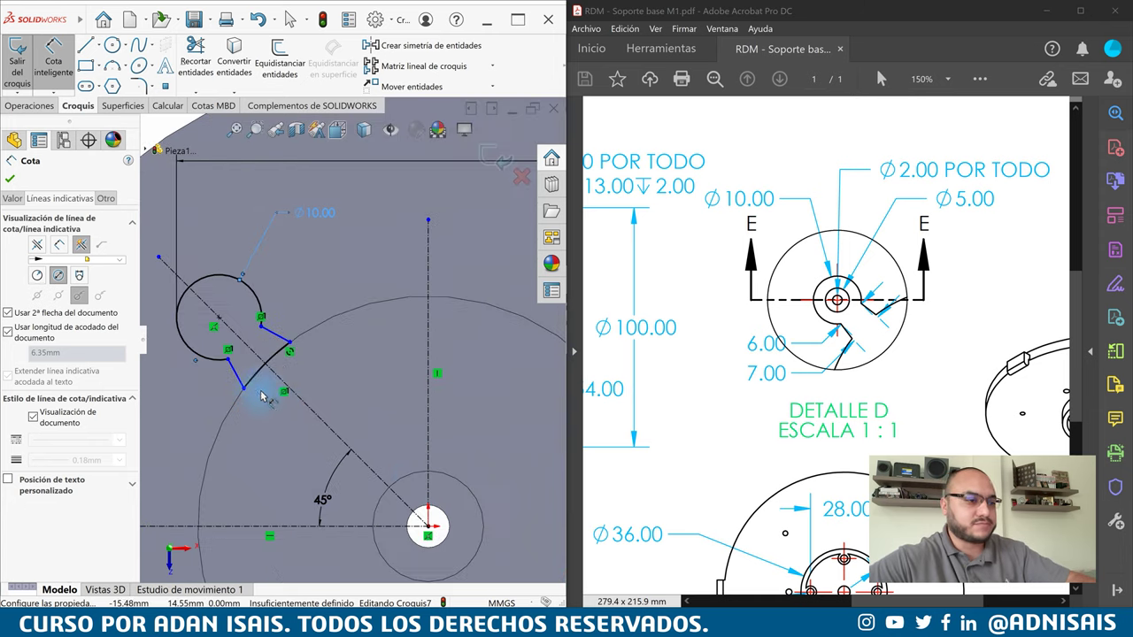
{"action": "scroll", "coordinate": [263, 398], "scroll_direction": "down", "scroll_amount": 1}
{"action": "left_click", "coordinate": [217, 344]}
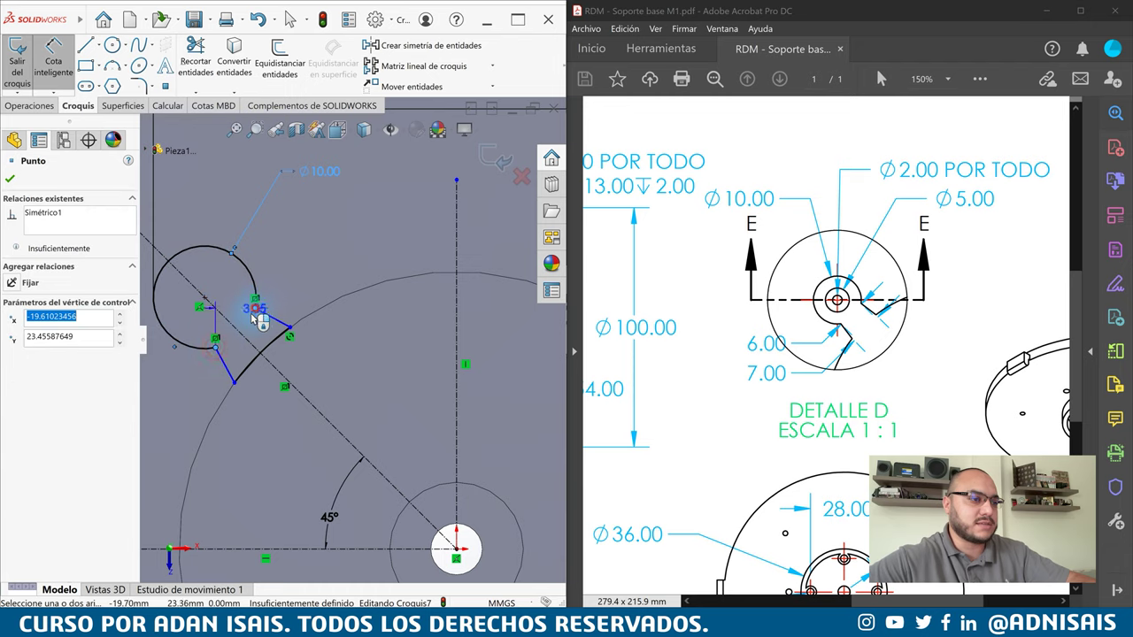
{"action": "left_click", "coordinate": [253, 328]}
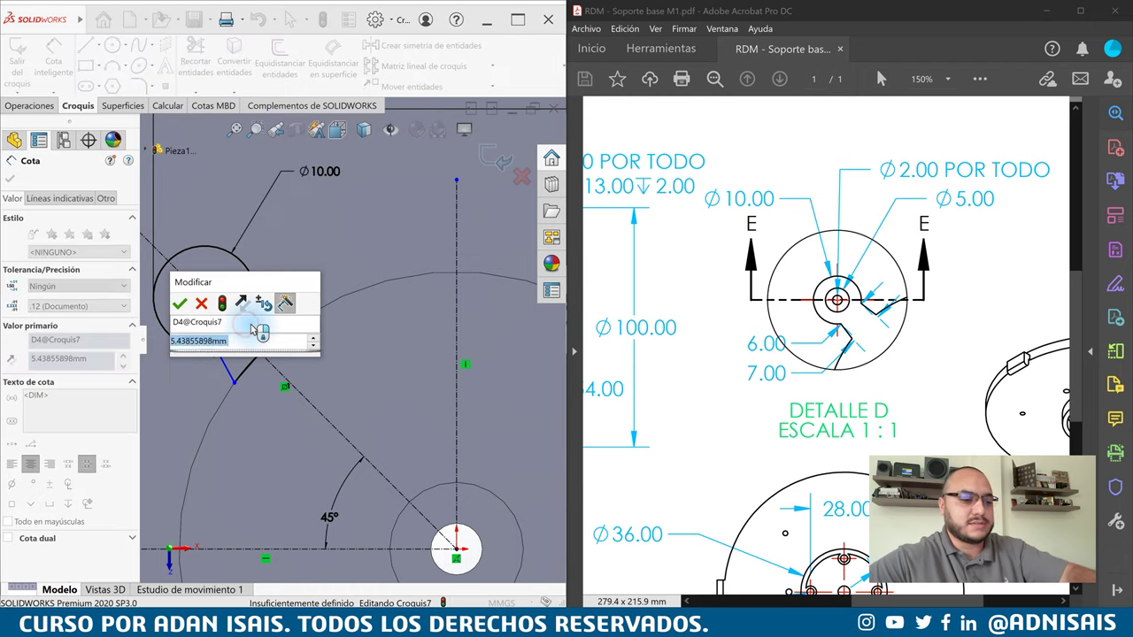
{"action": "type", "text": "6"}
{"action": "key", "text": "Return"}
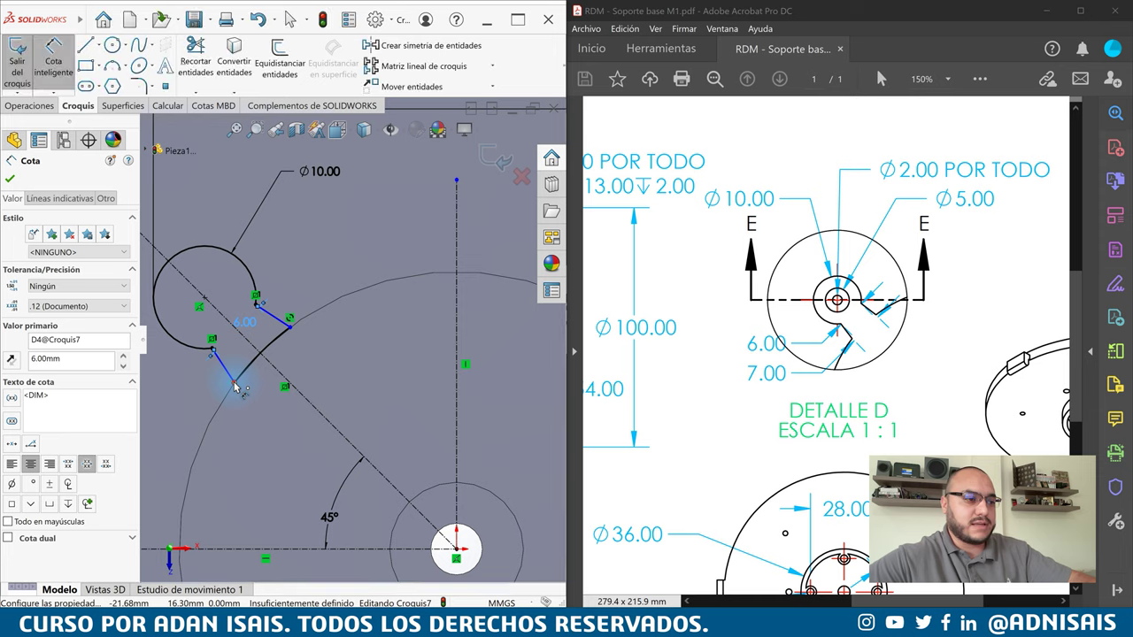
{"action": "left_click", "coordinate": [292, 329]}
{"action": "left_click_drag", "start_coordinate": [291, 329], "coordinate": [301, 367]}
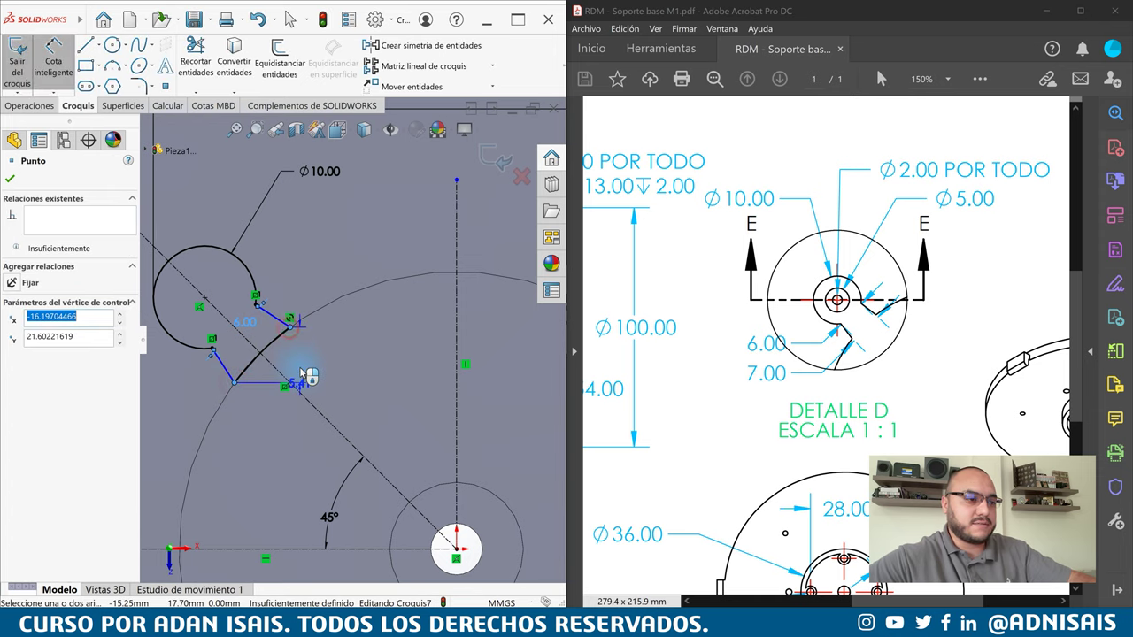
{"action": "left_click", "coordinate": [301, 421]}
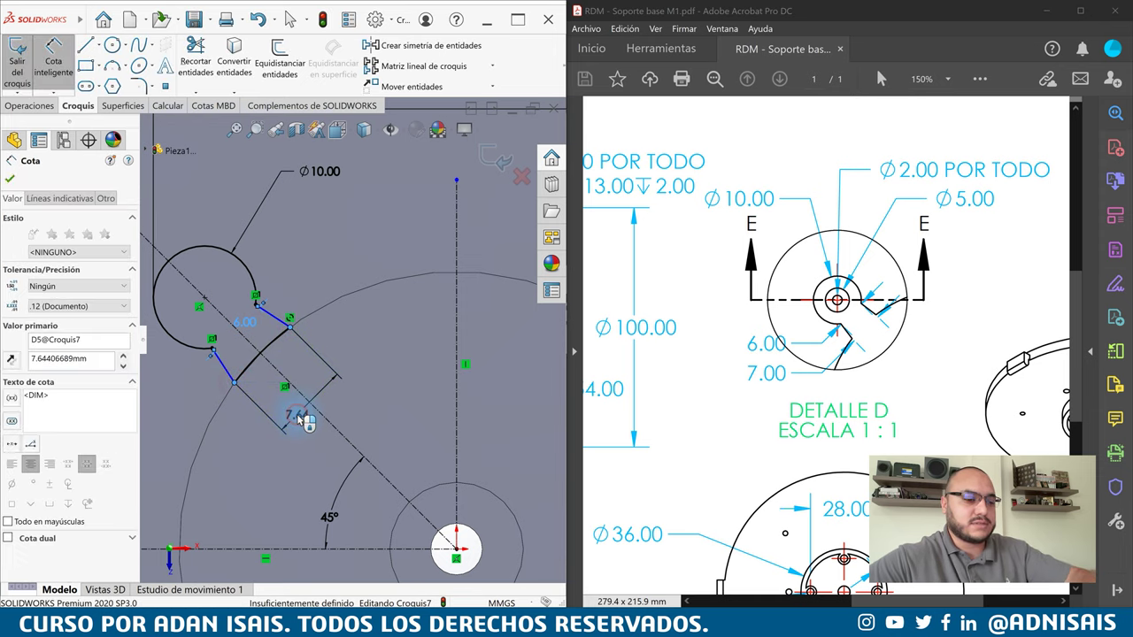
{"action": "key", "text": "Return"}
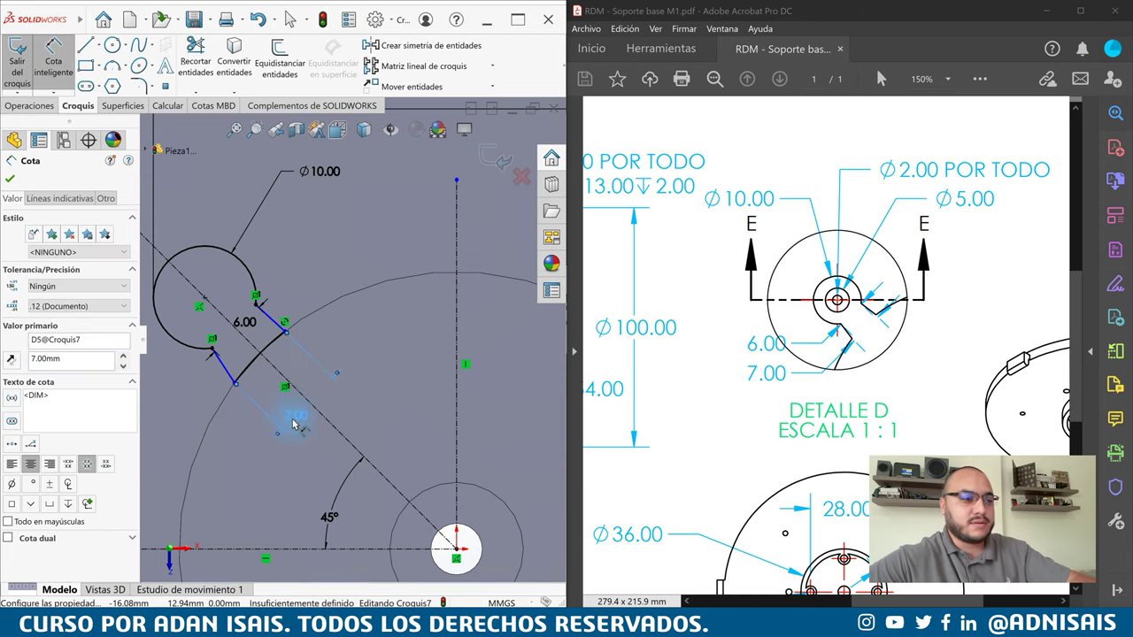
{"action": "key", "text": "Escape"}
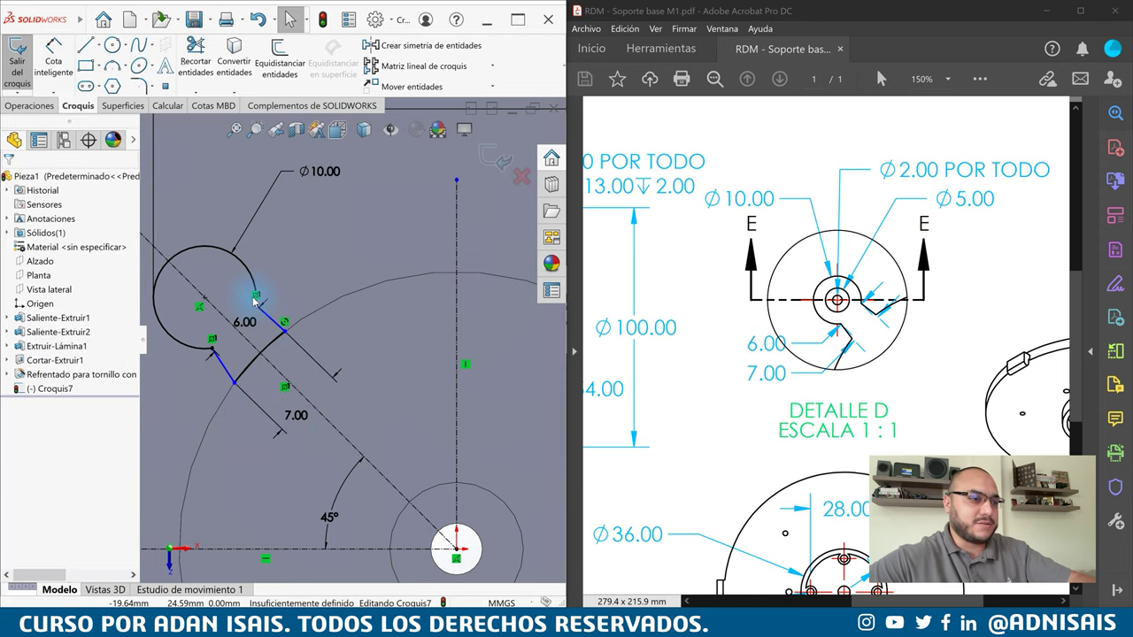
{"action": "scroll", "coordinate": [276, 300], "scroll_direction": "down", "scroll_amount": 2}
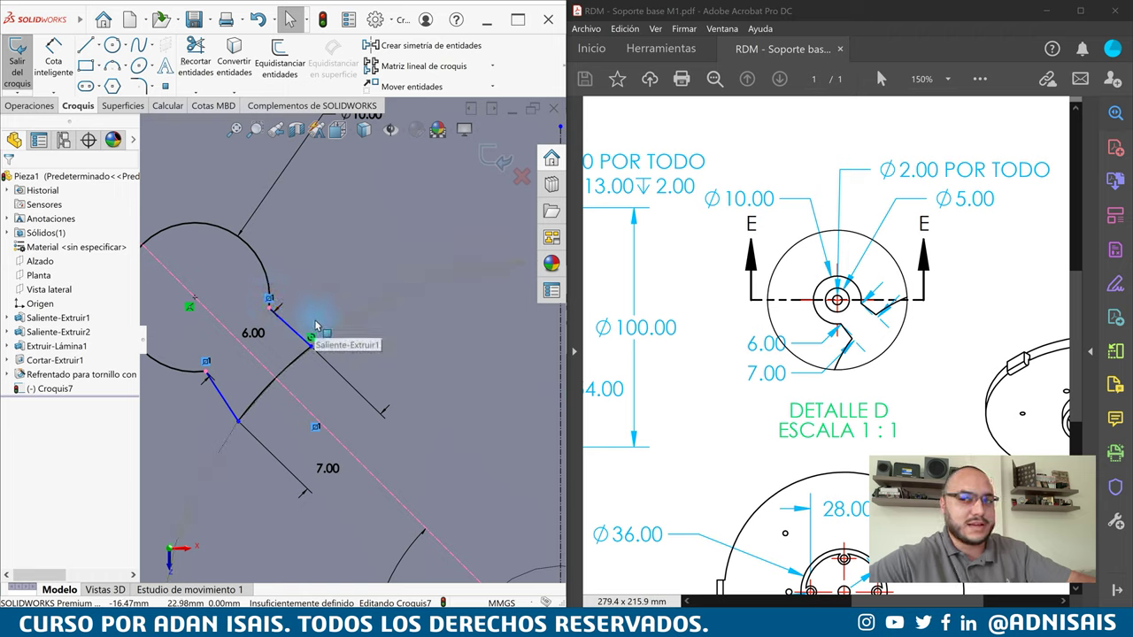
Select both notch lines with the centreline and make them symmetric, fully defining Croquis7
{"action": "left_click", "coordinate": [246, 389]}
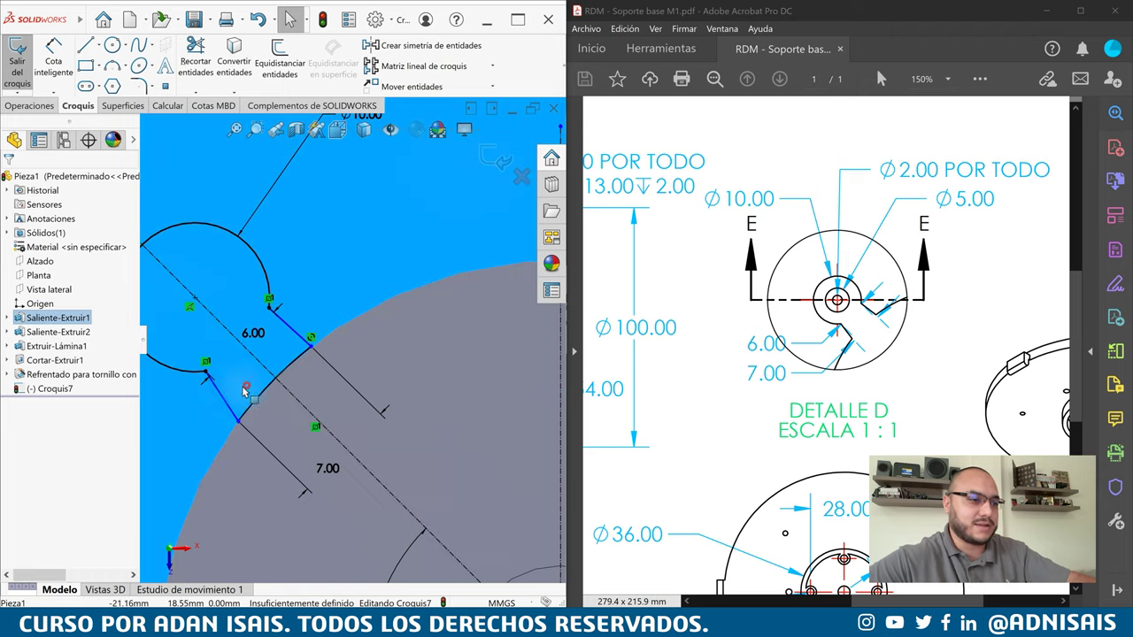
{"action": "left_click", "coordinate": [223, 400]}
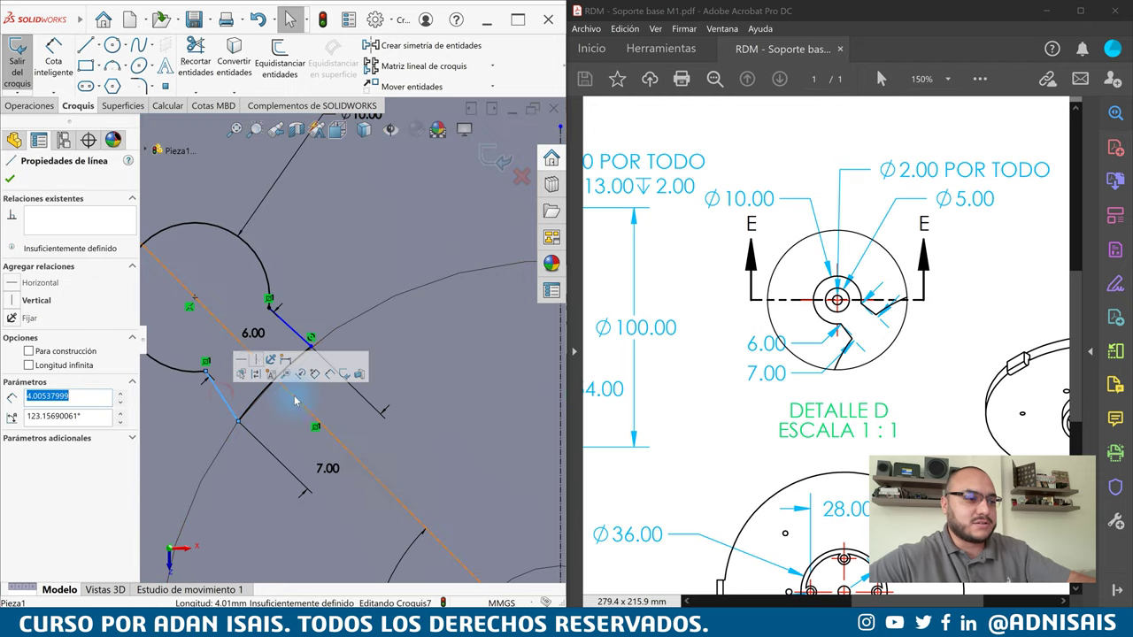
{"action": "left_click", "coordinate": [294, 396], "text": "ctrl"}
{"action": "left_click", "coordinate": [288, 331], "text": "ctrl"}
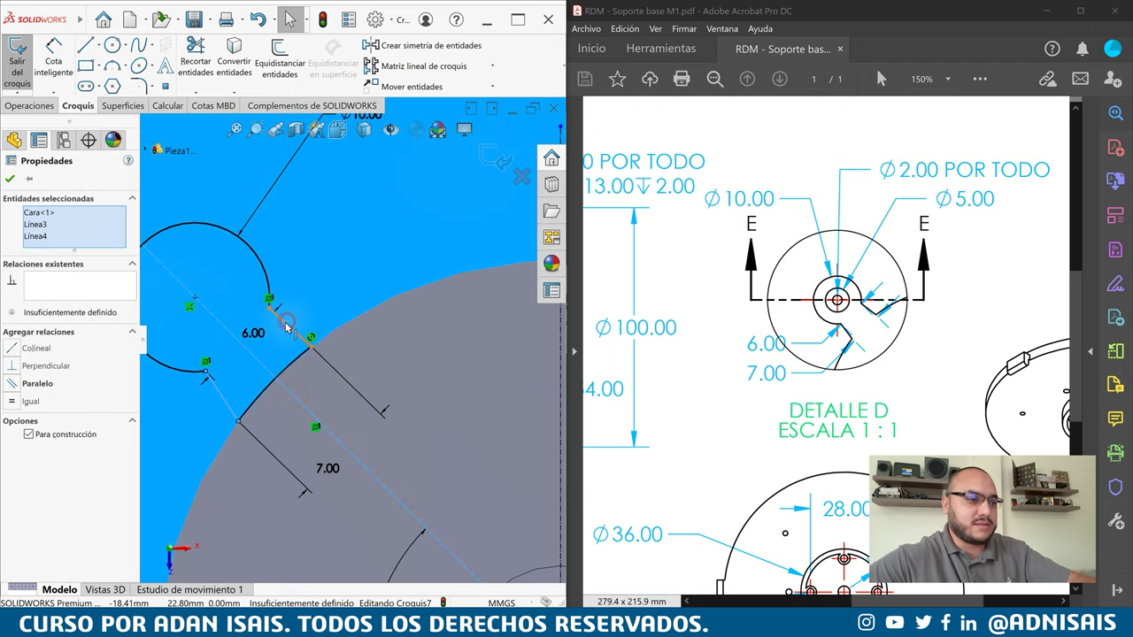
{"action": "left_click", "coordinate": [292, 320], "text": "ctrl"}
{"action": "left_click", "coordinate": [300, 310], "text": "ctrl"}
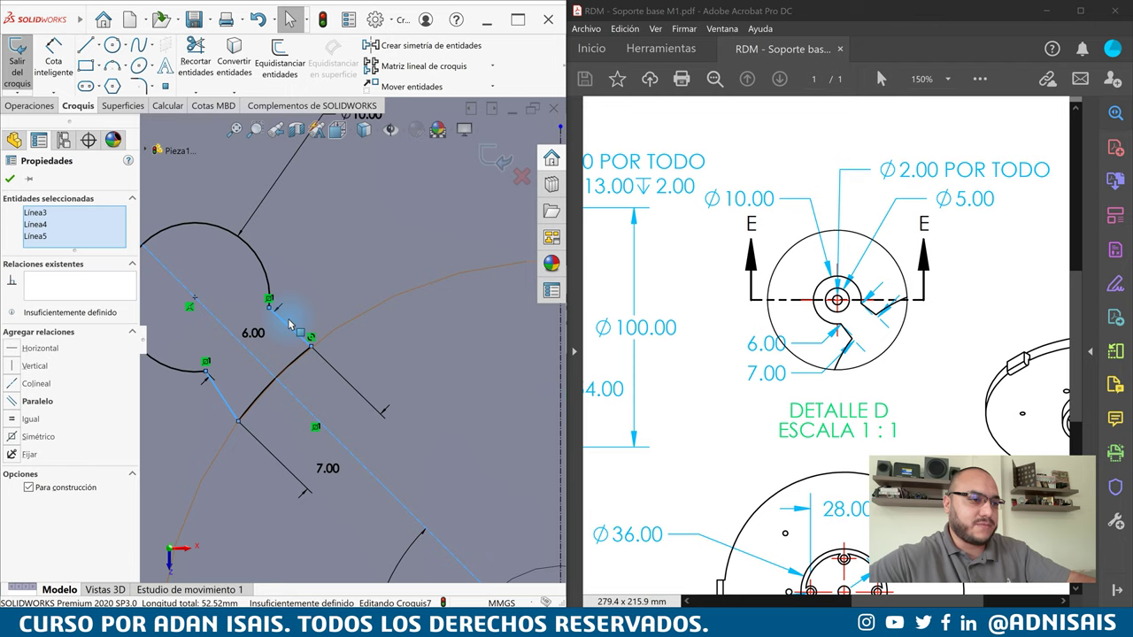
{"action": "left_click", "coordinate": [301, 324], "text": "ctrl"}
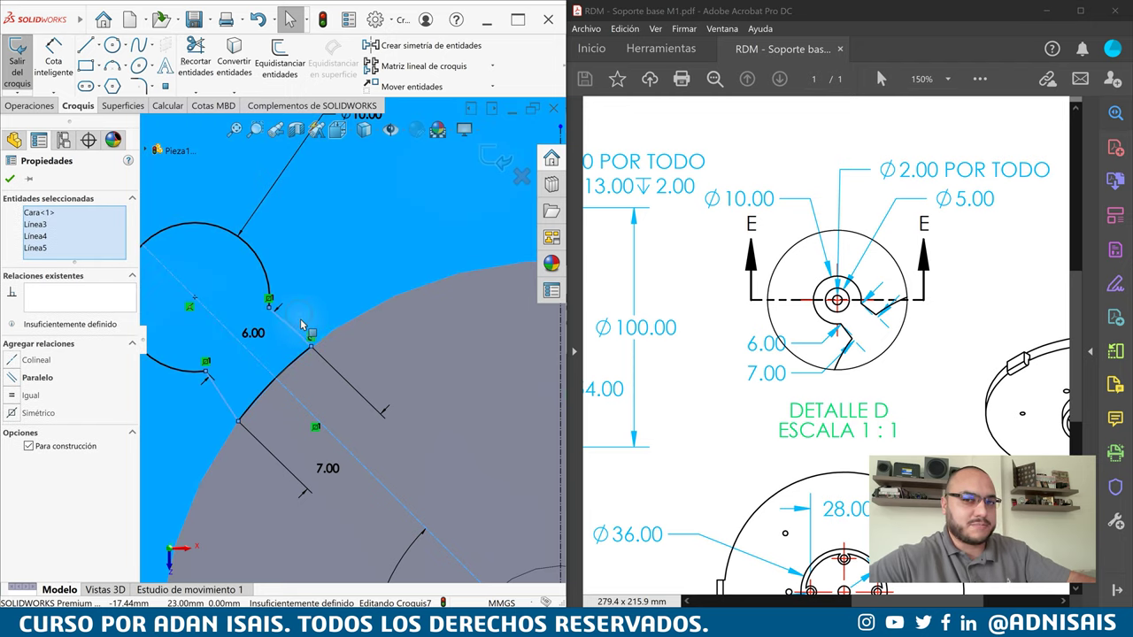
{"action": "left_click", "coordinate": [305, 313], "text": "ctrl"}
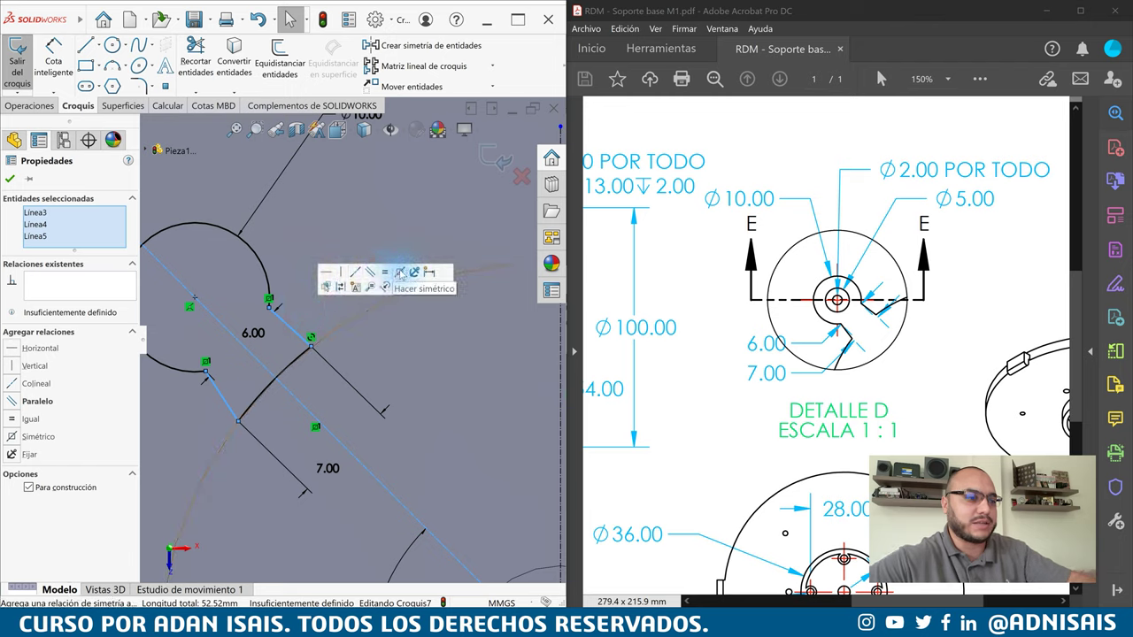
{"action": "left_click", "coordinate": [400, 275]}
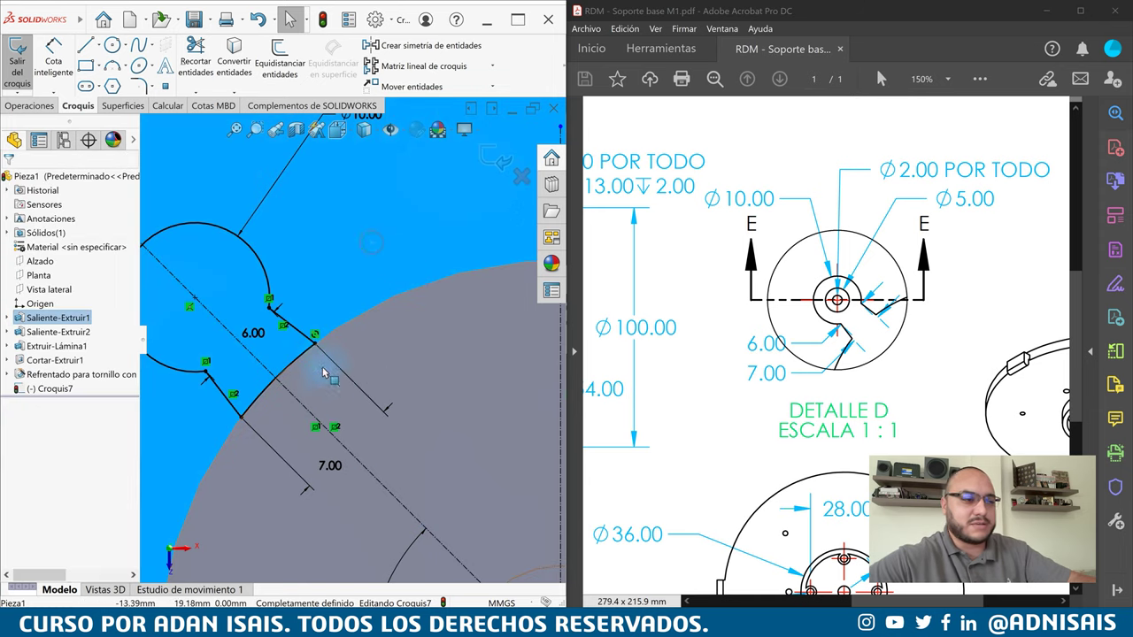
{"action": "scroll", "coordinate": [324, 373], "scroll_direction": "up", "scroll_amount": 5}
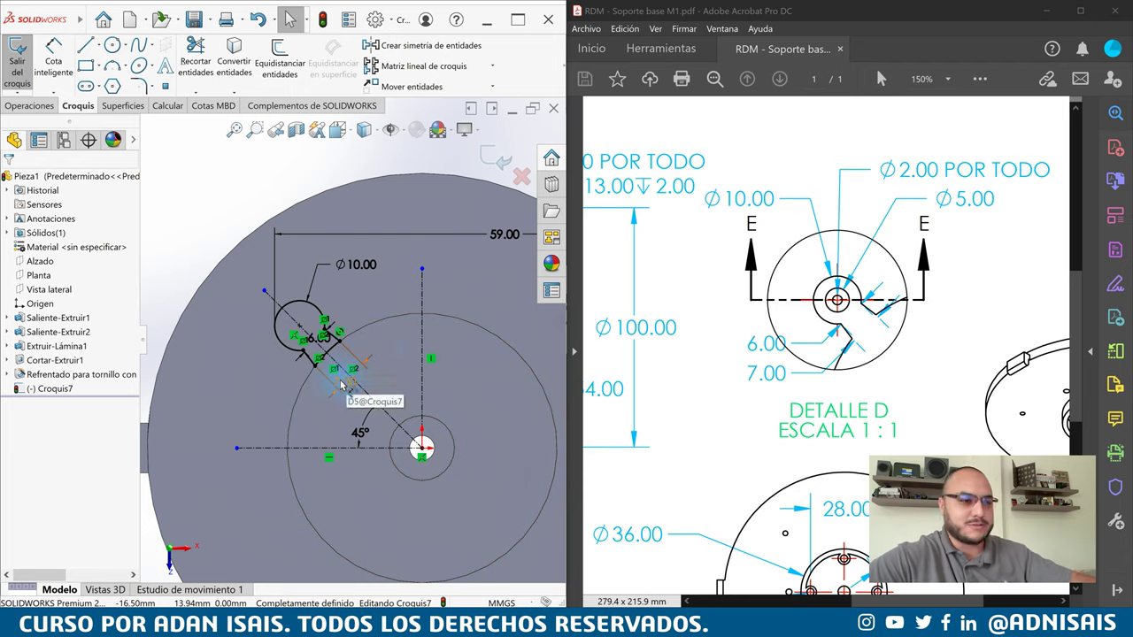
{"action": "scroll", "coordinate": [340, 382], "scroll_direction": "down", "scroll_amount": 2}
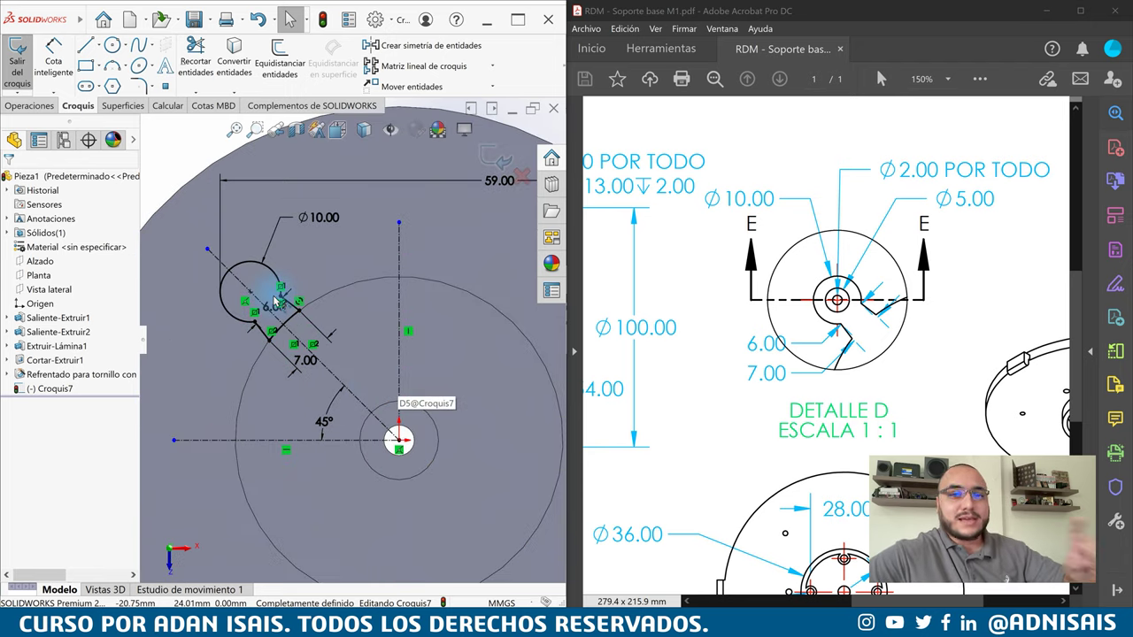
Extrude-cut the notch sketch Through All in the reversed direction, creating Cortar-Extruir2
{"action": "left_click", "coordinate": [39, 107]}
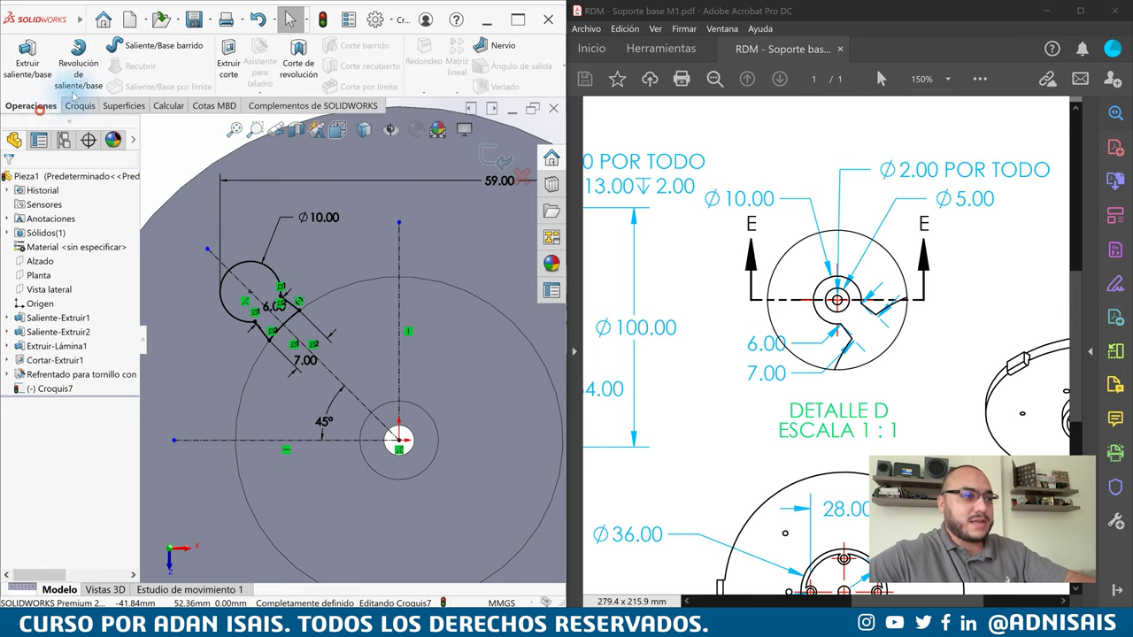
{"action": "left_click", "coordinate": [228, 57]}
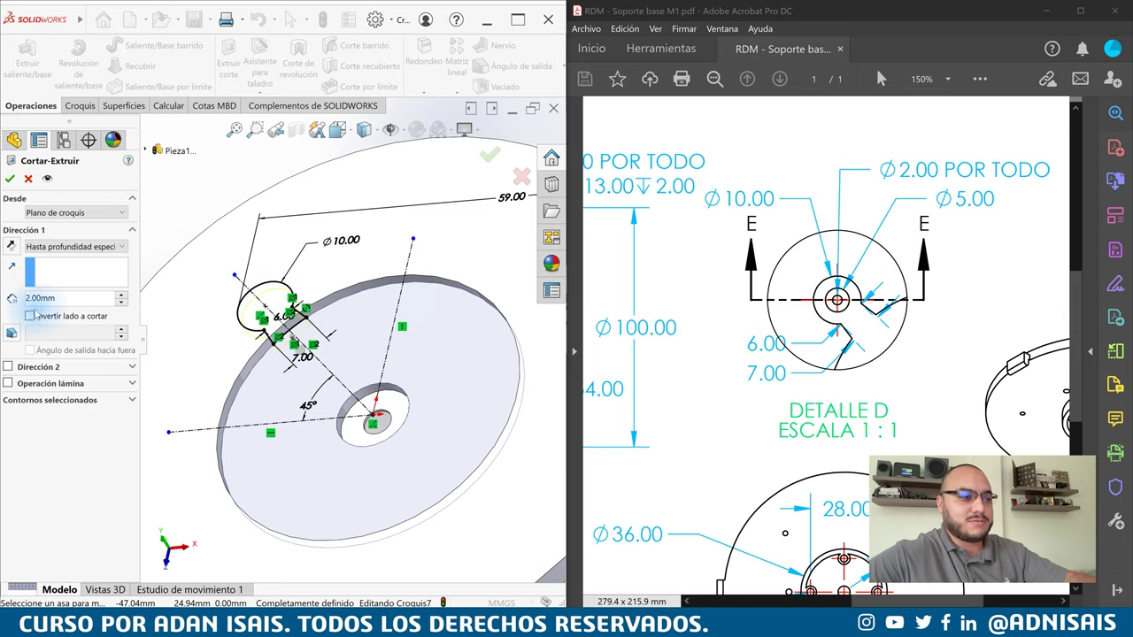
{"action": "scroll", "coordinate": [294, 315], "scroll_direction": "down", "scroll_amount": 5}
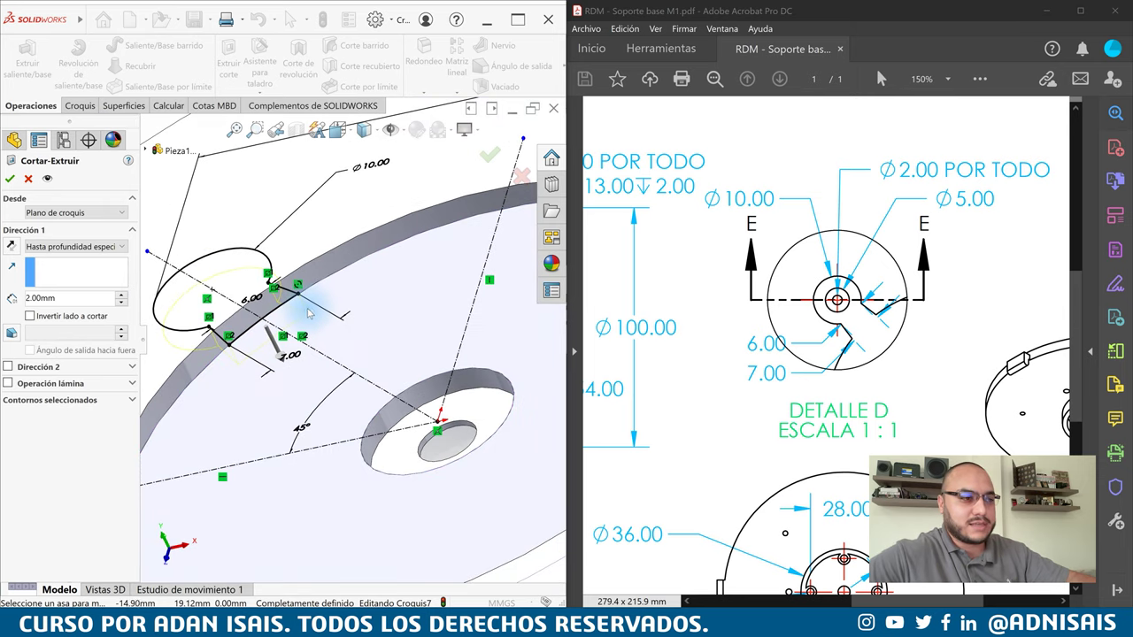
{"action": "left_click", "coordinate": [14, 251]}
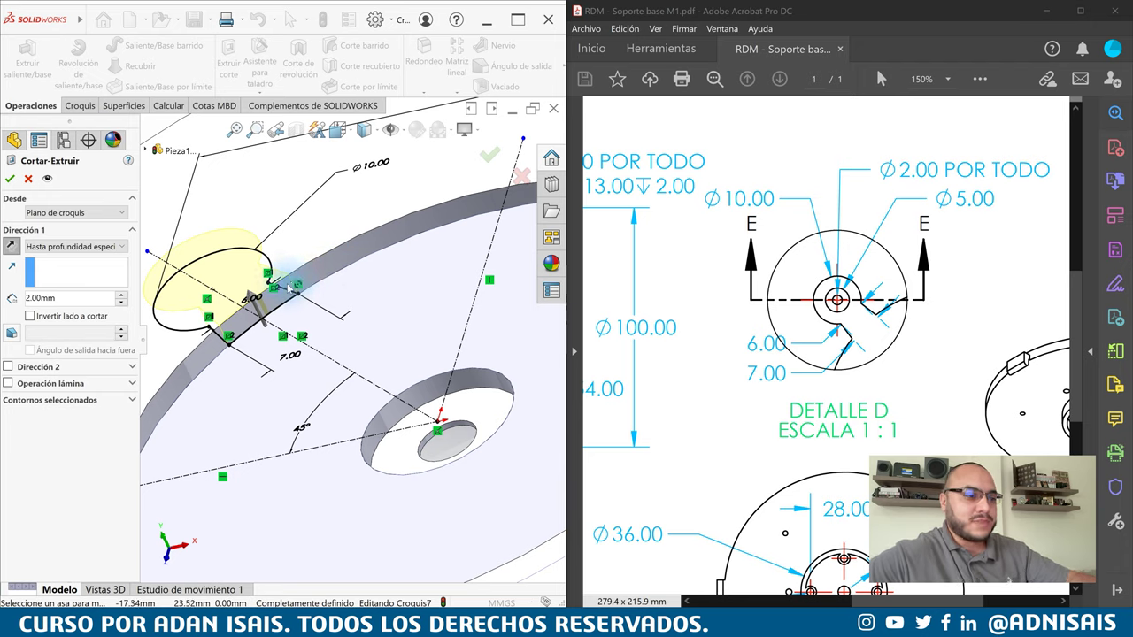
{"action": "left_click", "coordinate": [60, 247]}
{"action": "left_click", "coordinate": [53, 271]}
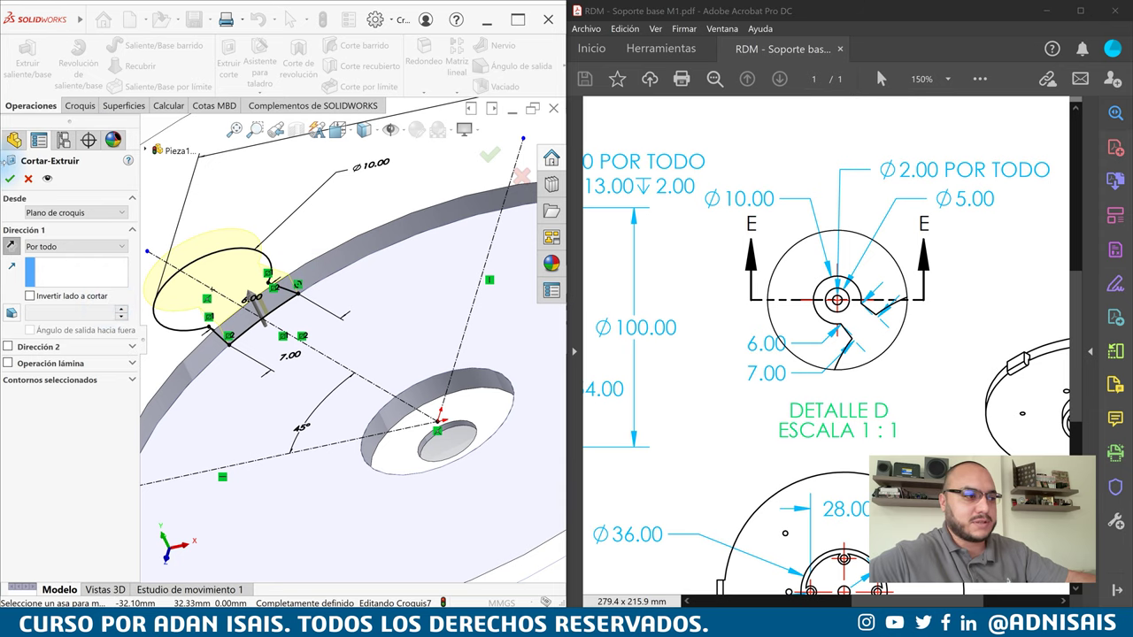
{"action": "left_click", "coordinate": [10, 178]}
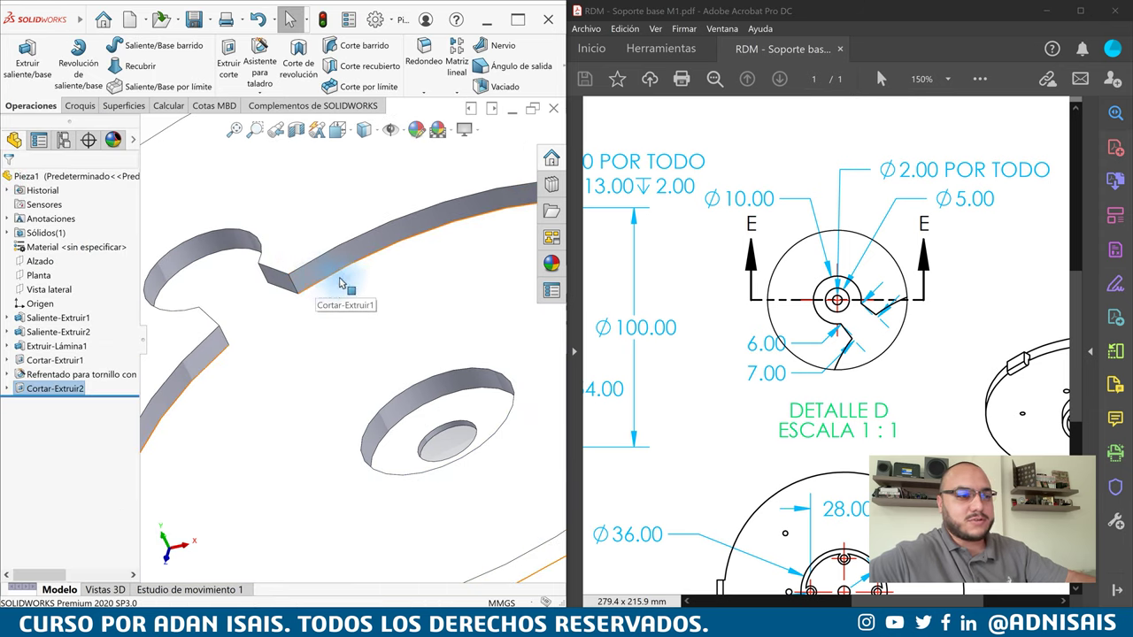
{"action": "scroll", "coordinate": [425, 327], "scroll_direction": "up", "scroll_amount": 3}
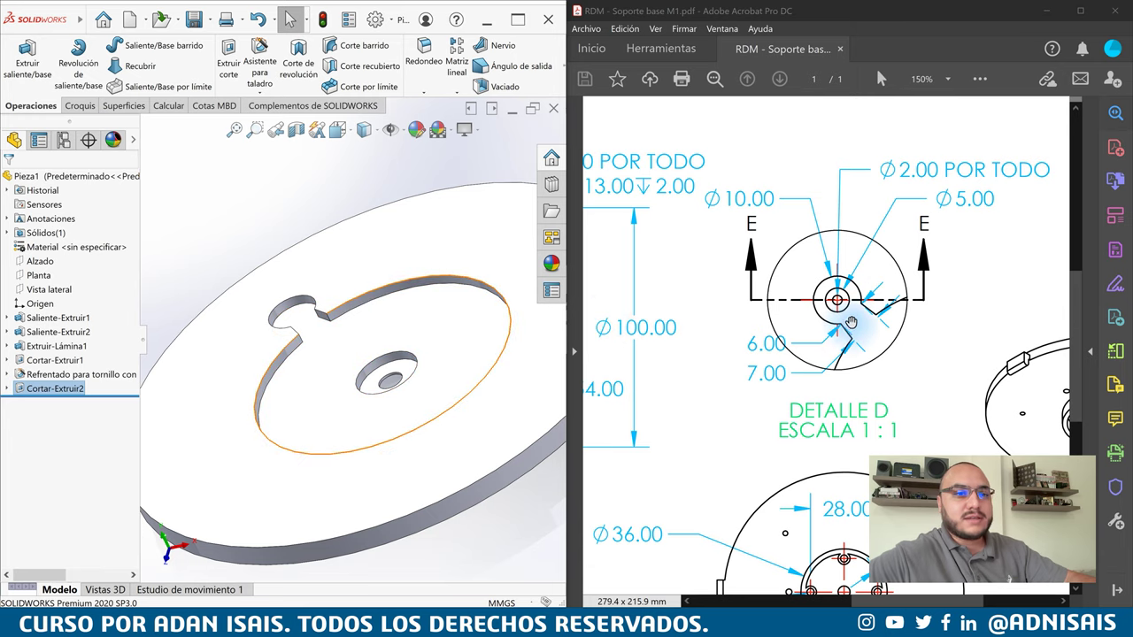
Open a new sketch, Croquis8, on the recessed floor face of the base plate
{"action": "left_click_drag", "start_coordinate": [851, 323], "coordinate": [830, 304]}
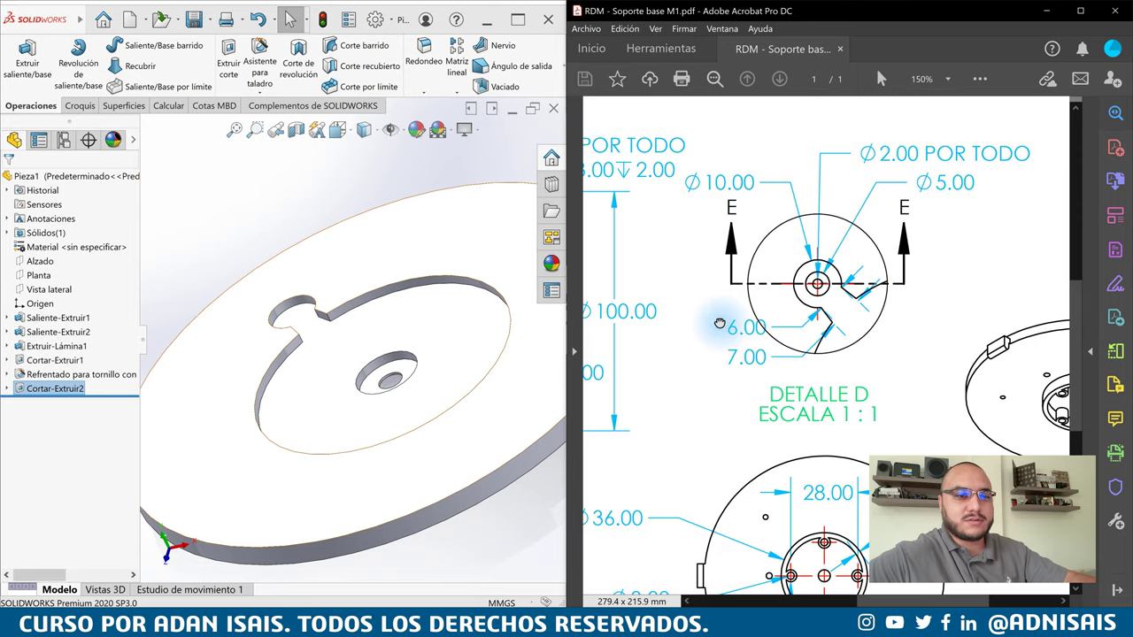
{"action": "left_click_drag", "start_coordinate": [720, 324], "coordinate": [954, 317]}
{"action": "left_click_drag", "start_coordinate": [760, 309], "coordinate": [659, 382]}
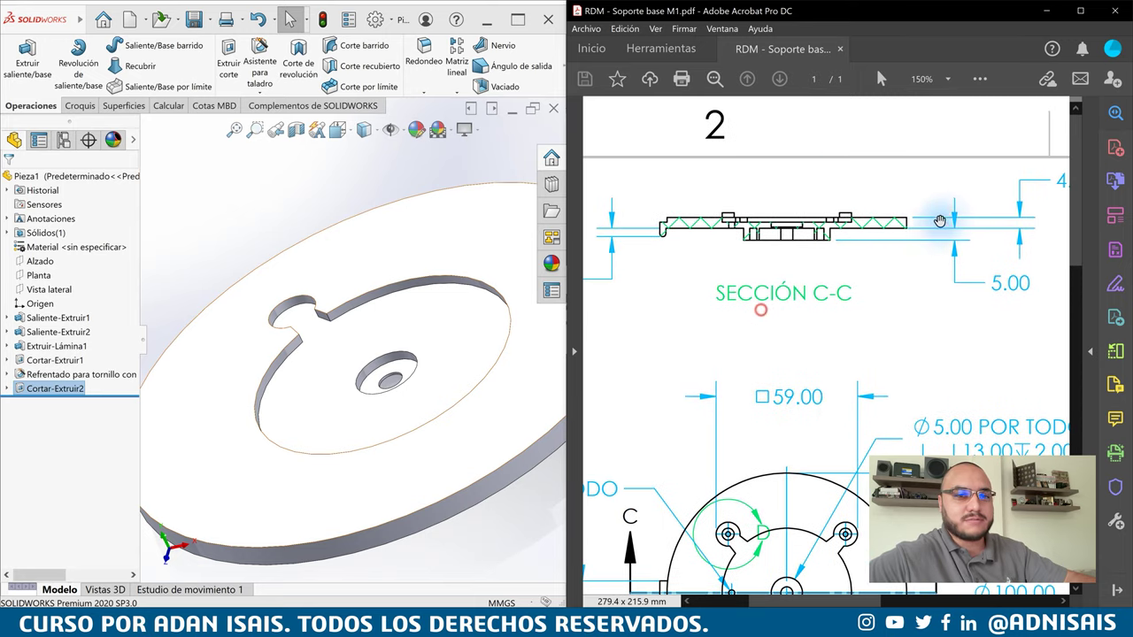
{"action": "left_click_drag", "start_coordinate": [945, 219], "coordinate": [656, 217]}
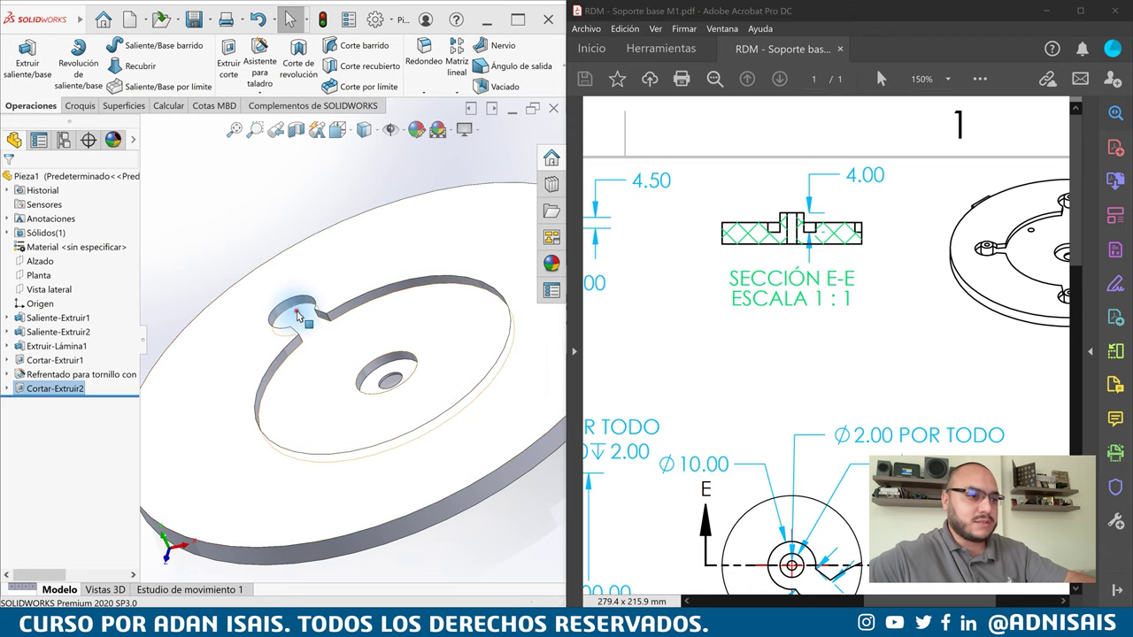
{"action": "left_click", "coordinate": [296, 310]}
{"action": "left_click", "coordinate": [331, 290]}
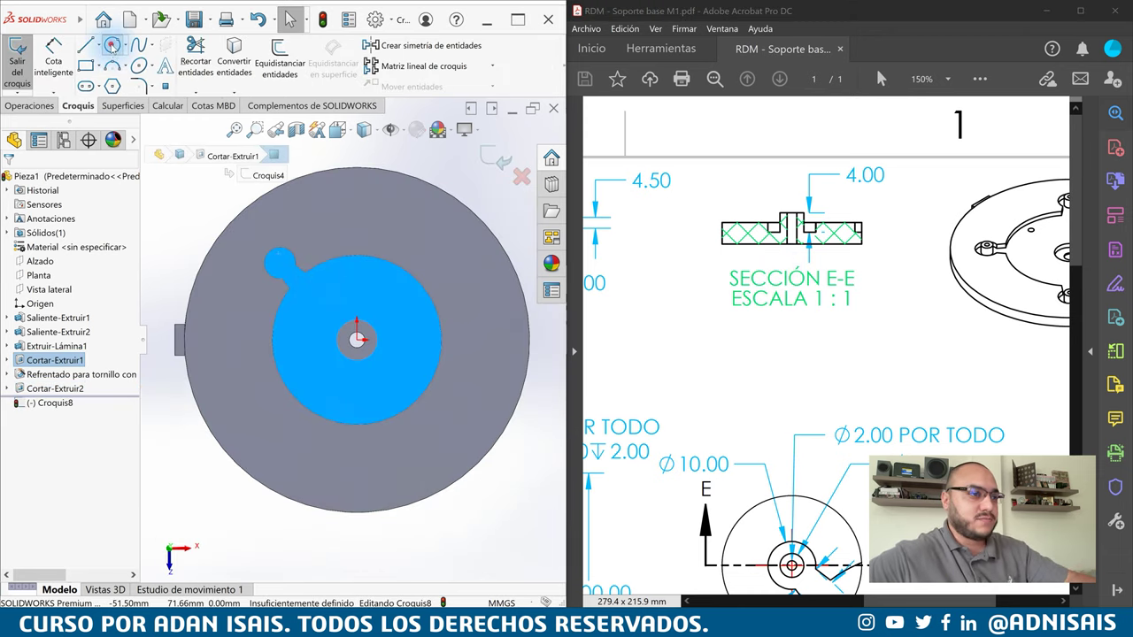
Draw a circle centred on the notch's round-end arc centre
{"action": "left_click", "coordinate": [112, 44]}
{"action": "scroll", "coordinate": [290, 292], "scroll_direction": "down", "scroll_amount": 2}
{"action": "scroll", "coordinate": [290, 292], "scroll_direction": "down", "scroll_amount": 1}
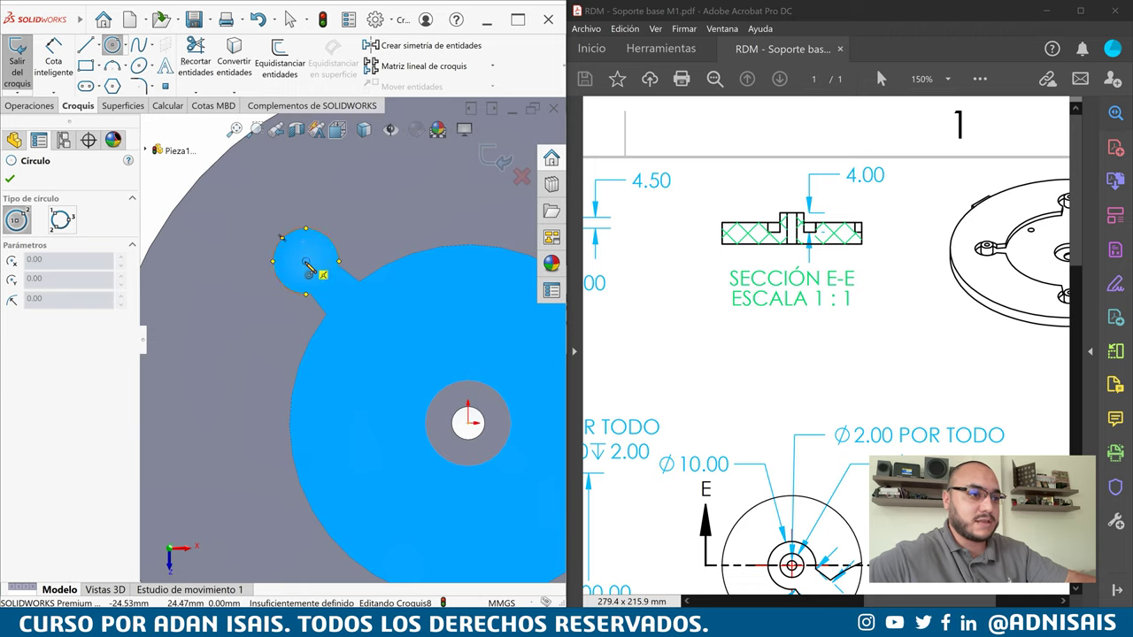
{"action": "left_click", "coordinate": [306, 262]}
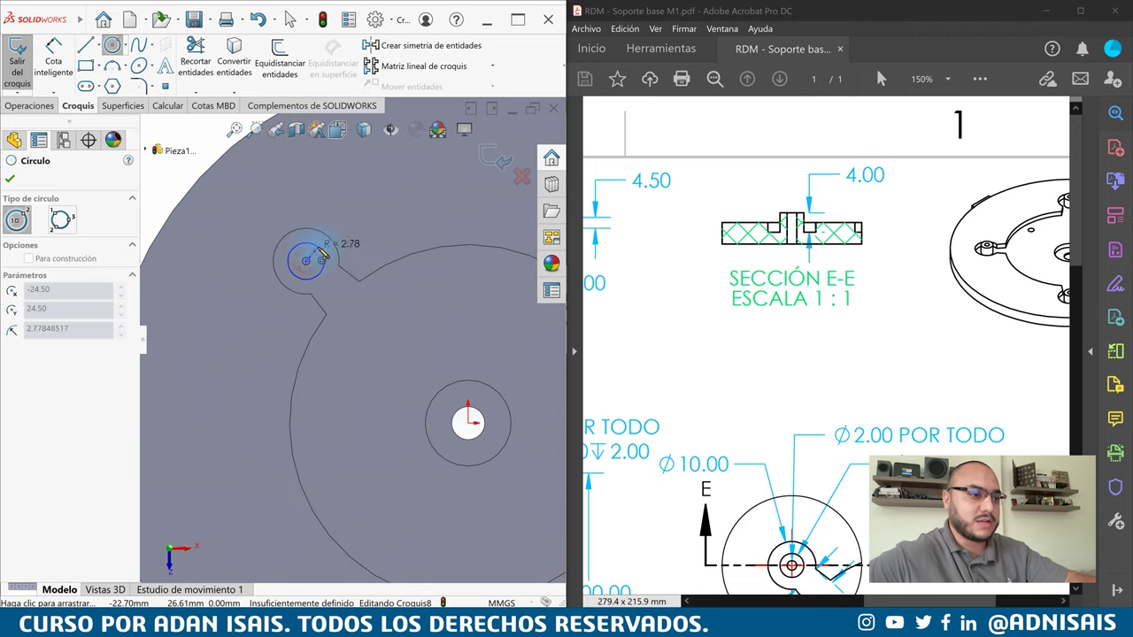
{"action": "left_click", "coordinate": [323, 255]}
Dimension the circle to Ø5.00 and start an extruded cut from the sketch
{"action": "right_click_drag", "start_coordinate": [305, 274], "coordinate": [306, 225]}
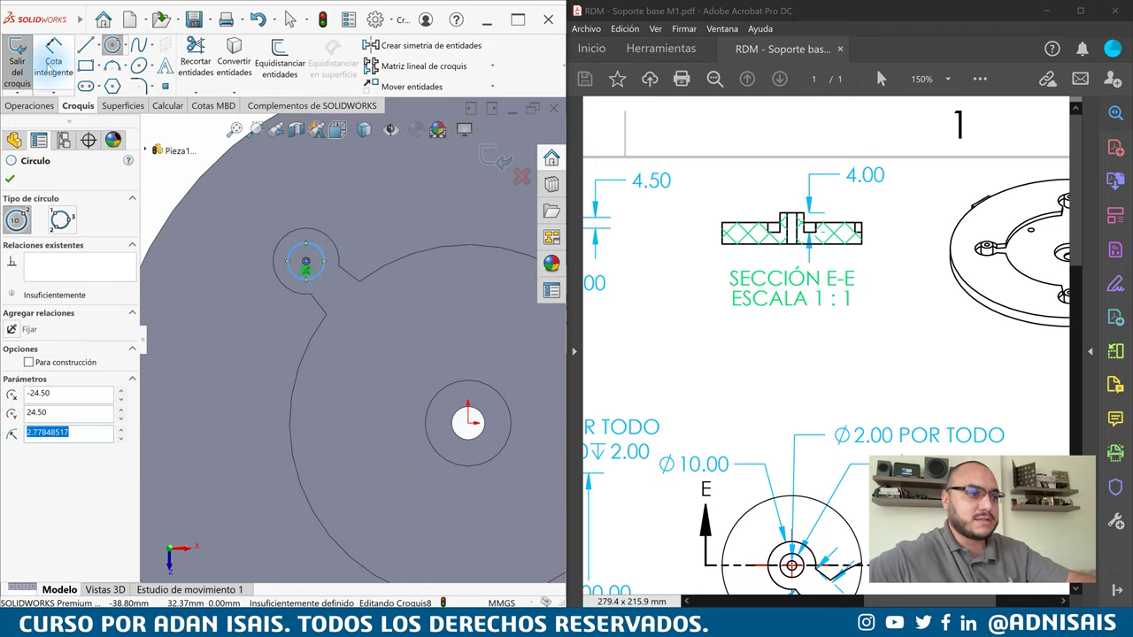
{"action": "left_click", "coordinate": [308, 249]}
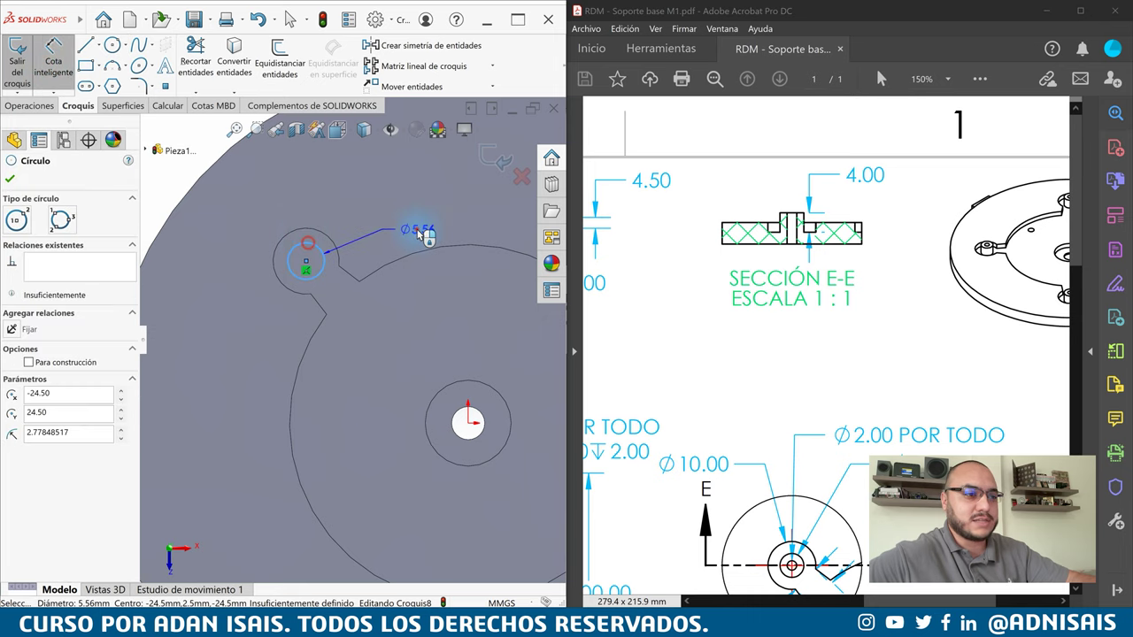
{"action": "left_click", "coordinate": [438, 249]}
{"action": "key", "text": "Return"}
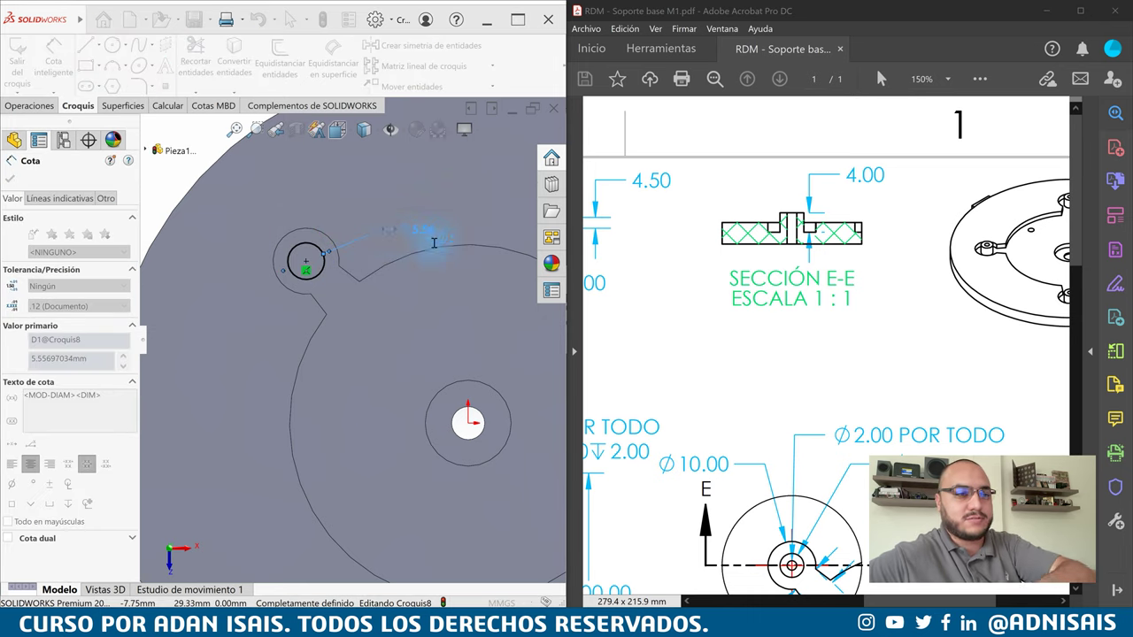
{"action": "left_click", "coordinate": [32, 105]}
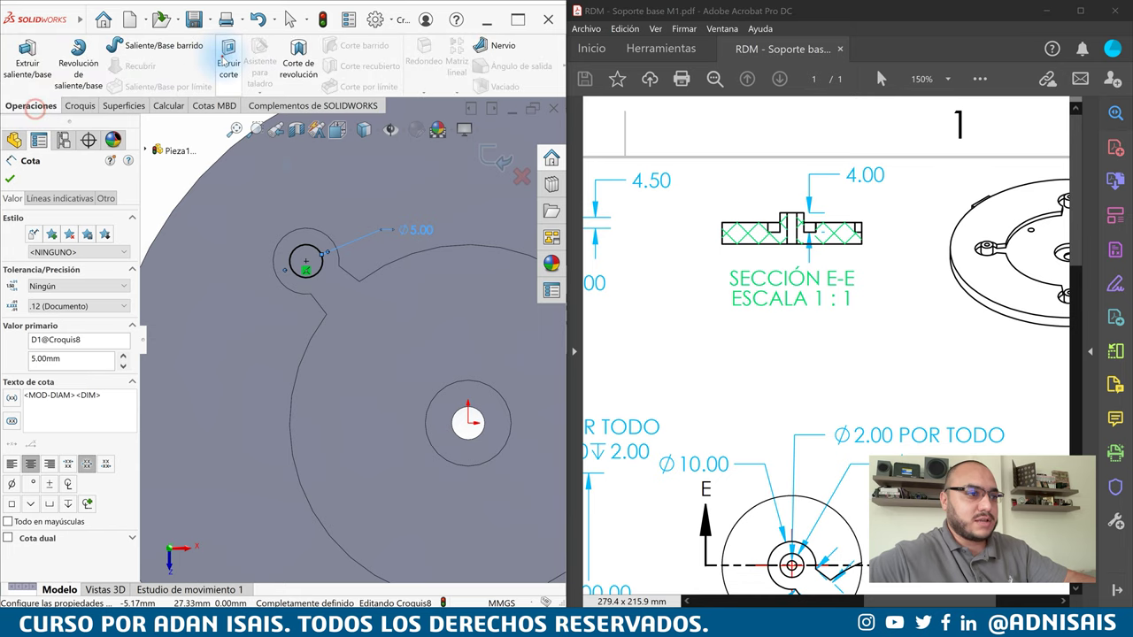
{"action": "left_click", "coordinate": [228, 60]}
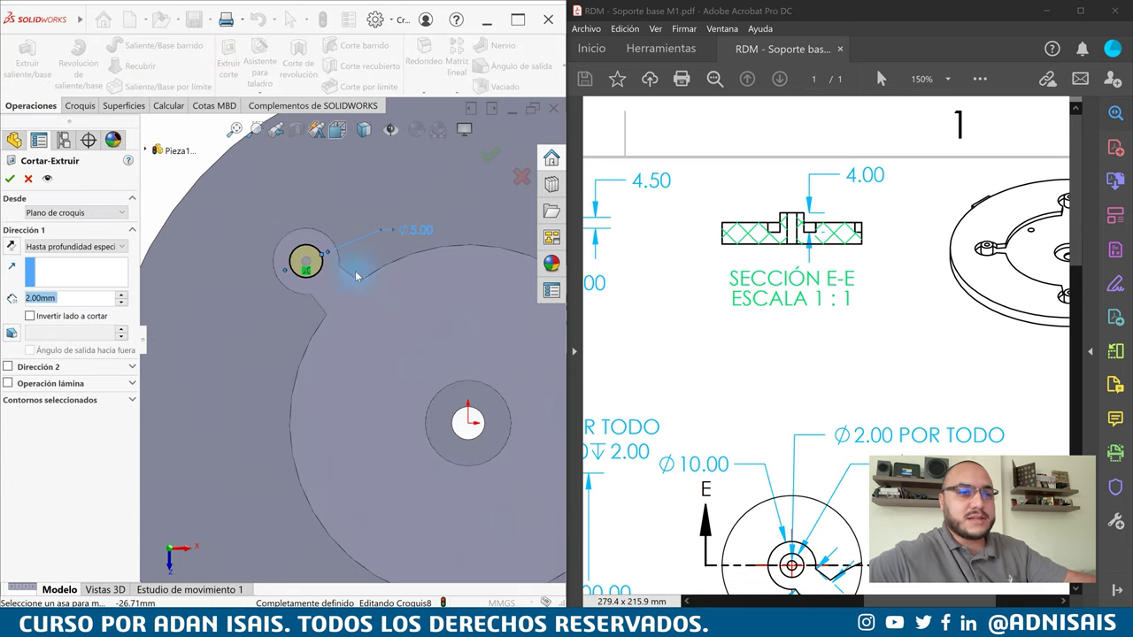
Try a 4 mm depth on the extruded cut preview, then cancel the cut
{"action": "left_click_drag", "start_coordinate": [830, 432], "coordinate": [825, 427]}
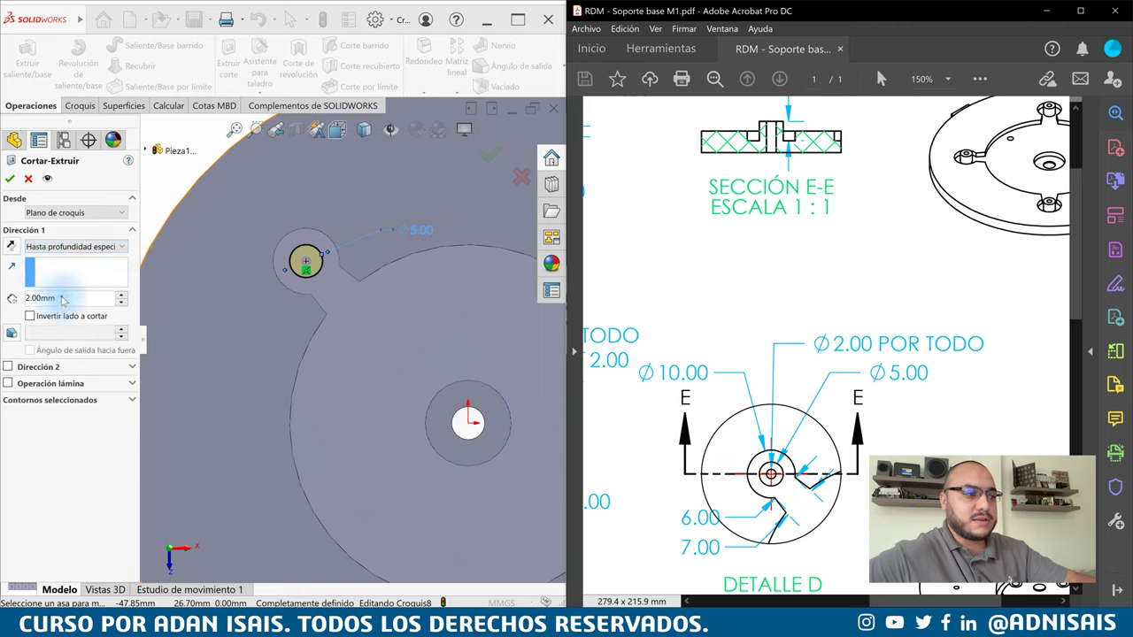
{"action": "left_click", "coordinate": [67, 300]}
{"action": "type", "text": "4"}
{"action": "key", "text": "Return"}
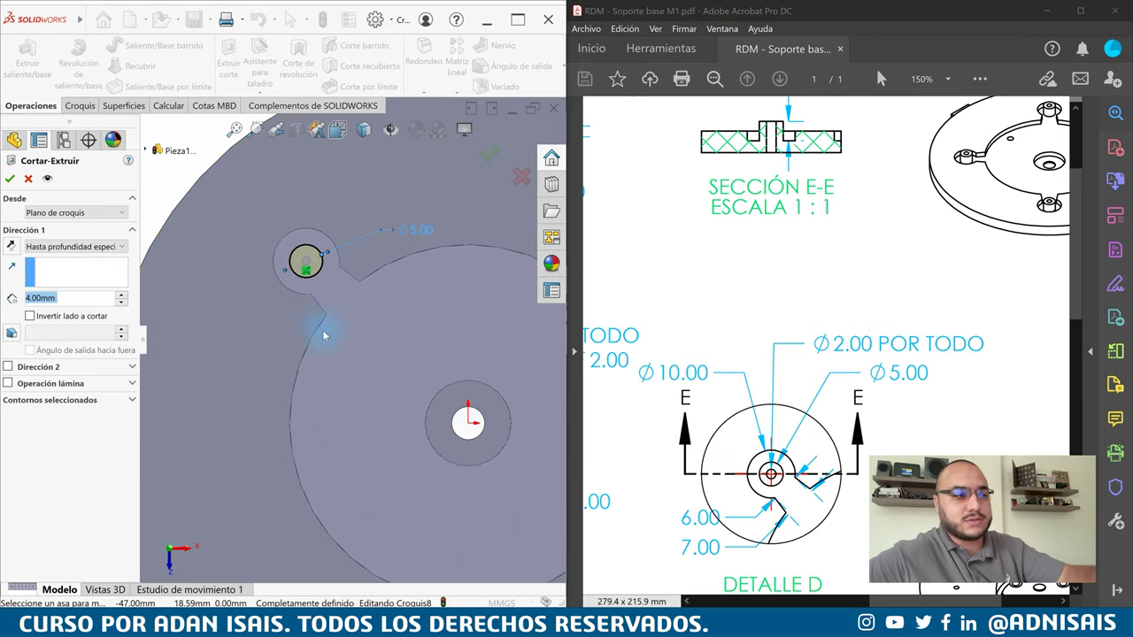
{"action": "mouse_move", "coordinate": [322, 328]}
{"action": "middle_mouse_down"}
{"action": "mouse_move", "coordinate": [334, 222]}
{"action": "mouse_move", "coordinate": [323, 305]}
{"action": "middle_mouse_up"}
{"action": "scroll", "coordinate": [334, 221], "scroll_direction": "down", "scroll_amount": 2}
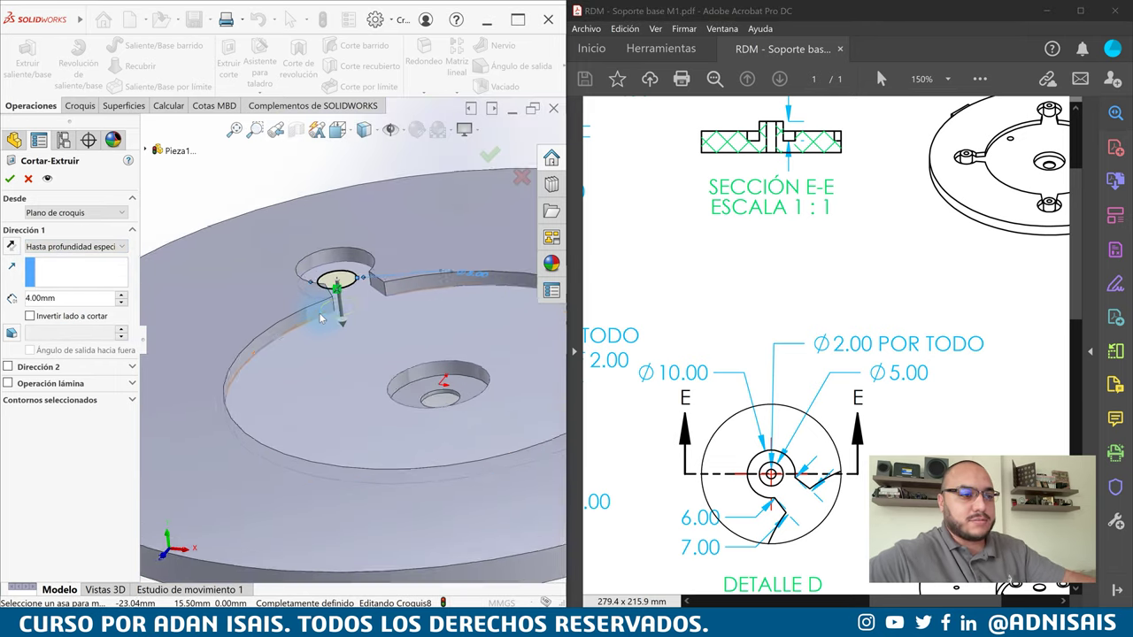
{"action": "left_click", "coordinate": [28, 178]}
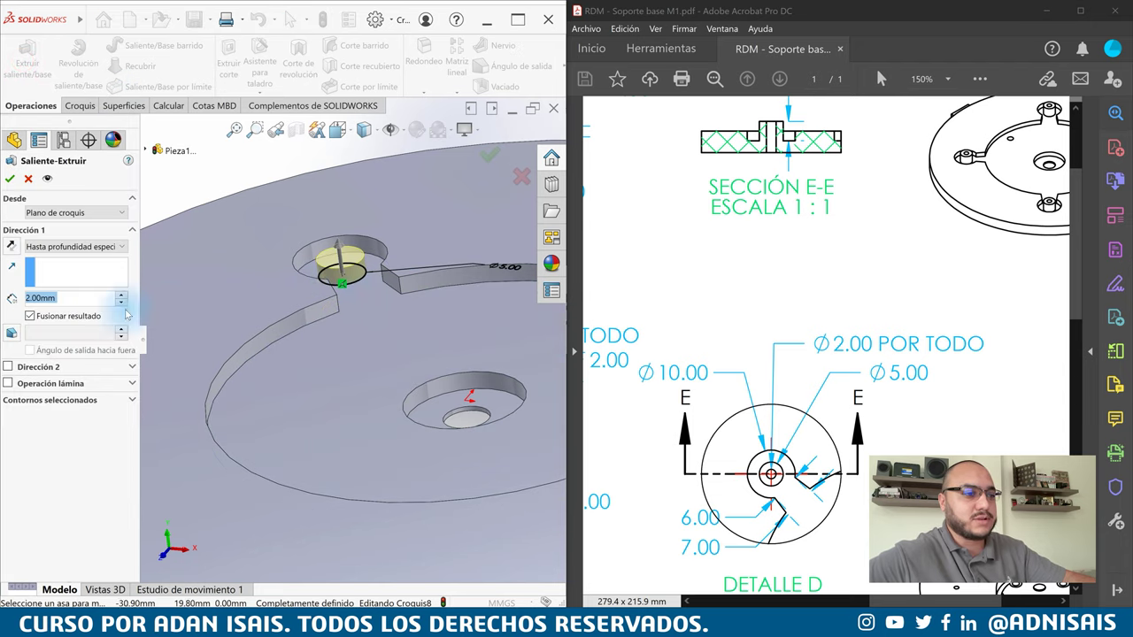
Extrude Croquis8 as a 4.00 mm boss, Saliente-Extruir3, and select its top face
{"action": "type", "text": "4"}
{"action": "key", "text": "Return"}
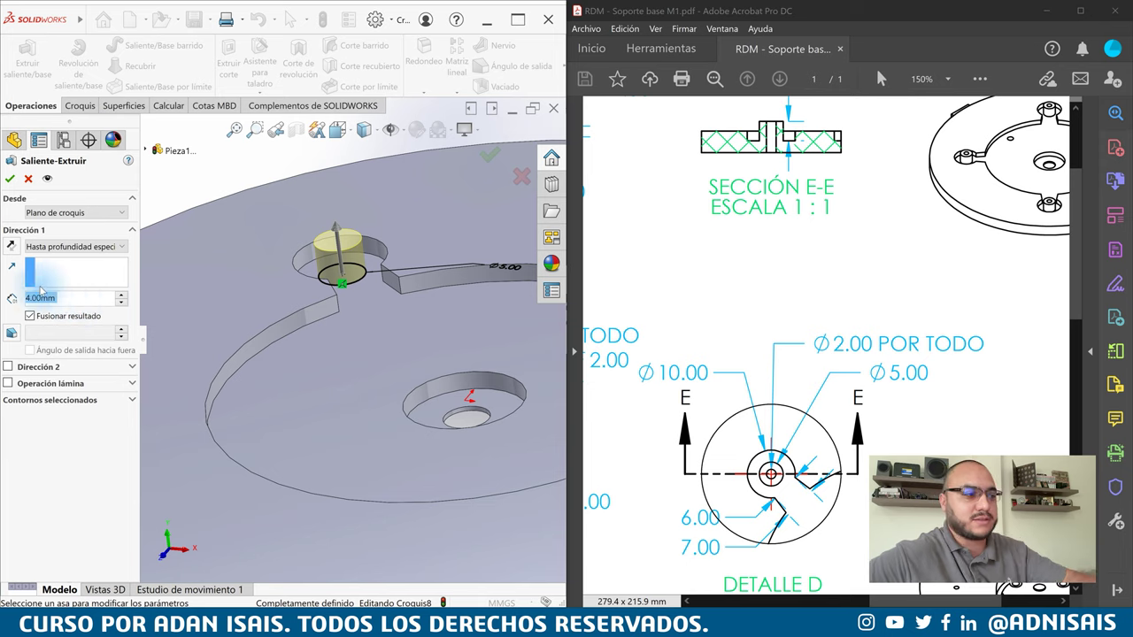
{"action": "left_click", "coordinate": [10, 178]}
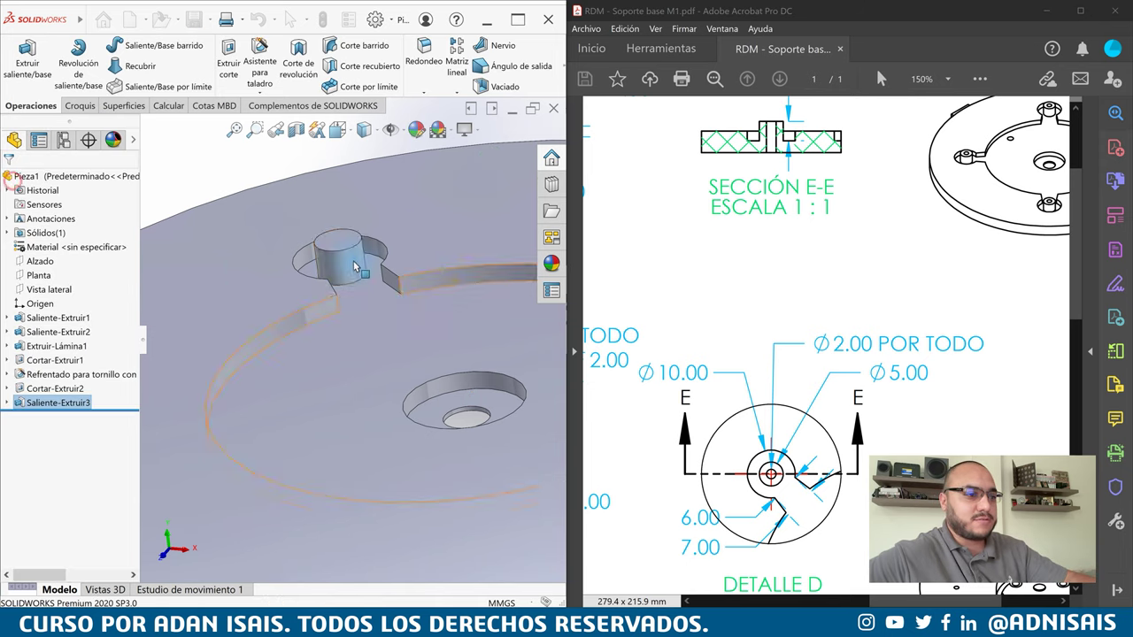
{"action": "scroll", "coordinate": [442, 330], "scroll_direction": "up", "scroll_amount": 3}
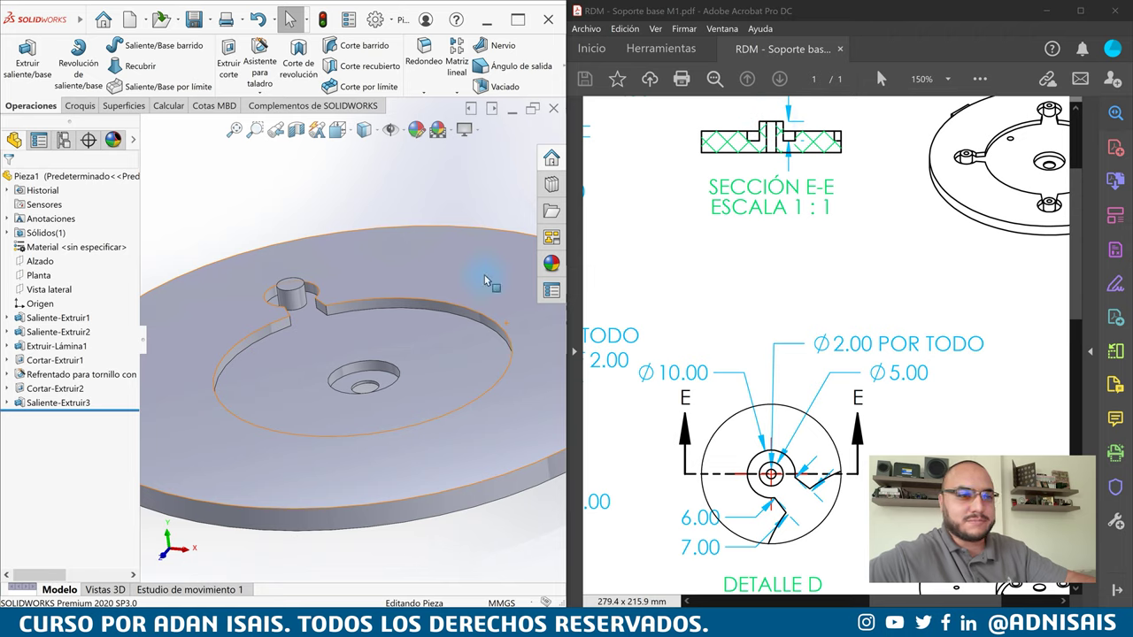
{"action": "left_click", "coordinate": [285, 299]}
{"action": "scroll", "coordinate": [285, 298], "scroll_direction": "down", "scroll_amount": 2}
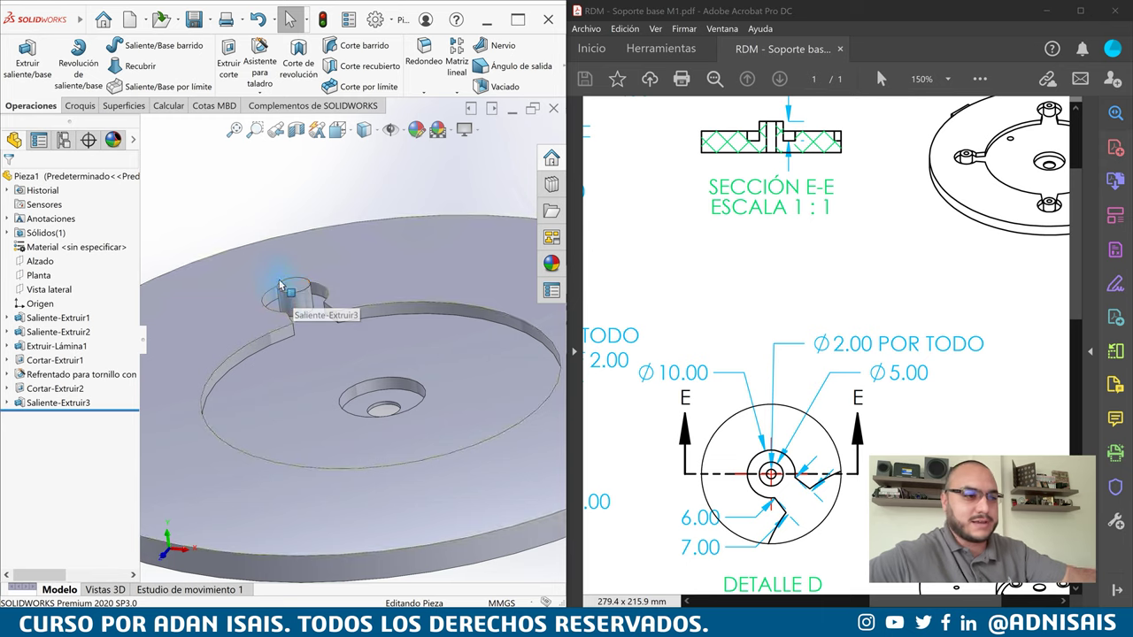
{"action": "scroll", "coordinate": [296, 294], "scroll_direction": "down", "scroll_amount": 2}
{"action": "left_click", "coordinate": [305, 289]}
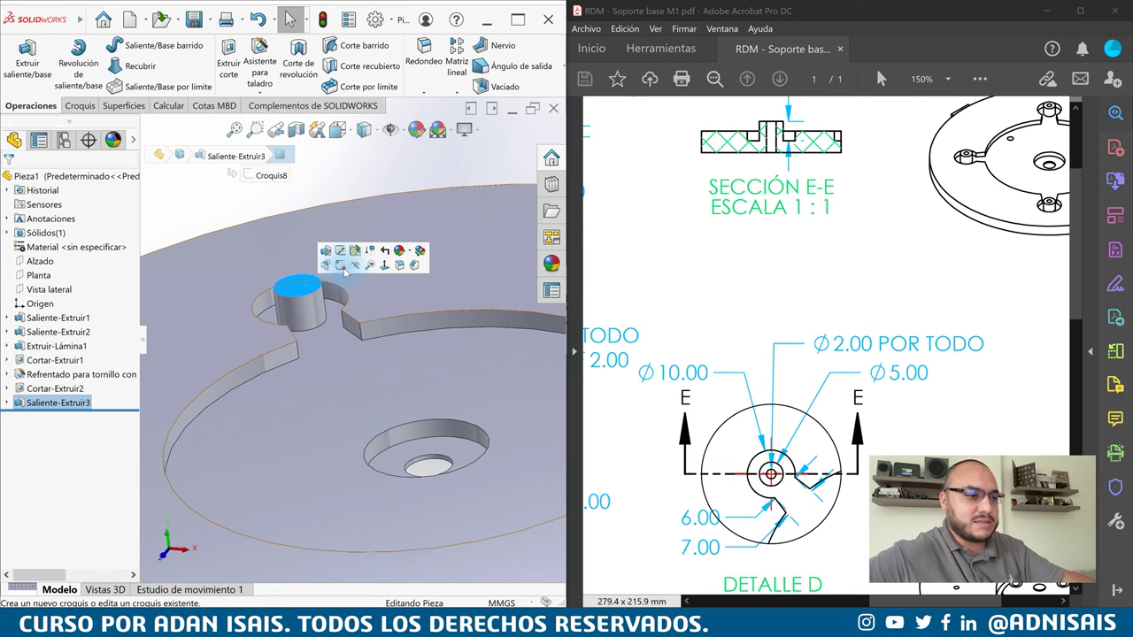
Sketch a Ø2.00 circle centred on the boss top face
{"action": "left_click", "coordinate": [343, 265]}
{"action": "right_click_drag", "start_coordinate": [392, 253], "coordinate": [288, 292]}
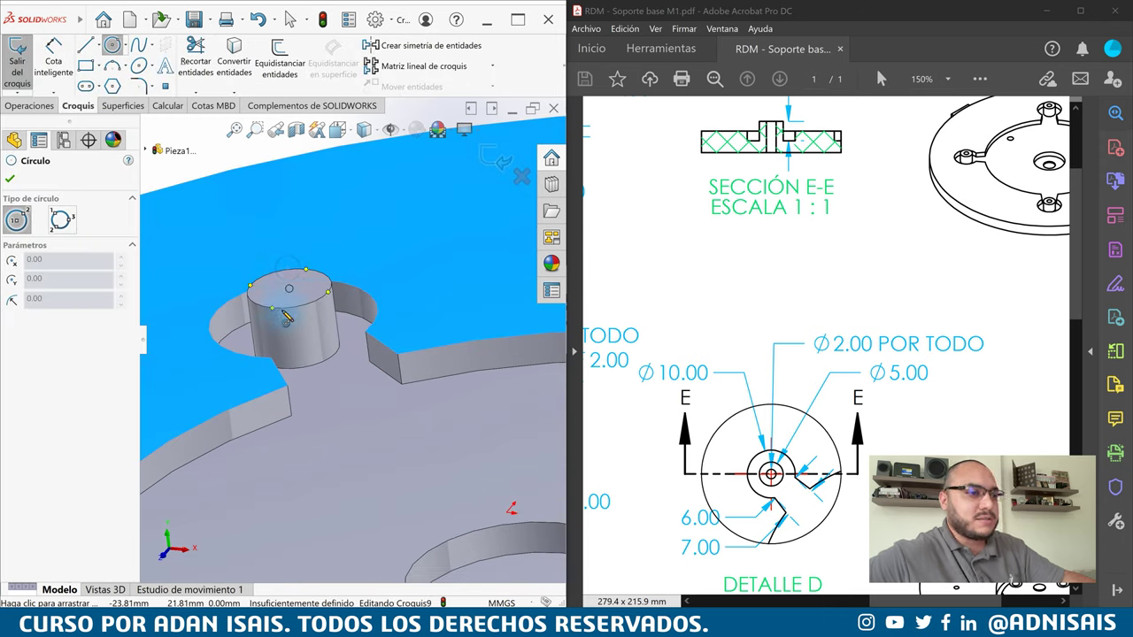
{"action": "left_click", "coordinate": [289, 289]}
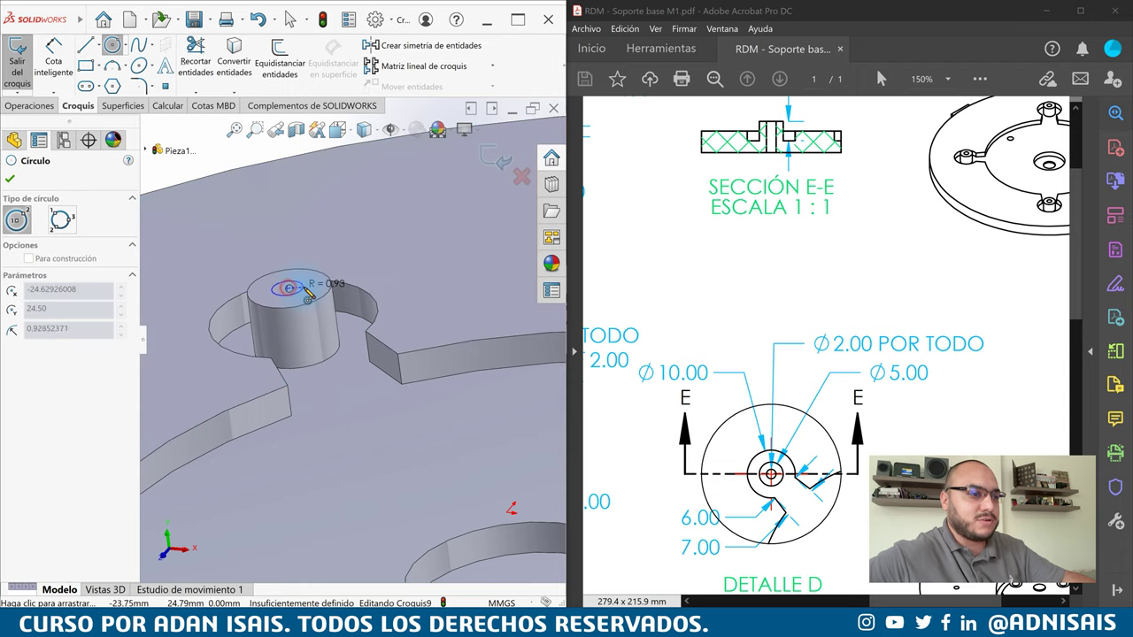
{"action": "left_click", "coordinate": [305, 287]}
{"action": "key", "text": "Escape"}
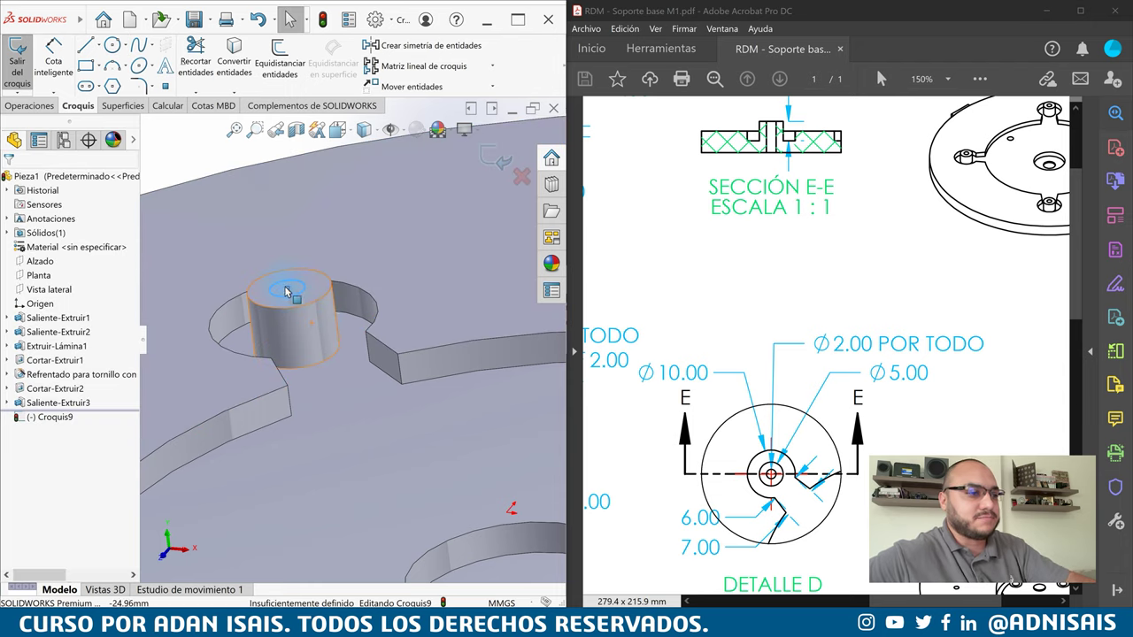
{"action": "left_click_drag", "start_coordinate": [288, 292], "coordinate": [340, 284]}
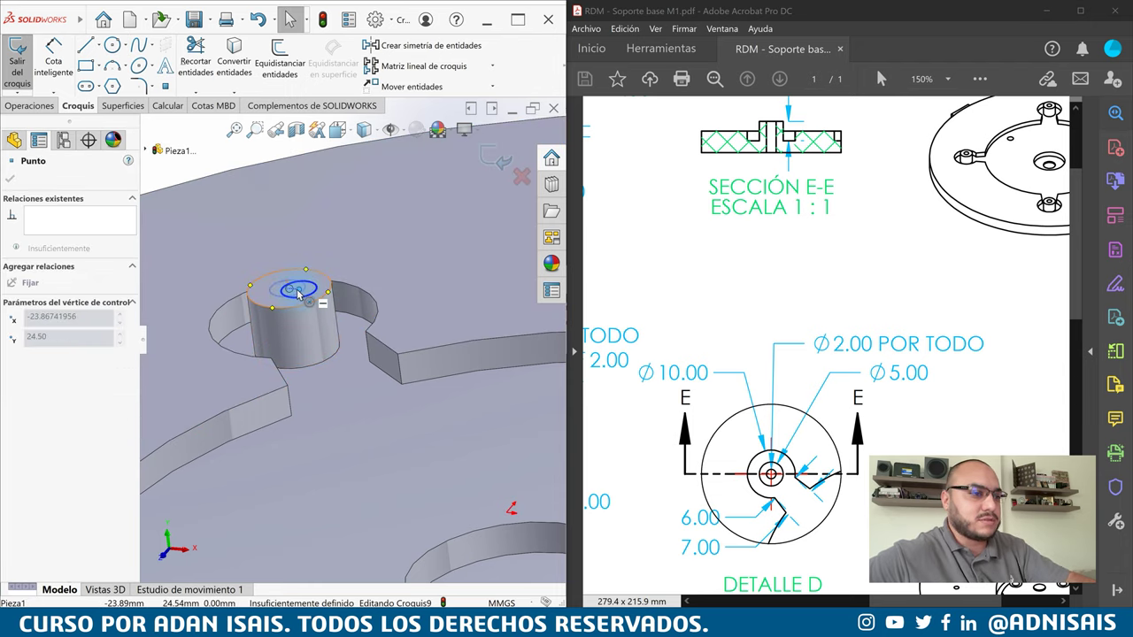
{"action": "left_click_drag", "start_coordinate": [295, 299], "coordinate": [297, 292]}
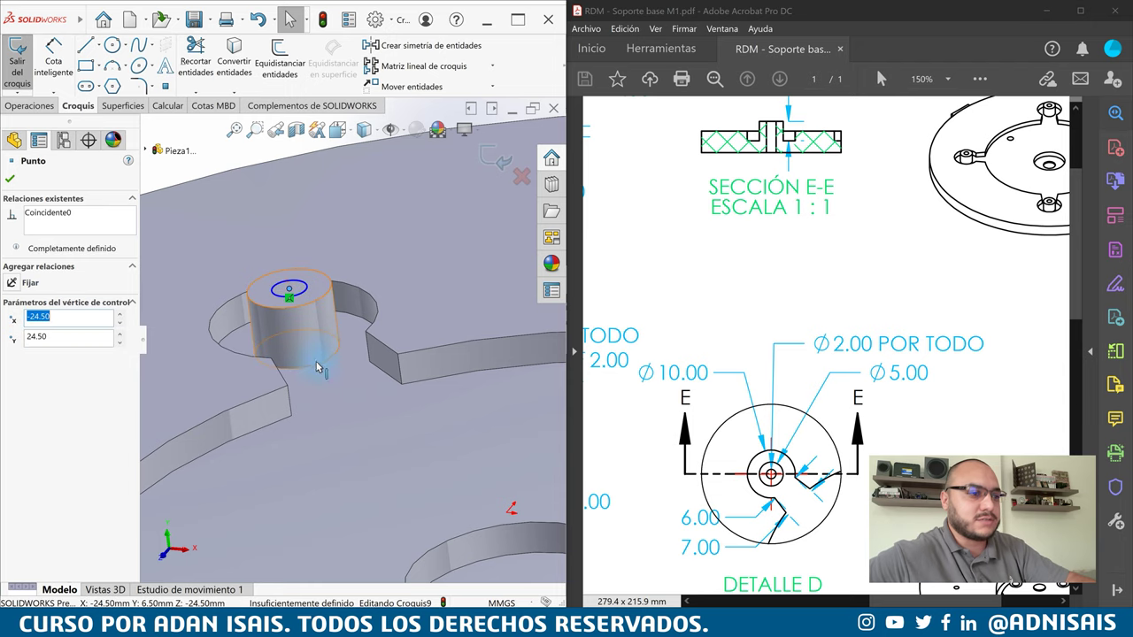
{"action": "key", "text": "Escape"}
{"action": "right_click_drag", "start_coordinate": [297, 283], "coordinate": [376, 243]}
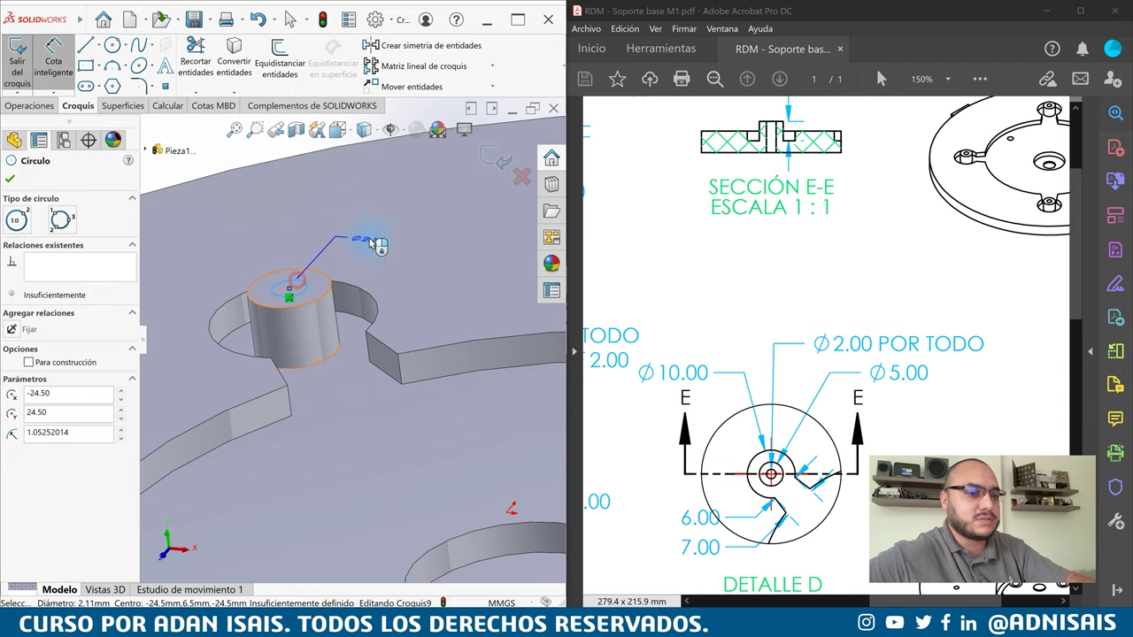
{"action": "left_click", "coordinate": [449, 292]}
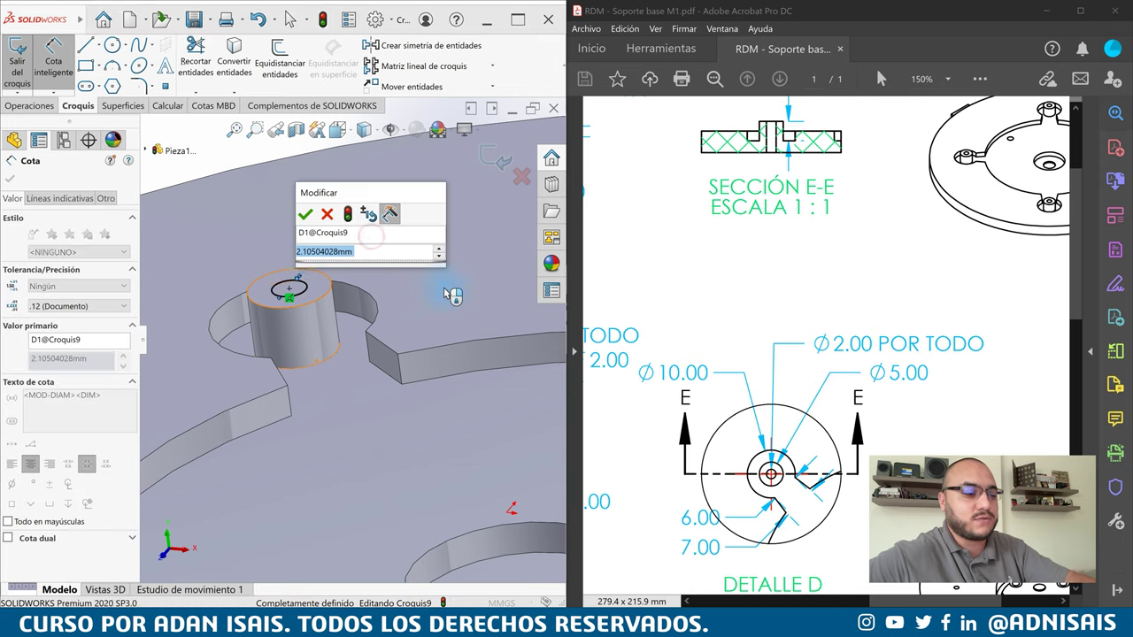
{"action": "left_click", "coordinate": [449, 281]}
{"action": "type", "text": "2"}
{"action": "key", "text": "Return"}
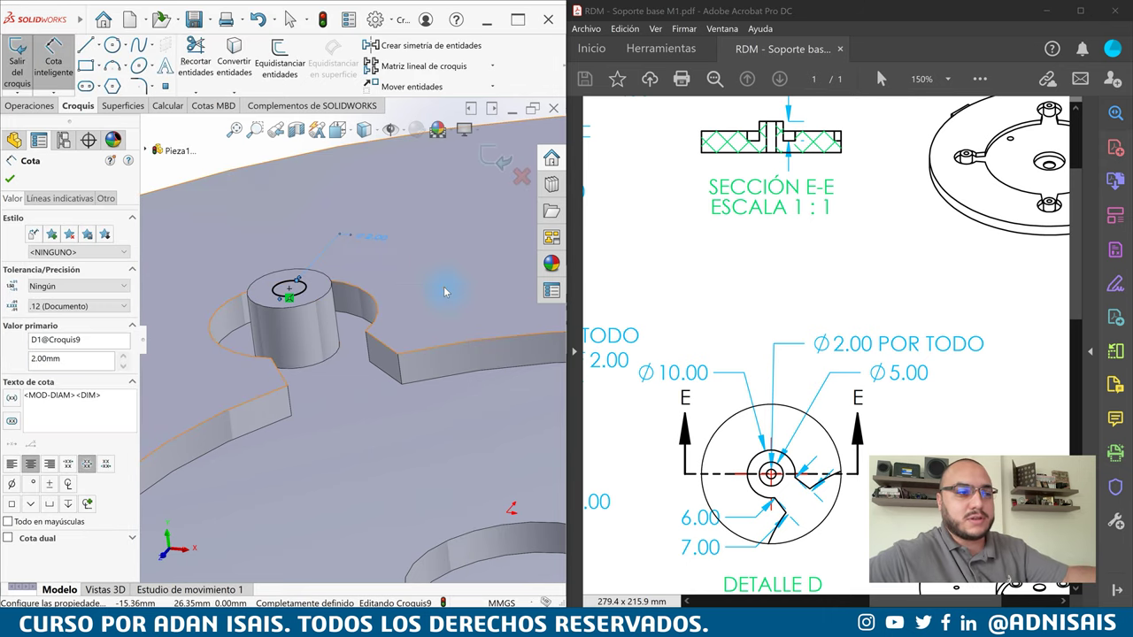
Extrude-cut the Ø2.00 circle Through All, creating Cortar-Extruir3
{"action": "left_click", "coordinate": [53, 108]}
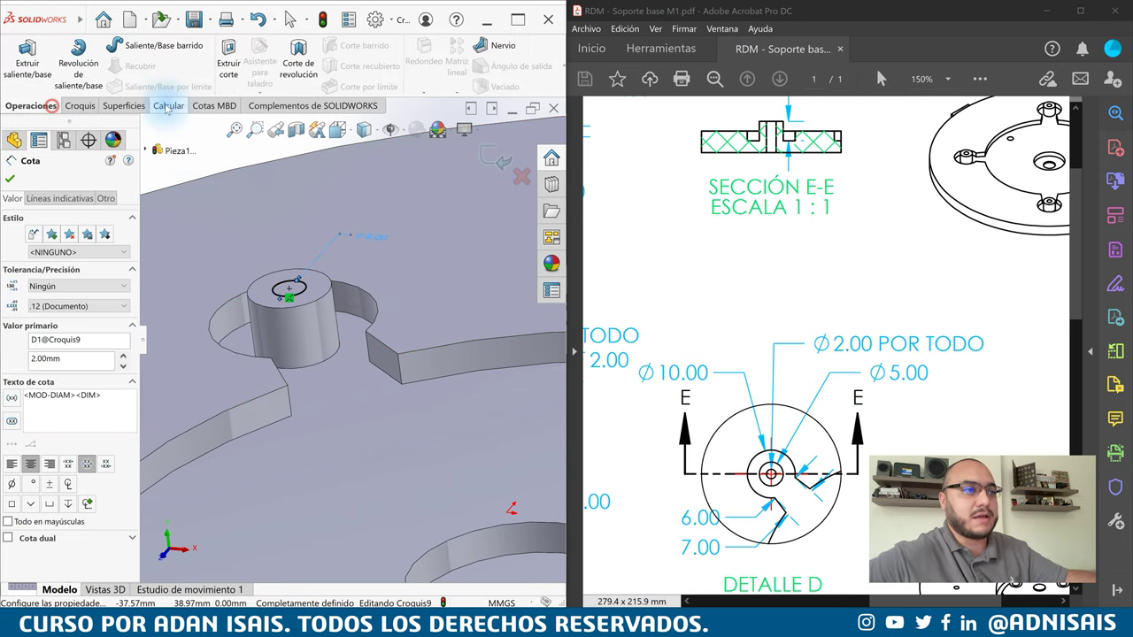
{"action": "left_click", "coordinate": [228, 69]}
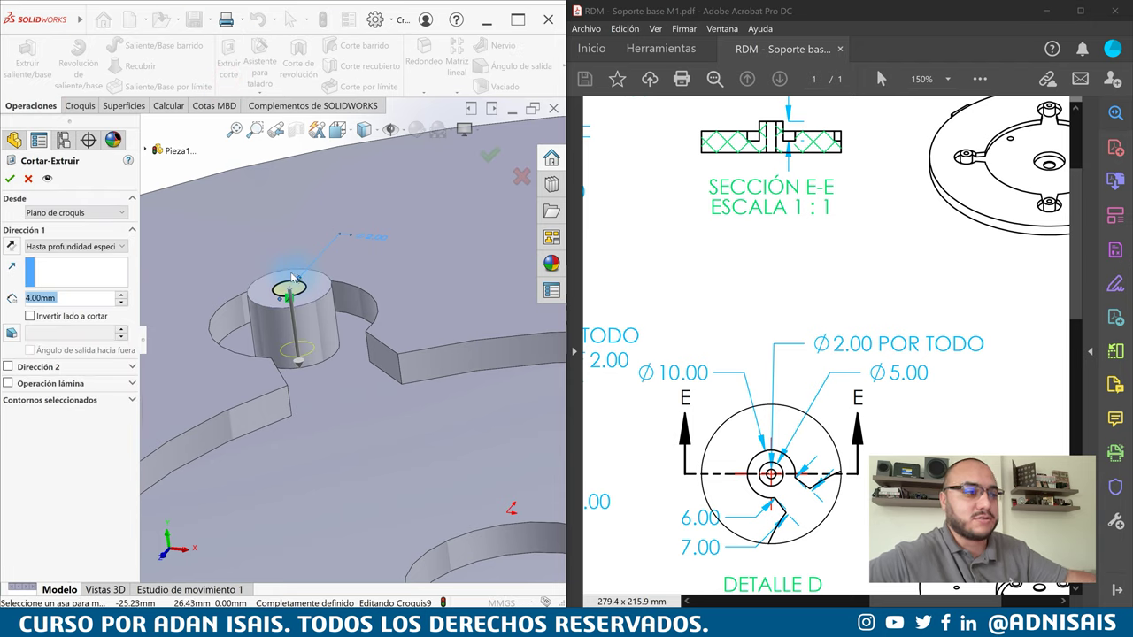
{"action": "left_click", "coordinate": [39, 248]}
{"action": "left_click", "coordinate": [50, 263]}
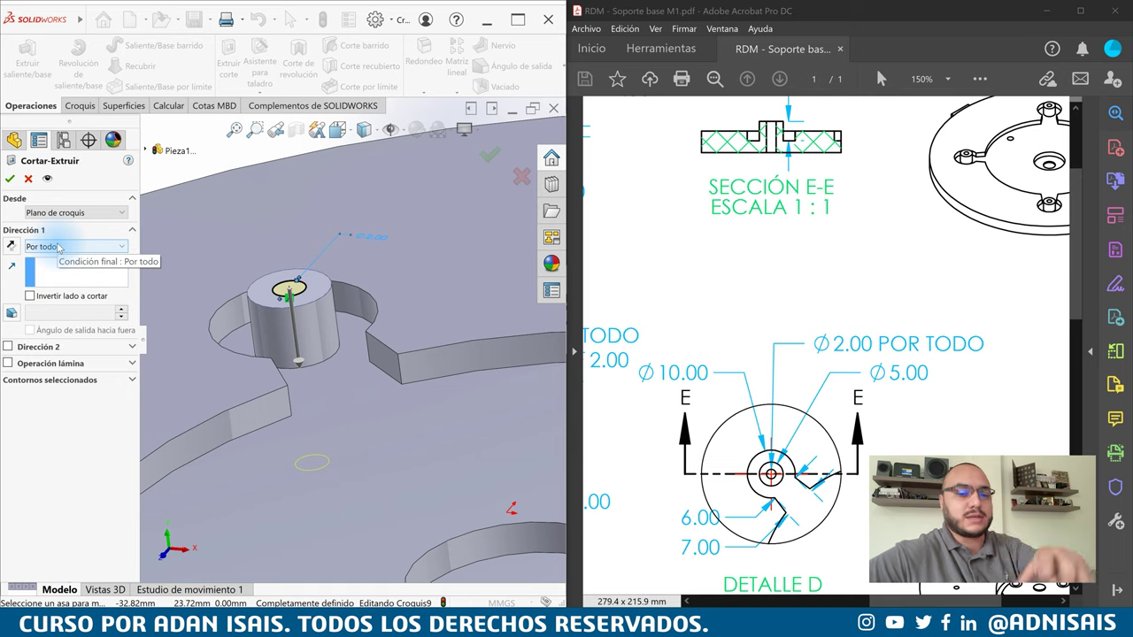
{"action": "key", "text": "Return"}
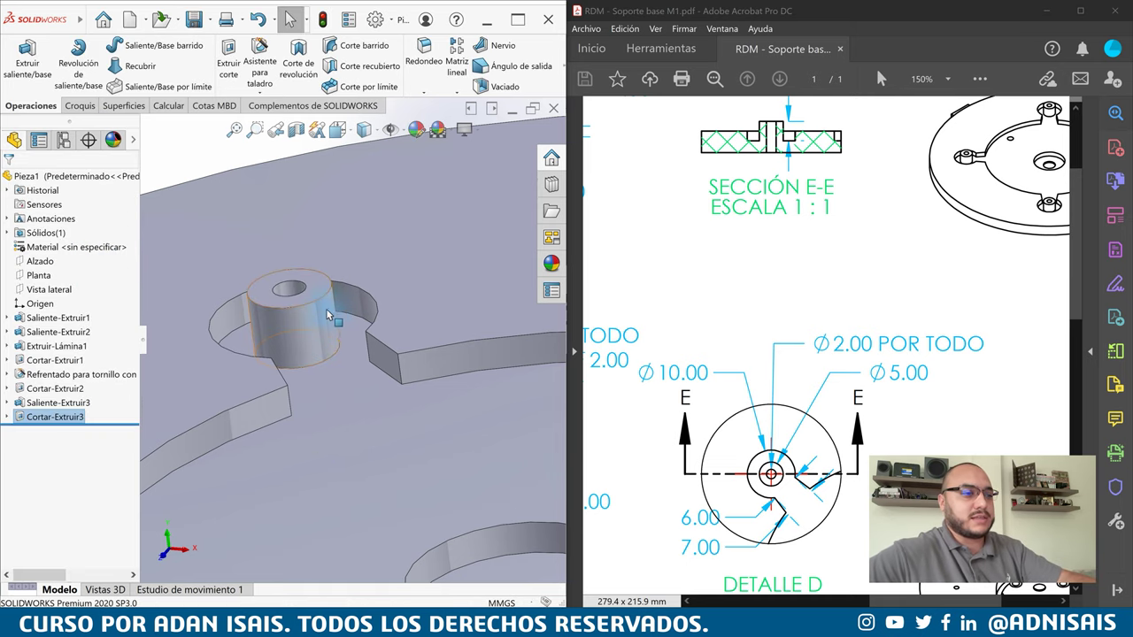
{"action": "mouse_move", "coordinate": [336, 318]}
{"action": "middle_mouse_down"}
{"action": "mouse_move", "coordinate": [339, 396]}
{"action": "mouse_move", "coordinate": [429, 314]}
{"action": "mouse_move", "coordinate": [384, 353]}
{"action": "mouse_move", "coordinate": [442, 336]}
{"action": "middle_mouse_up"}
{"action": "scroll", "coordinate": [332, 389], "scroll_direction": "down", "scroll_amount": 3}
{"action": "scroll", "coordinate": [429, 314], "scroll_direction": "up", "scroll_amount": 3}
{"action": "scroll", "coordinate": [286, 328], "scroll_direction": "down", "scroll_amount": 2}
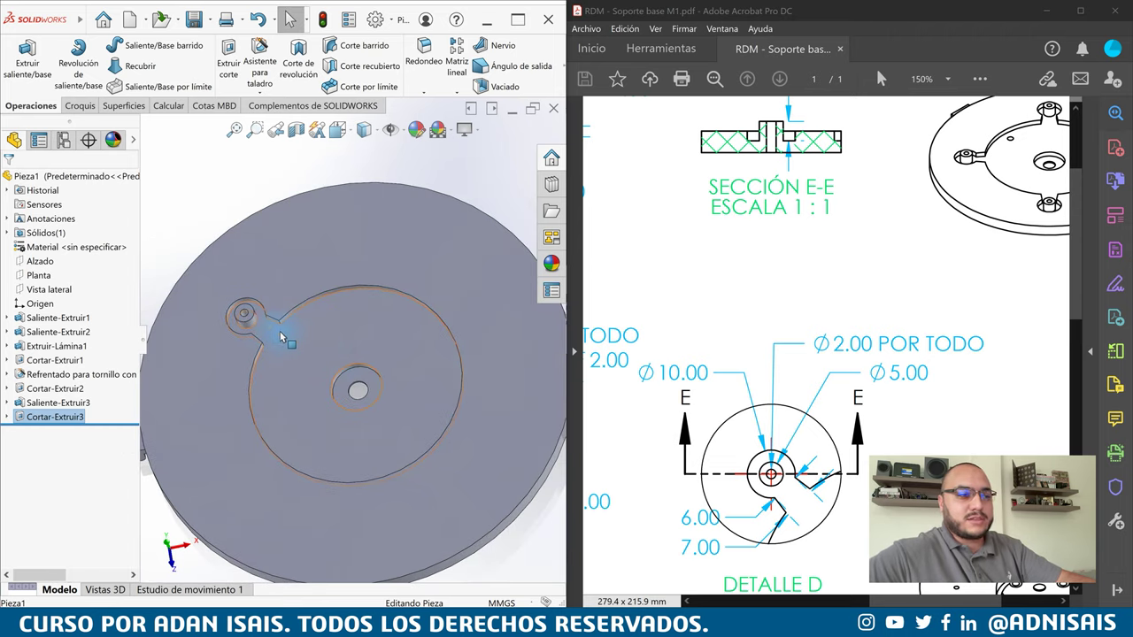
{"action": "scroll", "coordinate": [268, 324], "scroll_direction": "down", "scroll_amount": 1}
{"action": "left_click_drag", "start_coordinate": [825, 484], "coordinate": [696, 511]}
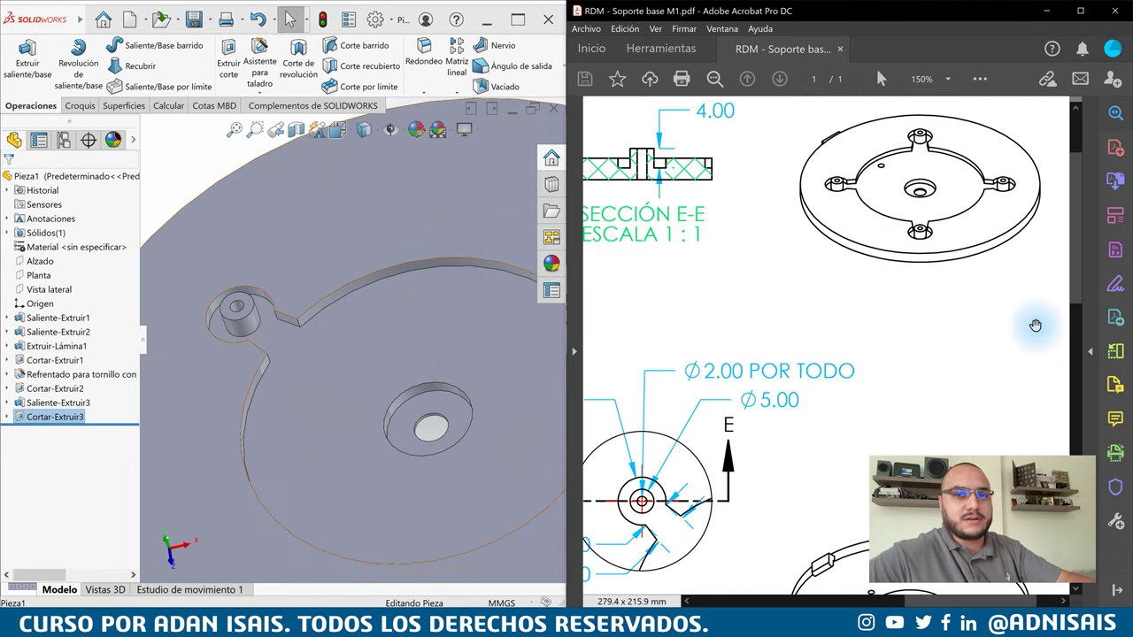
{"action": "scroll", "coordinate": [911, 432], "scroll_direction": "up", "scroll_amount": 1}
{"action": "left_click_drag", "start_coordinate": [902, 439], "coordinate": [672, 340]}
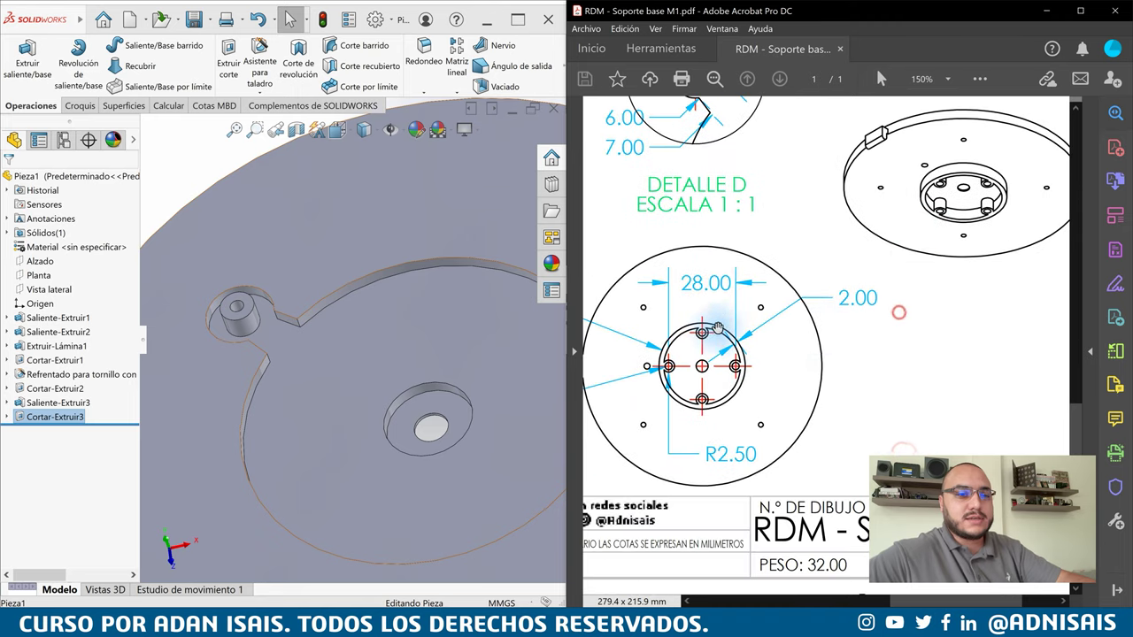
{"action": "left_click_drag", "start_coordinate": [744, 361], "coordinate": [821, 368]}
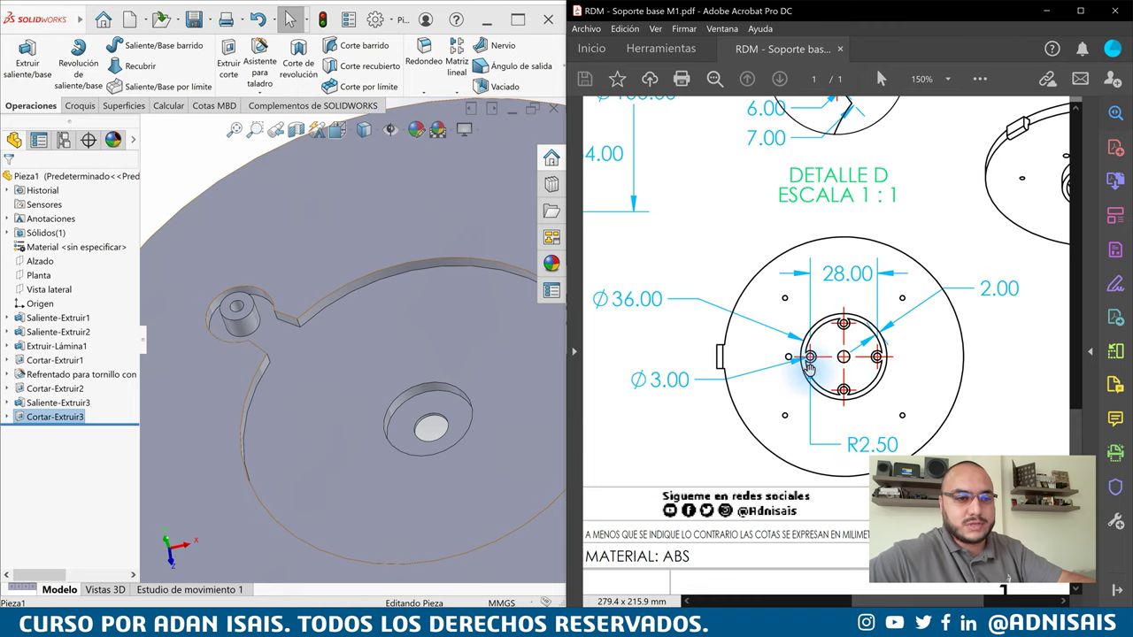
{"action": "mouse_move", "coordinate": [896, 270]}
{"action": "left_mouse_down"}
{"action": "mouse_move", "coordinate": [992, 437]}
{"action": "mouse_move", "coordinate": [885, 285]}
{"action": "mouse_move", "coordinate": [874, 307]}
{"action": "left_mouse_up"}
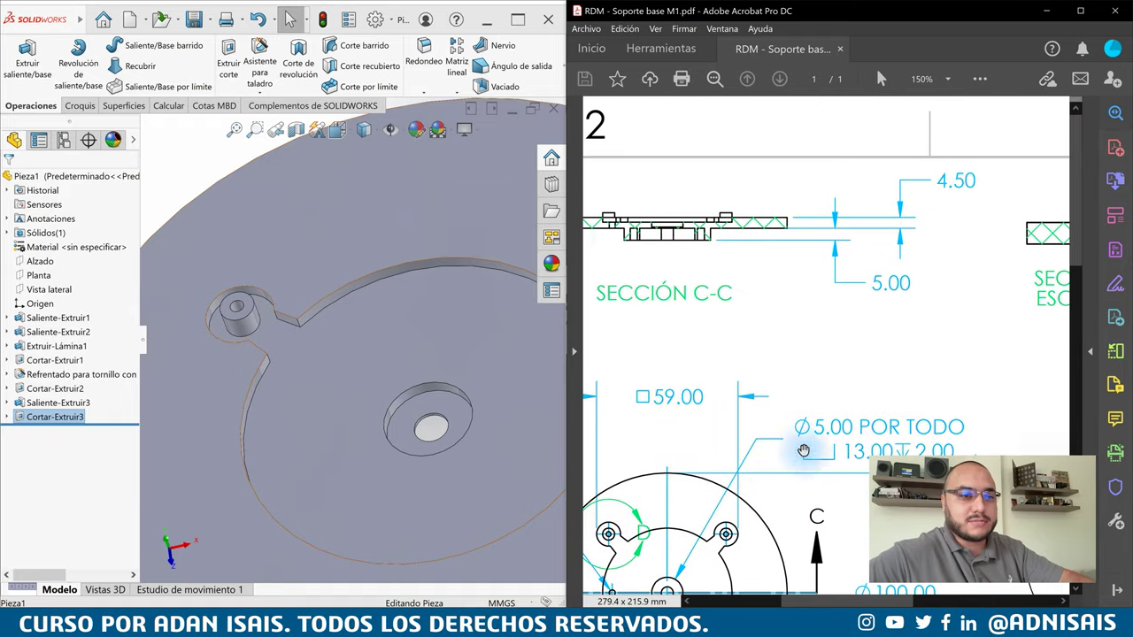
{"action": "left_click_drag", "start_coordinate": [836, 328], "coordinate": [676, 248]}
{"action": "scroll", "coordinate": [676, 243], "scroll_direction": "up", "scroll_amount": 2, "text": "ctrl"}
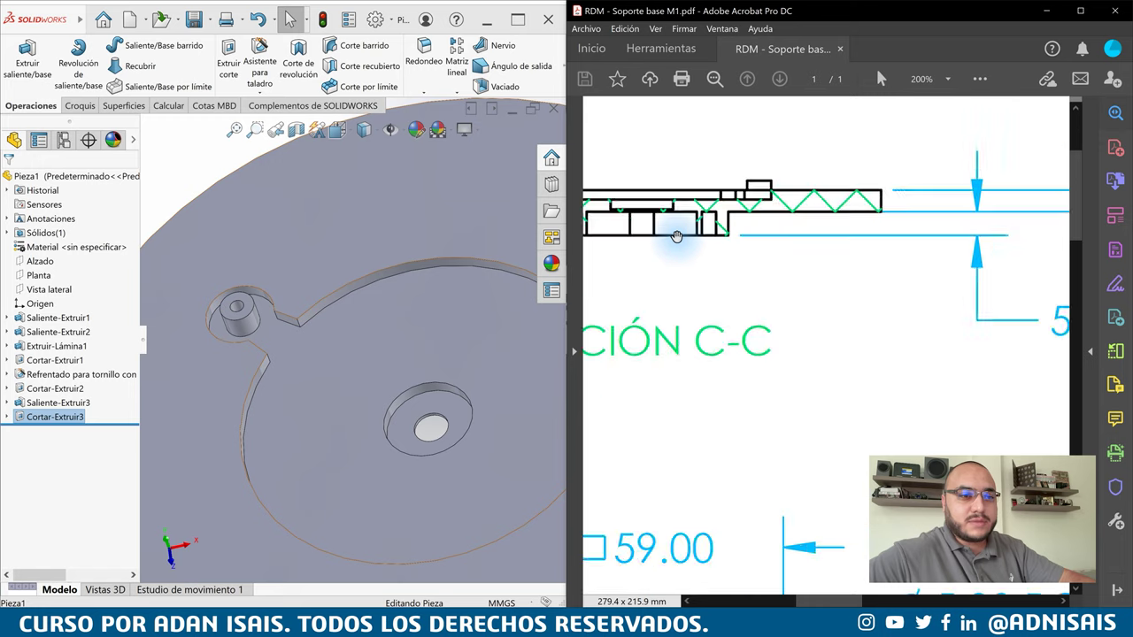
{"action": "scroll", "coordinate": [699, 234], "scroll_direction": "up", "scroll_amount": 2, "text": "ctrl"}
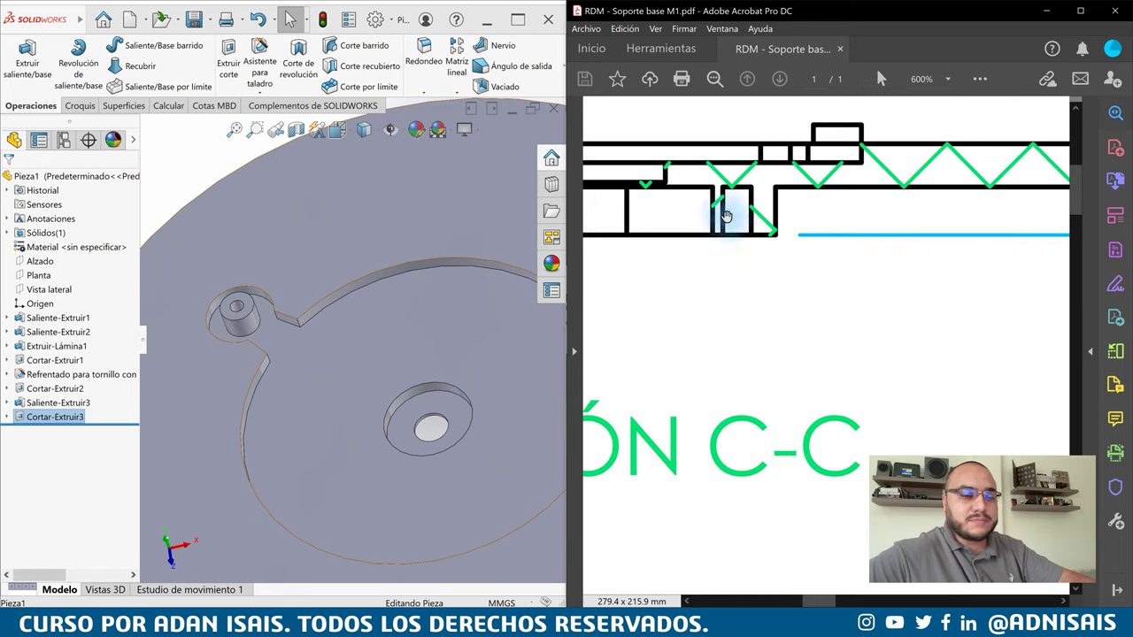
{"action": "left_click_drag", "start_coordinate": [710, 211], "coordinate": [748, 217]}
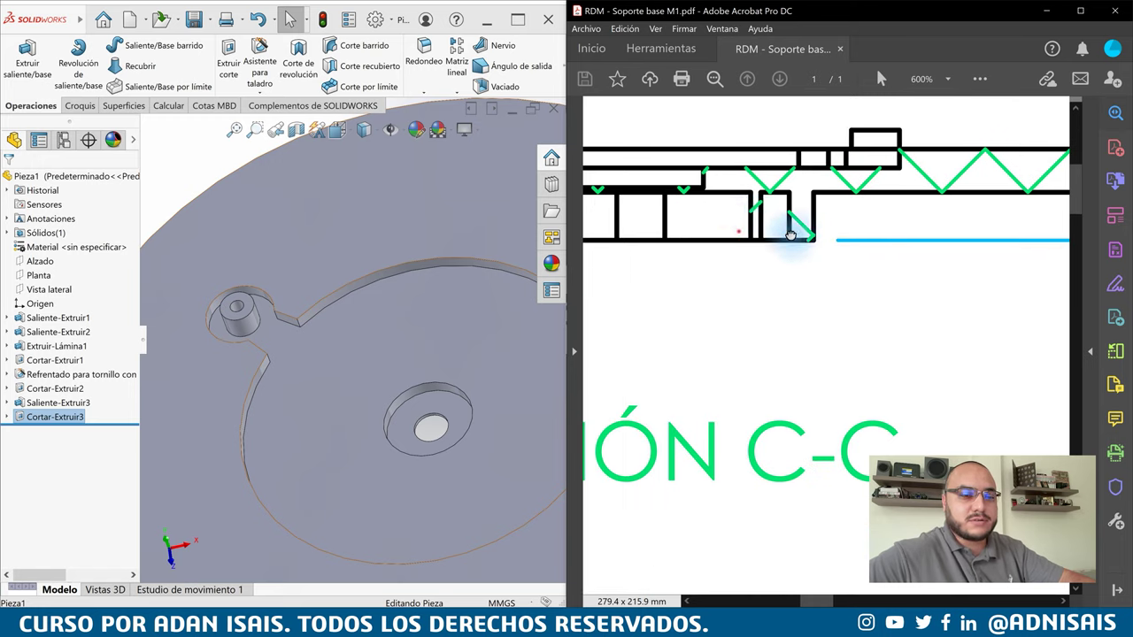
{"action": "scroll", "coordinate": [730, 232], "scroll_direction": "left", "scroll_amount": 2}
{"action": "scroll", "coordinate": [859, 368], "scroll_direction": "down", "scroll_amount": 3}
{"action": "left_click_drag", "start_coordinate": [895, 406], "coordinate": [835, 342]}
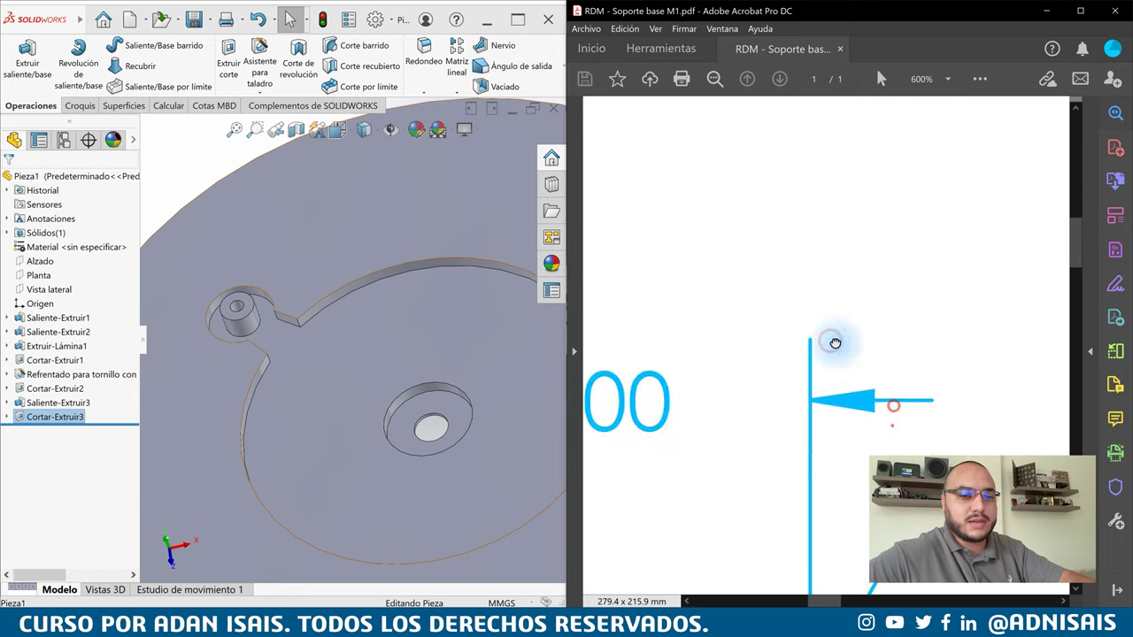
{"action": "scroll", "coordinate": [930, 362], "scroll_direction": "down", "scroll_amount": 1, "text": "ctrl"}
{"action": "scroll", "coordinate": [877, 430], "scroll_direction": "down", "scroll_amount": 1, "text": "ctrl"}
{"action": "scroll", "coordinate": [1013, 283], "scroll_direction": "down", "scroll_amount": 1, "text": "ctrl"}
{"action": "left_click_drag", "start_coordinate": [1014, 283], "coordinate": [854, 157]}
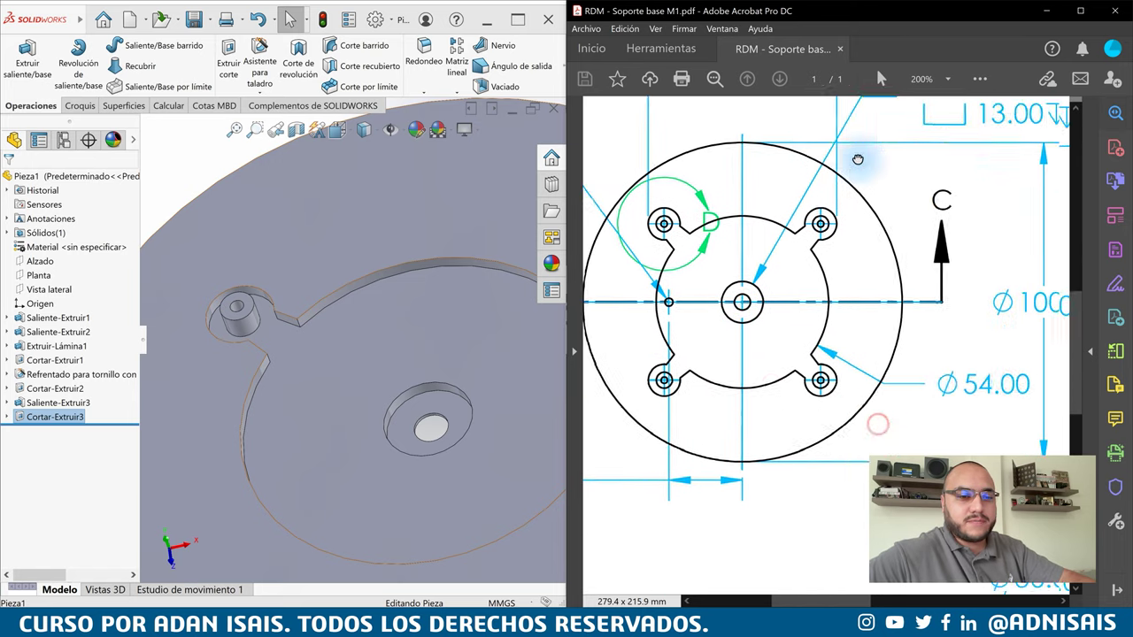
{"action": "mouse_move", "coordinate": [1006, 369]}
{"action": "left_mouse_down"}
{"action": "mouse_move", "coordinate": [880, 324]}
{"action": "mouse_move", "coordinate": [790, 202]}
{"action": "mouse_move", "coordinate": [658, 245]}
{"action": "left_mouse_up"}
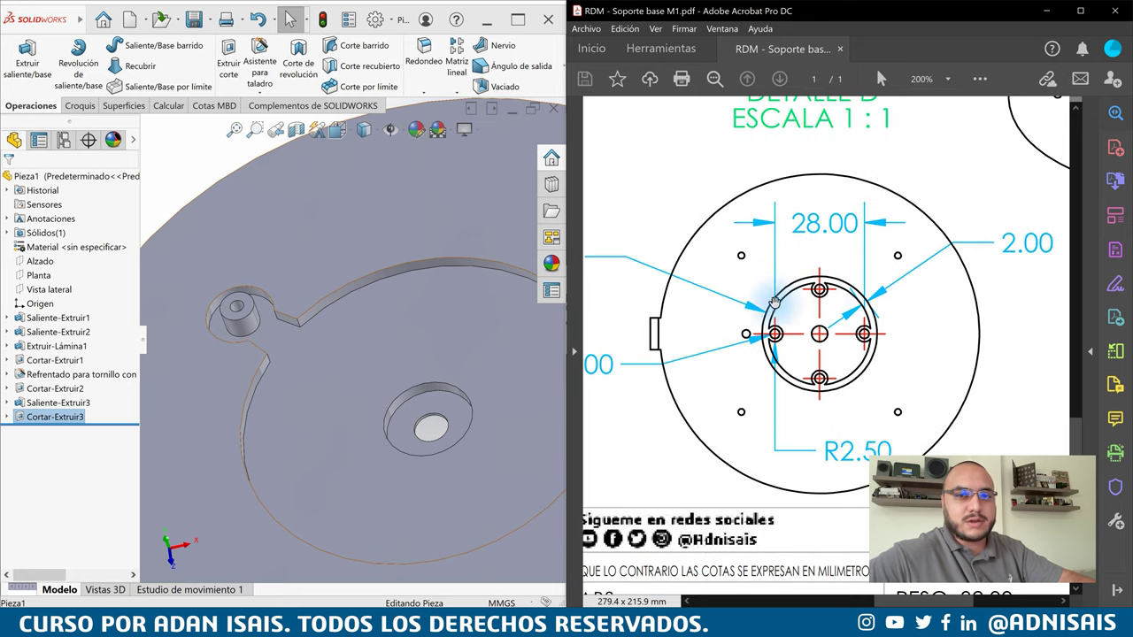
{"action": "left_click_drag", "start_coordinate": [818, 292], "coordinate": [818, 278]}
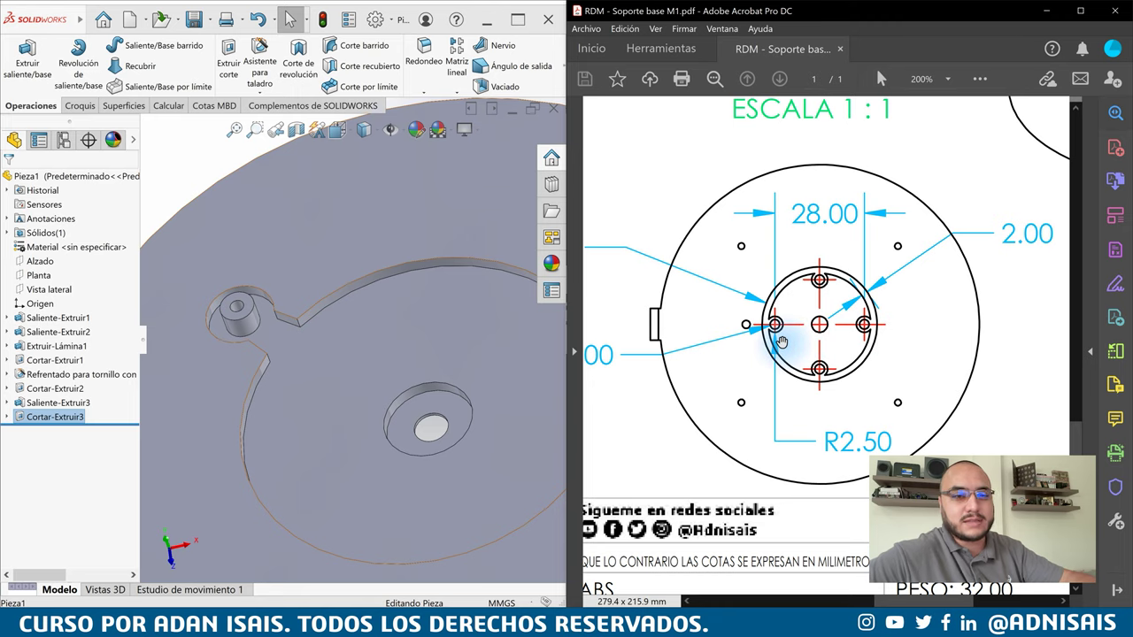
{"action": "scroll", "coordinate": [787, 341], "scroll_direction": "up", "scroll_amount": 2, "text": "ctrl"}
{"action": "scroll", "coordinate": [783, 336], "scroll_direction": "up", "scroll_amount": 2, "text": "ctrl"}
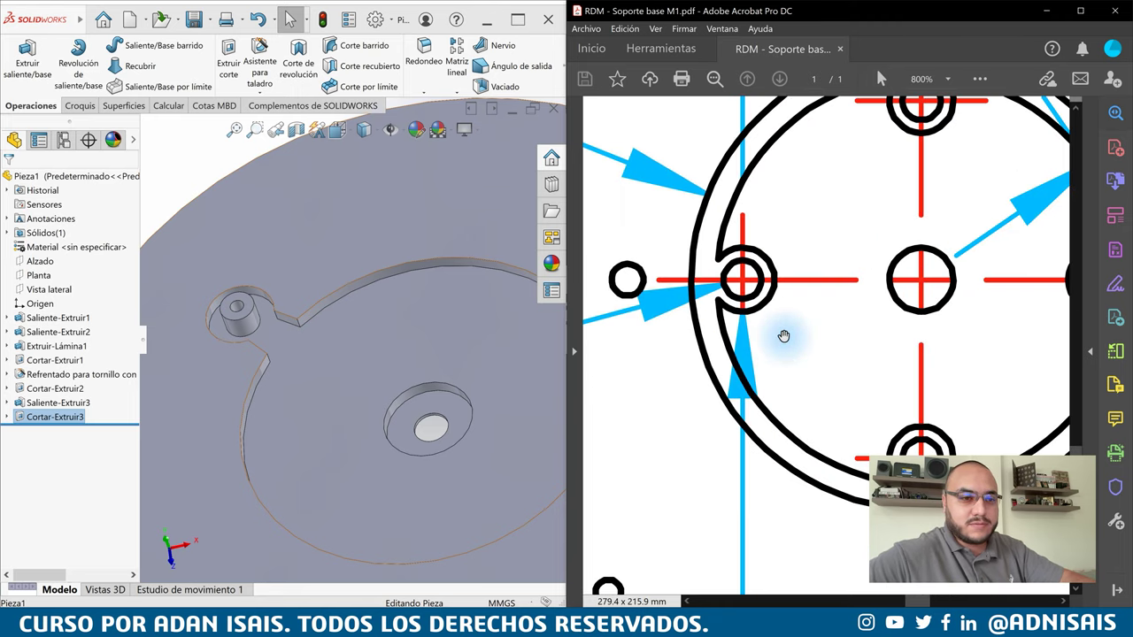
{"action": "scroll", "coordinate": [783, 336], "scroll_direction": "down", "scroll_amount": 2, "text": "ctrl"}
{"action": "scroll", "coordinate": [734, 389], "scroll_direction": "down", "scroll_amount": 2, "text": "ctrl"}
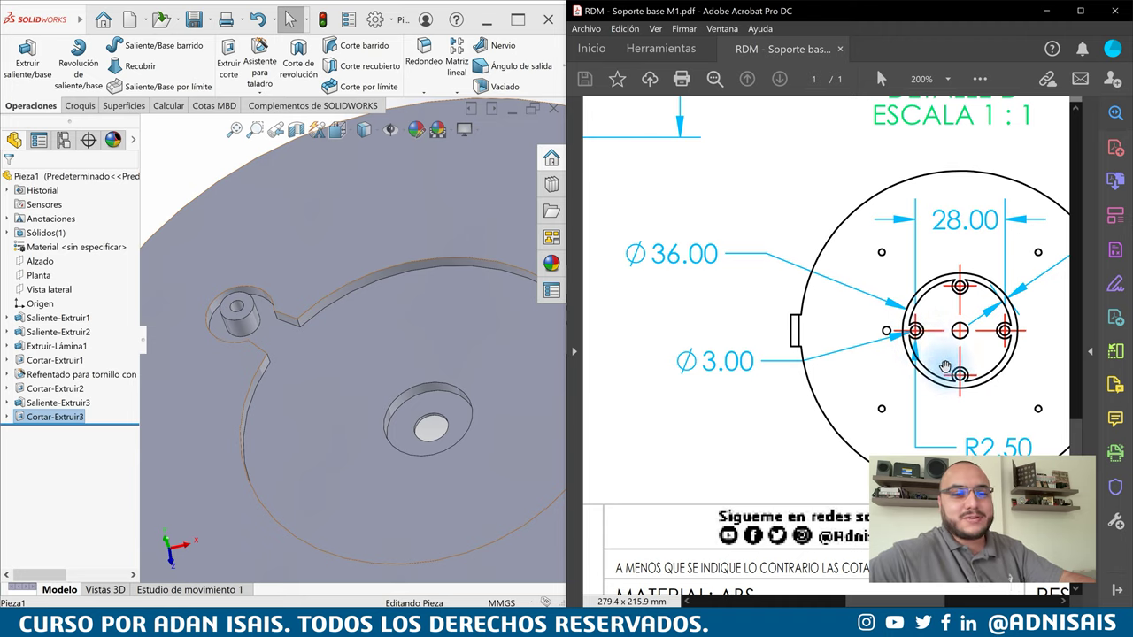
Orbit into the recess and open Croquis10 on the Extruir-Lámina1 wall's top rim face
{"action": "left_click_drag", "start_coordinate": [875, 329], "coordinate": [841, 317]}
{"action": "scroll", "coordinate": [406, 318], "scroll_direction": "up", "scroll_amount": 5}
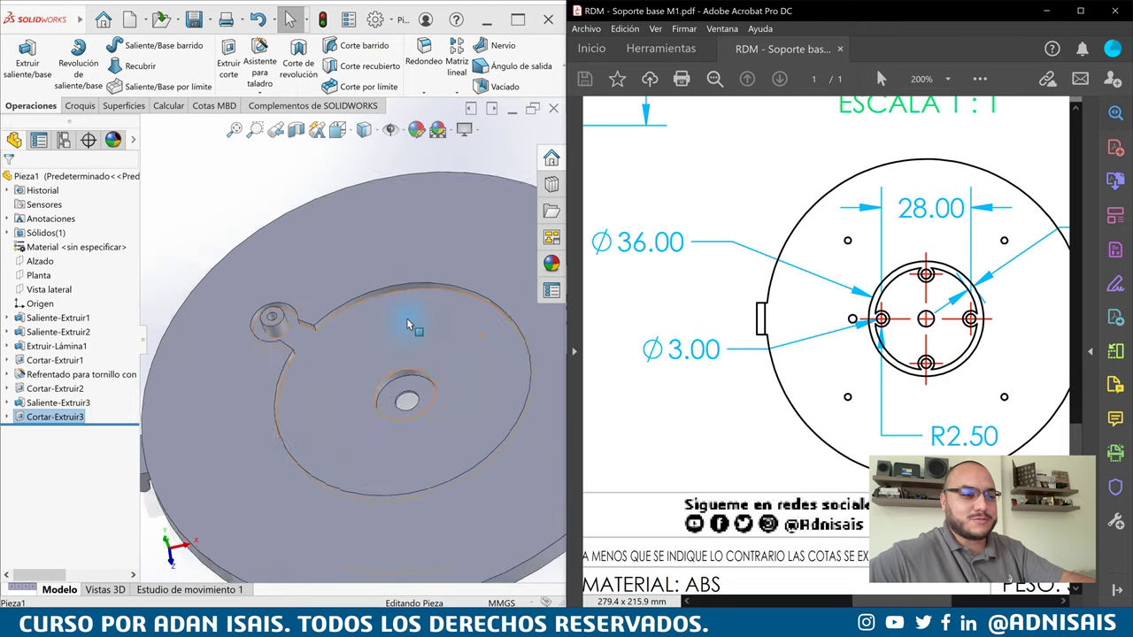
{"action": "scroll", "coordinate": [401, 370], "scroll_direction": "up", "scroll_amount": 3}
{"action": "middle_click_drag", "start_coordinate": [402, 369], "coordinate": [412, 215]}
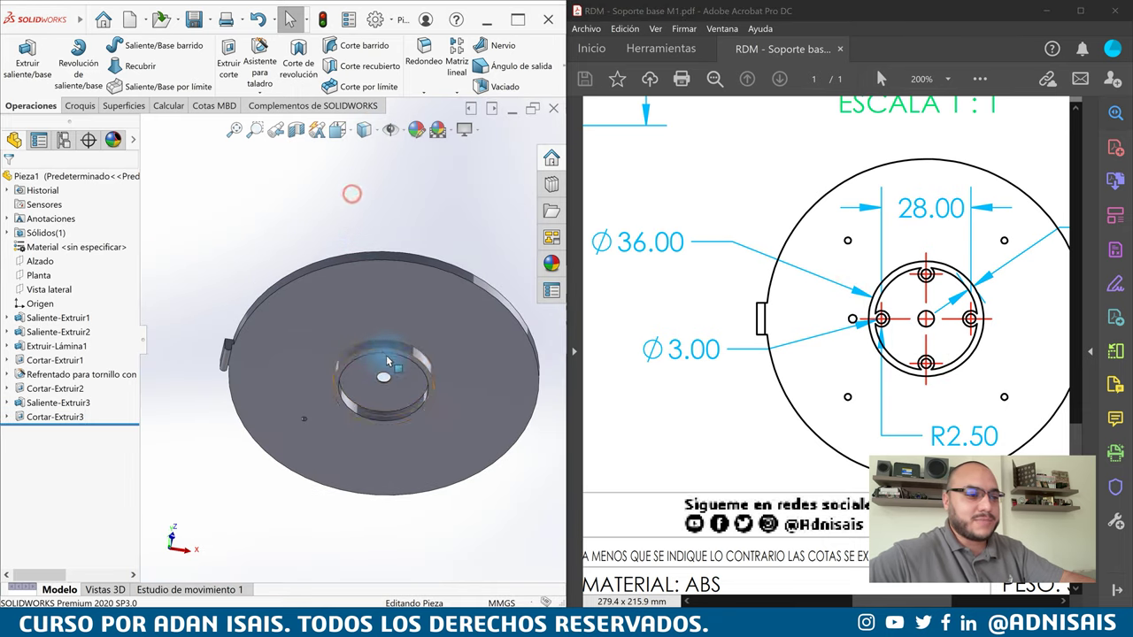
{"action": "scroll", "coordinate": [354, 195], "scroll_direction": "down", "scroll_amount": 5}
{"action": "middle_click_drag", "start_coordinate": [354, 195], "coordinate": [413, 311]}
{"action": "scroll", "coordinate": [399, 324], "scroll_direction": "down", "scroll_amount": 3}
{"action": "scroll", "coordinate": [394, 324], "scroll_direction": "down", "scroll_amount": 2}
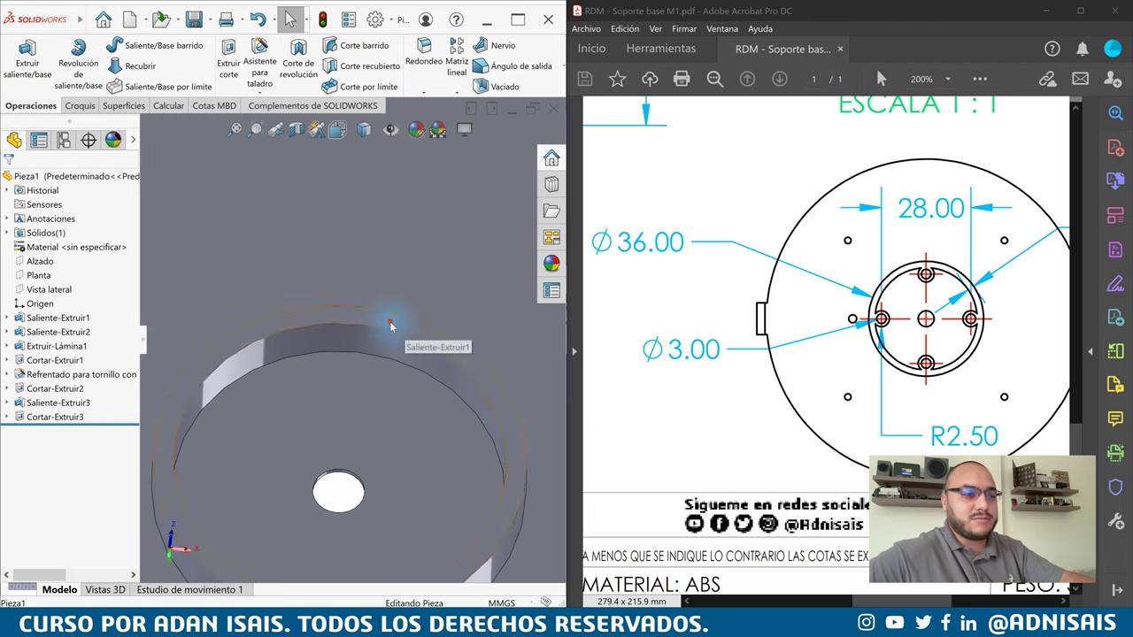
{"action": "left_click", "coordinate": [391, 322]}
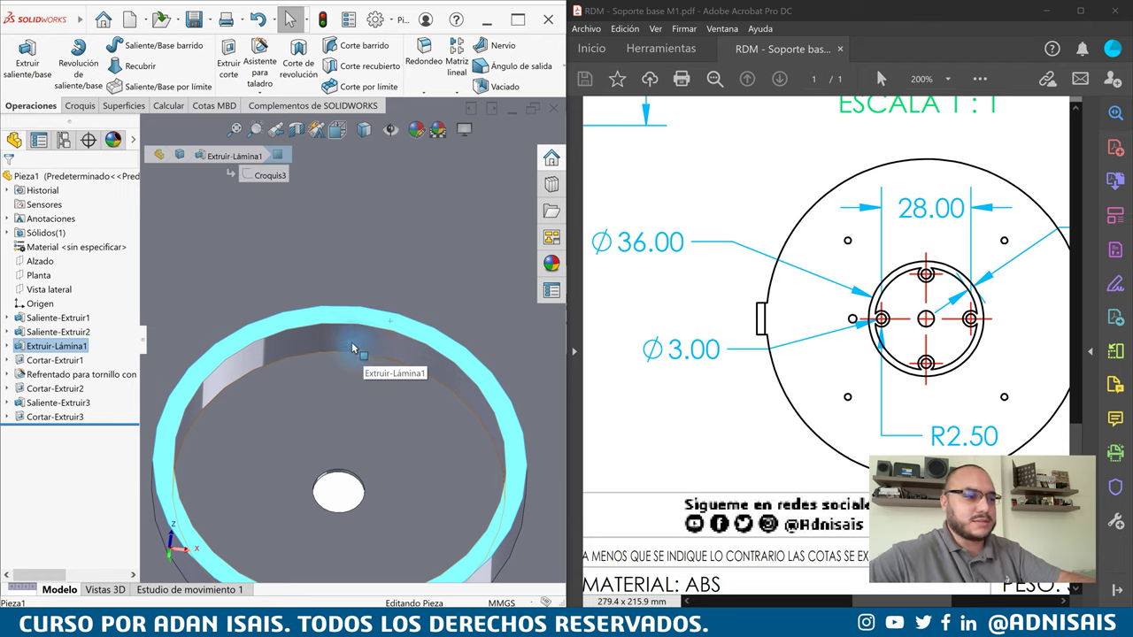
{"action": "left_click", "coordinate": [328, 376]}
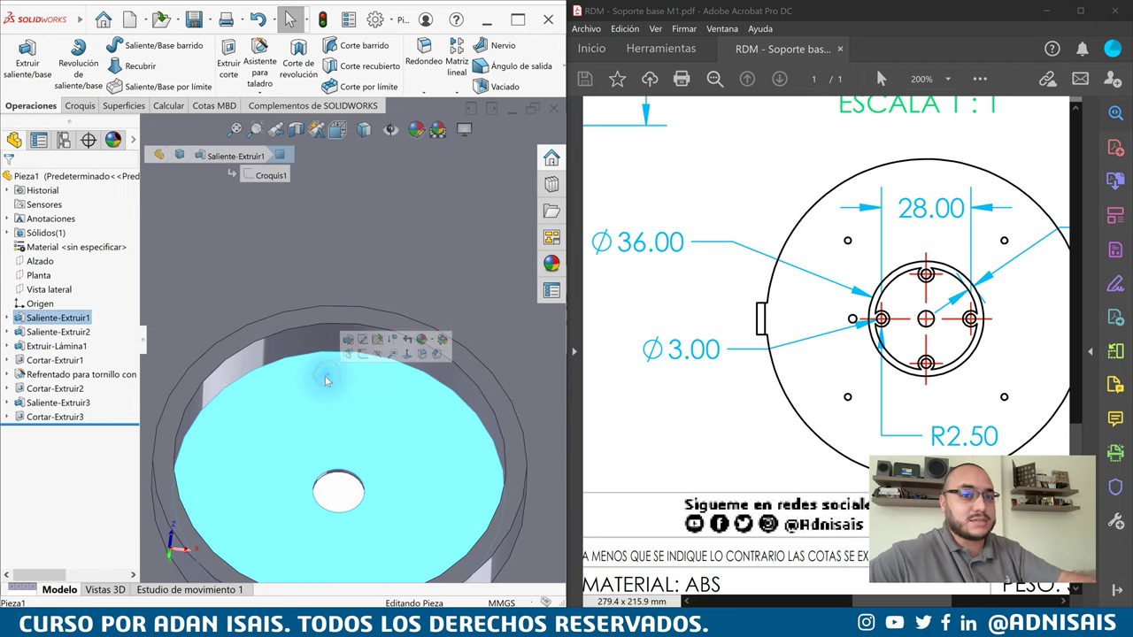
{"action": "left_click", "coordinate": [308, 324]}
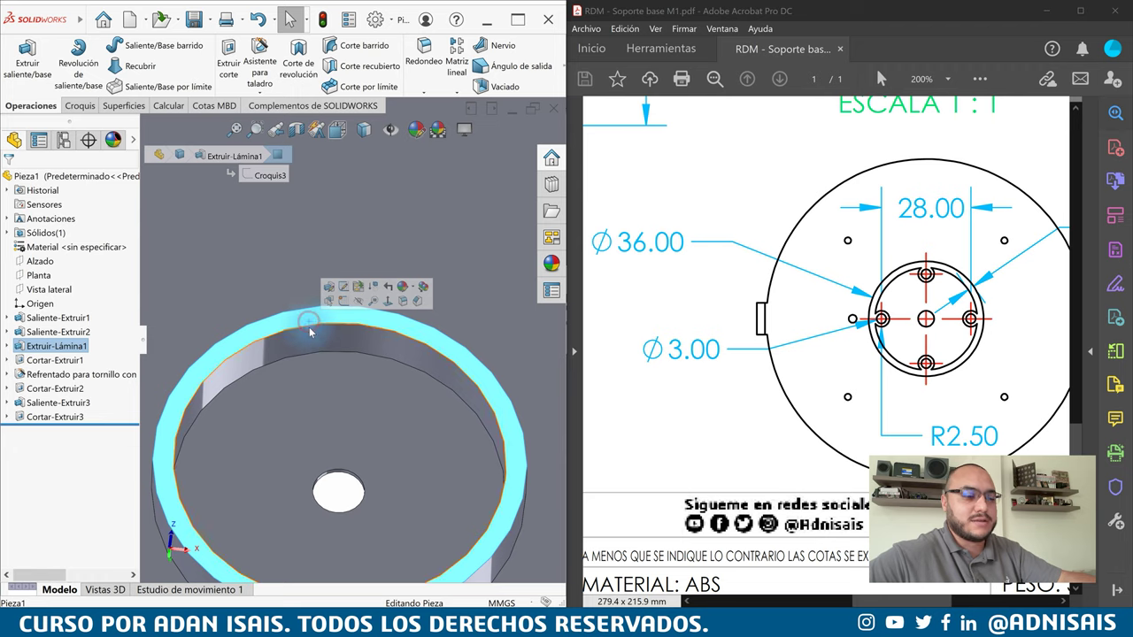
{"action": "left_click", "coordinate": [306, 321]}
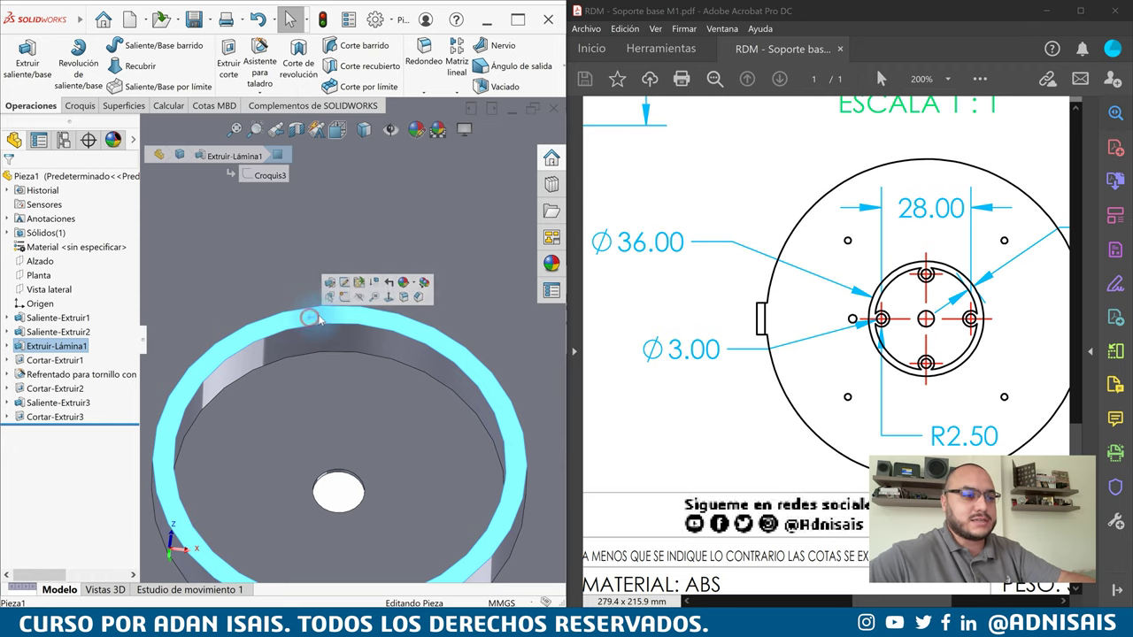
{"action": "left_click", "coordinate": [344, 299]}
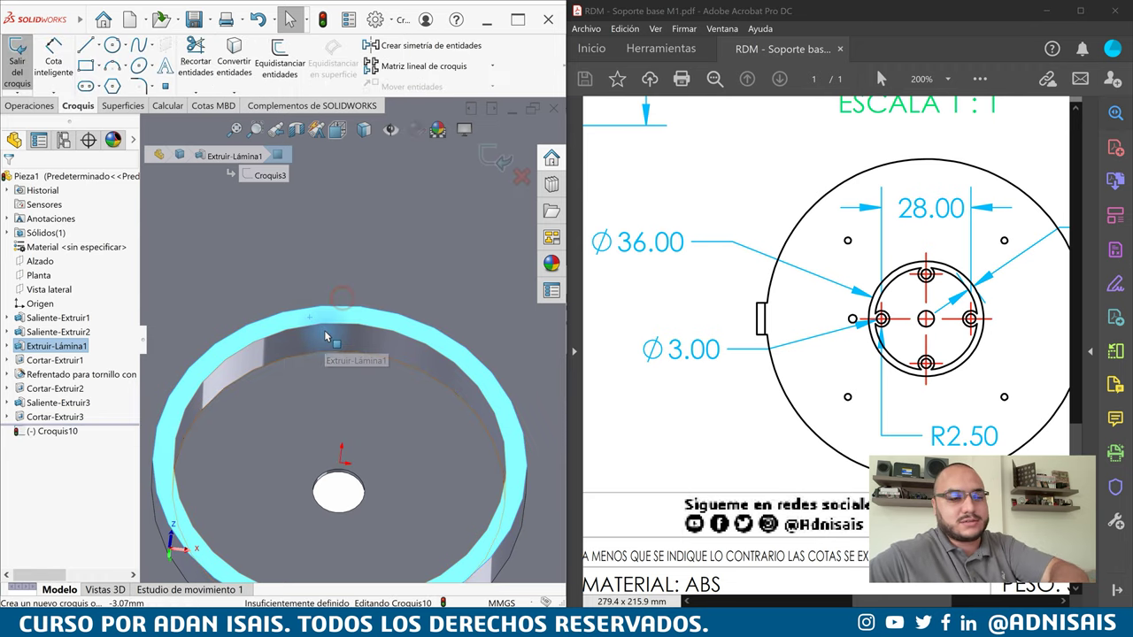
Draw a circle on the big circle's top point and dimension it Ø5
{"action": "left_click", "coordinate": [112, 45]}
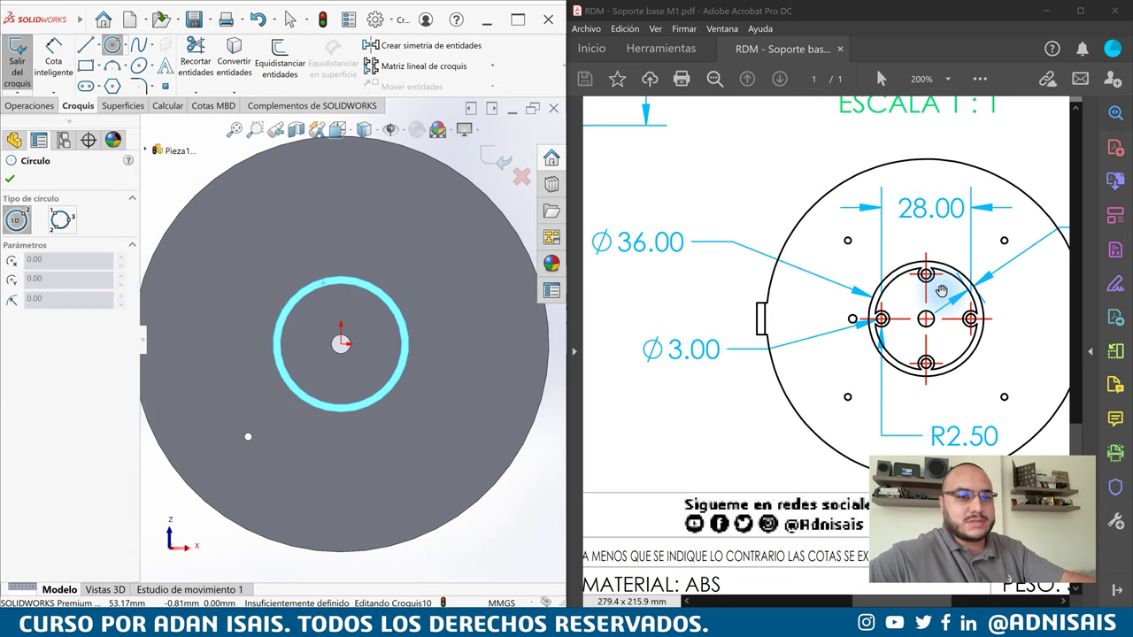
{"action": "scroll", "coordinate": [367, 298], "scroll_direction": "down", "scroll_amount": 2}
{"action": "scroll", "coordinate": [349, 301], "scroll_direction": "down", "scroll_amount": 2}
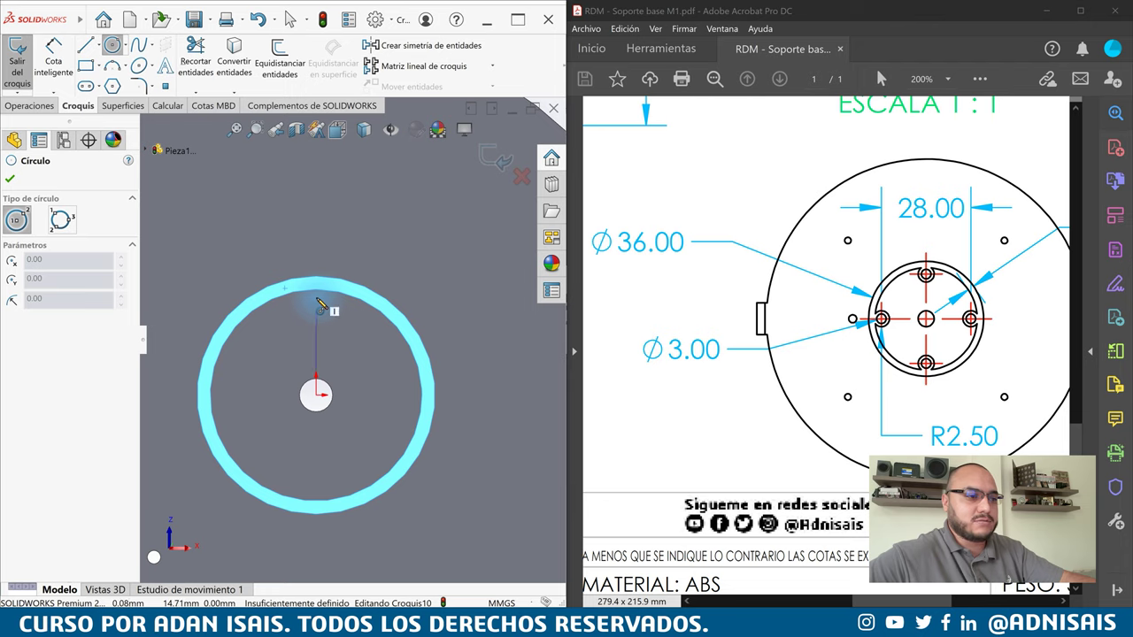
{"action": "left_click", "coordinate": [317, 299]}
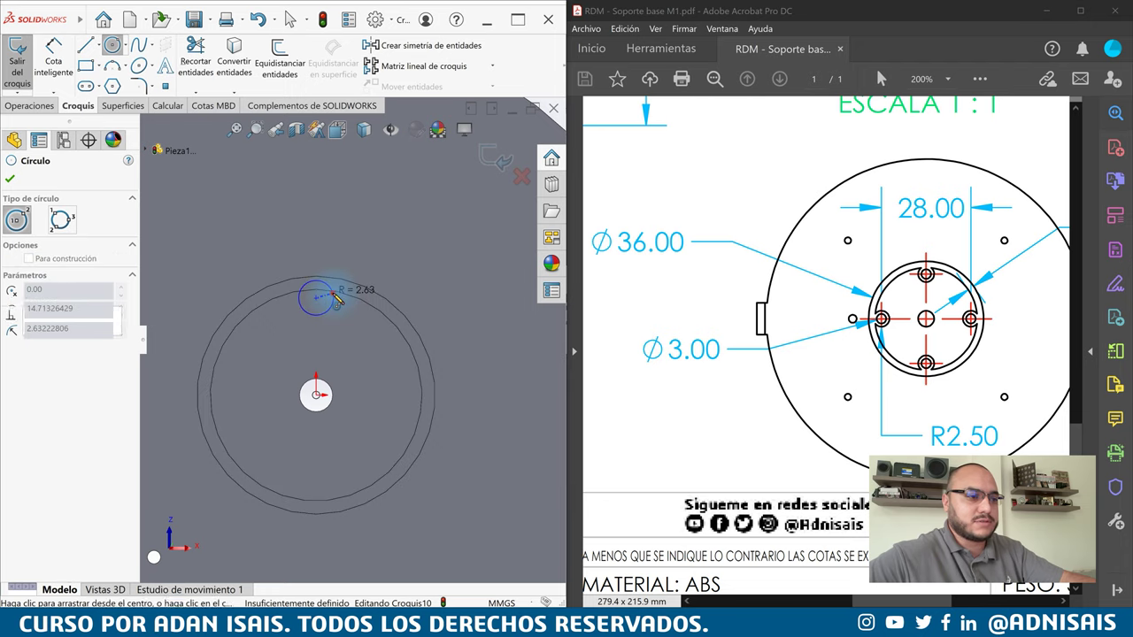
{"action": "left_click", "coordinate": [336, 298]}
{"action": "key", "text": "d"}
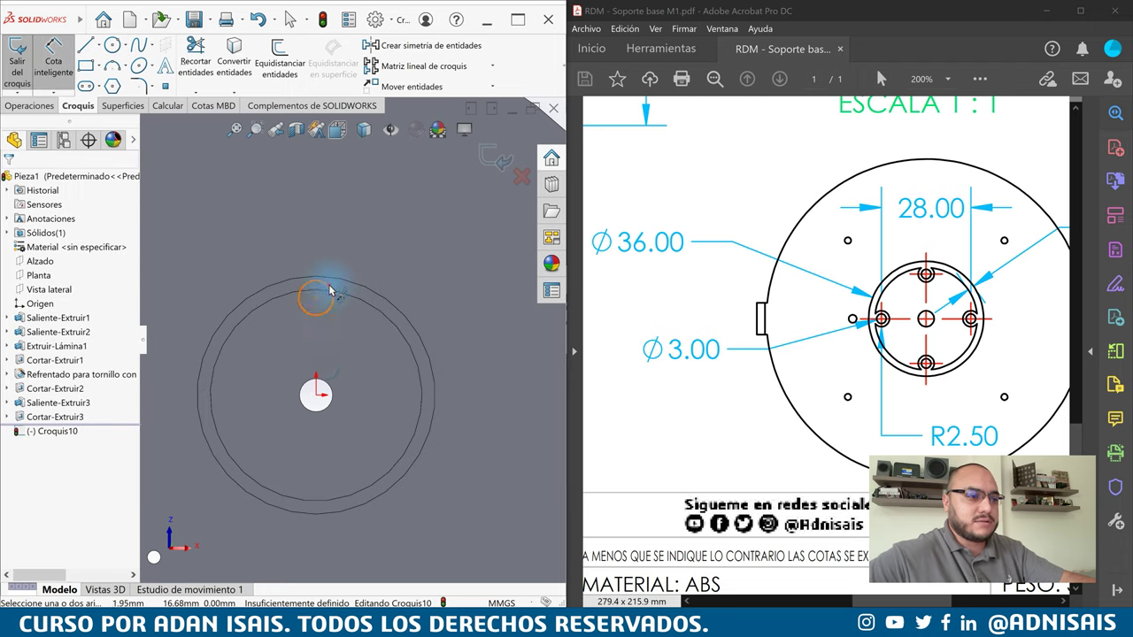
{"action": "left_click", "coordinate": [329, 290]}
{"action": "left_click", "coordinate": [469, 303]}
{"action": "type", "text": "5"}
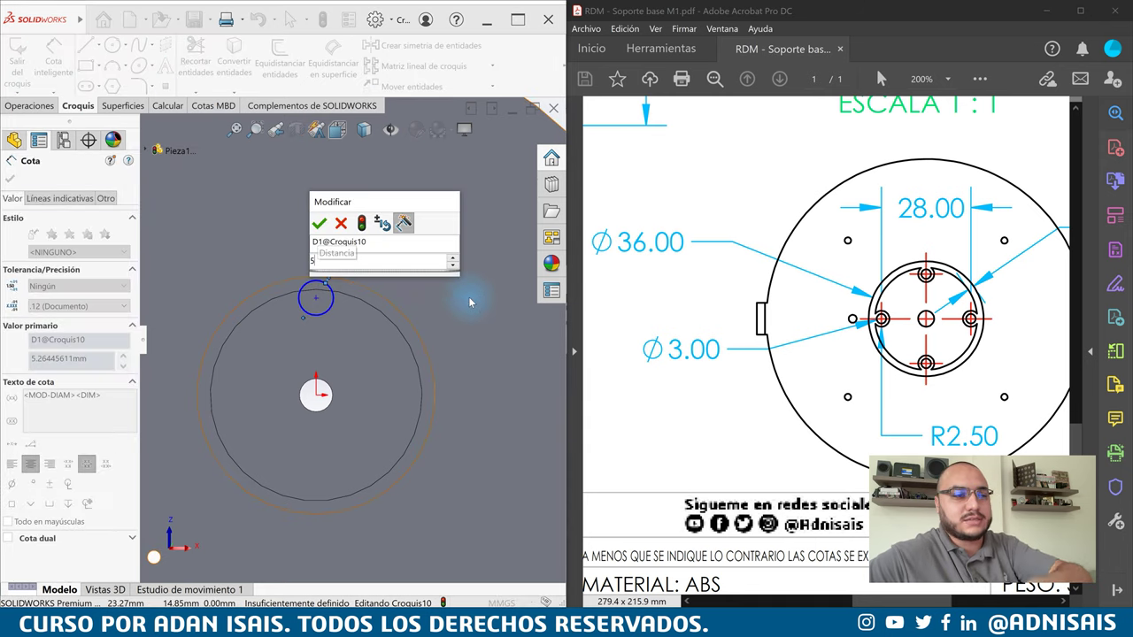
{"action": "key", "text": "Return"}
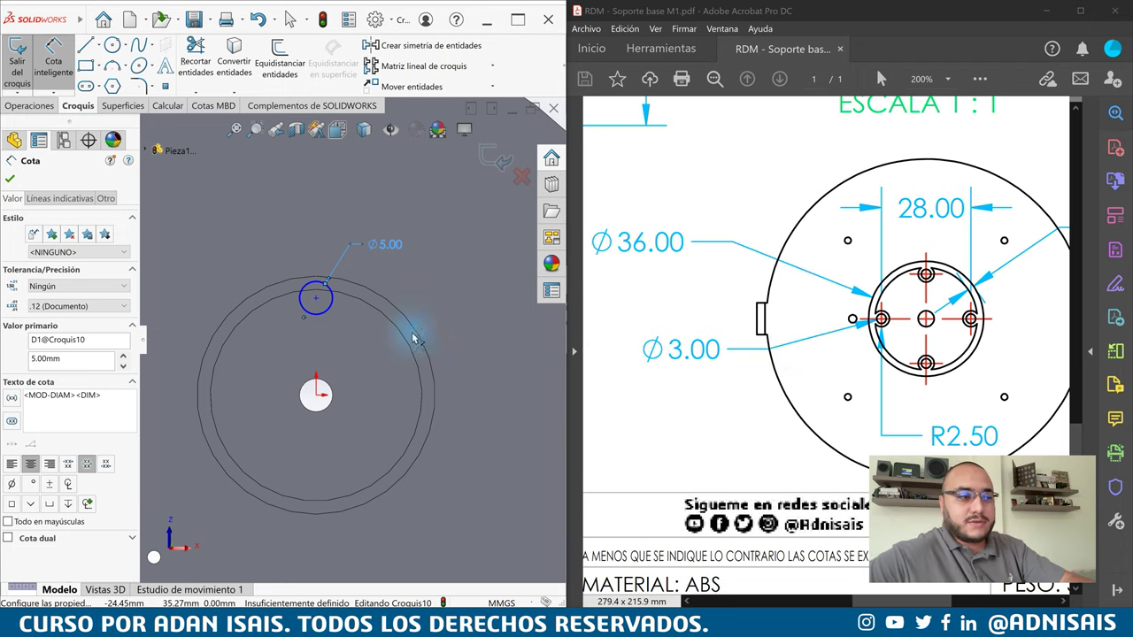
{"action": "key", "text": "Escape"}
{"action": "left_click", "coordinate": [97, 51]}
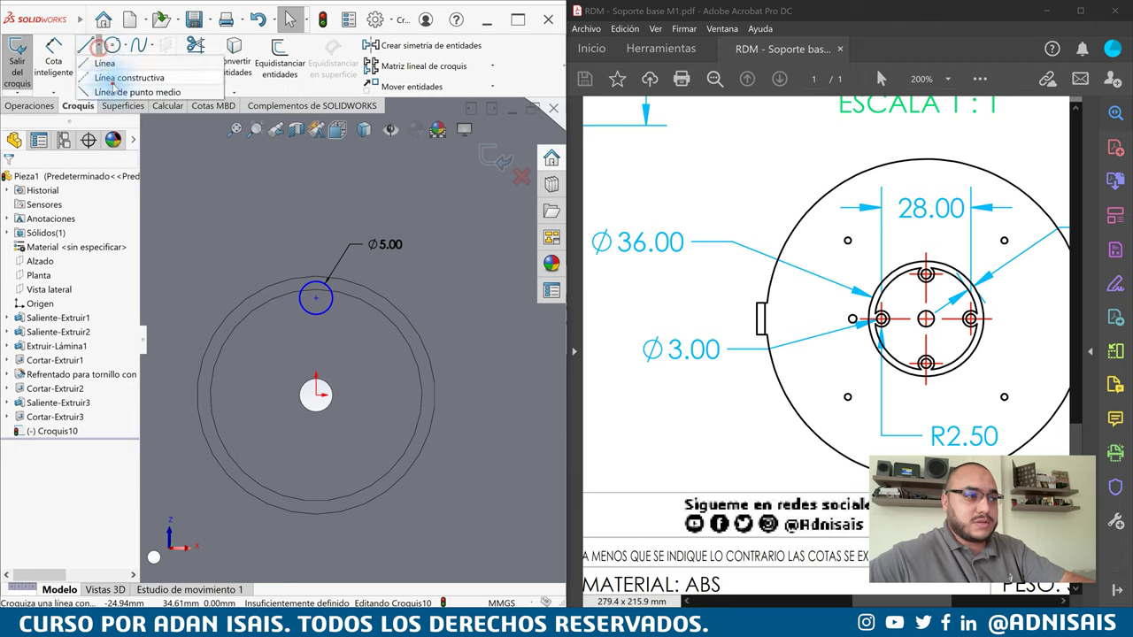
Draw construction lines from the origin to the circle centre, making the upright one Vertical
{"action": "left_click", "coordinate": [129, 78]}
{"action": "left_click", "coordinate": [225, 395]}
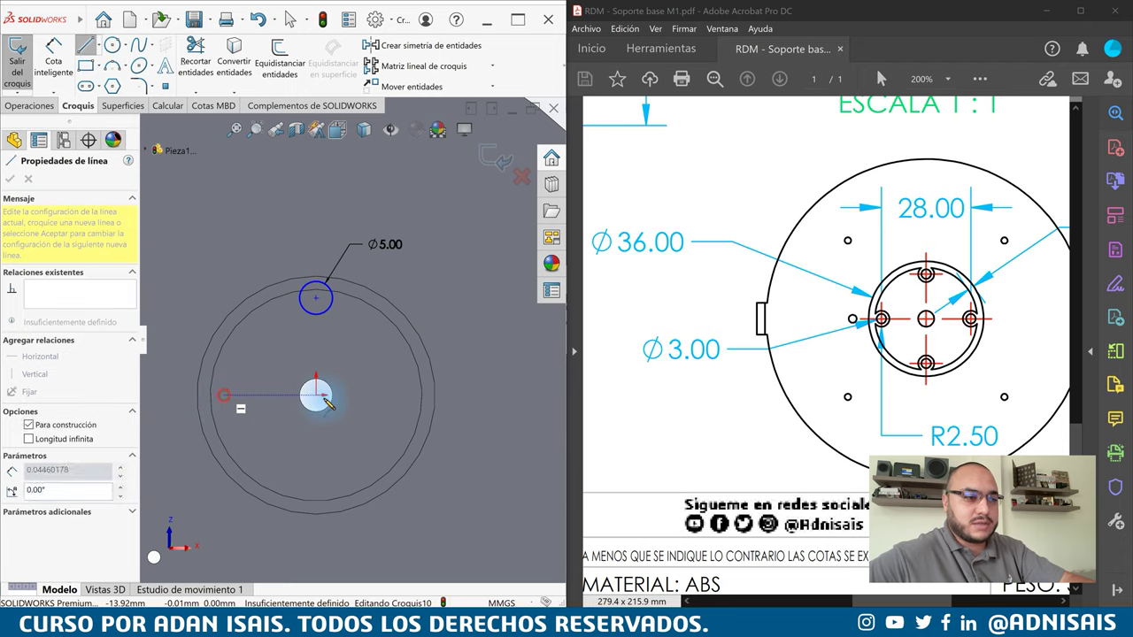
{"action": "left_click", "coordinate": [316, 395]}
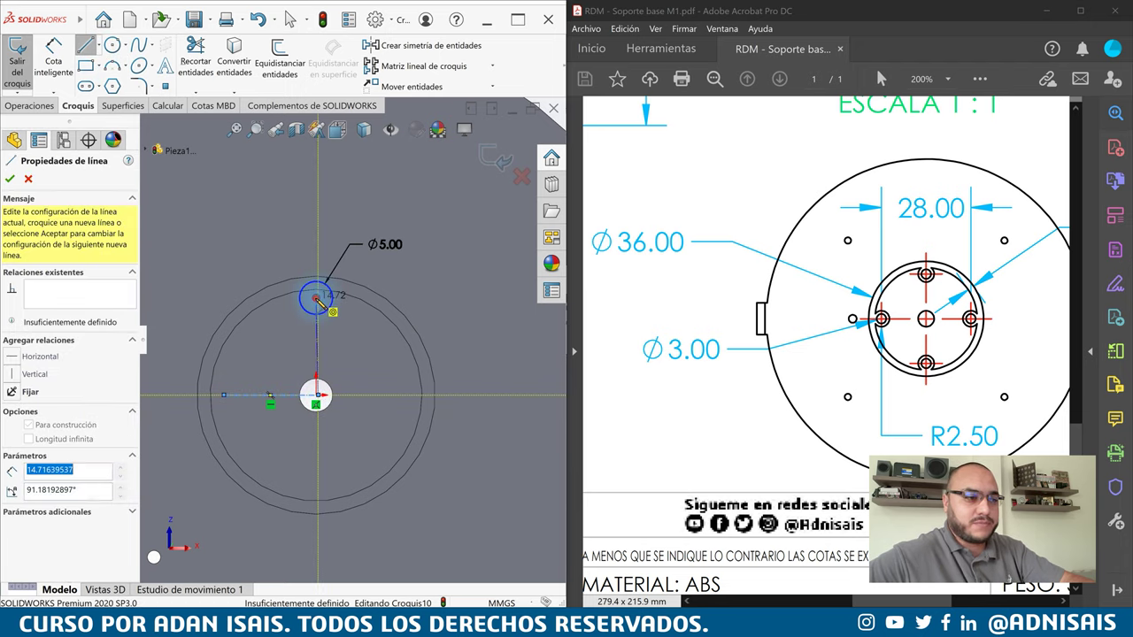
{"action": "left_click", "coordinate": [316, 301]}
{"action": "key", "text": "Escape"}
{"action": "left_click", "coordinate": [317, 322]}
{"action": "left_click", "coordinate": [351, 292]}
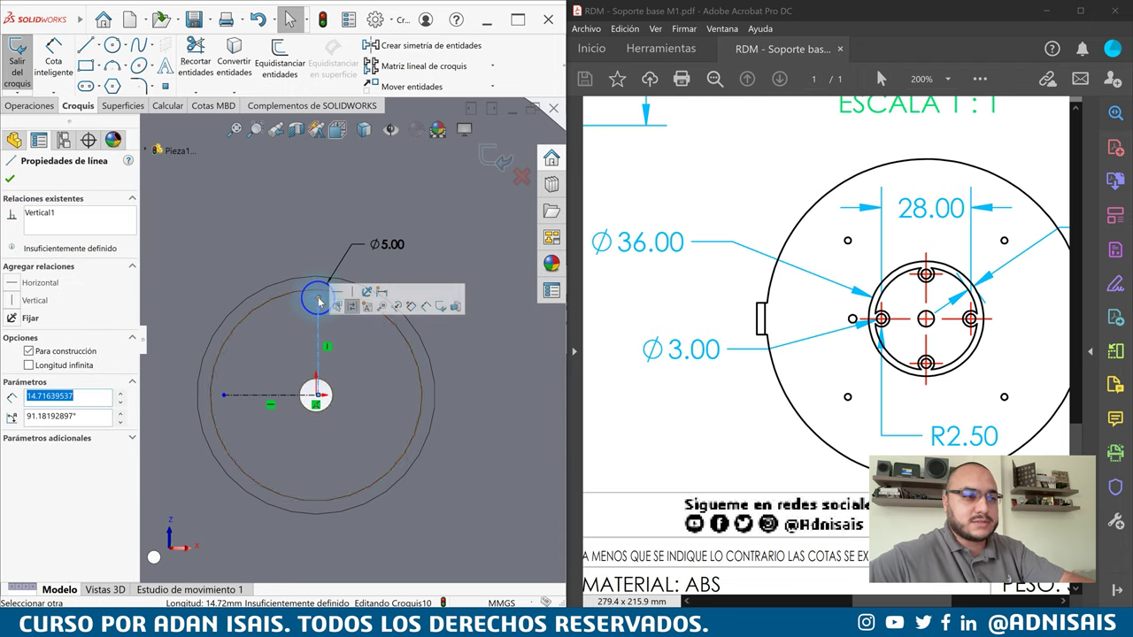
{"action": "mouse_move", "coordinate": [316, 301]}
{"action": "left_mouse_down"}
{"action": "mouse_move", "coordinate": [310, 403]}
{"action": "mouse_move", "coordinate": [316, 394]}
{"action": "left_mouse_up"}
{"action": "left_click", "coordinate": [335, 461]}
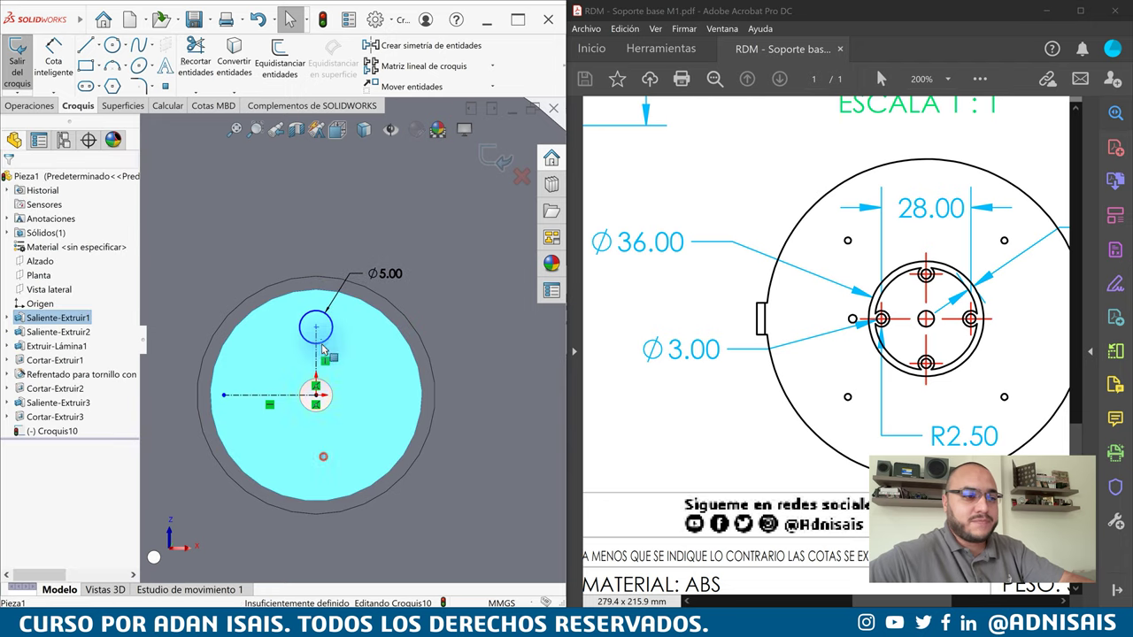
{"action": "left_click_drag", "start_coordinate": [316, 330], "coordinate": [326, 322]}
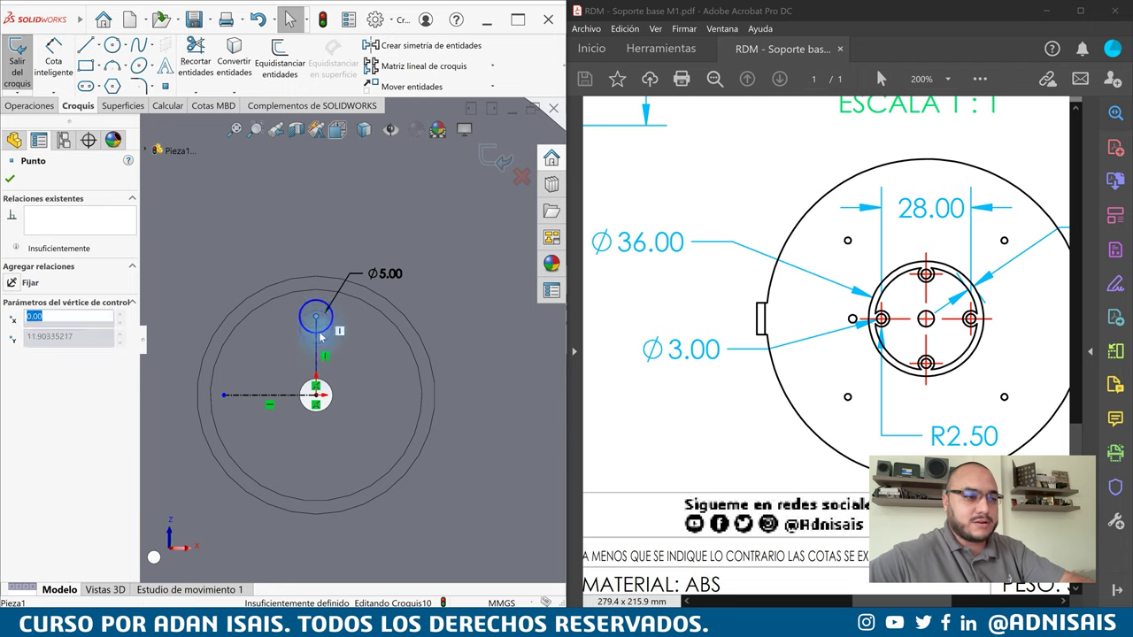
Dimension the circle centre 28 from the horizontal centreline, fully defining Croquis10
{"action": "right_click_drag", "start_coordinate": [322, 426], "coordinate": [317, 321]}
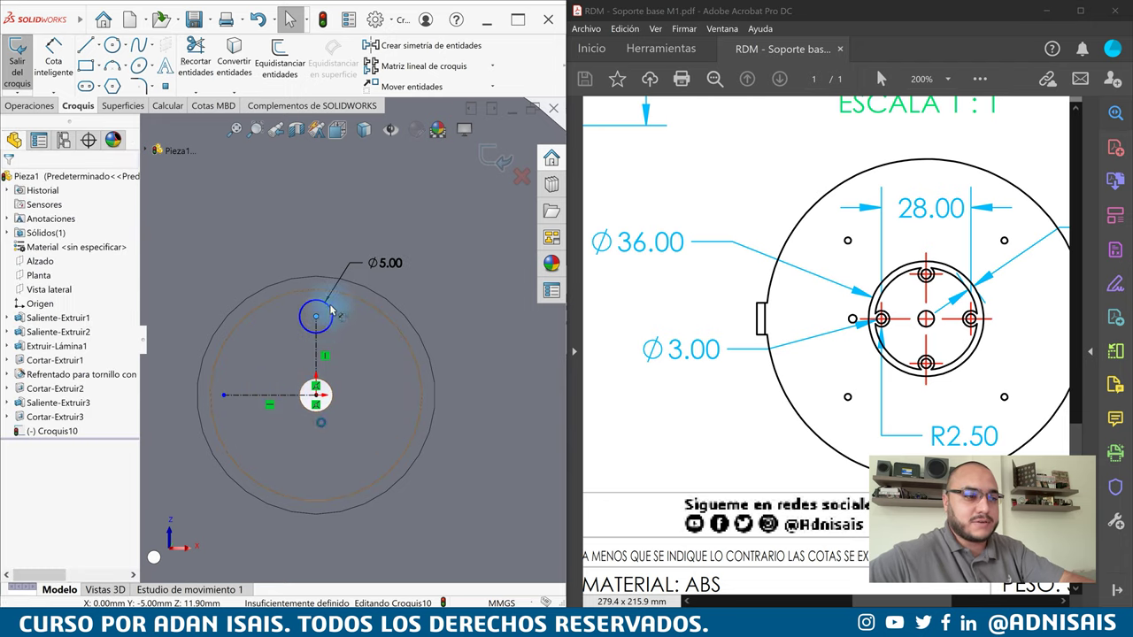
{"action": "left_click", "coordinate": [317, 321]}
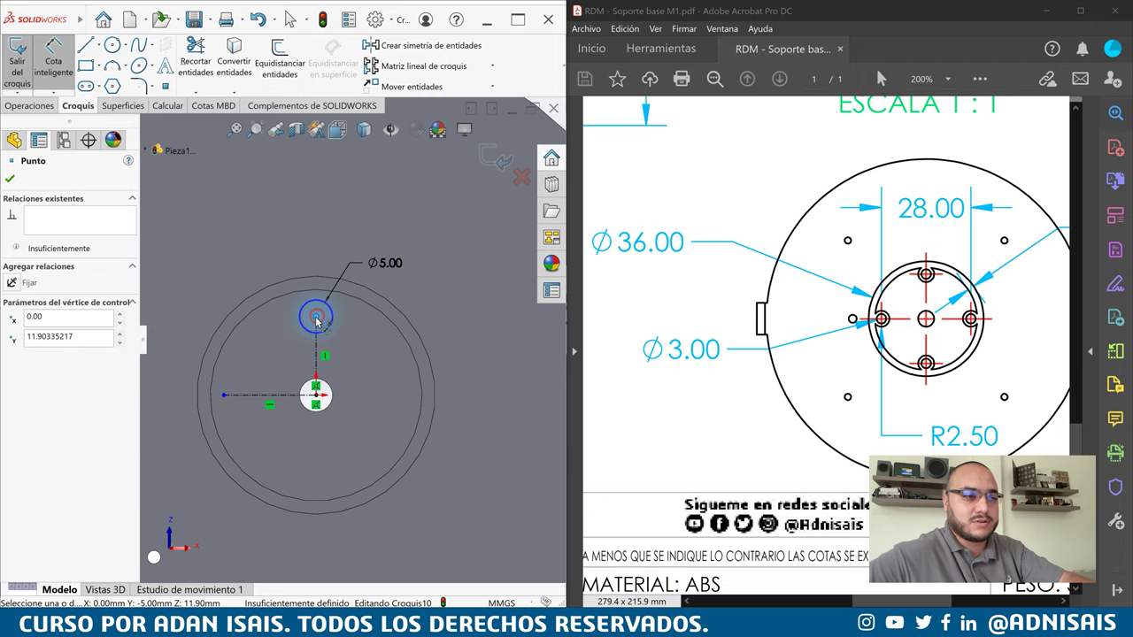
{"action": "left_click", "coordinate": [283, 396]}
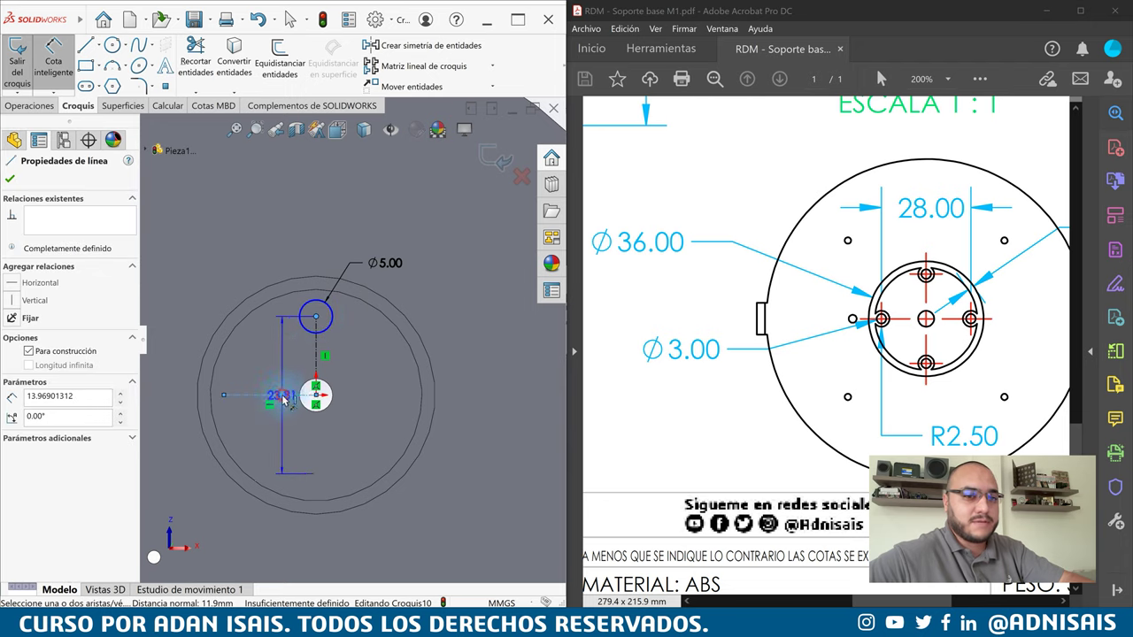
{"action": "left_click", "coordinate": [513, 413]}
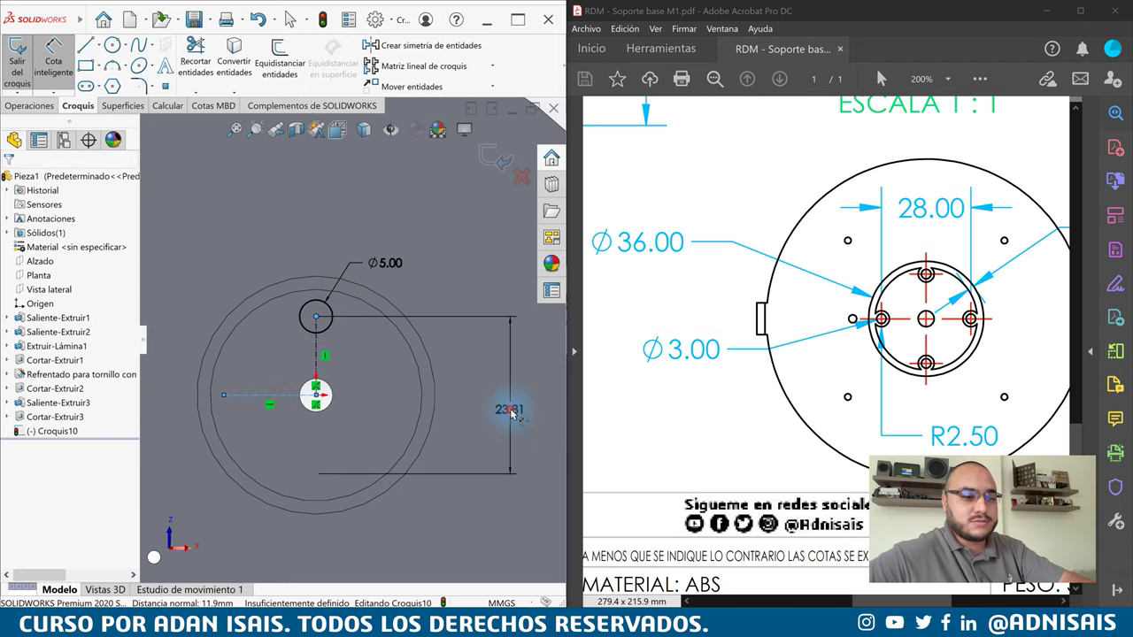
{"action": "type", "text": "28"}
{"action": "key", "text": "Return"}
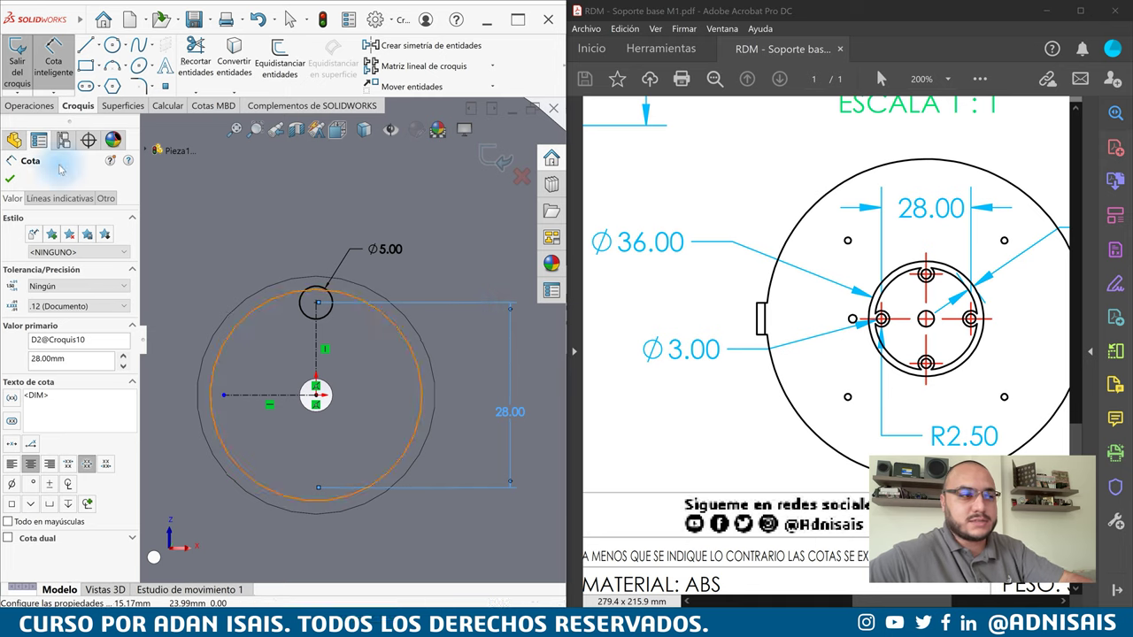
{"action": "left_click", "coordinate": [18, 104]}
Extrude the Ø5 circle Up To Next as a 1 mm one-direction thin feature (Extruir-Lámina2)
{"action": "left_click", "coordinate": [34, 78]}
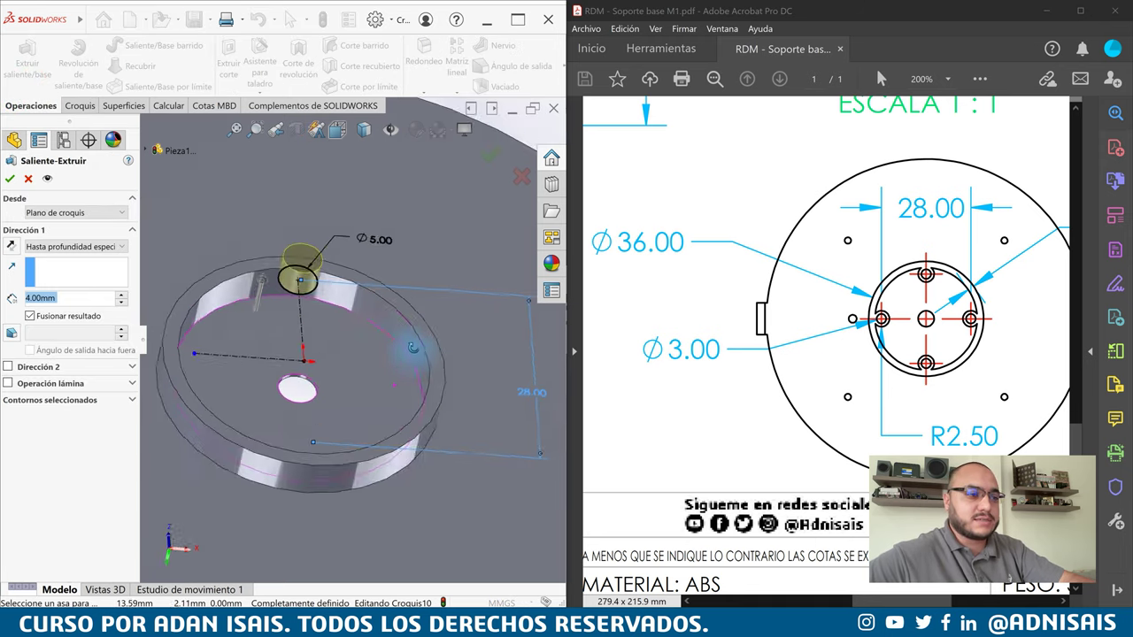
{"action": "left_click", "coordinate": [71, 246]}
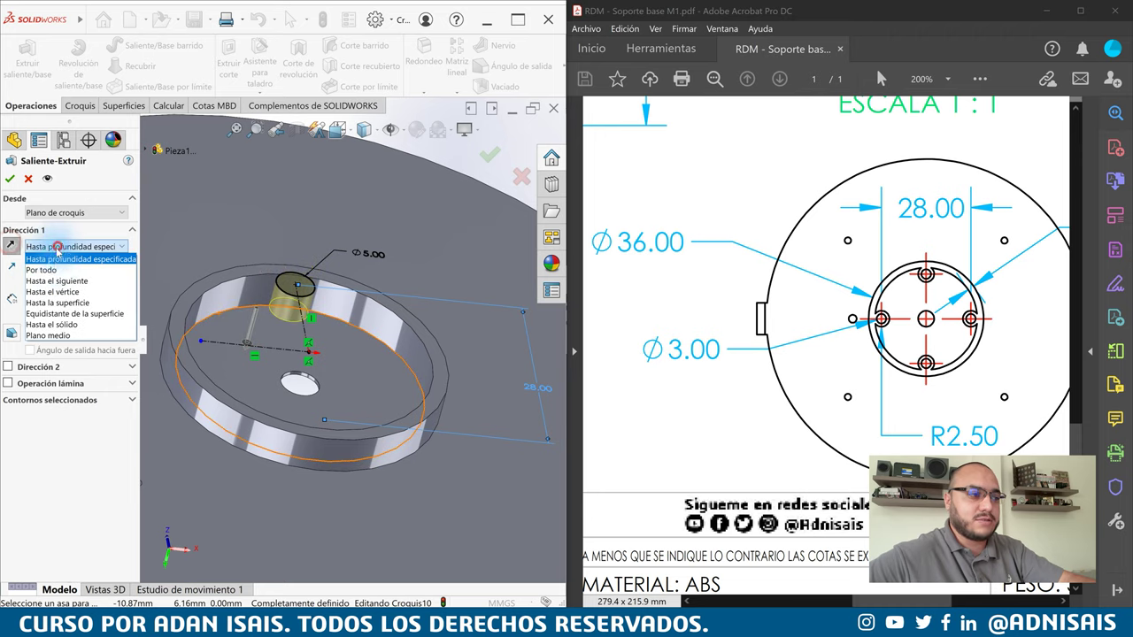
{"action": "left_click", "coordinate": [56, 278]}
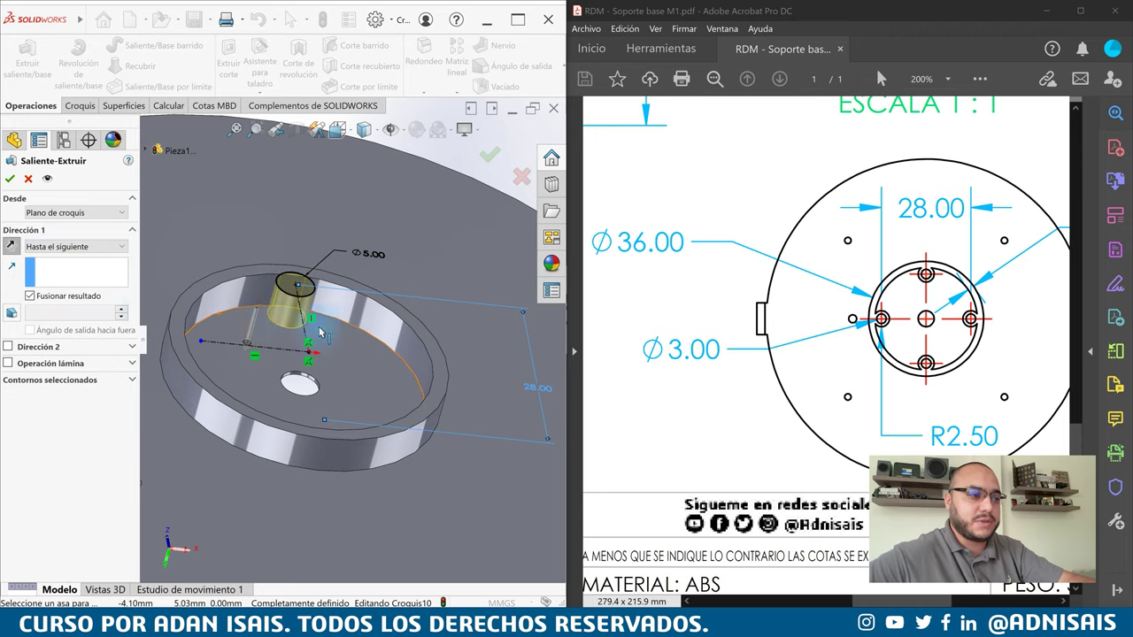
{"action": "left_click", "coordinate": [8, 363]}
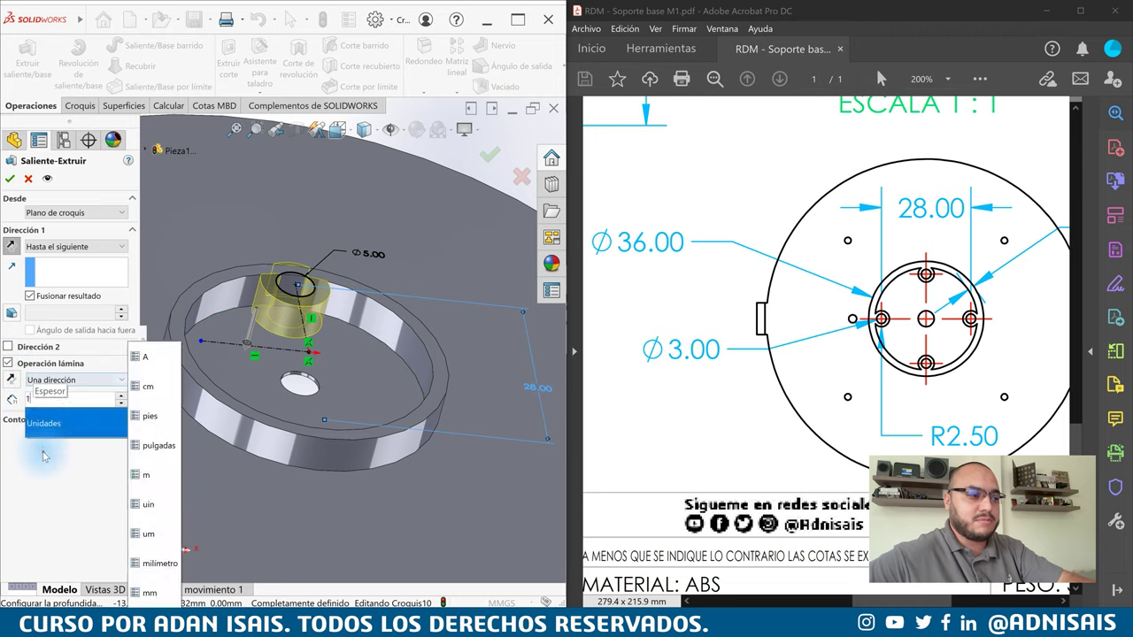
{"action": "type", "text": "1"}
{"action": "left_click", "coordinate": [43, 452]}
{"action": "mouse_move", "coordinate": [354, 371]}
{"action": "middle_mouse_down"}
{"action": "mouse_move", "coordinate": [332, 381]}
{"action": "mouse_move", "coordinate": [328, 319]}
{"action": "mouse_move", "coordinate": [265, 265]}
{"action": "middle_mouse_up"}
{"action": "scroll", "coordinate": [336, 305], "scroll_direction": "down", "scroll_amount": 5}
{"action": "scroll", "coordinate": [269, 268], "scroll_direction": "down", "scroll_amount": 3}
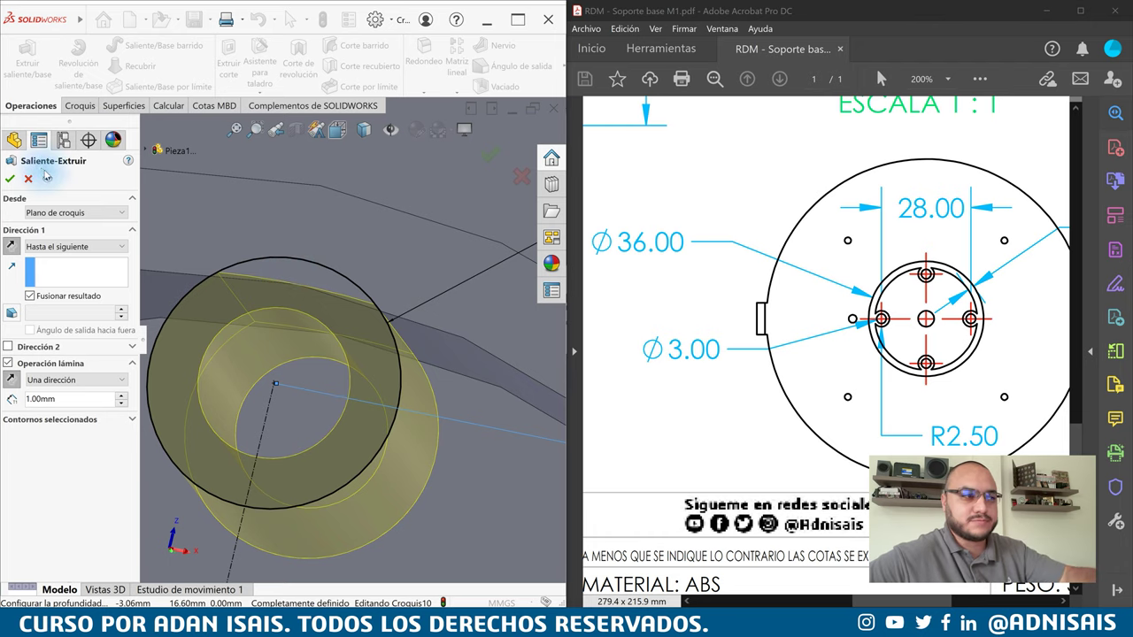
{"action": "left_click", "coordinate": [12, 177]}
Orbit and cycle through front and top views to inspect the disc and new tube
{"action": "scroll", "coordinate": [374, 425], "scroll_direction": "down", "scroll_amount": 3}
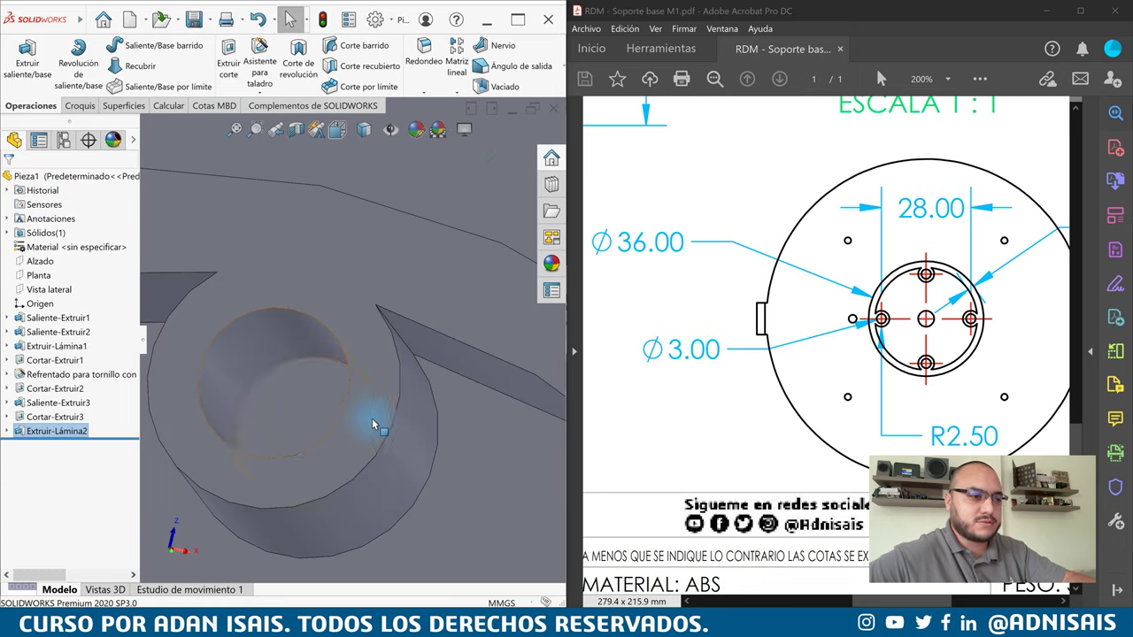
{"action": "scroll", "coordinate": [472, 399], "scroll_direction": "down", "scroll_amount": 3}
{"action": "scroll", "coordinate": [943, 300], "scroll_direction": "up", "scroll_amount": 1}
{"action": "scroll", "coordinate": [296, 405], "scroll_direction": "up", "scroll_amount": 3}
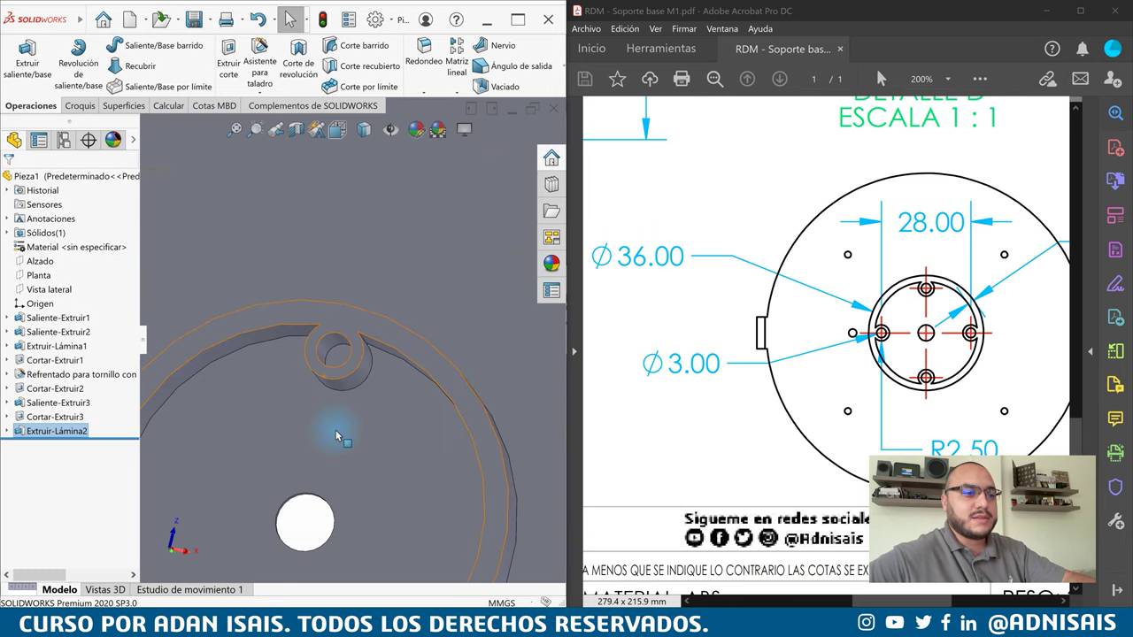
{"action": "scroll", "coordinate": [336, 432], "scroll_direction": "up", "scroll_amount": 5}
{"action": "mouse_move", "coordinate": [369, 440]}
{"action": "middle_mouse_down"}
{"action": "mouse_move", "coordinate": [428, 459]}
{"action": "mouse_move", "coordinate": [385, 327]}
{"action": "middle_mouse_up"}
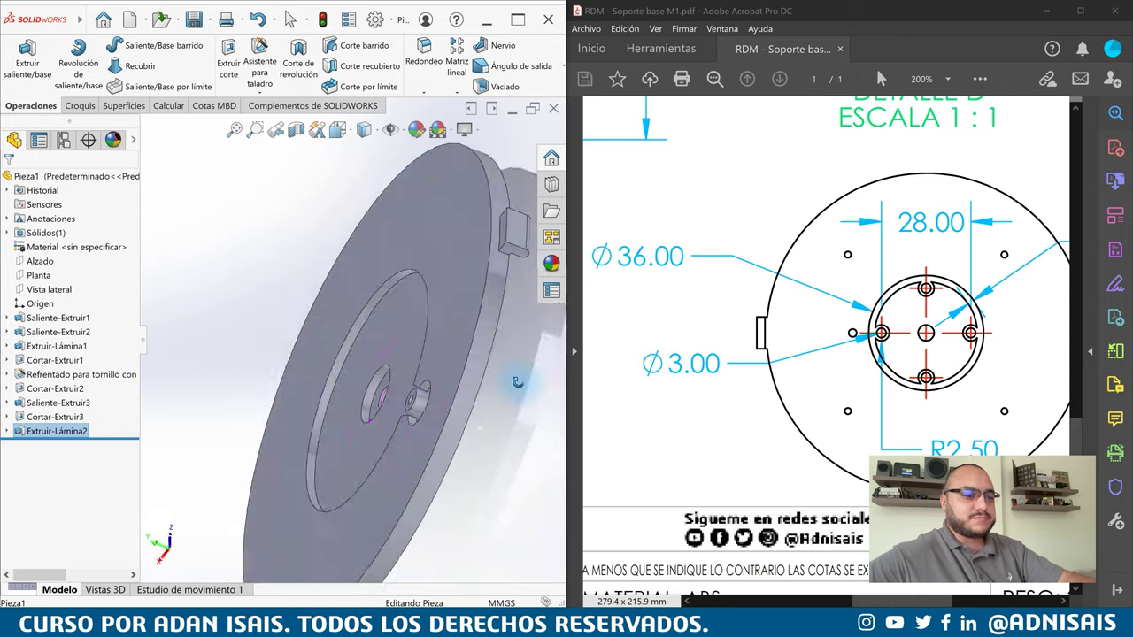
{"action": "key", "text": "ctrl+1"}
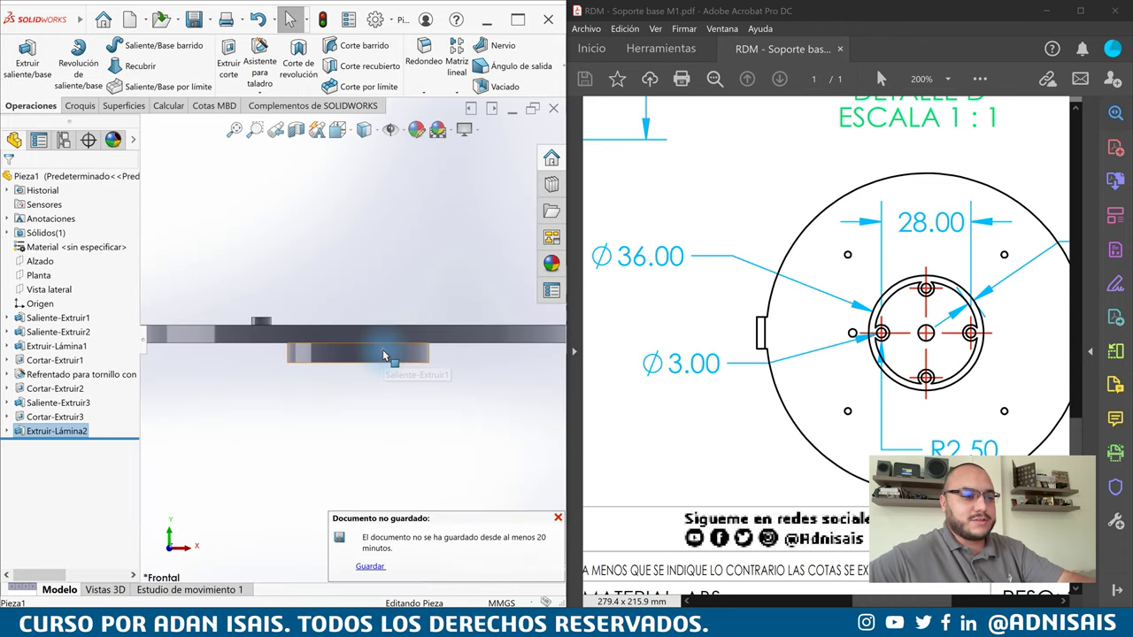
{"action": "key", "text": "ctrl+5"}
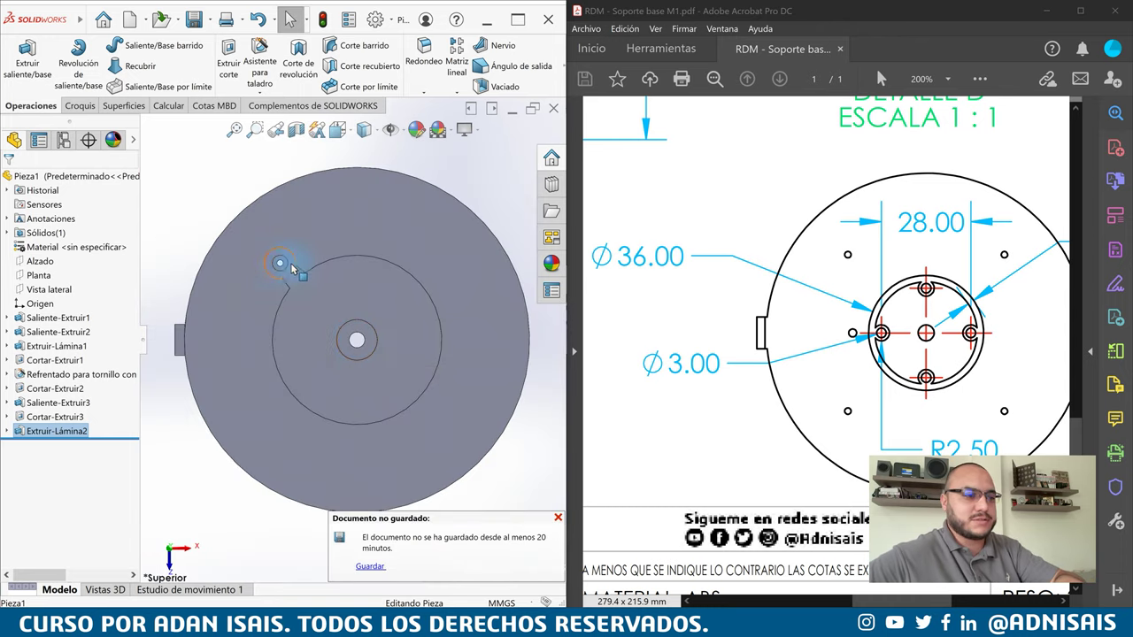
{"action": "middle_click_drag", "start_coordinate": [272, 271], "coordinate": [362, 319]}
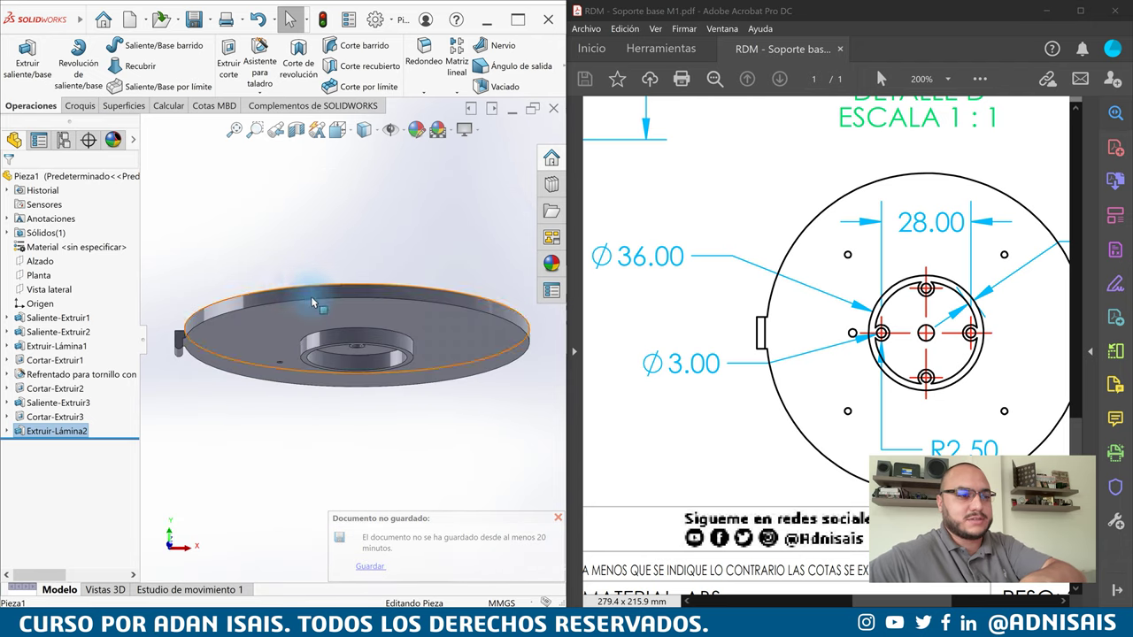
{"action": "key", "text": "ctrl+5"}
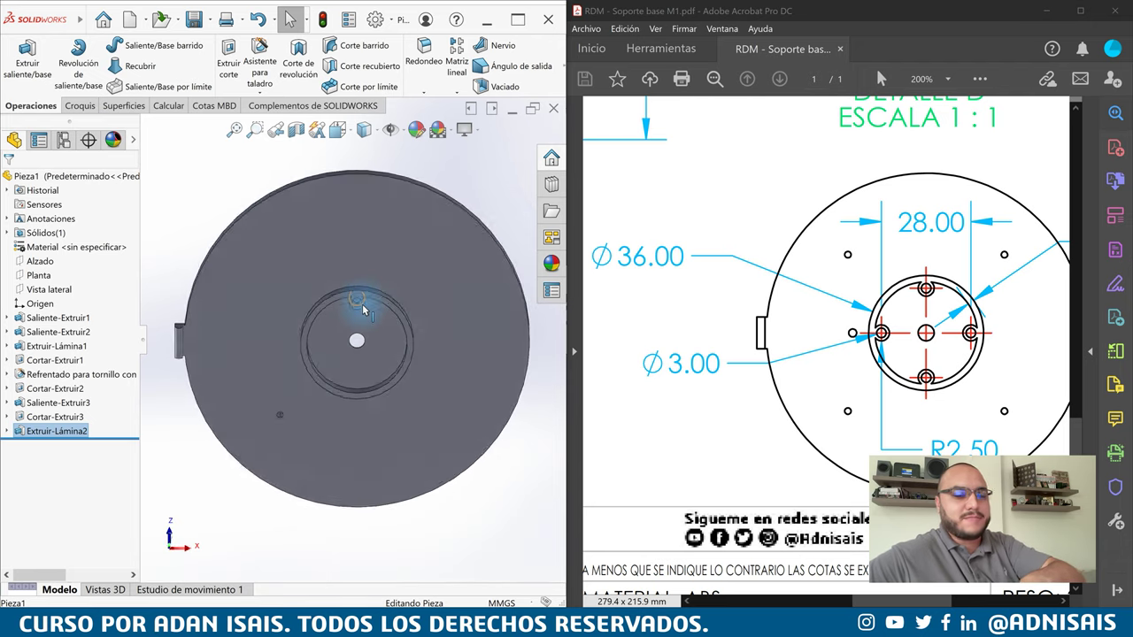
{"action": "key", "text": "ctrl+shift+z"}
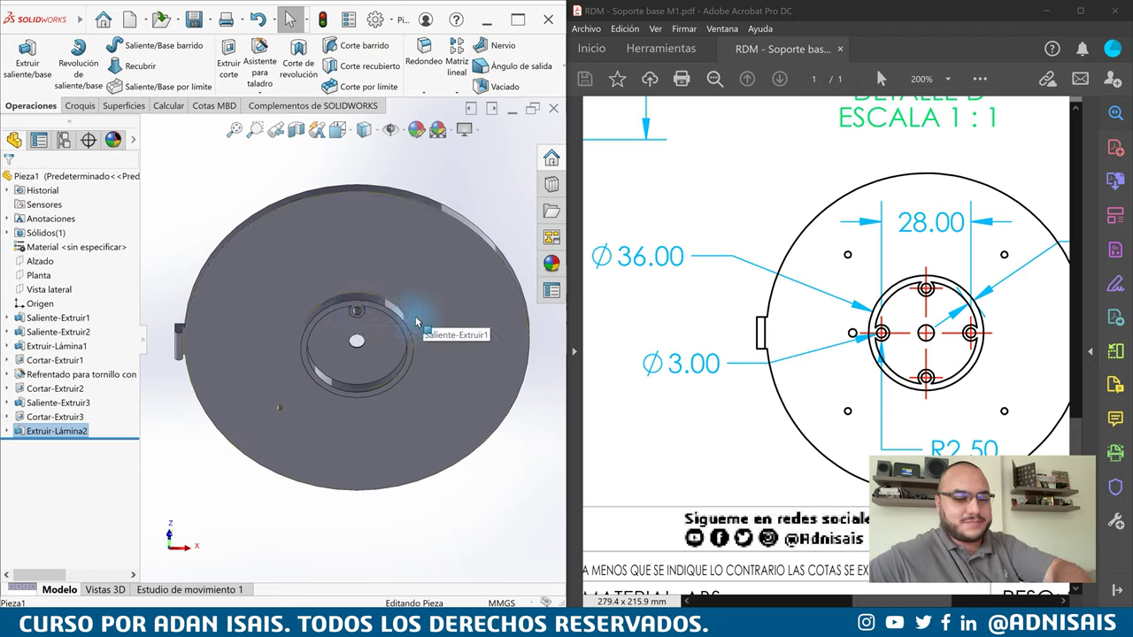
Return to isometric view, clear the selection, and show the pattern type options under Matriz lineal
{"action": "key", "text": "ctrl+7"}
{"action": "left_click", "coordinate": [270, 216]}
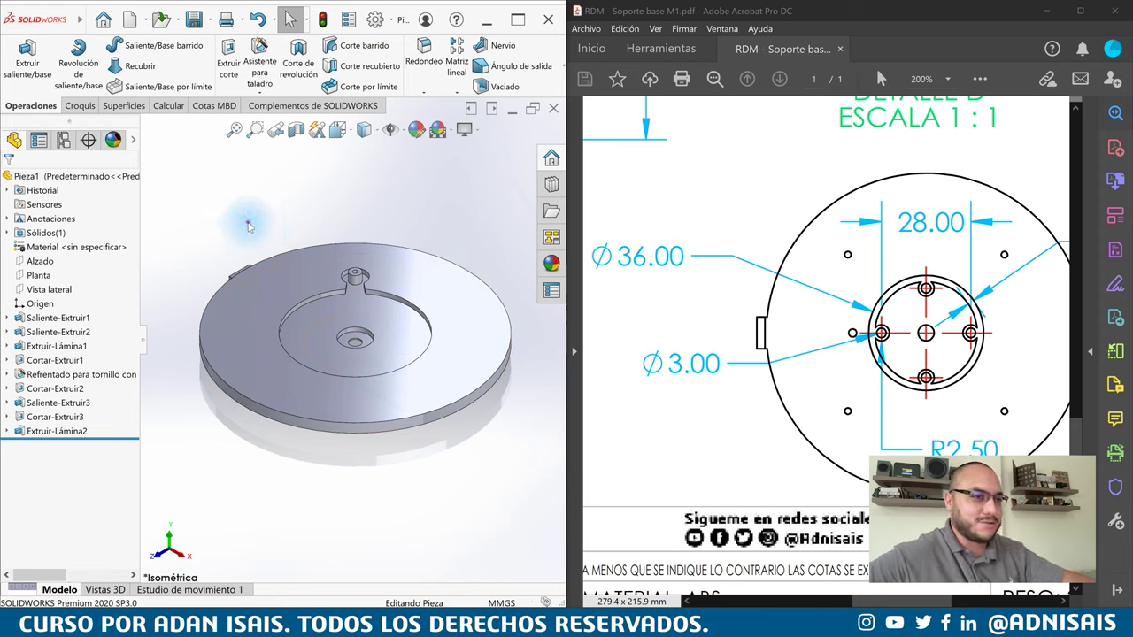
{"action": "left_click", "coordinate": [457, 92]}
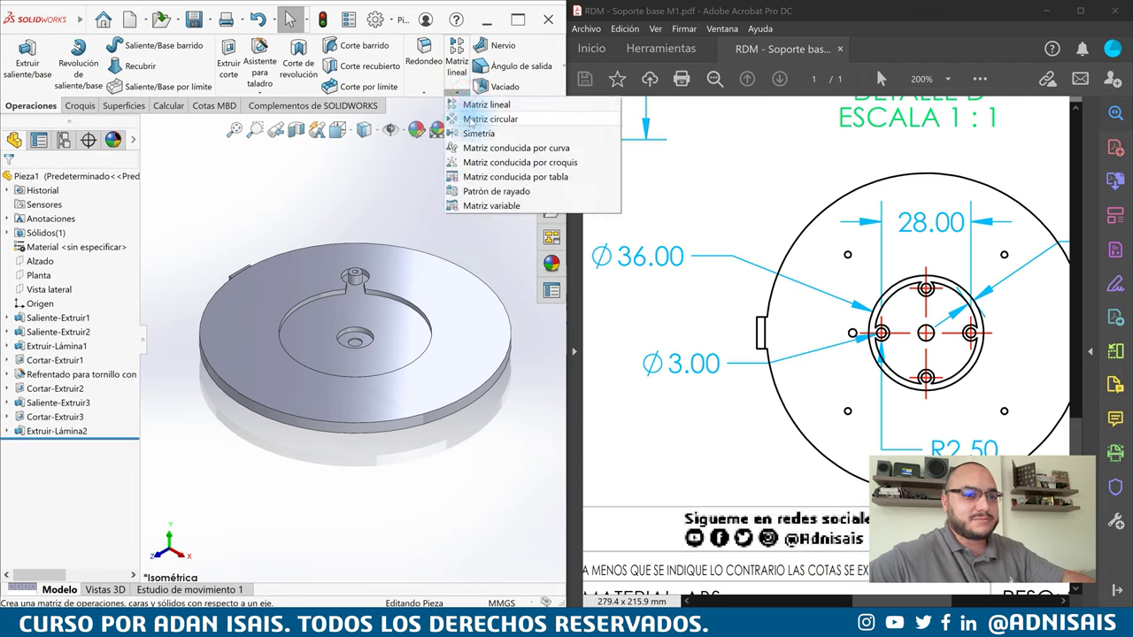
Start a Matriz circular using the disc's cylindrical side face as the Dirección 1 axis
{"action": "left_click", "coordinate": [470, 120]}
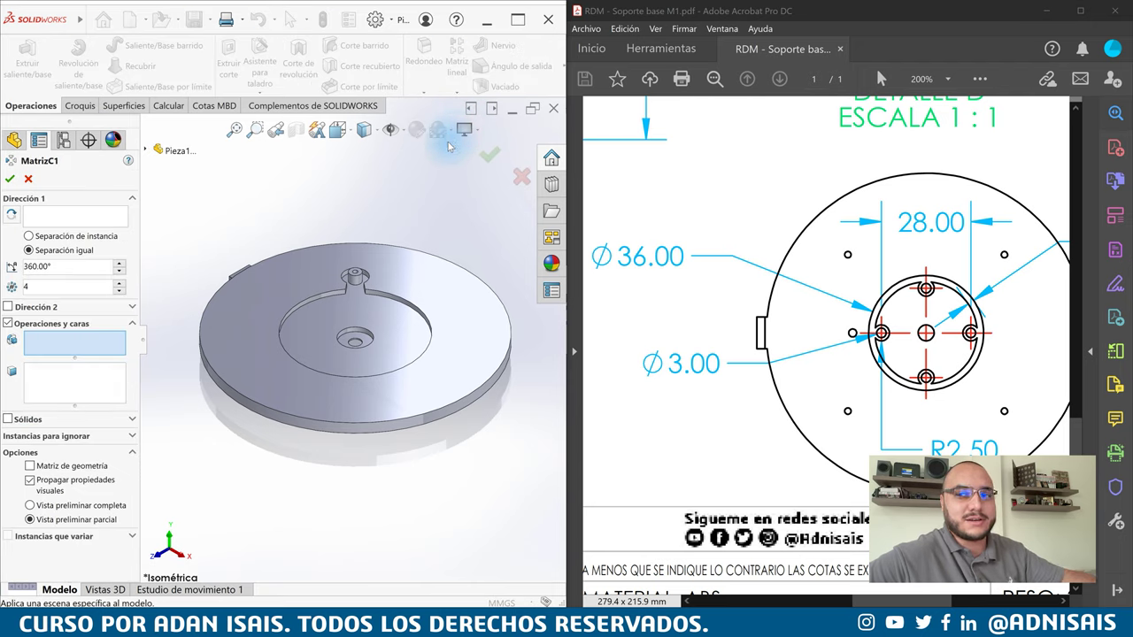
{"action": "left_click", "coordinate": [75, 217]}
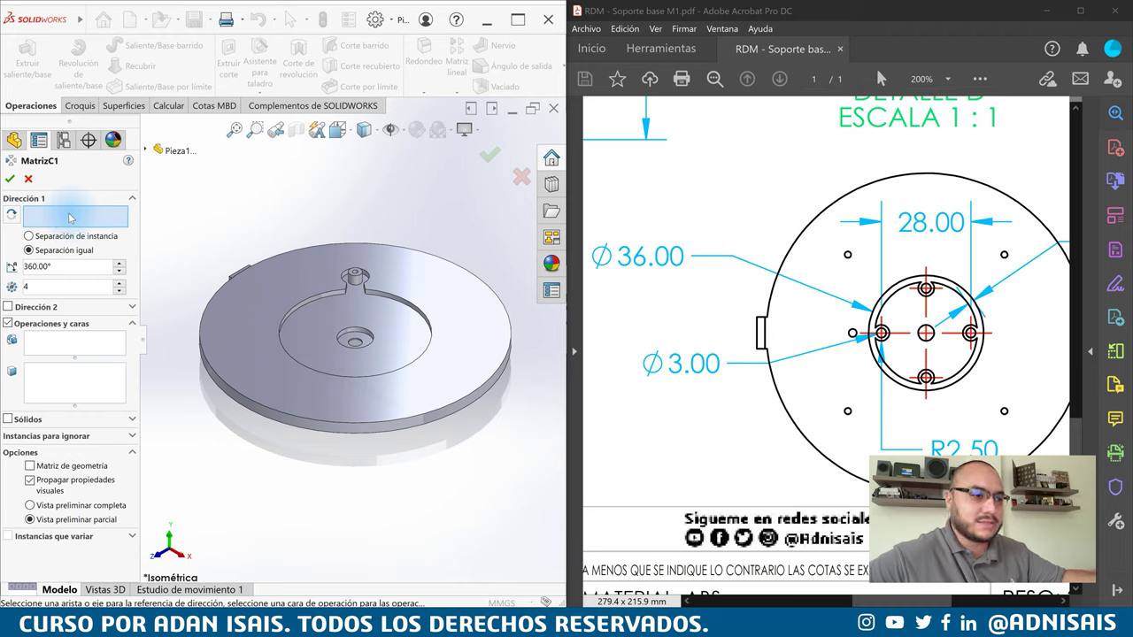
{"action": "left_click", "coordinate": [297, 315]}
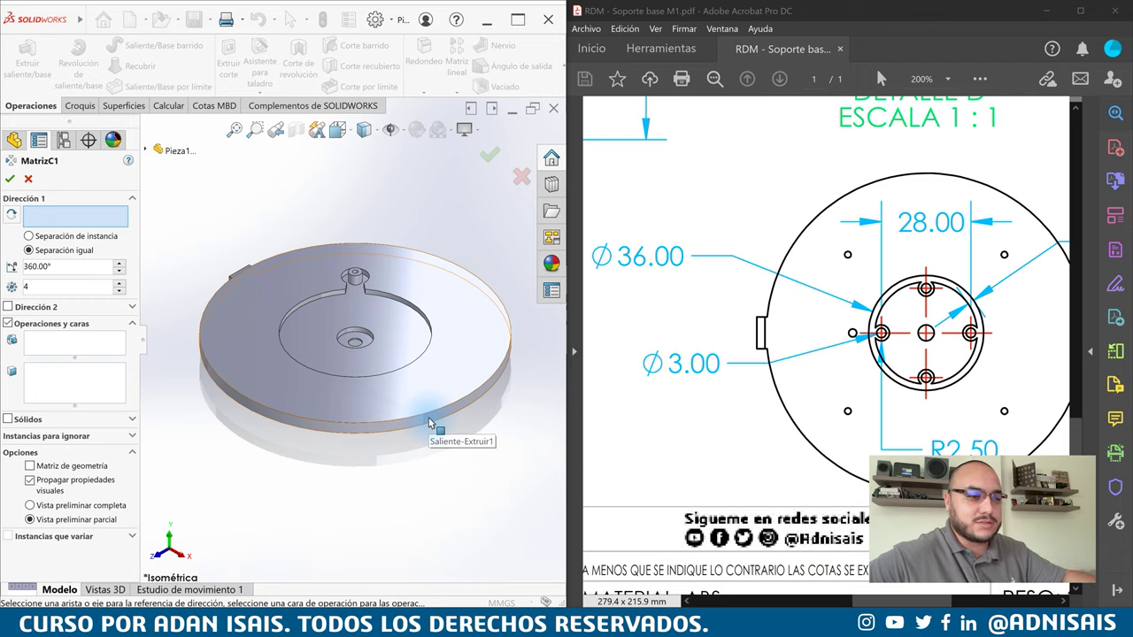
{"action": "left_click", "coordinate": [419, 426]}
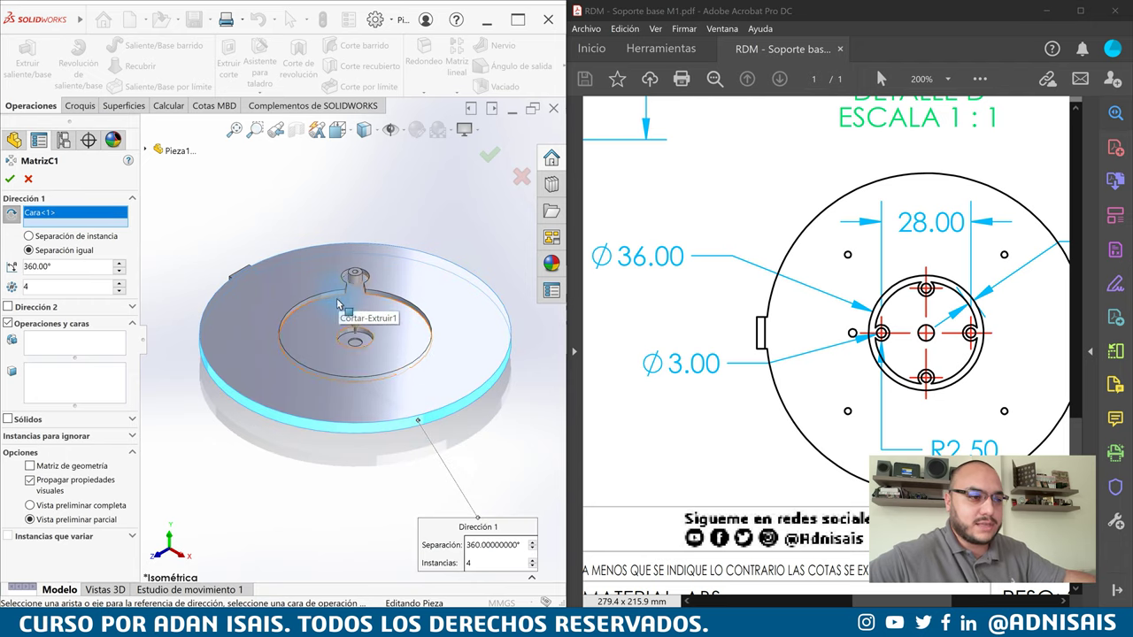
{"action": "scroll", "coordinate": [341, 293], "scroll_direction": "down", "scroll_amount": 3}
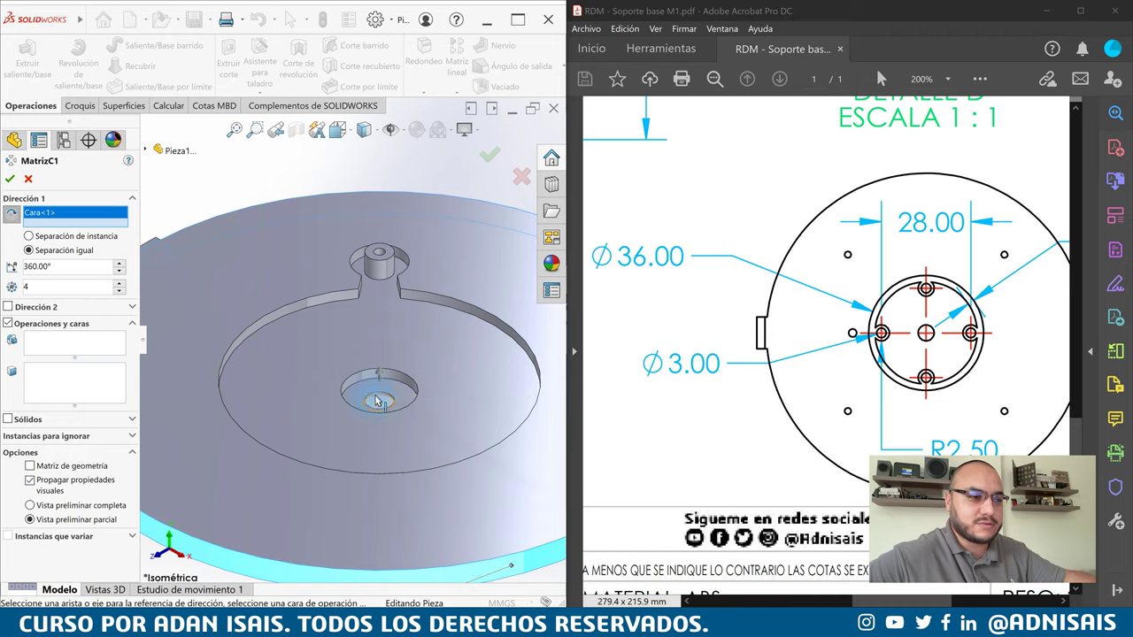
{"action": "scroll", "coordinate": [370, 341], "scroll_direction": "up", "scroll_amount": 5}
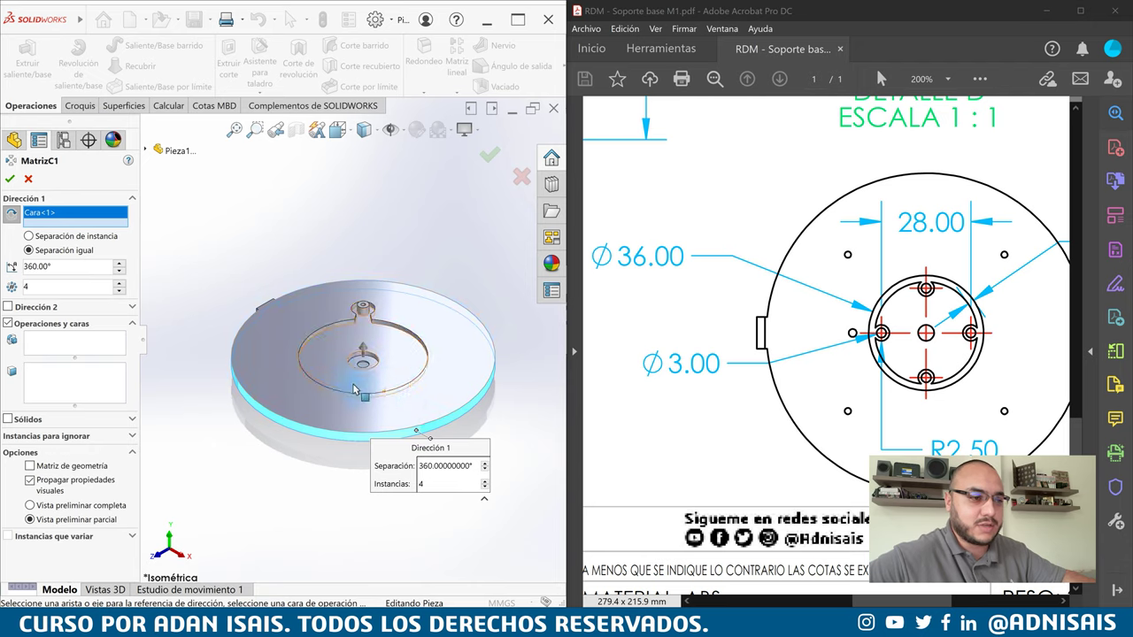
{"action": "mouse_move", "coordinate": [362, 380]}
{"action": "middle_mouse_down"}
{"action": "mouse_move", "coordinate": [357, 359]}
{"action": "mouse_move", "coordinate": [336, 413]}
{"action": "middle_mouse_up"}
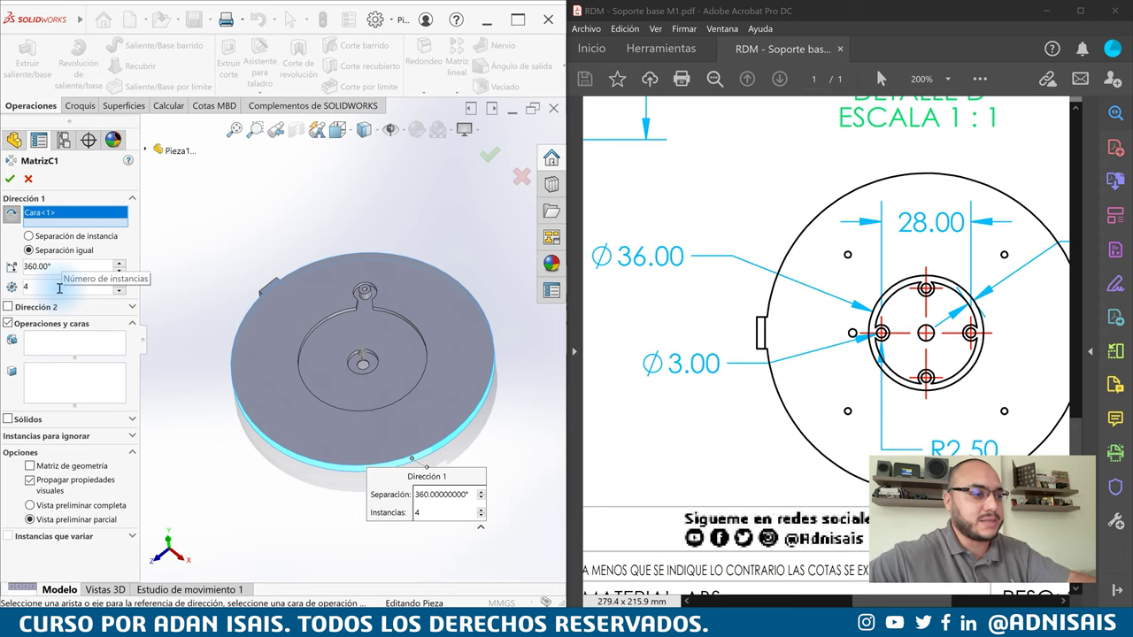
Pattern Cortar-Extruir2, Saliente-Extruir3, Cortar-Extruir3 and Extruir-Lámina2 four times over 360°
{"action": "left_click", "coordinate": [66, 344]}
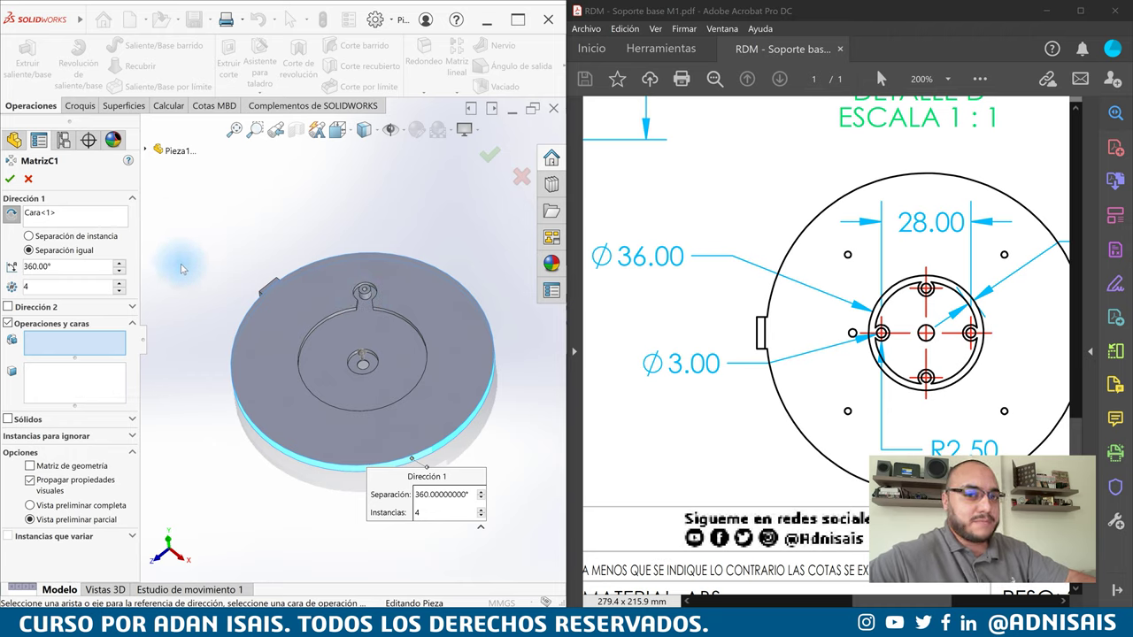
{"action": "scroll", "coordinate": [371, 305], "scroll_direction": "down", "scroll_amount": 4}
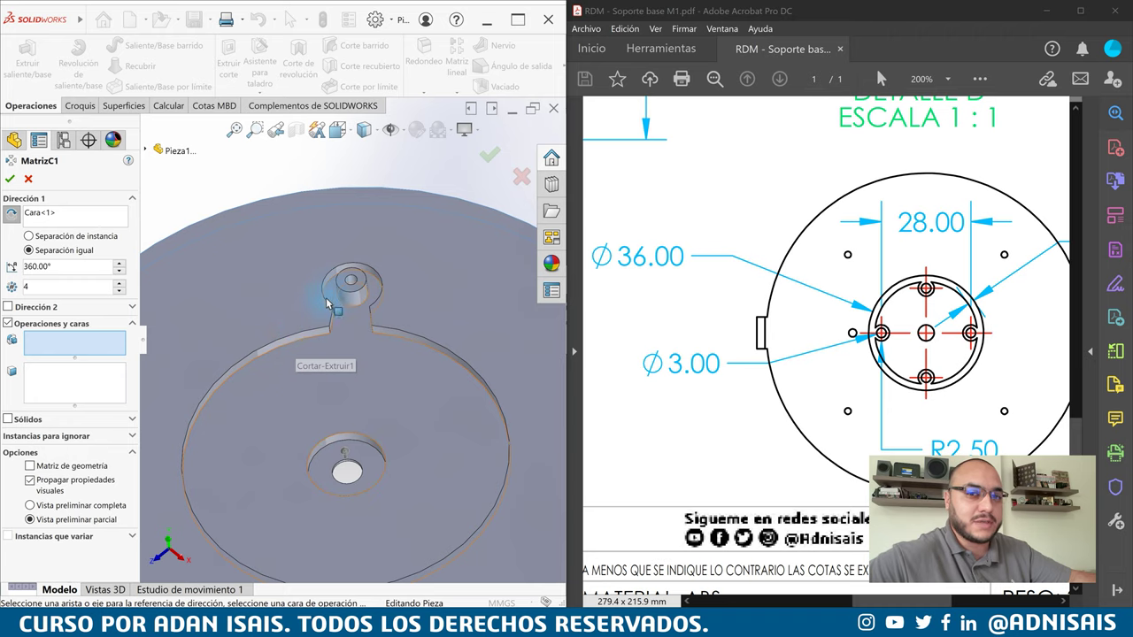
{"action": "key", "text": "ctrl+7"}
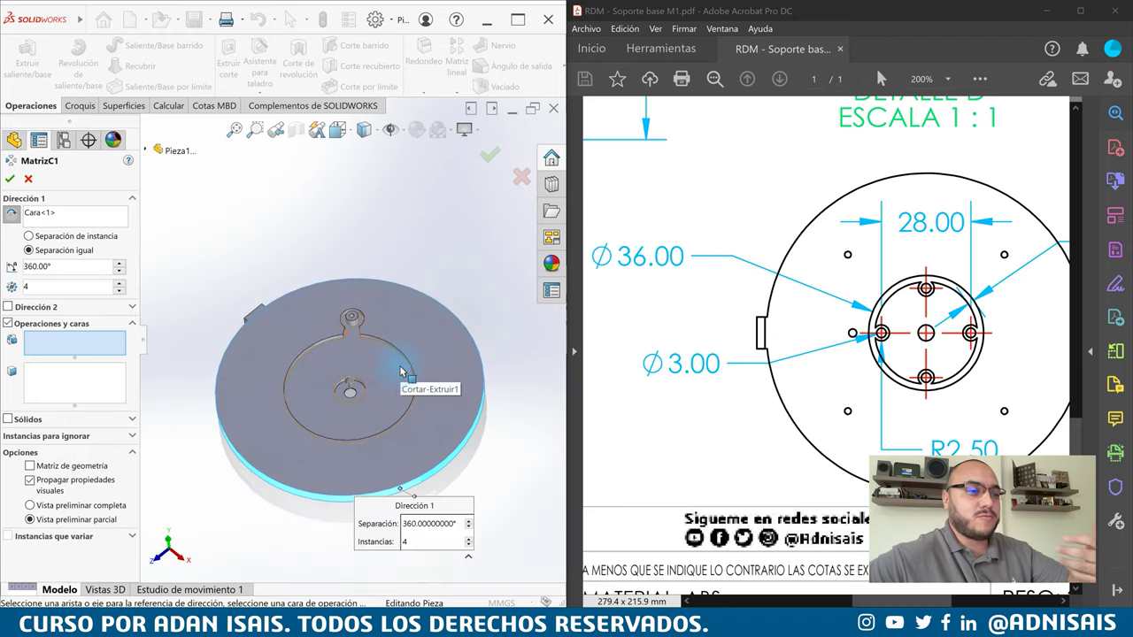
{"action": "mouse_move", "coordinate": [316, 392]}
{"action": "middle_mouse_down"}
{"action": "mouse_move", "coordinate": [286, 455]}
{"action": "mouse_move", "coordinate": [328, 475]}
{"action": "middle_mouse_up"}
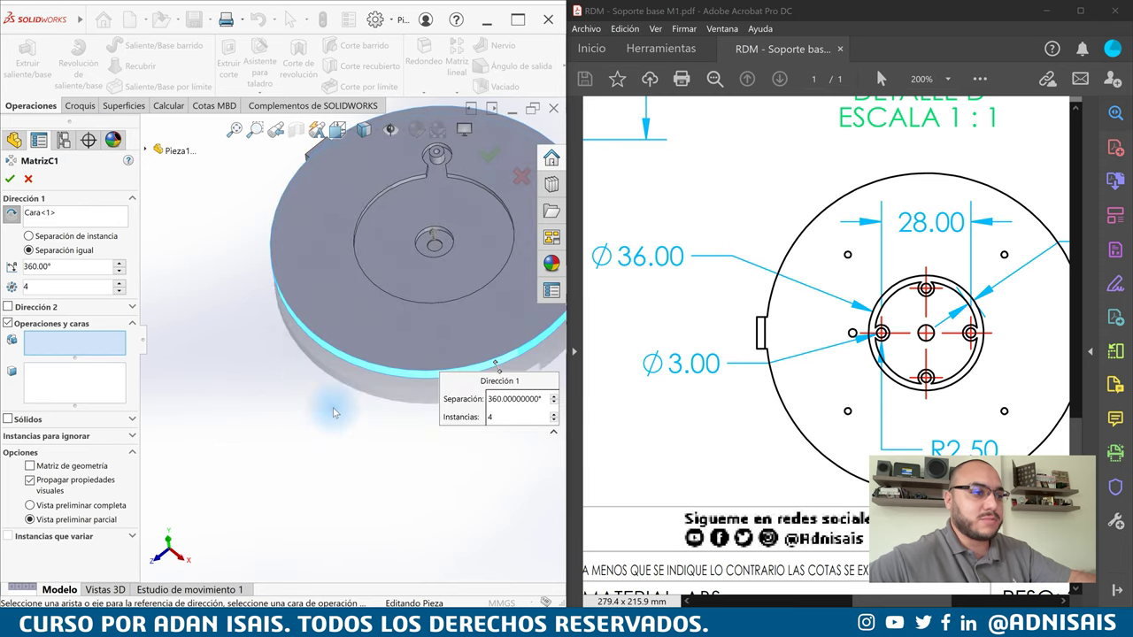
{"action": "left_click", "coordinate": [147, 152]}
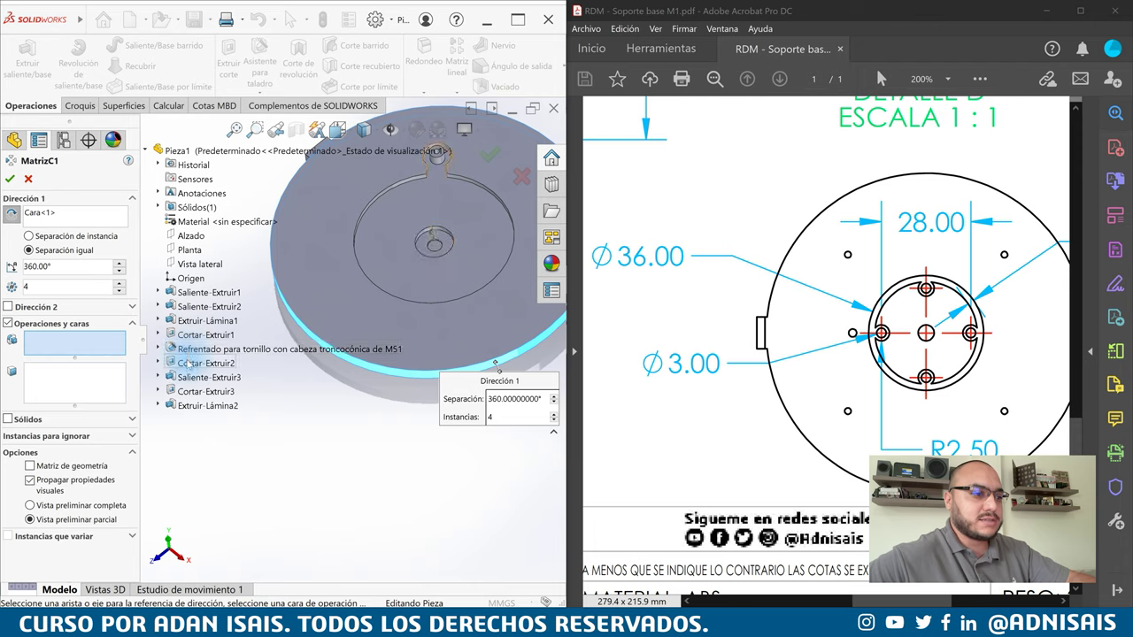
{"action": "left_click", "coordinate": [188, 364]}
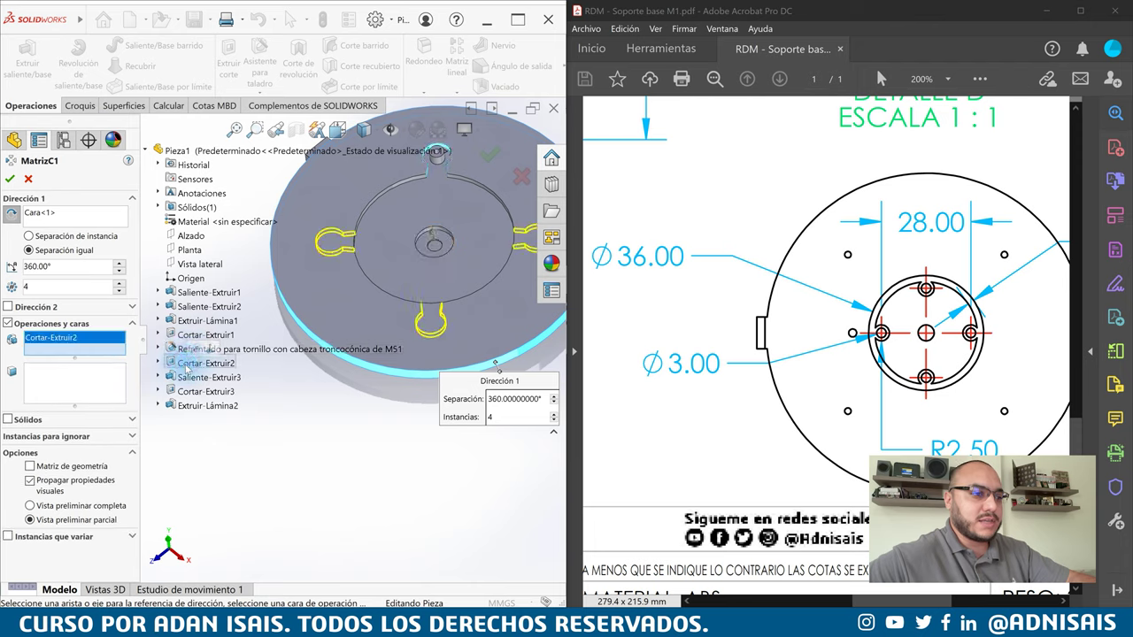
{"action": "left_click", "coordinate": [190, 378]}
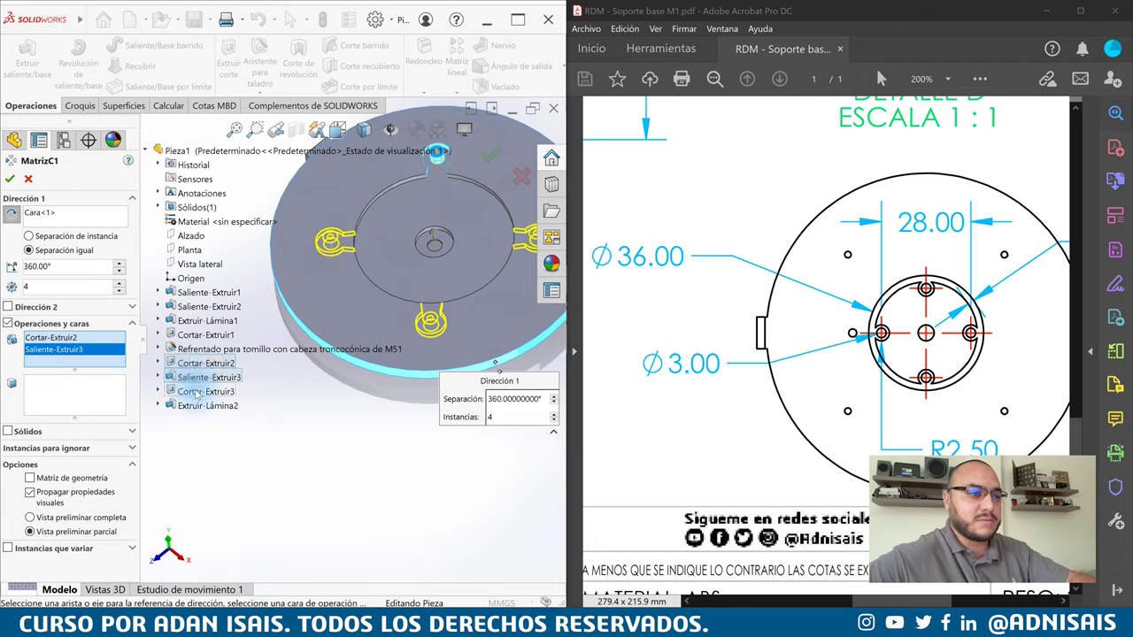
{"action": "left_click", "coordinate": [196, 391]}
{"action": "left_click", "coordinate": [212, 405]}
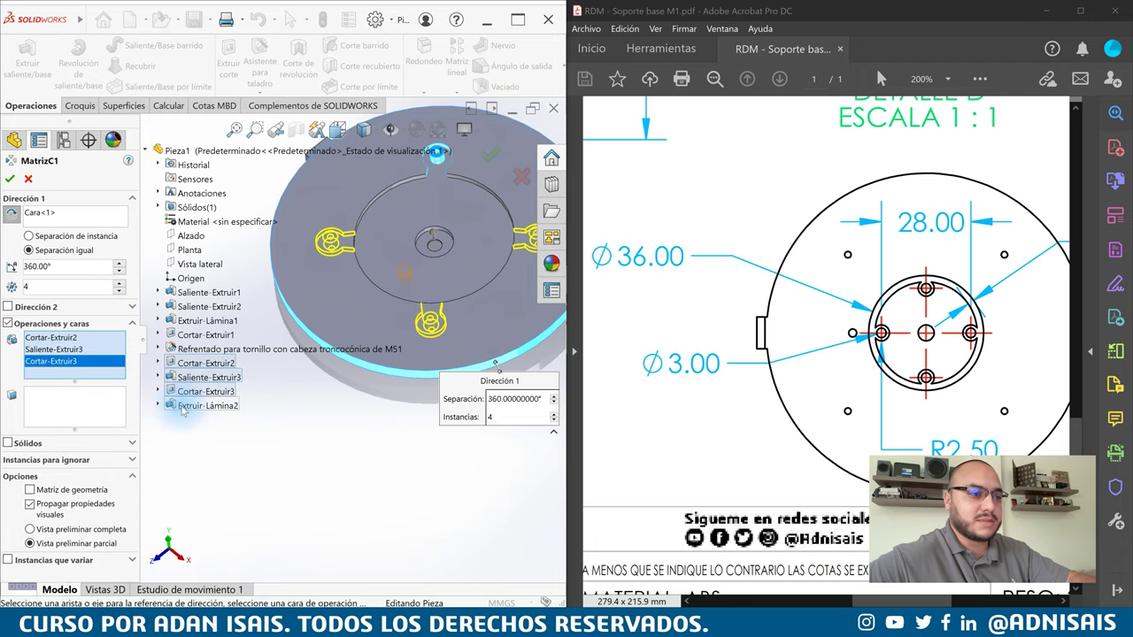
{"action": "middle_click_drag", "start_coordinate": [362, 423], "coordinate": [351, 347]}
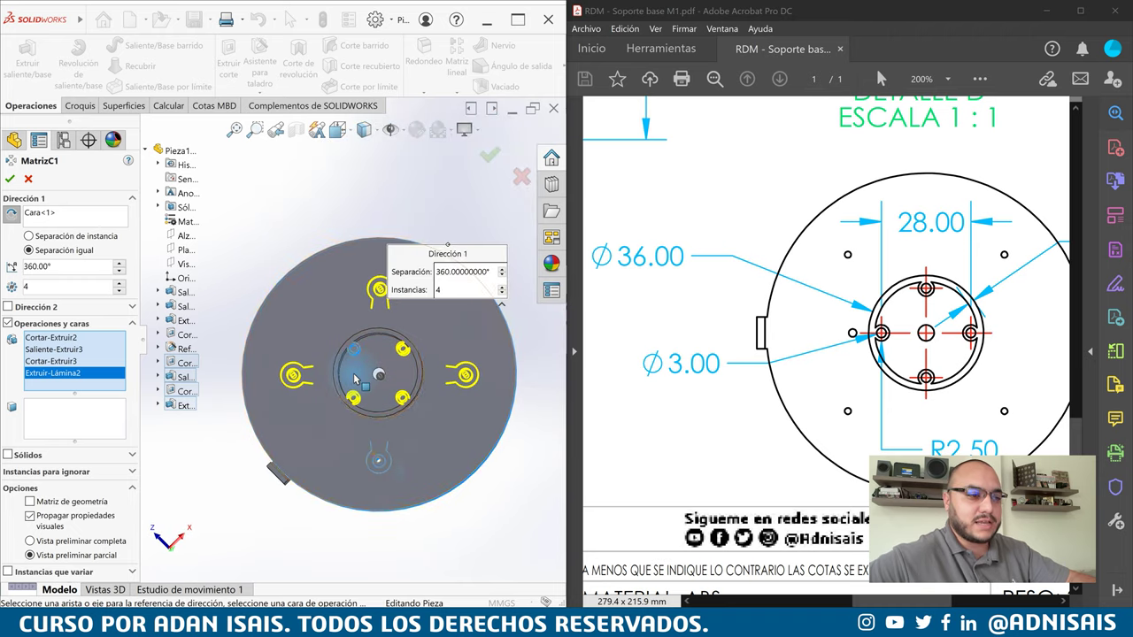
{"action": "scroll", "coordinate": [391, 423], "scroll_direction": "down", "scroll_amount": 2}
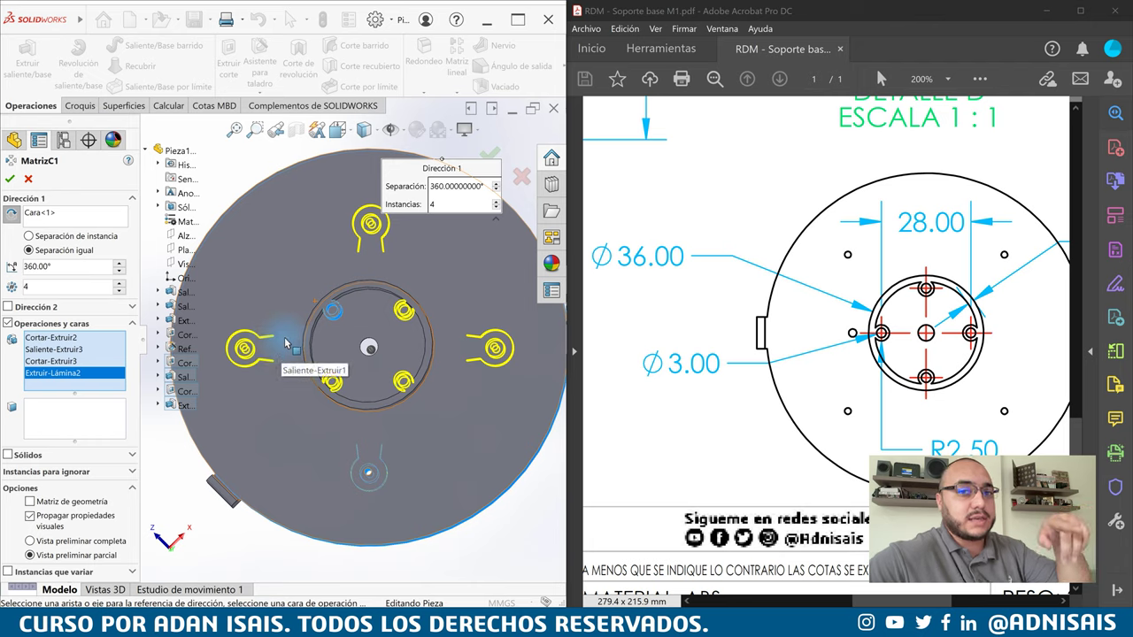
{"action": "mouse_move", "coordinate": [285, 343]}
{"action": "middle_mouse_down"}
{"action": "mouse_move", "coordinate": [251, 232]}
{"action": "mouse_move", "coordinate": [292, 235]}
{"action": "mouse_move", "coordinate": [261, 252]}
{"action": "mouse_move", "coordinate": [285, 211]}
{"action": "middle_mouse_up"}
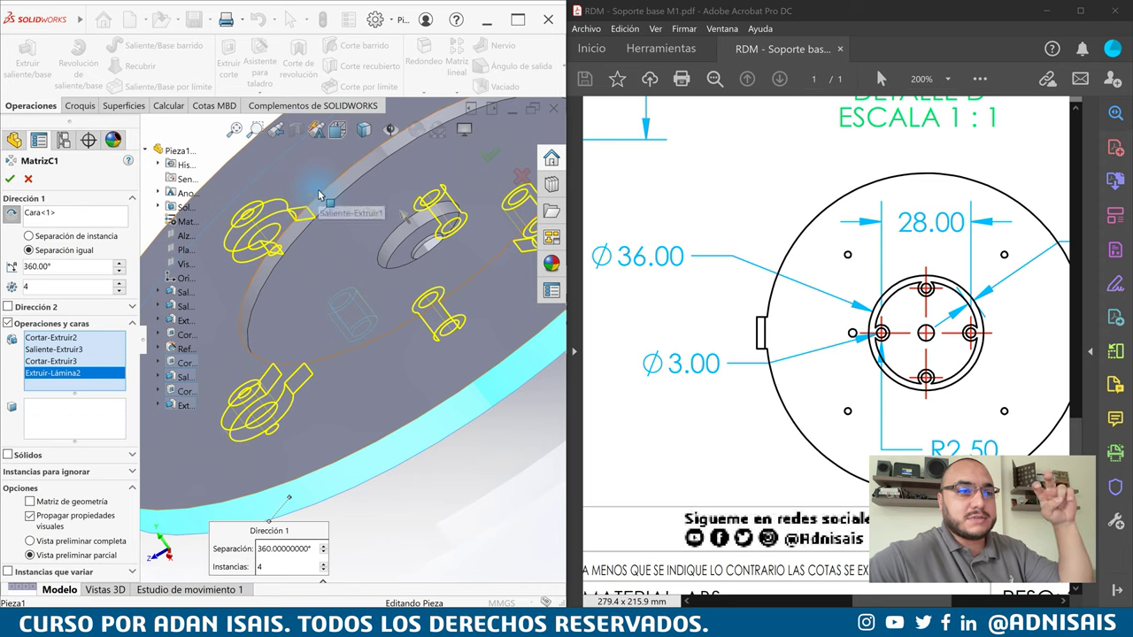
{"action": "scroll", "coordinate": [354, 217], "scroll_direction": "up", "scroll_amount": 2}
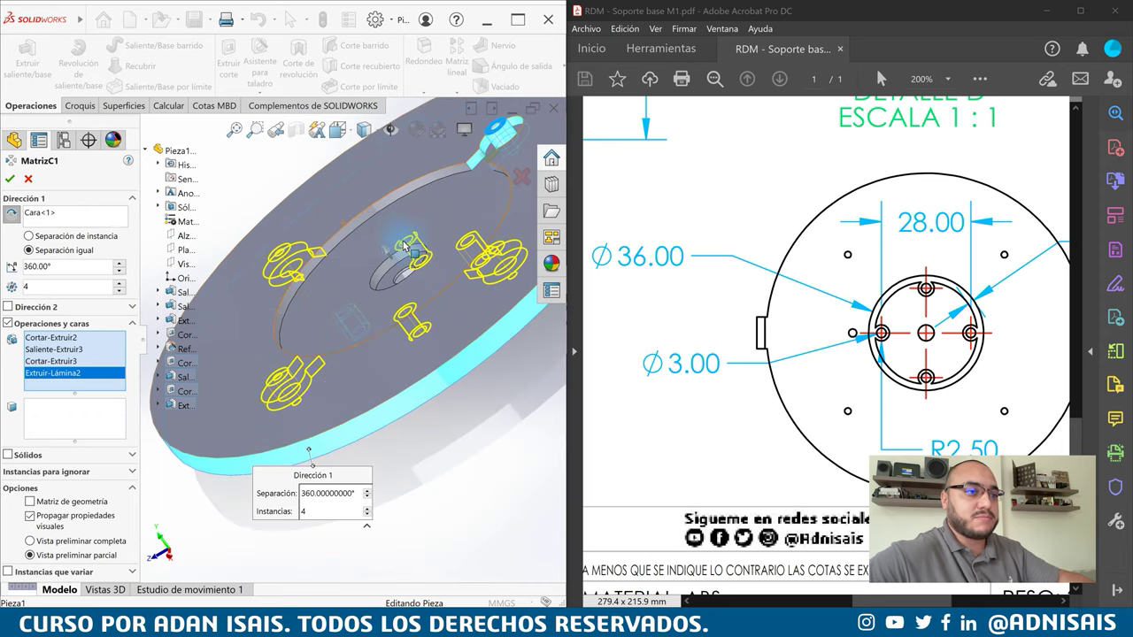
{"action": "middle_click_drag", "start_coordinate": [404, 246], "coordinate": [413, 203]}
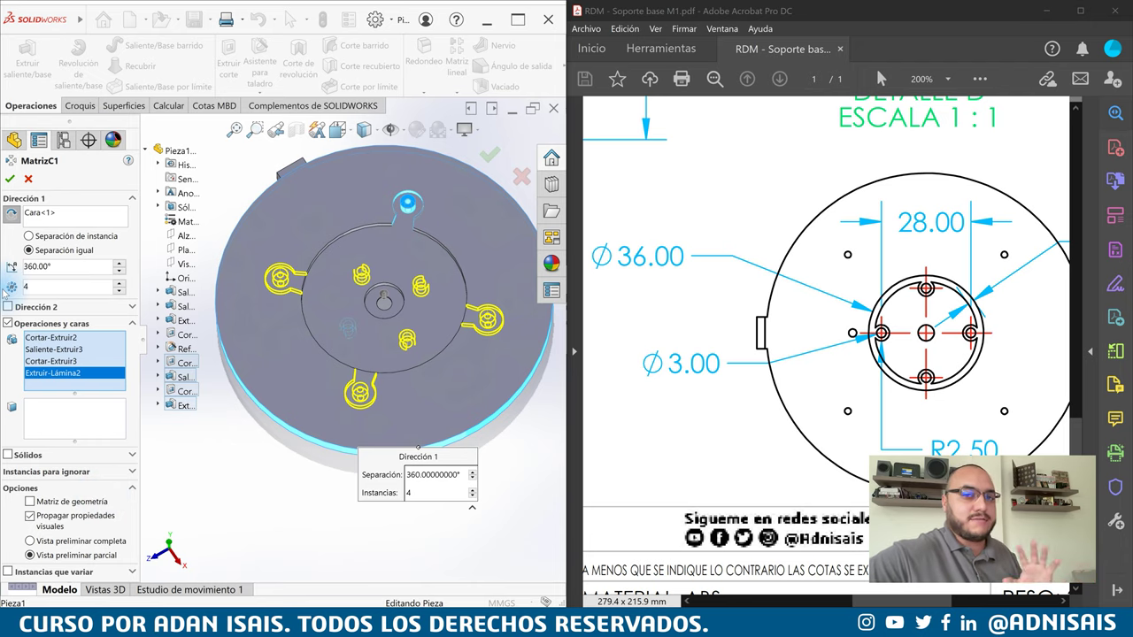
{"action": "left_click", "coordinate": [7, 181]}
{"action": "scroll", "coordinate": [321, 321], "scroll_direction": "up", "scroll_amount": 2}
{"action": "scroll", "coordinate": [397, 319], "scroll_direction": "up", "scroll_amount": 2}
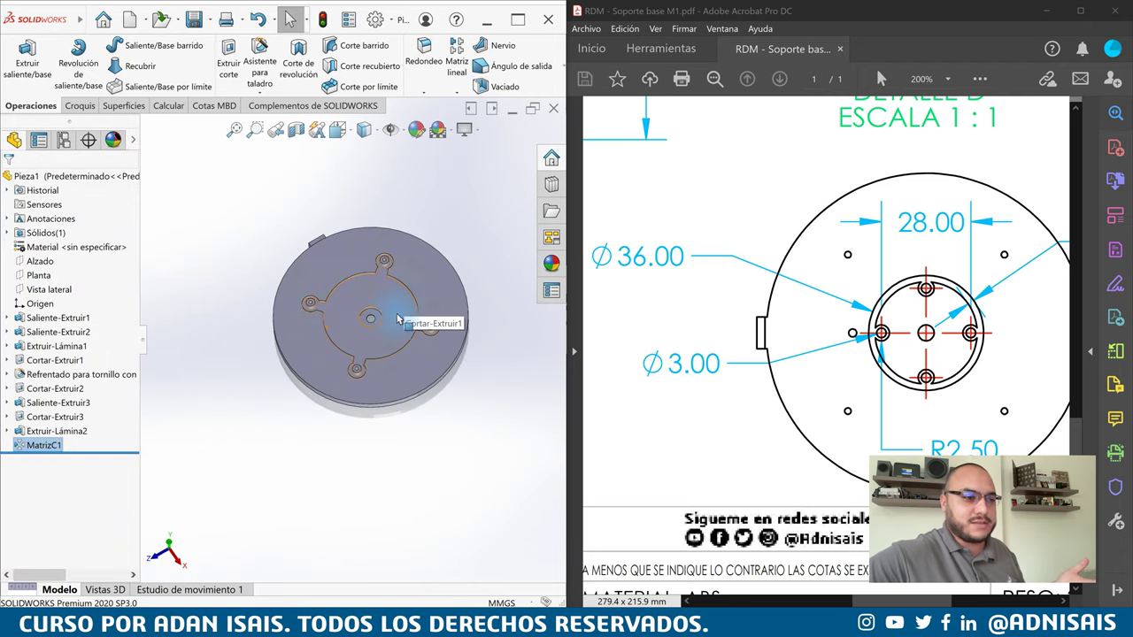
{"action": "middle_click_drag", "start_coordinate": [398, 319], "coordinate": [224, 286]}
{"action": "scroll", "coordinate": [224, 286], "scroll_direction": "down", "scroll_amount": 3}
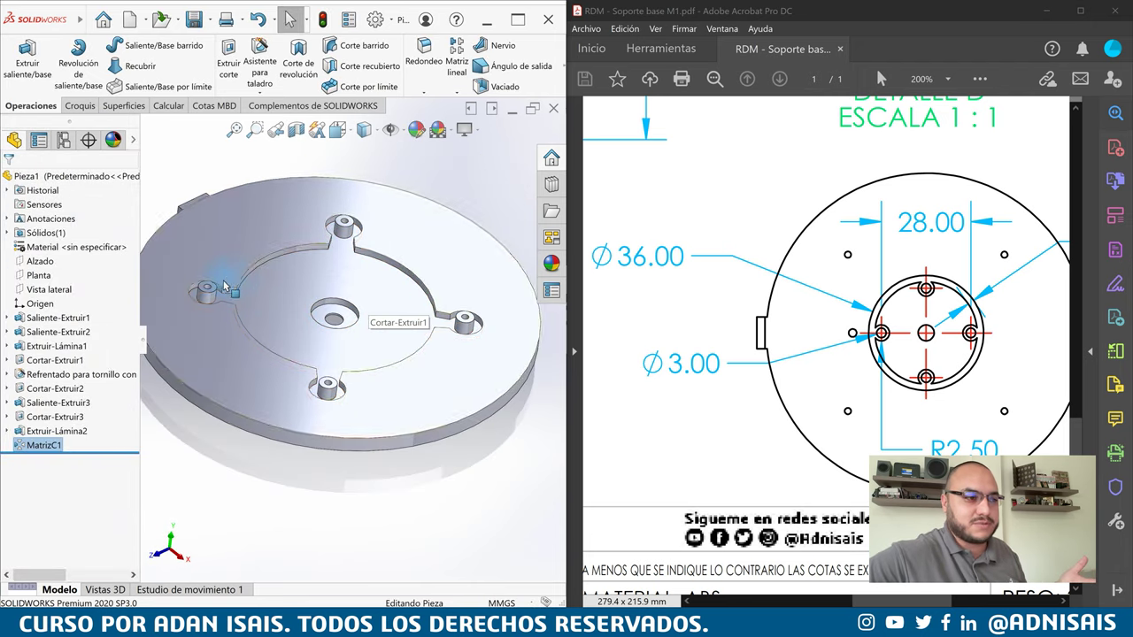
{"action": "left_click_drag", "start_coordinate": [821, 290], "coordinate": [900, 440]}
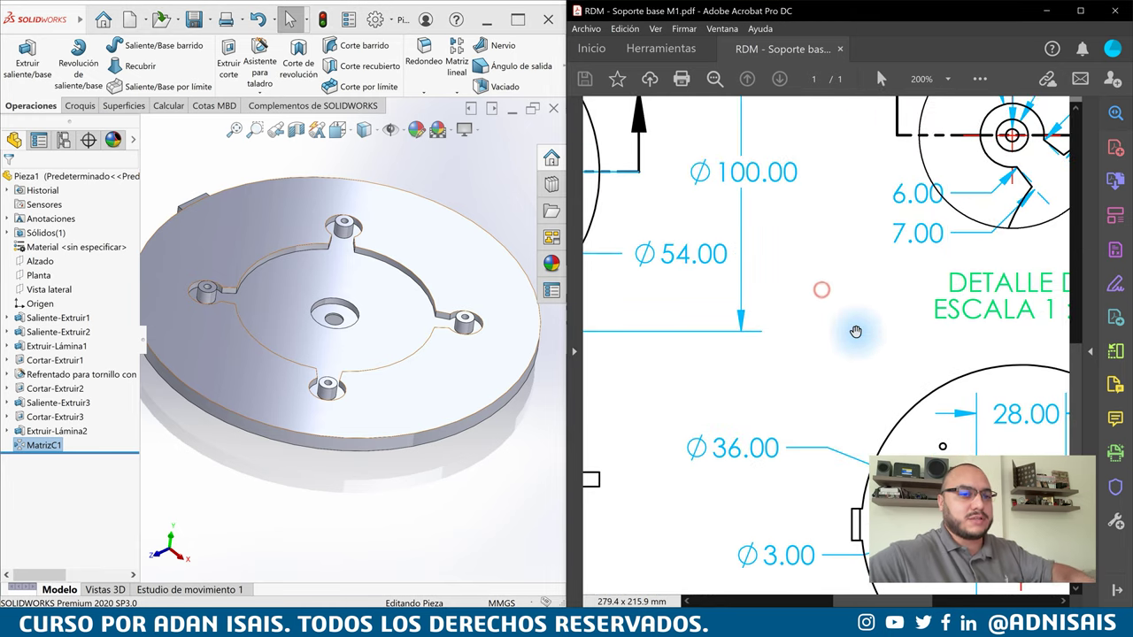
{"action": "scroll", "coordinate": [855, 331], "scroll_direction": "down", "scroll_amount": 3, "text": "ctrl"}
{"action": "scroll", "coordinate": [877, 308], "scroll_direction": "down", "scroll_amount": 2, "text": "ctrl"}
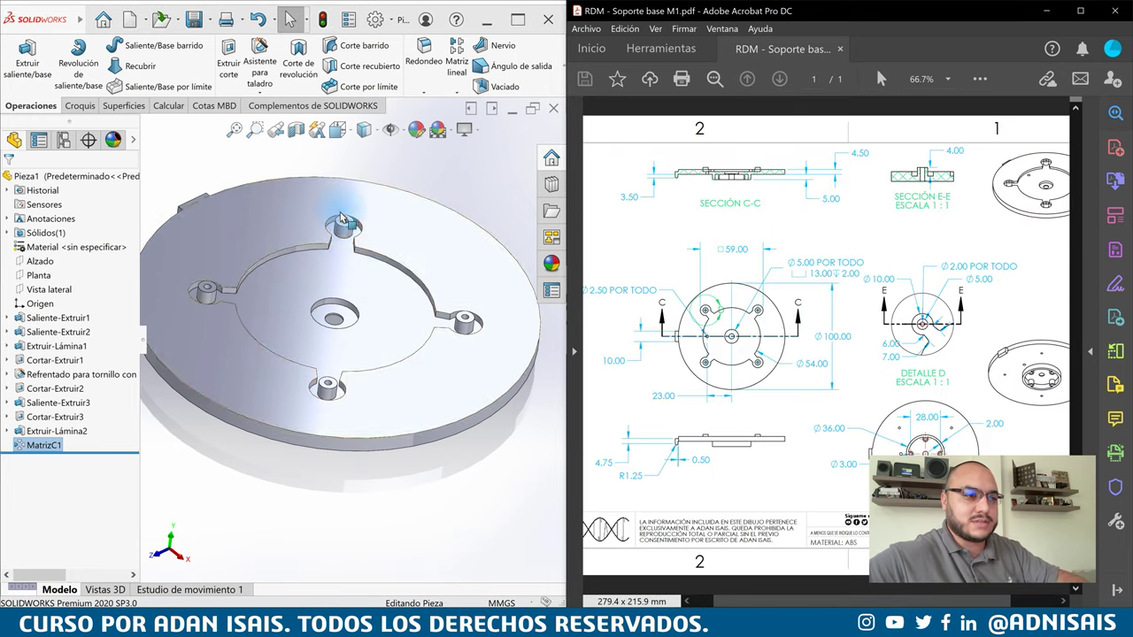
{"action": "key", "text": "ctrl+6"}
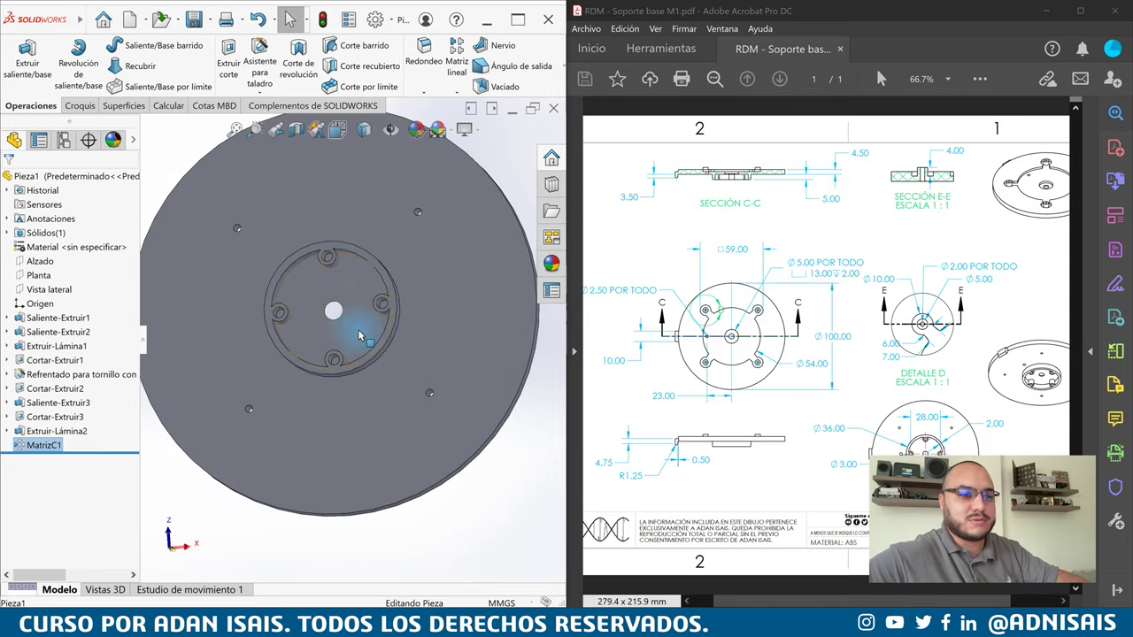
{"action": "key", "text": "ctrl+7"}
{"action": "scroll", "coordinate": [708, 341], "scroll_direction": "up", "scroll_amount": 1, "text": "ctrl"}
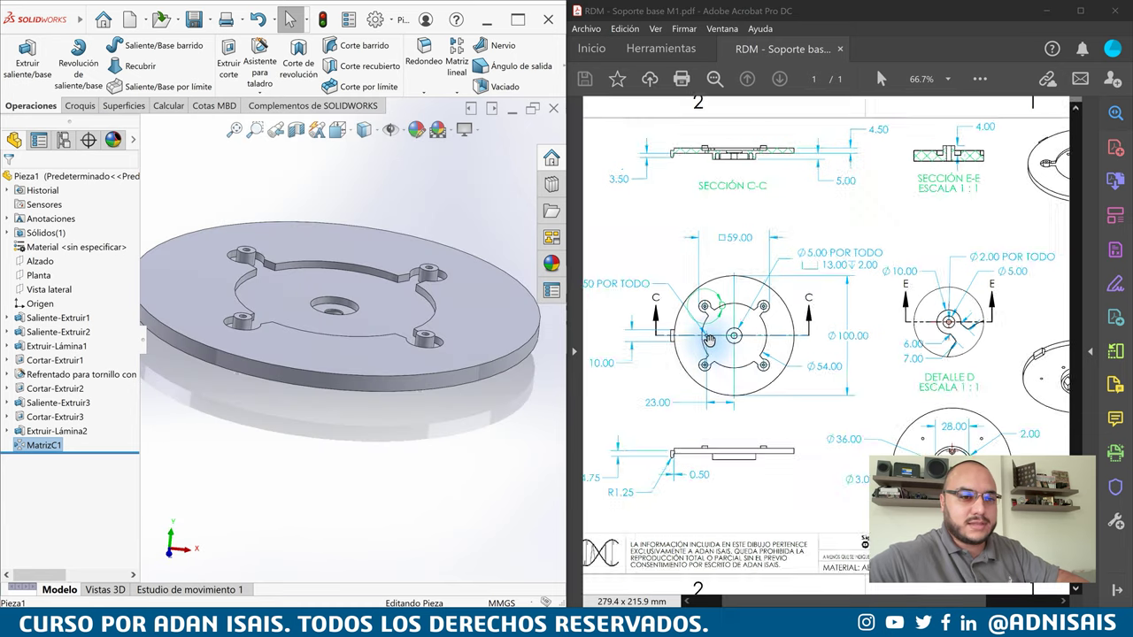
{"action": "scroll", "coordinate": [709, 341], "scroll_direction": "up", "scroll_amount": 3, "text": "ctrl"}
{"action": "scroll", "coordinate": [746, 332], "scroll_direction": "down", "scroll_amount": 1, "text": "ctrl"}
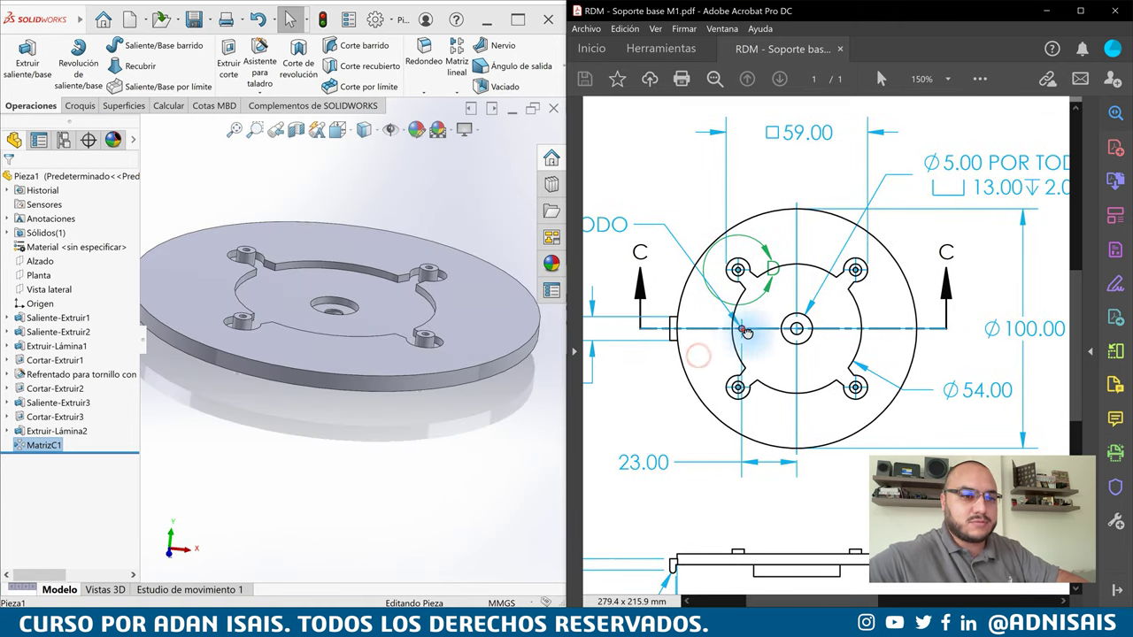
{"action": "left_click_drag", "start_coordinate": [746, 332], "coordinate": [912, 373]}
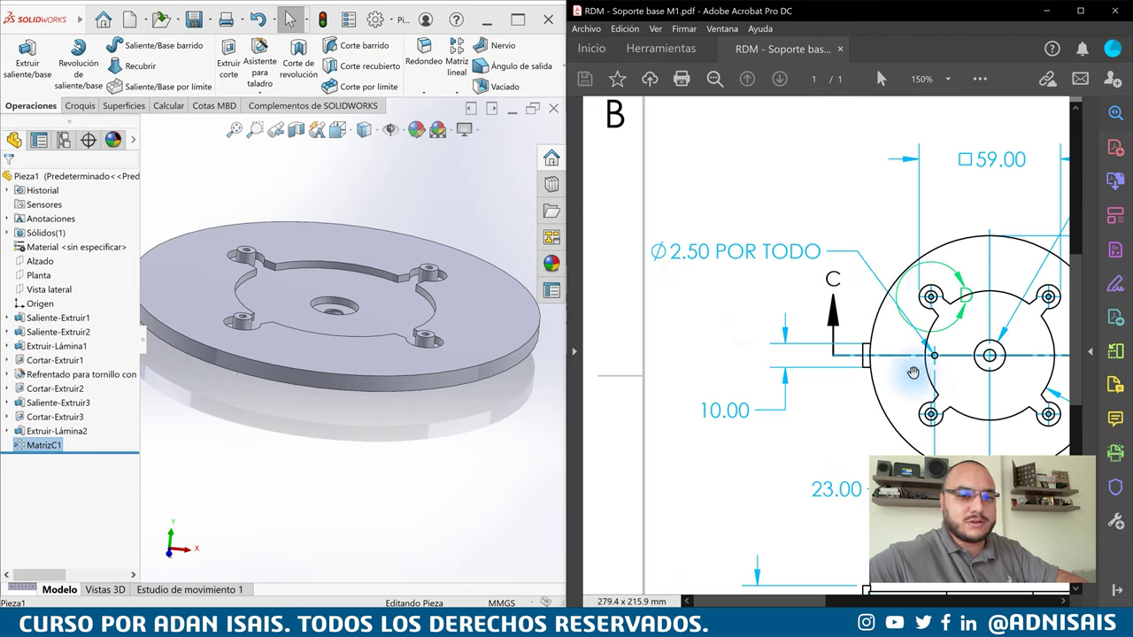
{"action": "left_click", "coordinate": [400, 212]}
{"action": "key", "text": "f"}
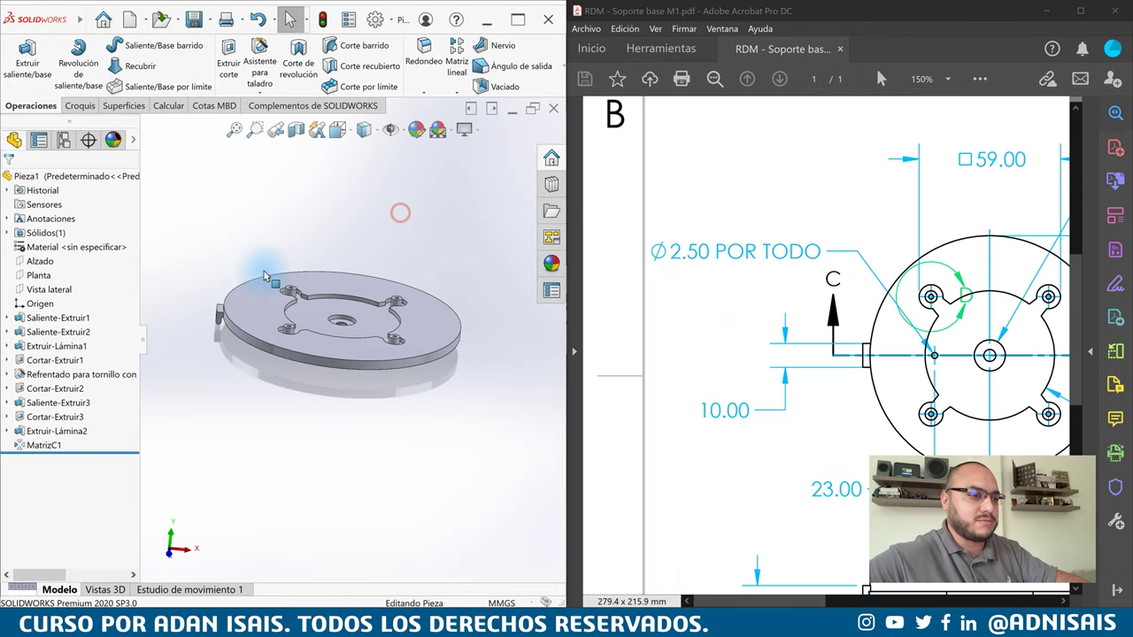
{"action": "scroll", "coordinate": [328, 304], "scroll_direction": "down", "scroll_amount": 2}
{"action": "scroll", "coordinate": [379, 316], "scroll_direction": "down", "scroll_amount": 2}
{"action": "scroll", "coordinate": [390, 325], "scroll_direction": "down", "scroll_amount": 3}
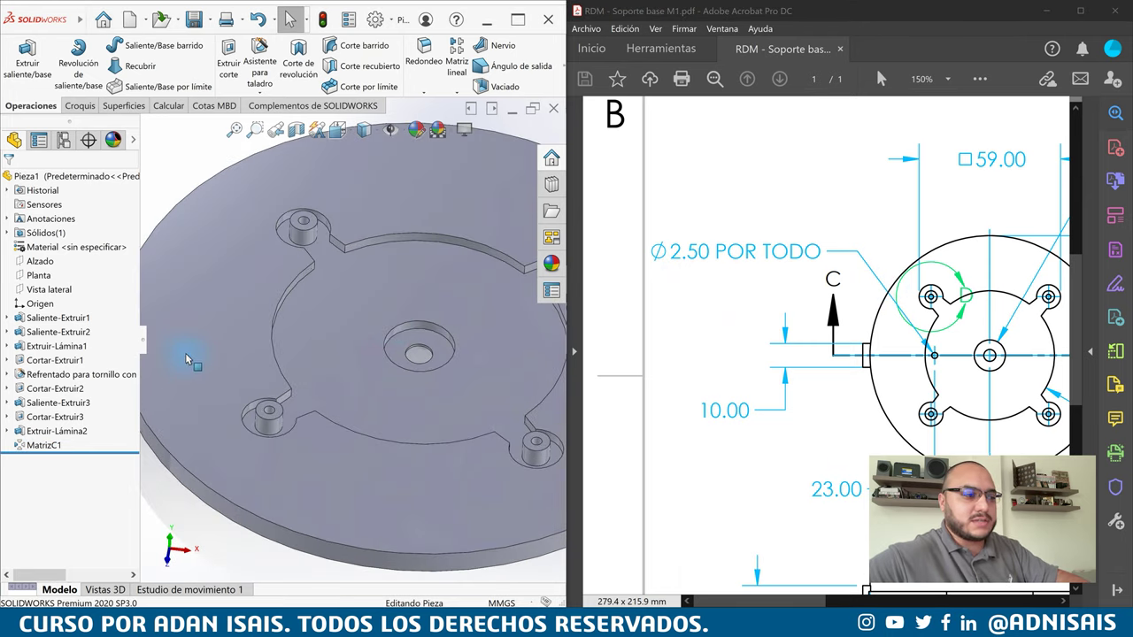
{"action": "scroll", "coordinate": [358, 264], "scroll_direction": "down", "scroll_amount": 1}
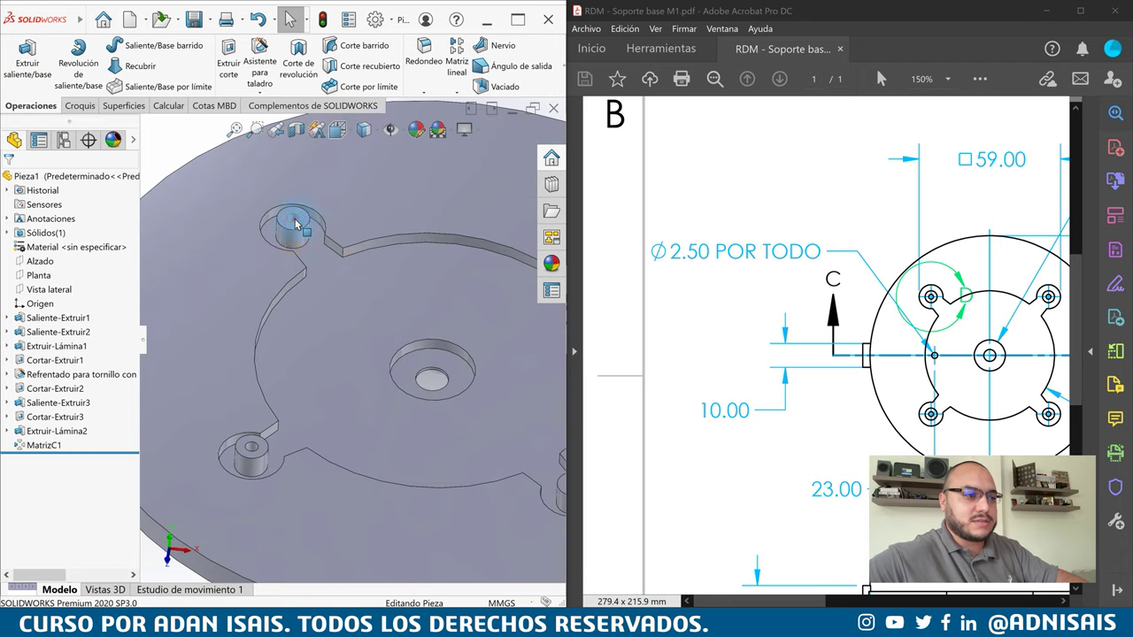
{"action": "left_click", "coordinate": [295, 223]}
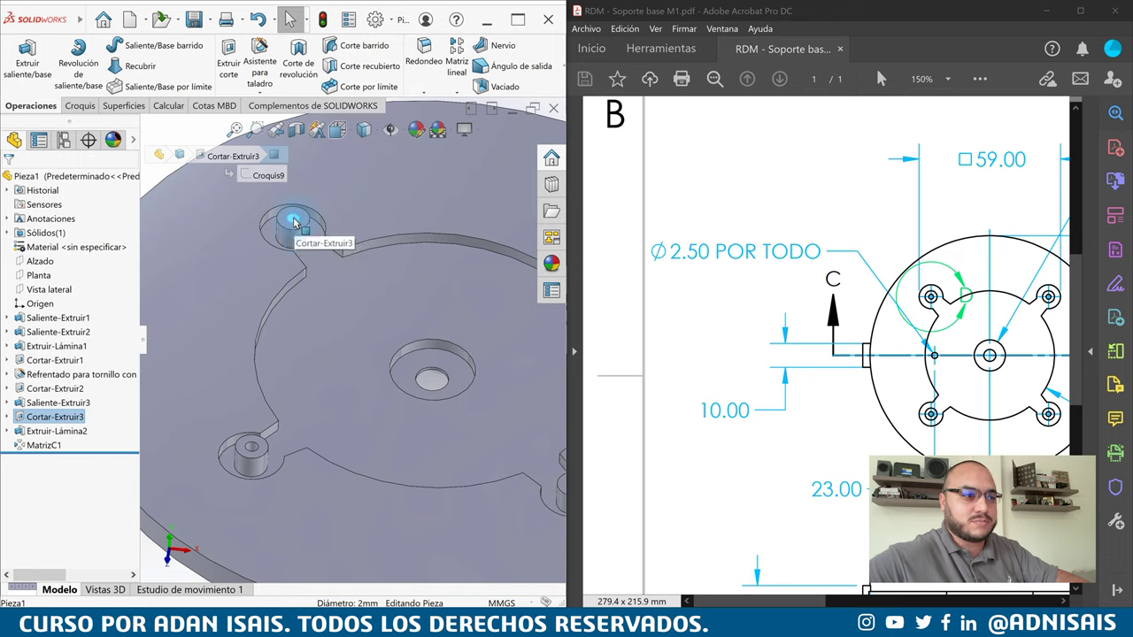
Paste the copied hole cut onto the base face as Cortar-Extruir4, leave references dangling, and select Croquis11
{"action": "left_click", "coordinate": [301, 361]}
{"action": "key", "text": "ctrl+v"}
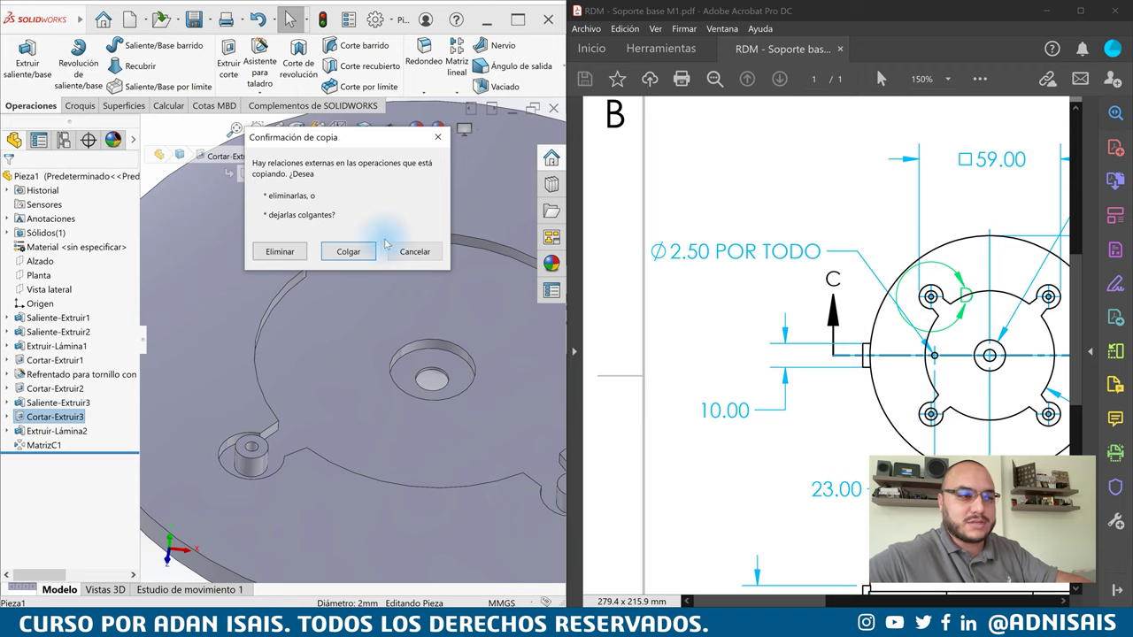
{"action": "left_click", "coordinate": [280, 254]}
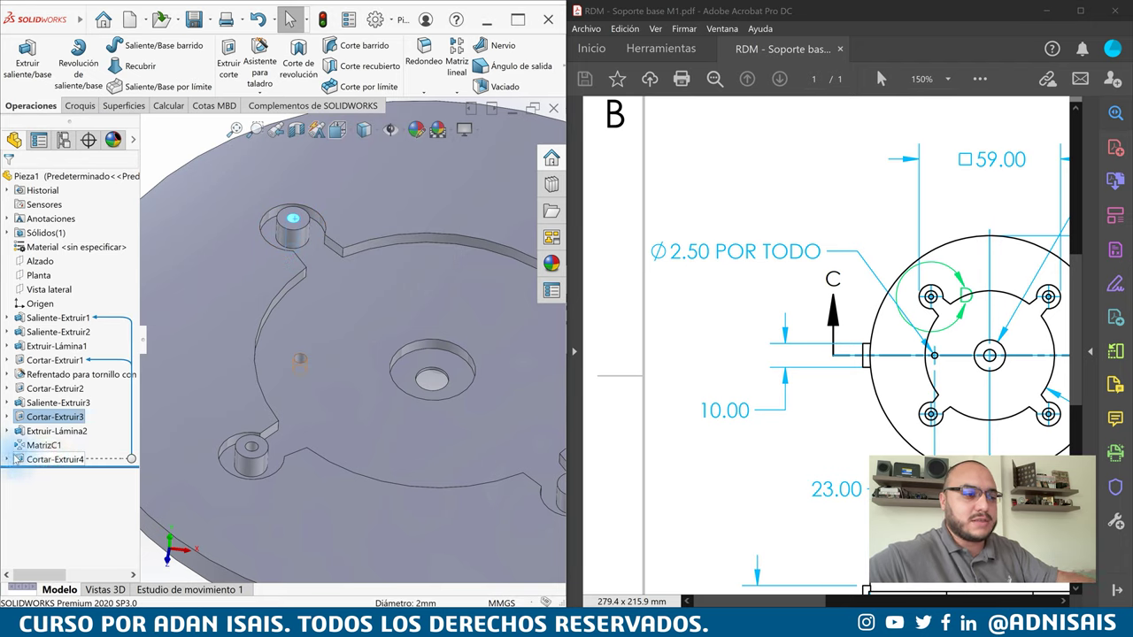
{"action": "left_click", "coordinate": [7, 458]}
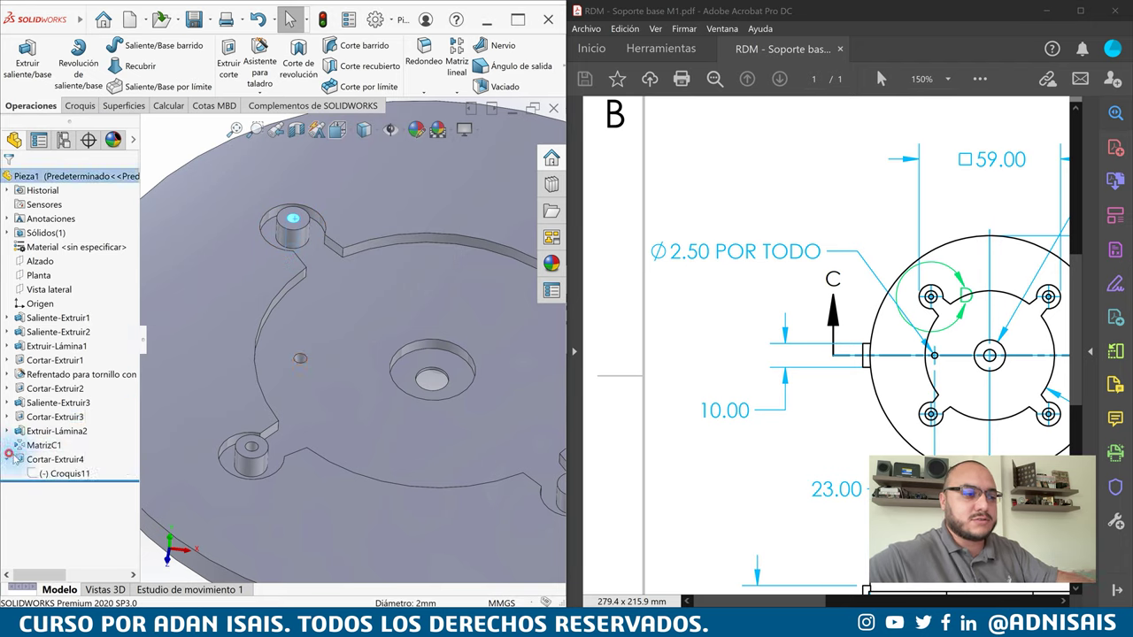
{"action": "left_click", "coordinate": [54, 473]}
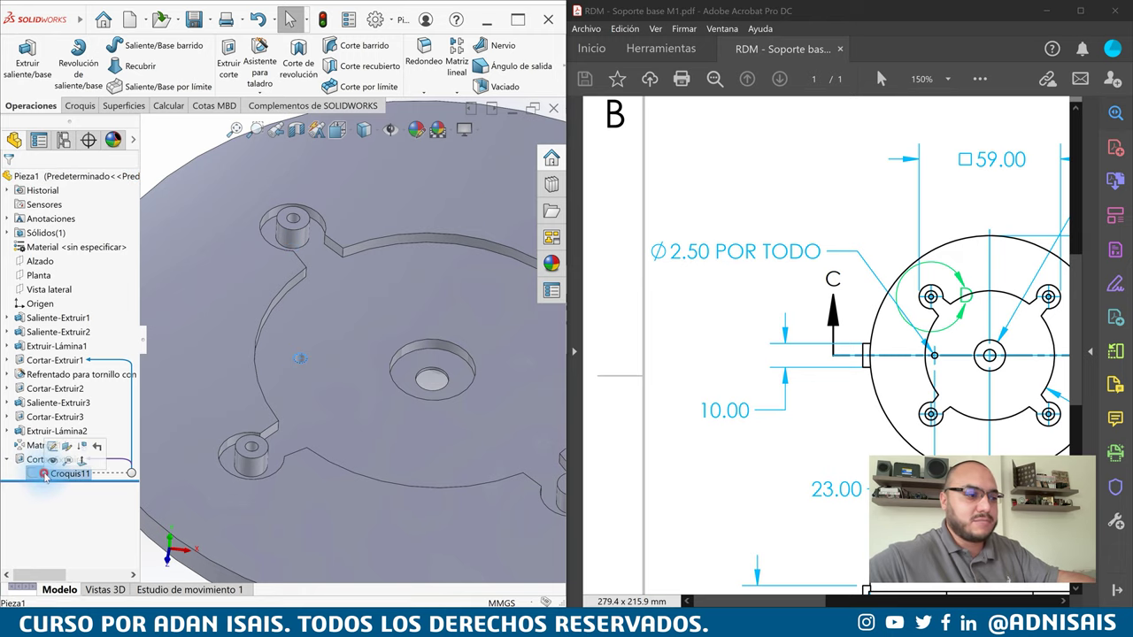
Edit Croquis11 and add a Horizontal relation between the hole centre and the origin
{"action": "left_click", "coordinate": [52, 446]}
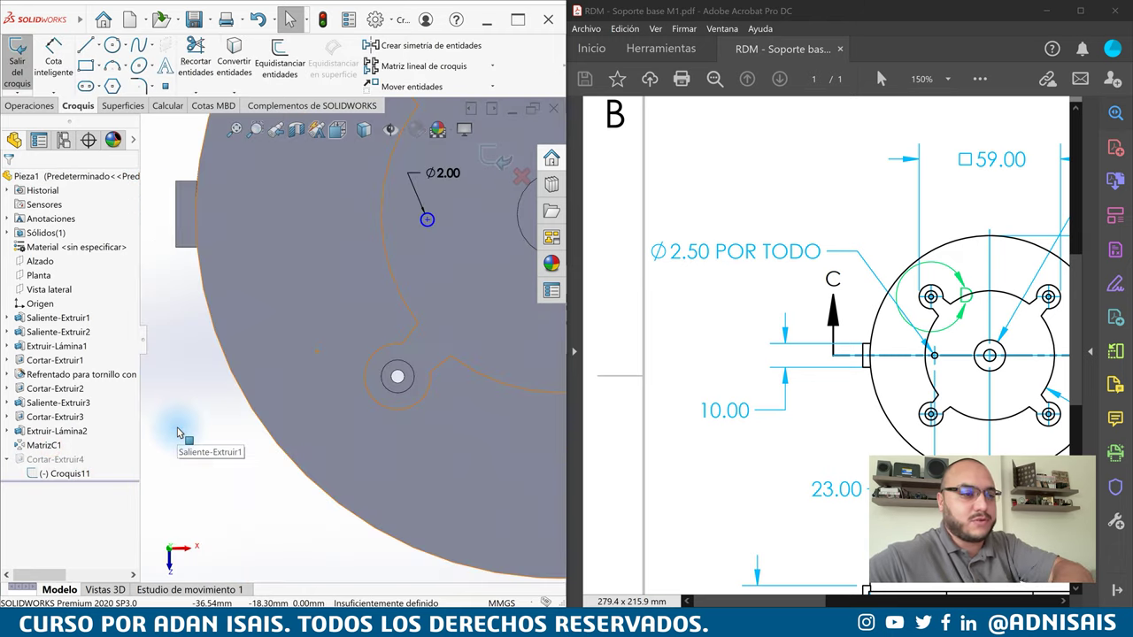
{"action": "scroll", "coordinate": [434, 292], "scroll_direction": "up", "scroll_amount": 3}
{"action": "scroll", "coordinate": [433, 292], "scroll_direction": "down", "scroll_amount": 3}
{"action": "scroll", "coordinate": [433, 292], "scroll_direction": "down", "scroll_amount": 2}
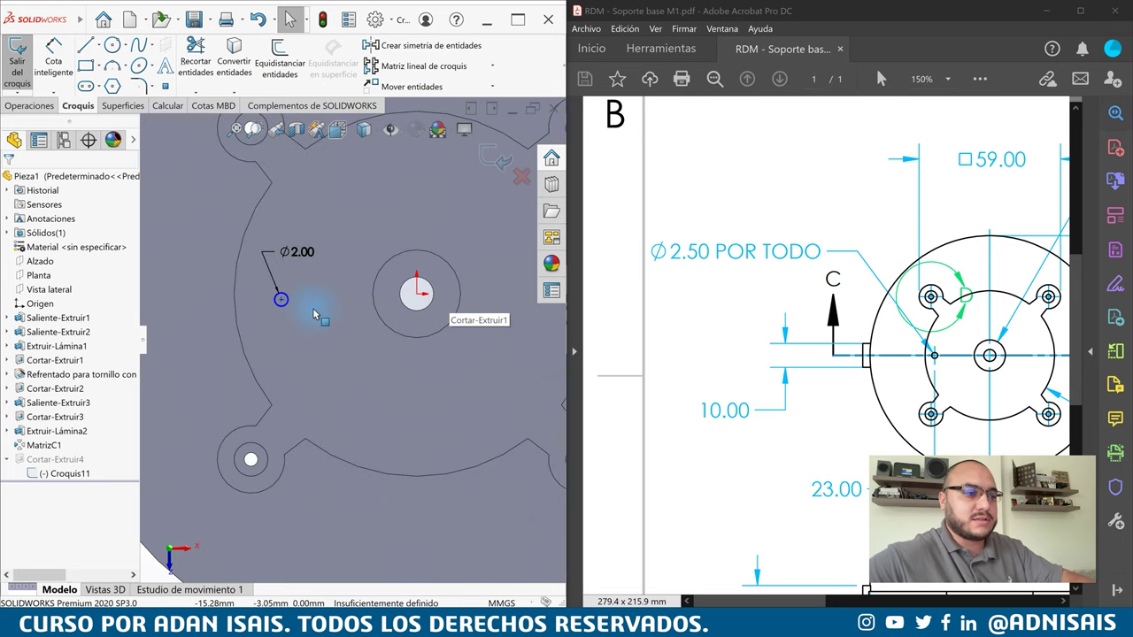
{"action": "left_click", "coordinate": [280, 299]}
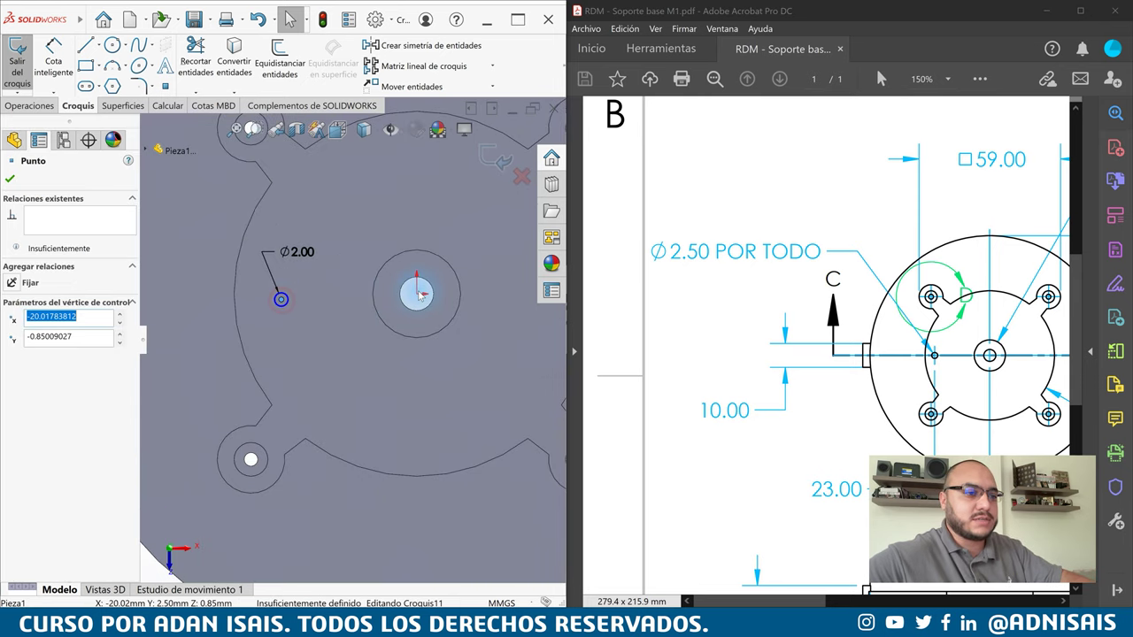
{"action": "left_click", "coordinate": [422, 301], "text": "ctrl"}
{"action": "left_click", "coordinate": [442, 259]}
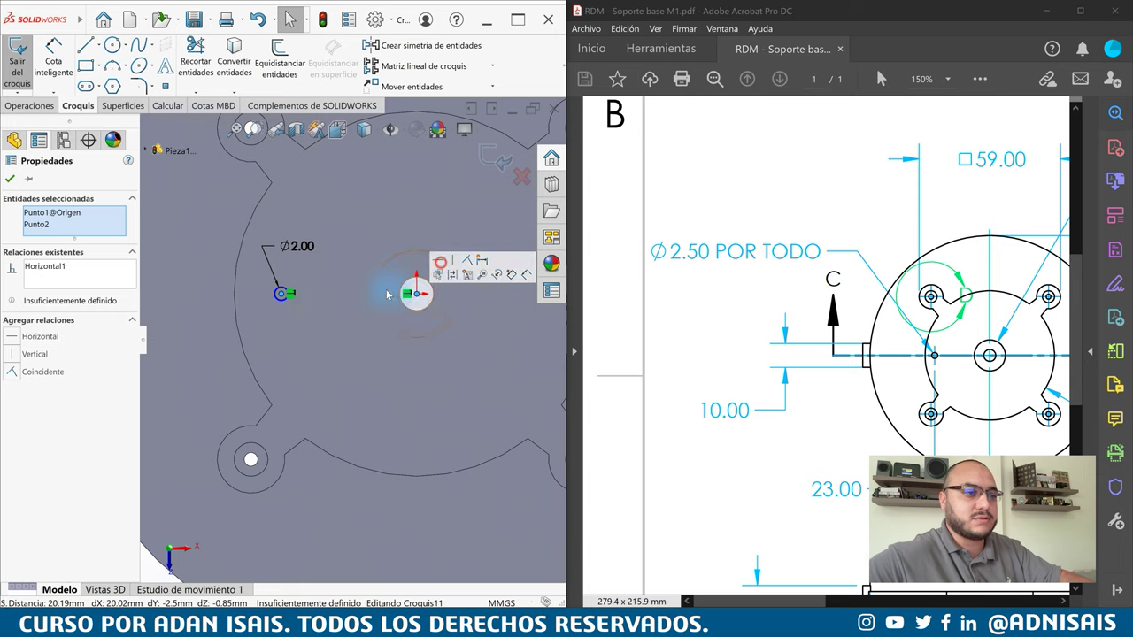
Dimension the hole to Ø2.5 and 23 mm from the origin, then exit the sketch
{"action": "double_click", "coordinate": [301, 248]}
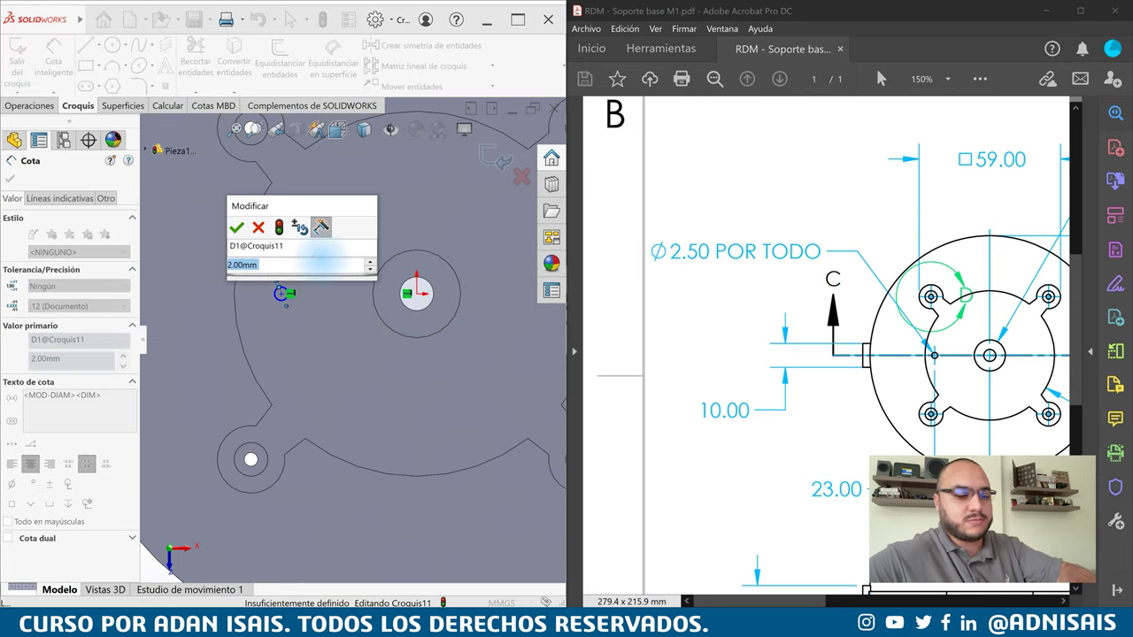
{"action": "type", "text": "2.5"}
{"action": "key", "text": "Return"}
{"action": "key", "text": "Escape"}
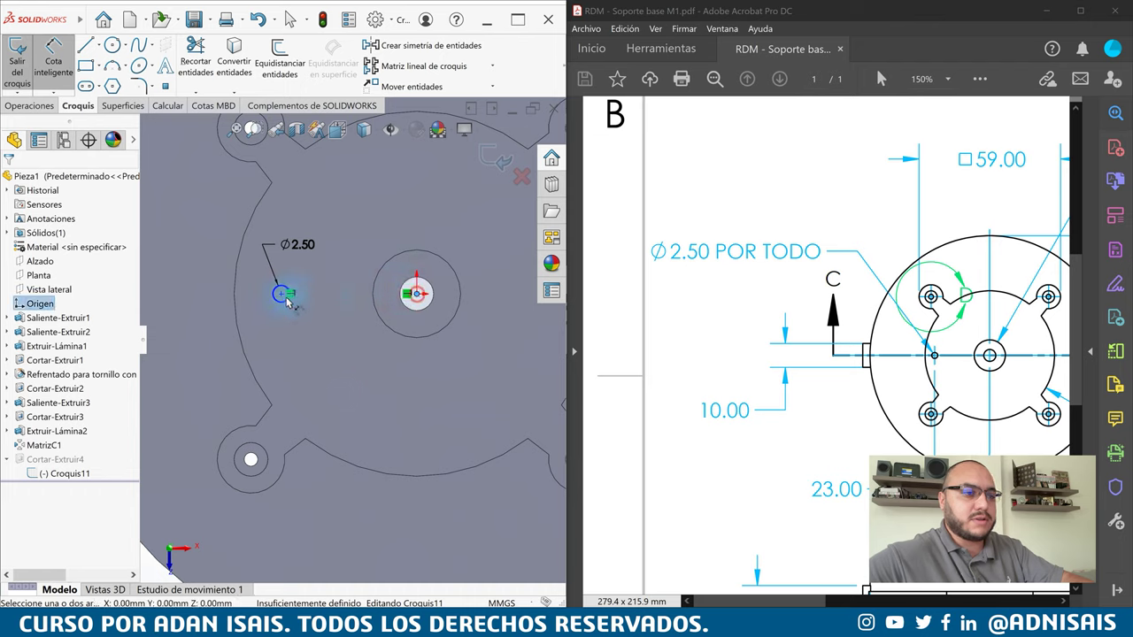
{"action": "left_click", "coordinate": [282, 294]}
{"action": "left_click", "coordinate": [416, 292]}
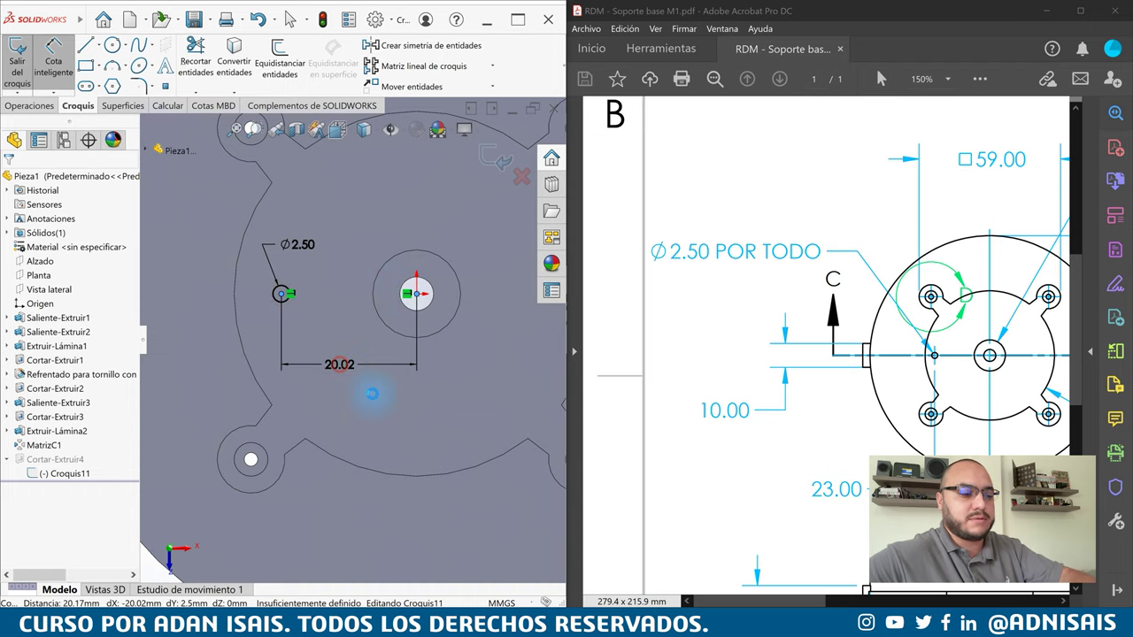
{"action": "left_click", "coordinate": [367, 381]}
{"action": "type", "text": "23"}
{"action": "key", "text": "Return"}
{"action": "key", "text": "Escape"}
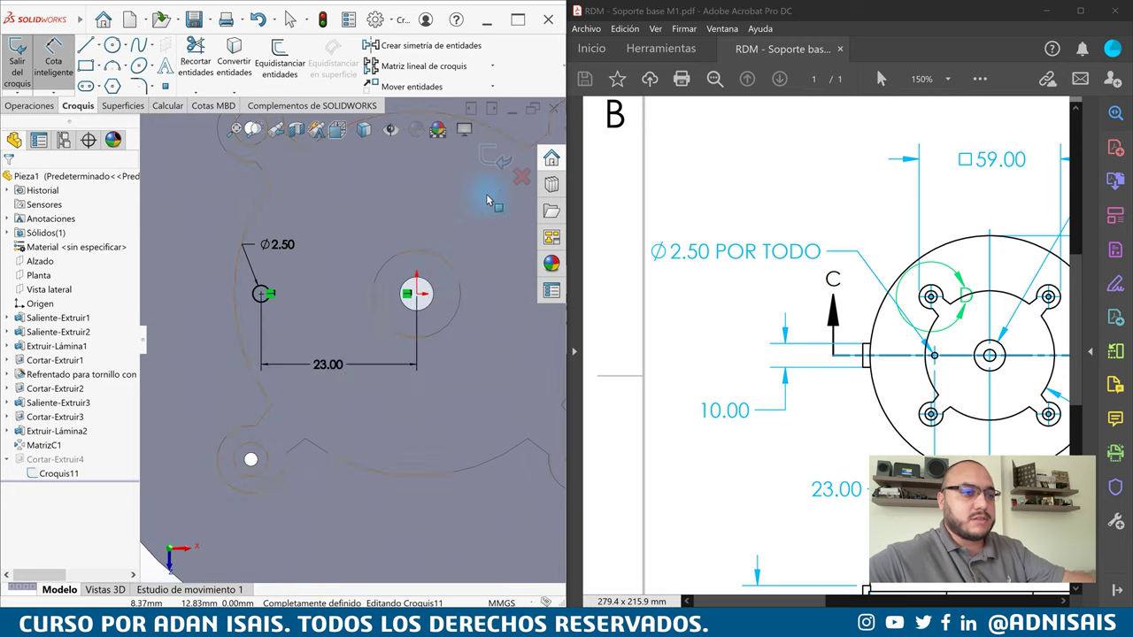
{"action": "left_click", "coordinate": [493, 157]}
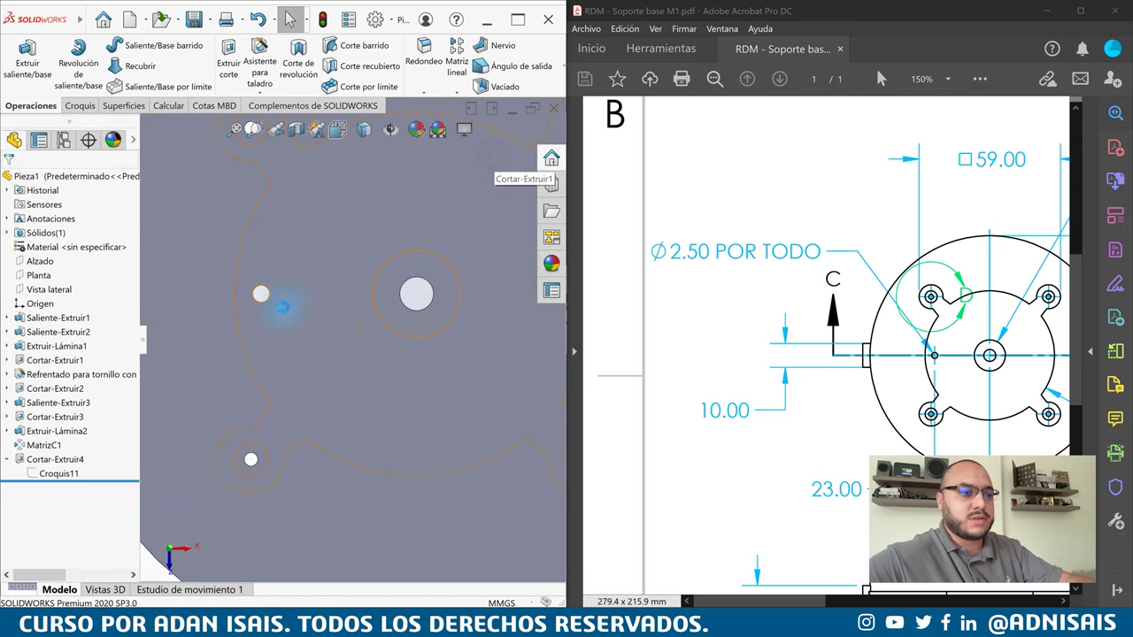
Pan and zoom around the window, then set the part to an isometric view
{"action": "left_click_drag", "start_coordinate": [910, 345], "coordinate": [799, 317]}
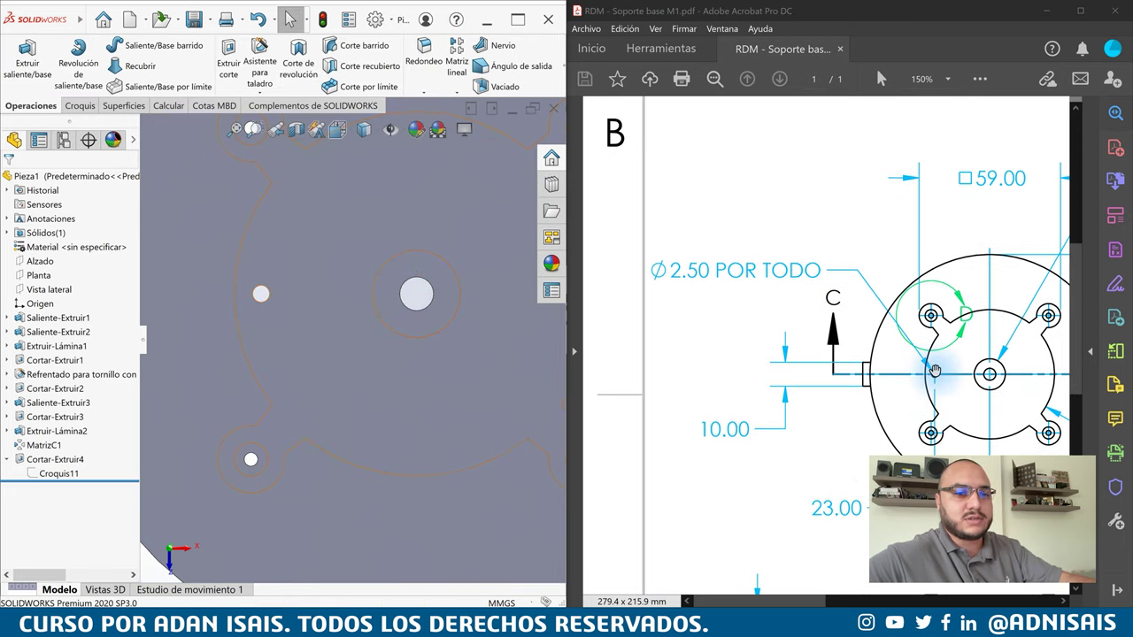
{"action": "scroll", "coordinate": [799, 317], "scroll_direction": "down", "scroll_amount": 3, "text": "ctrl"}
{"action": "scroll", "coordinate": [841, 323], "scroll_direction": "down", "scroll_amount": 2, "text": "ctrl"}
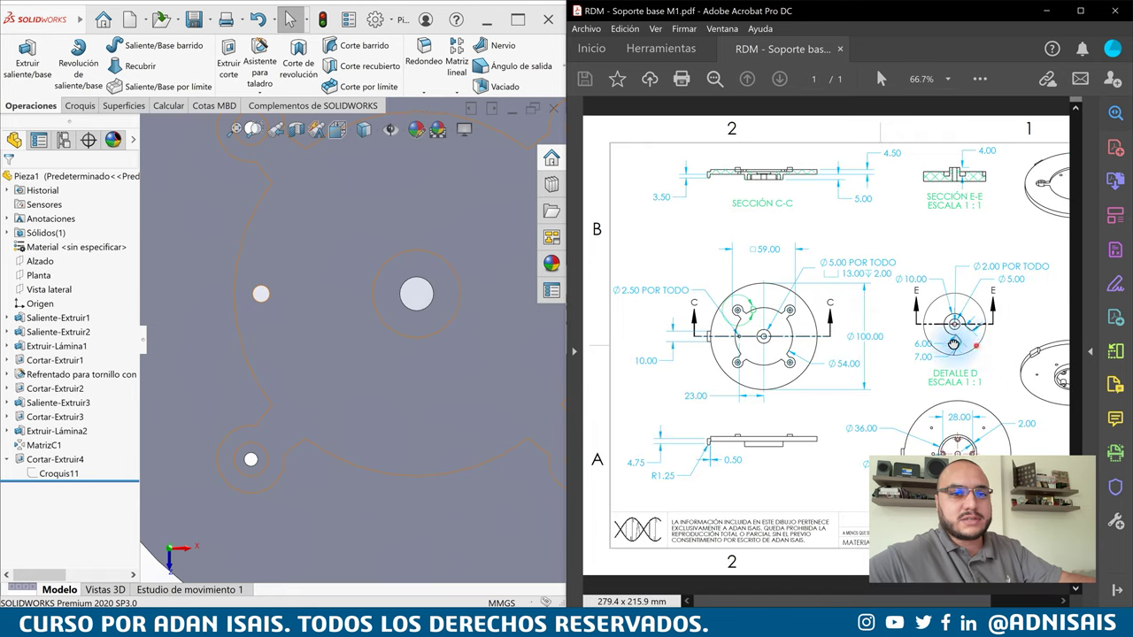
{"action": "left_click_drag", "start_coordinate": [873, 329], "coordinate": [850, 336]}
{"action": "scroll", "coordinate": [430, 332], "scroll_direction": "up", "scroll_amount": 5}
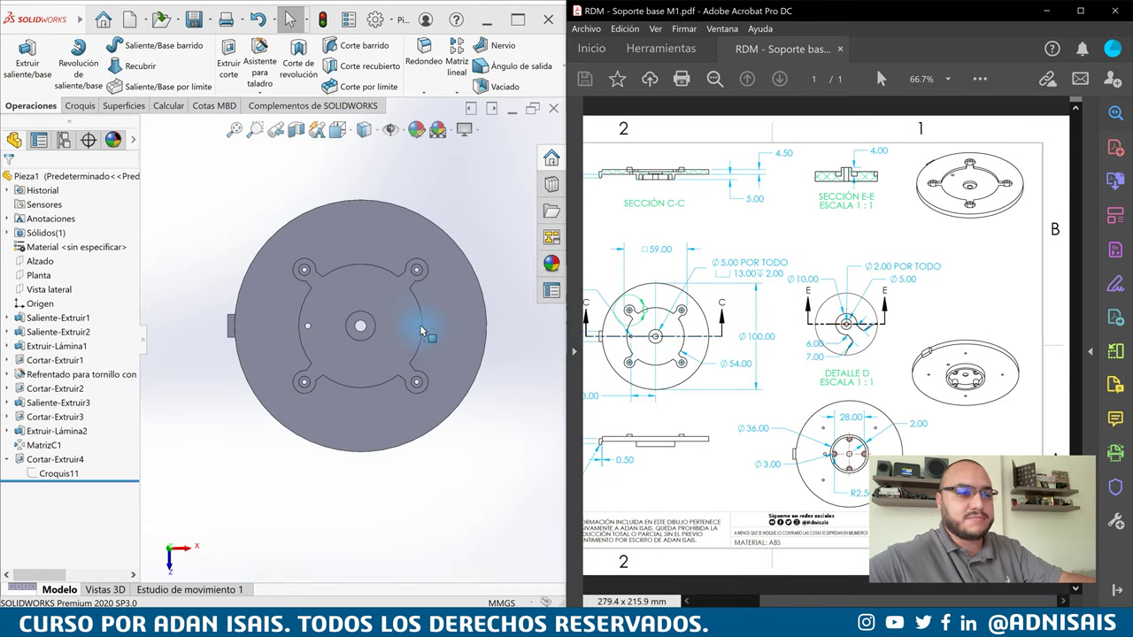
{"action": "left_click", "coordinate": [452, 217]}
{"action": "key", "text": "ctrl+7"}
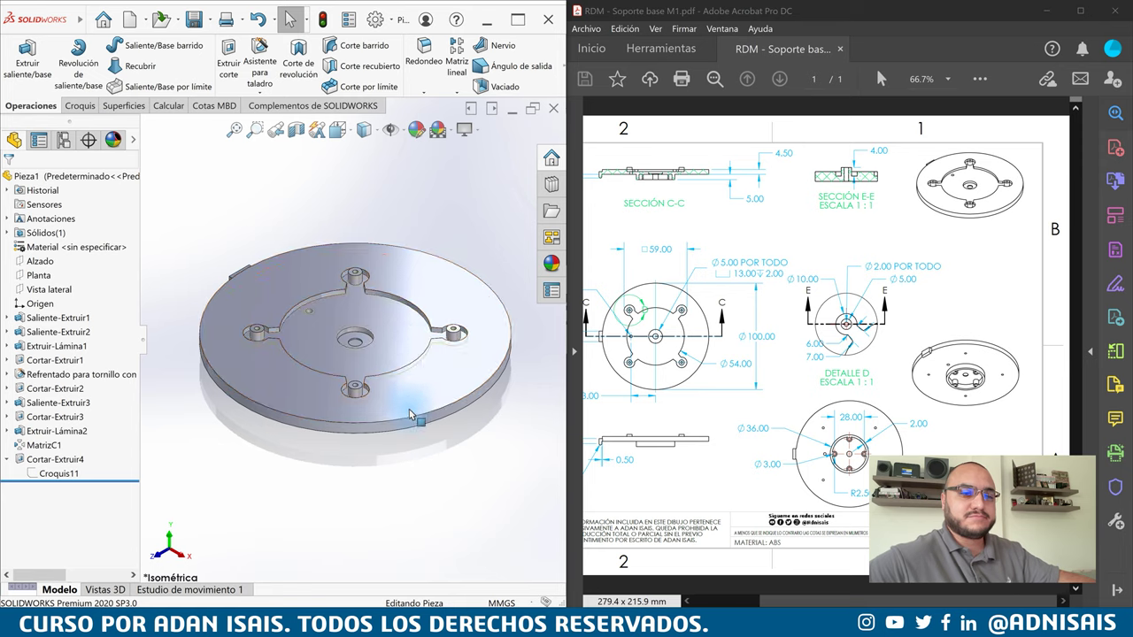